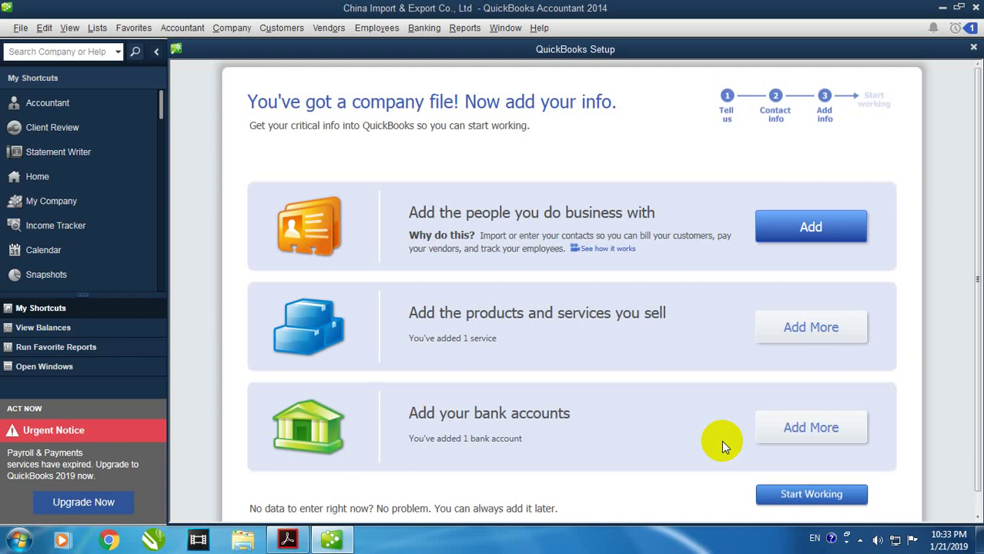
# Close the QuickBooks Setup and Home windows to clear the workspace.
pyautogui.click(973, 49)
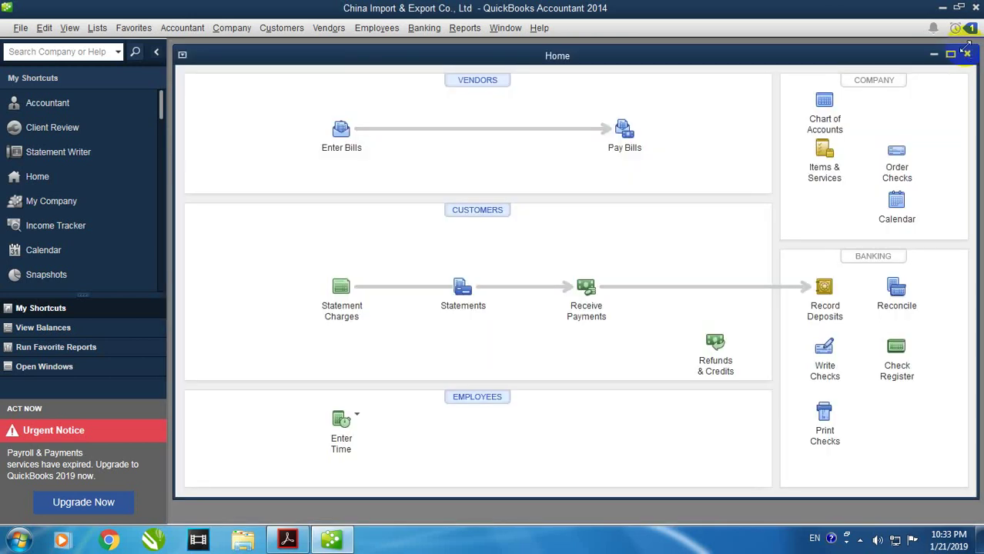
pyautogui.click(967, 55)
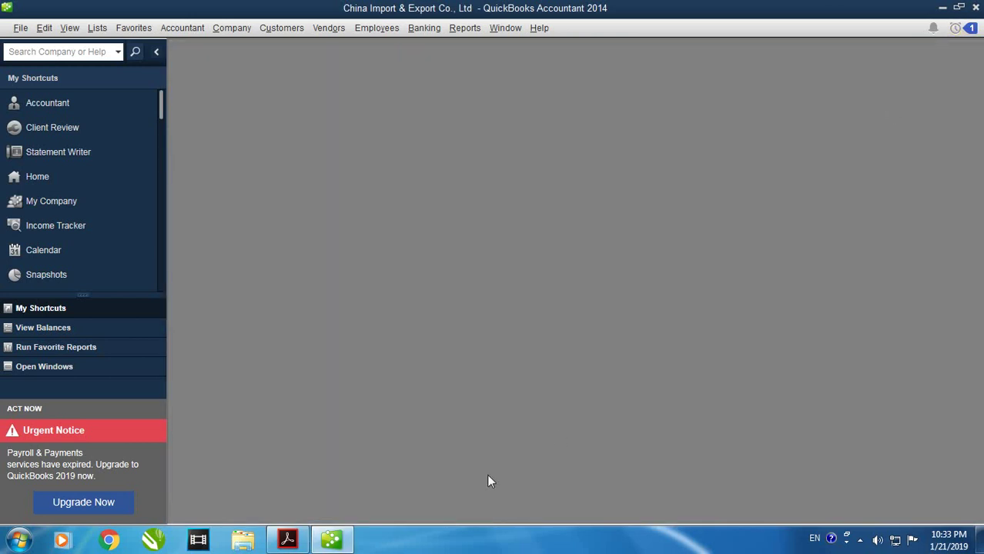
# Switch to Book QuickBooks.pdf in Adobe Acrobat Reader and review the exercise's list of accounts and their types on pages 94 and 95.
pyautogui.click(290, 540)
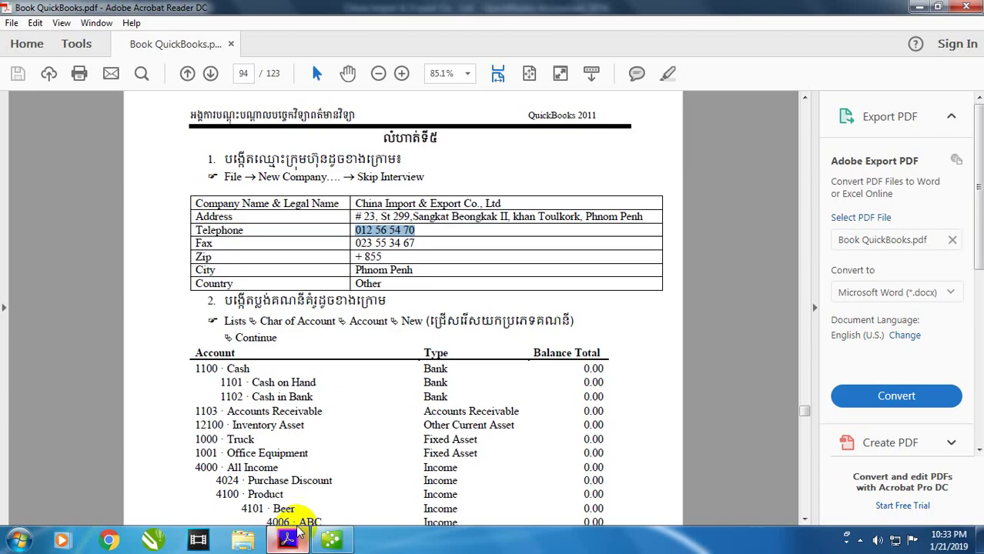
pyautogui.scroll(-3, 372, 398)
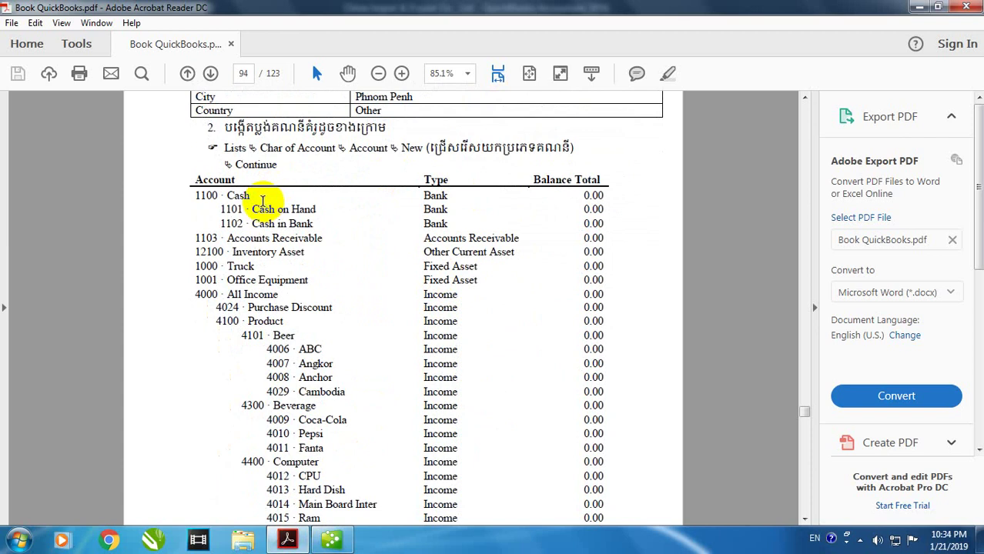
pyautogui.scroll(-12, 279, 288)
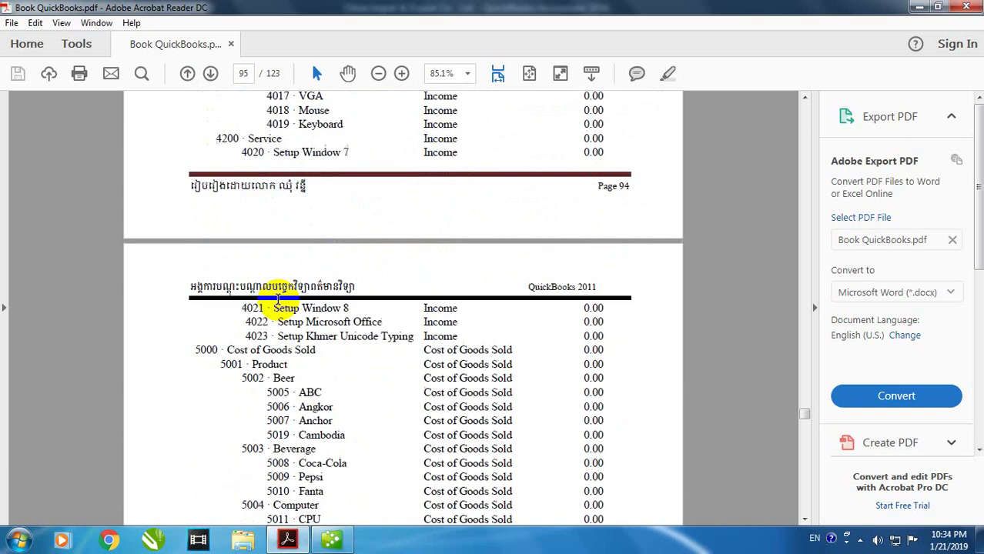
pyautogui.scroll(-6, 278, 298)
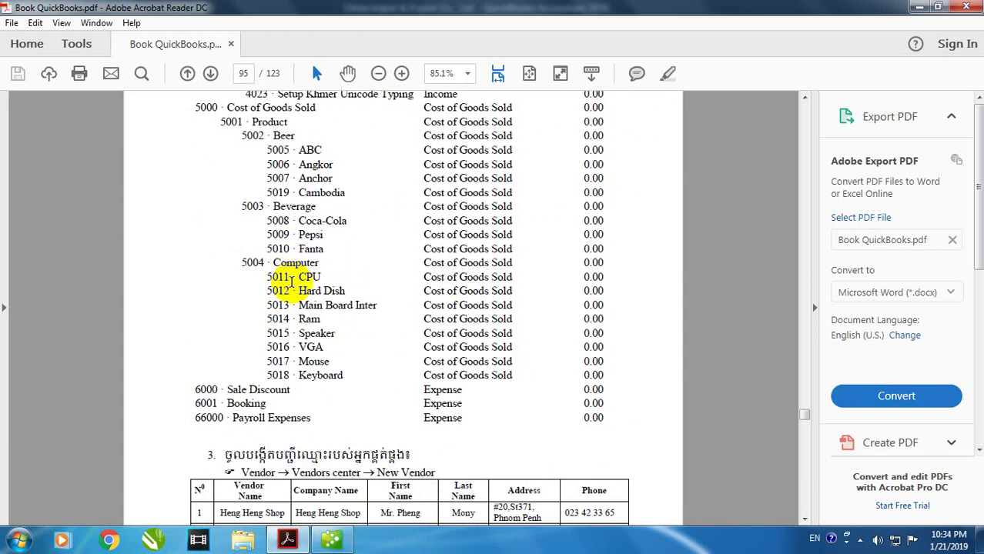
pyautogui.scroll(6, 385, 327)
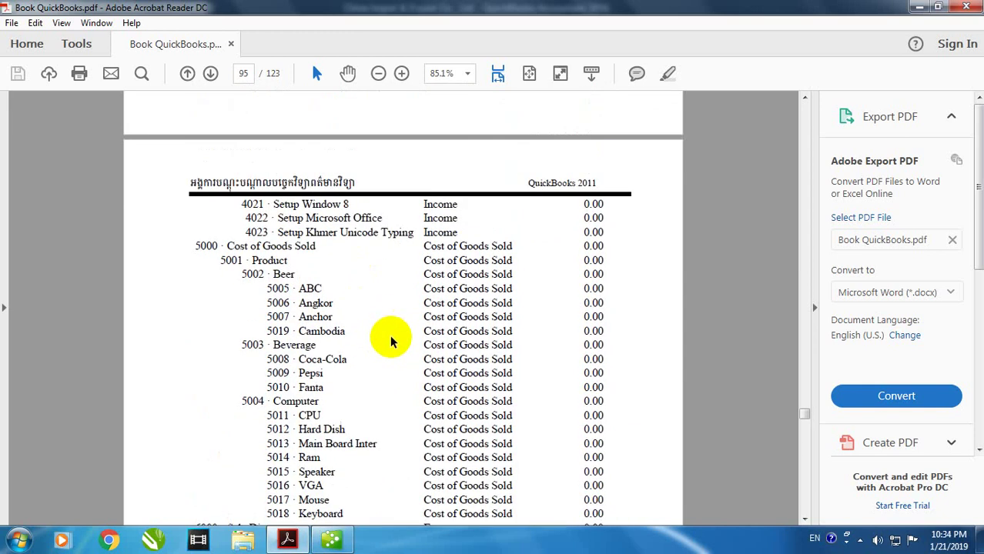
pyautogui.scroll(4, 392, 337)
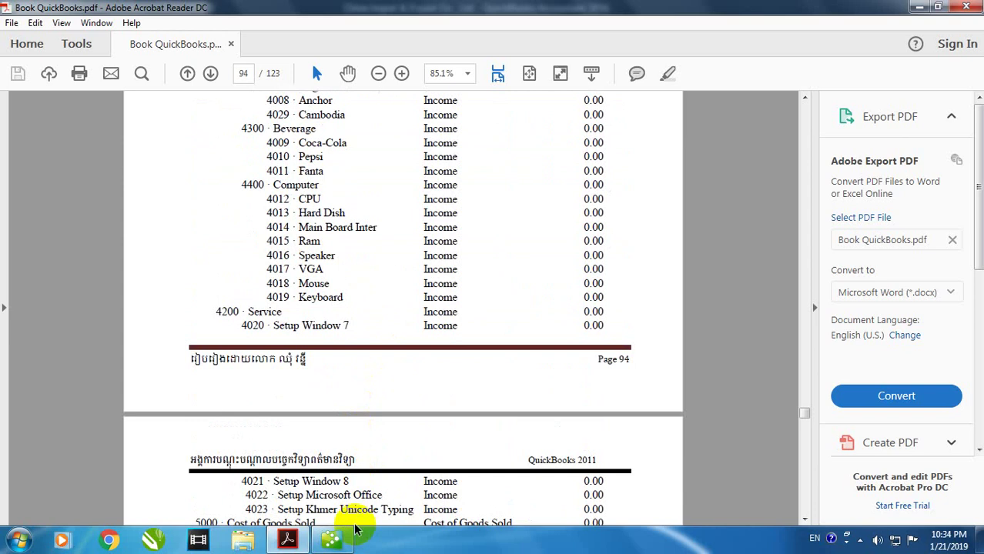
pyautogui.scroll(6, 380, 310)
pyautogui.scroll(2, 379, 310)
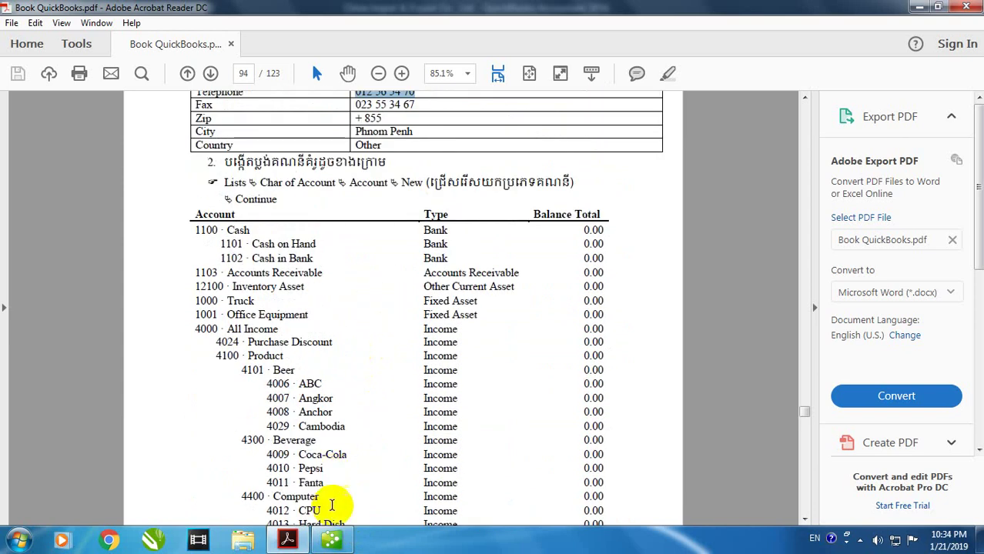
# Switch back to QuickBooks, open the Chart of Accounts, and enlarge its window to review the default accounts.
pyautogui.click(336, 543)
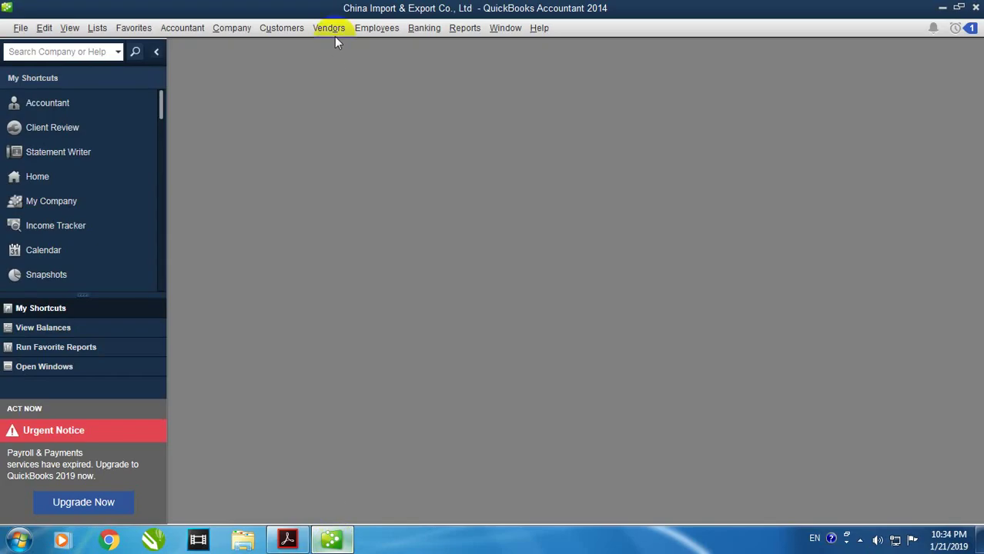
pyautogui.click(97, 28)
pyautogui.click(105, 49)
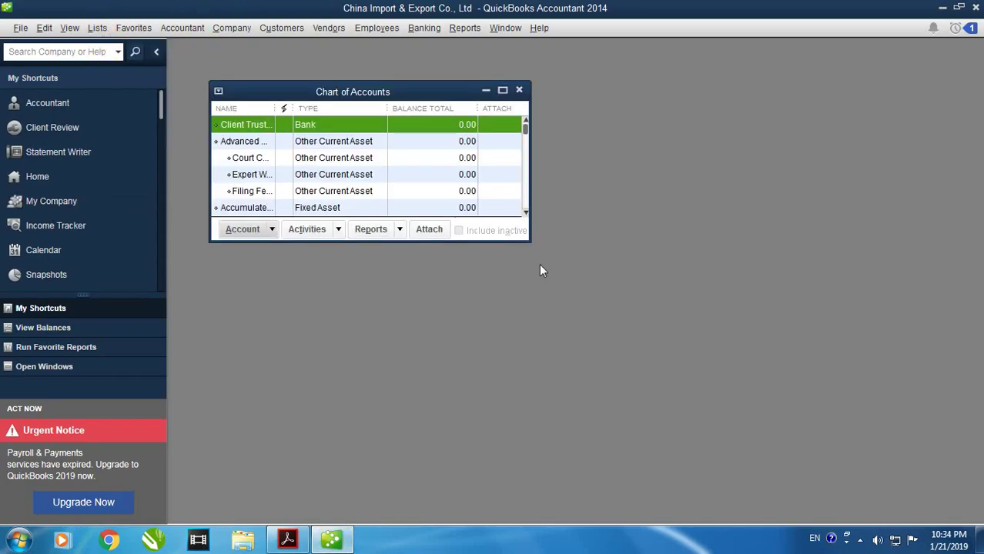
pyautogui.moveTo(592, 301)
pyautogui.mouseDown()
pyautogui.moveTo(798, 435)
pyautogui.moveTo(807, 452)
pyautogui.mouseUp()
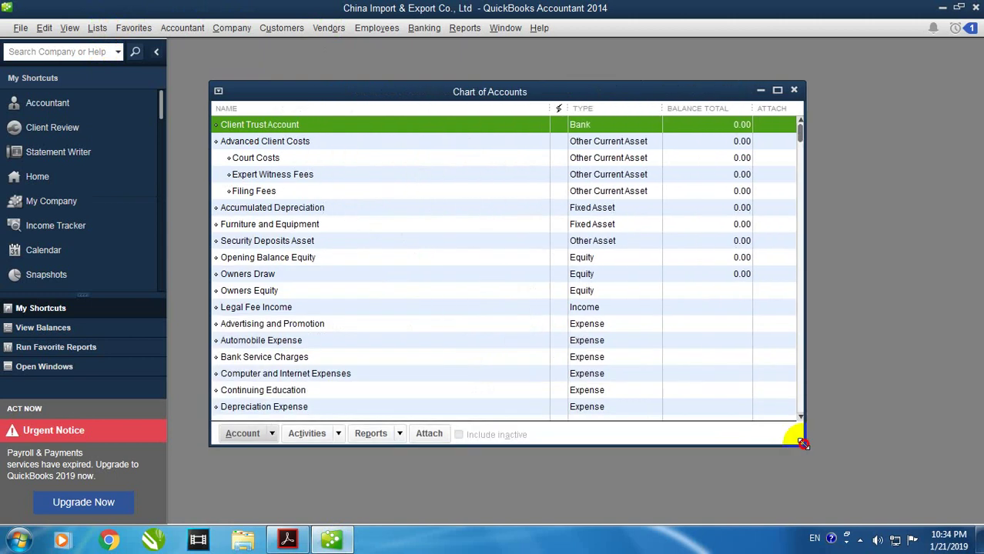
pyautogui.scroll(-3, 735, 377)
pyautogui.scroll(-2, 731, 373)
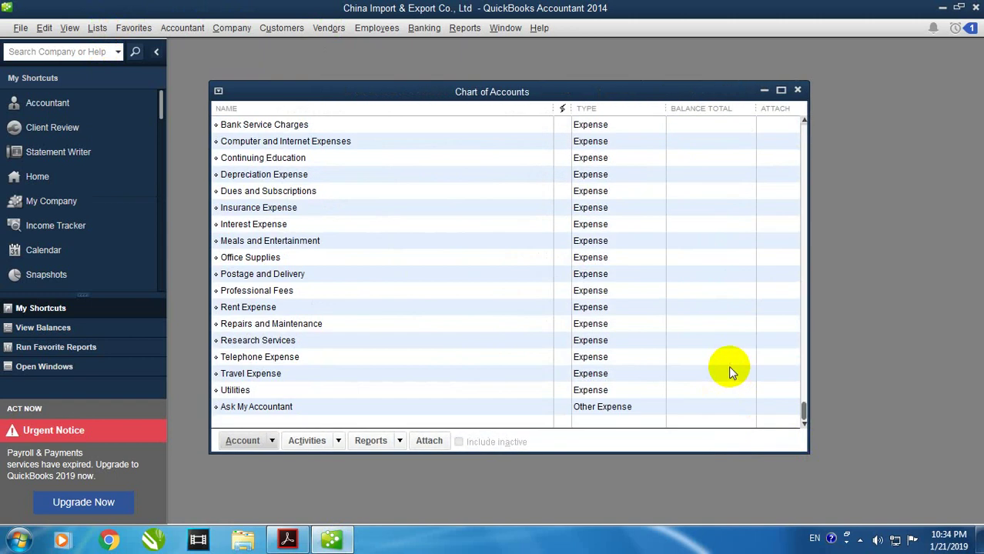
pyautogui.scroll(5, 728, 366)
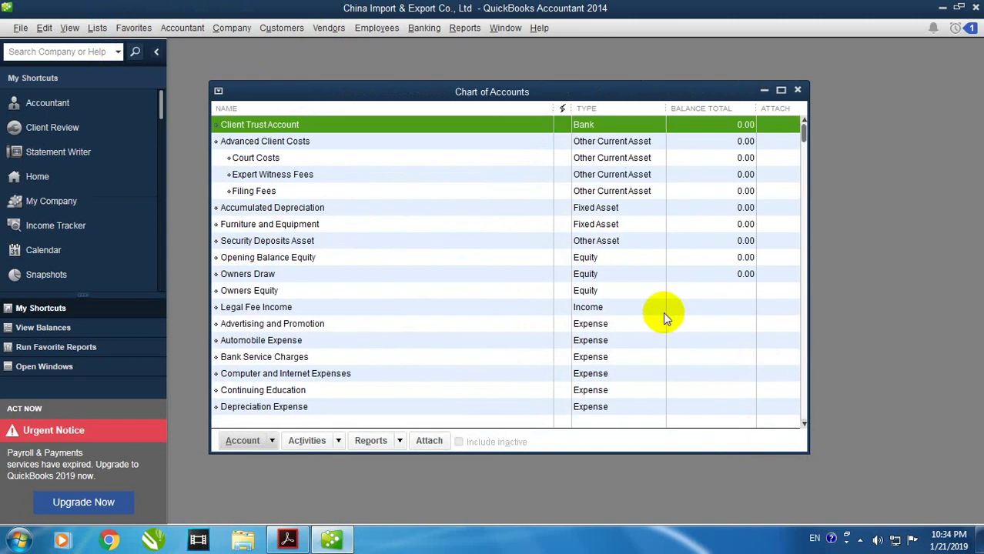
# Delete the Client Trust Account from the Chart of Accounts.
pyautogui.rightClick(303, 126)
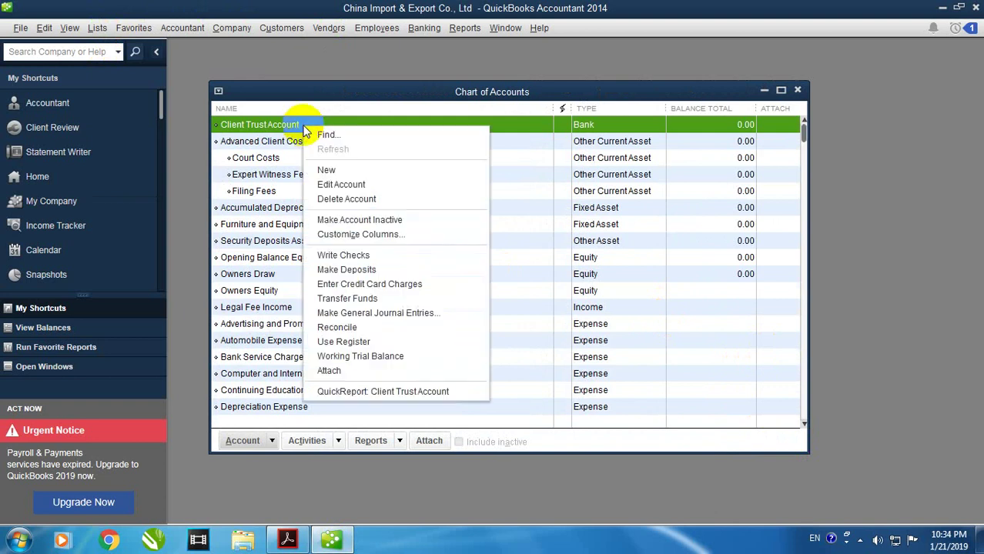
pyautogui.click(355, 201)
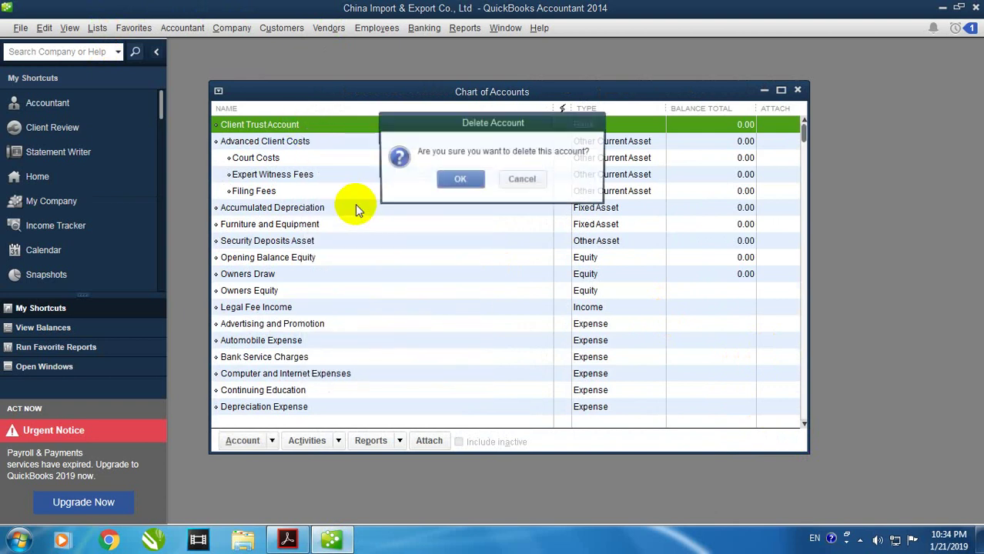
pyautogui.click(460, 180)
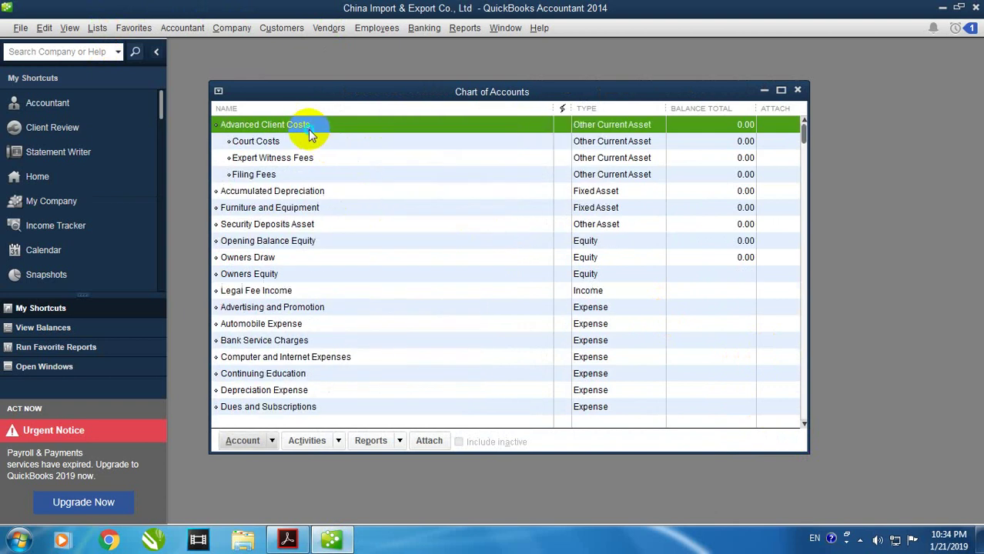
# Try to delete the parent account Advanced Client Costs from the Chart of Accounts.
pyautogui.rightClick(308, 126)
pyautogui.click(355, 202)
pyautogui.click(475, 183)
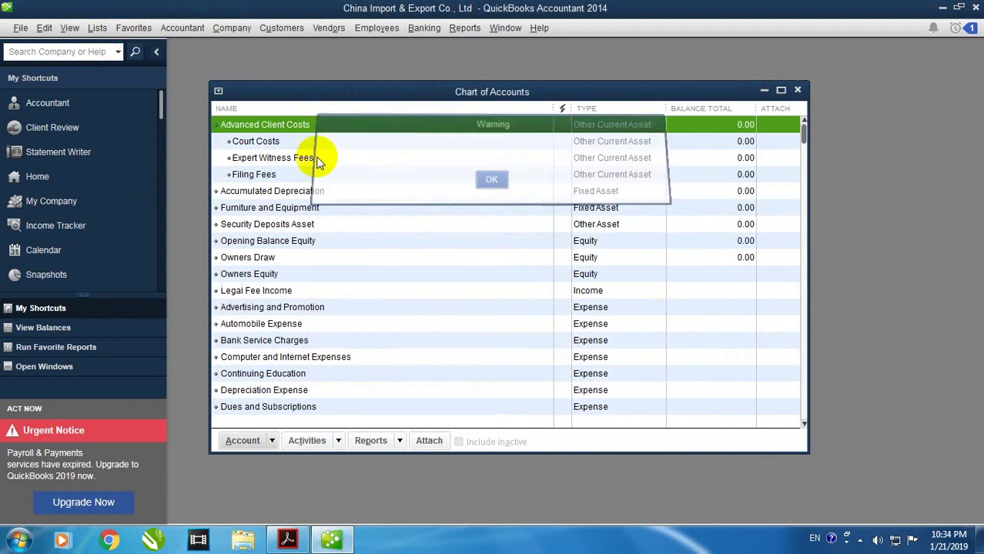
# Delete the Court Costs and Expert Witness Fees subaccounts of Advanced Client Costs.
pyautogui.rightClick(291, 141)
pyautogui.click(337, 219)
pyautogui.click(460, 179)
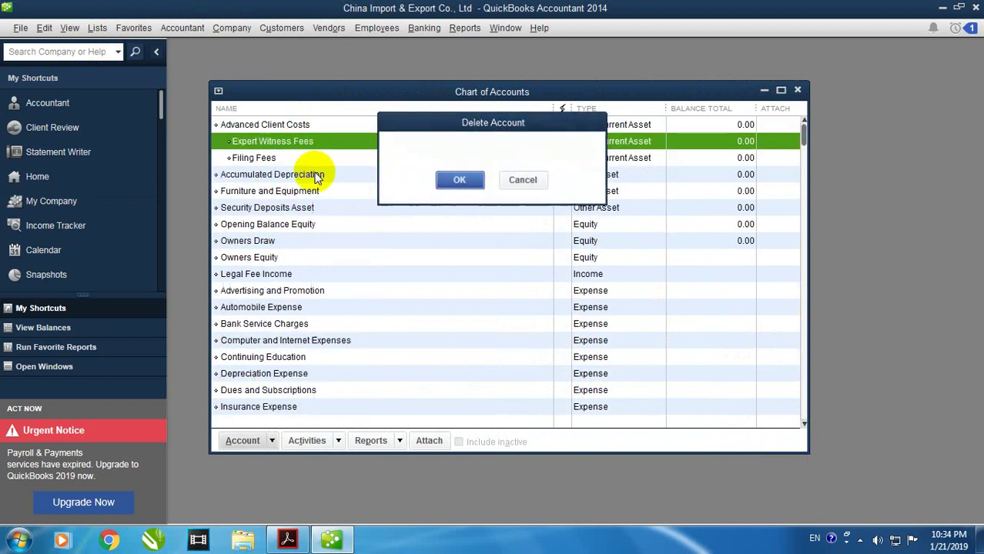
pyautogui.rightClick(292, 142)
pyautogui.click(322, 214)
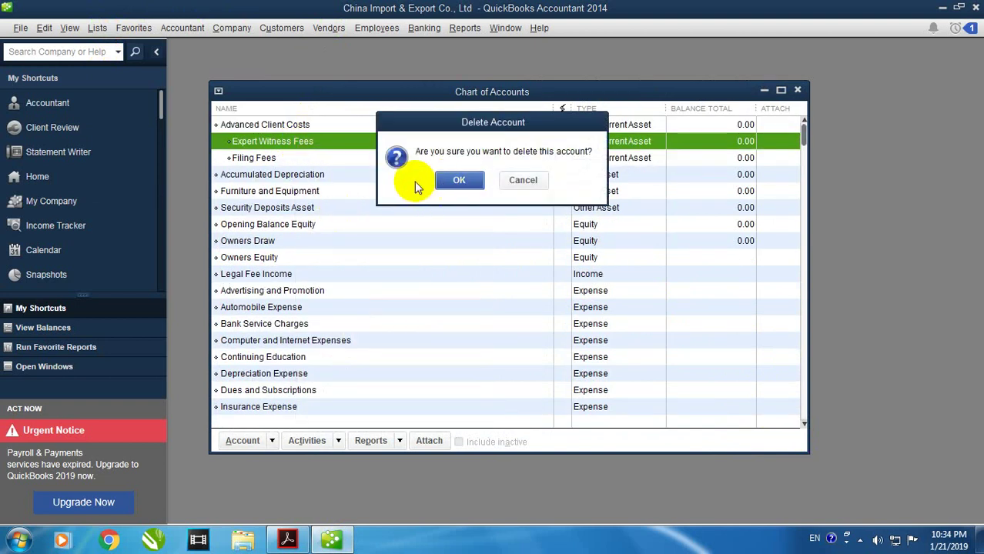
pyautogui.click(460, 178)
pyautogui.rightClick(263, 142)
pyautogui.click(315, 202)
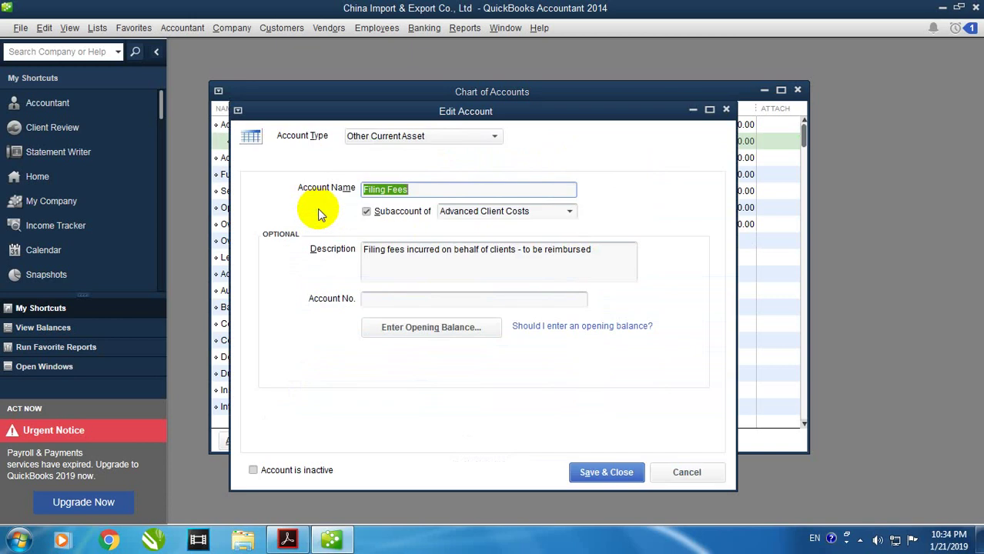
pyautogui.click(677, 472)
# Delete the Filing Fees subaccount and the Accumulated Depreciation fixed asset account.
pyautogui.rightClick(265, 143)
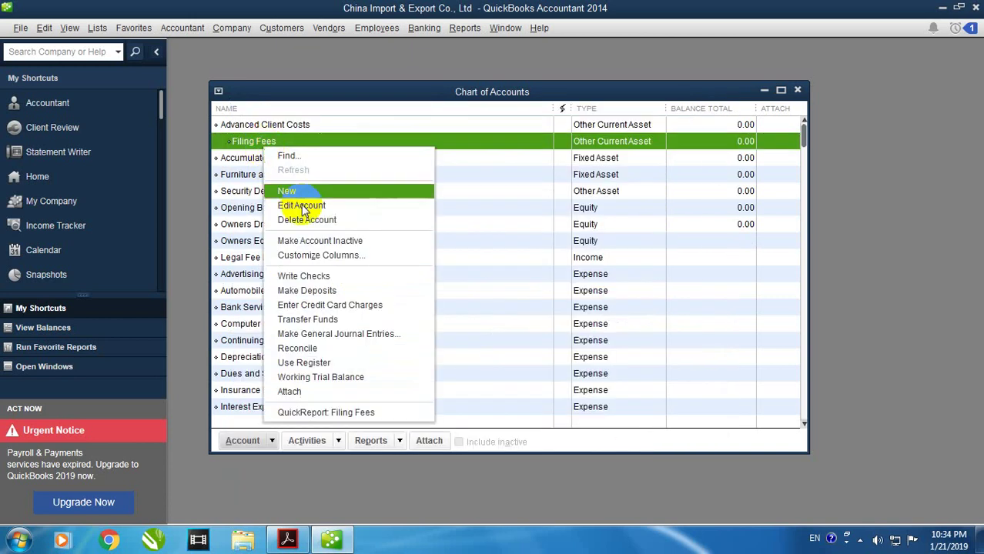
pyautogui.click(378, 215)
pyautogui.click(458, 177)
pyautogui.rightClick(291, 143)
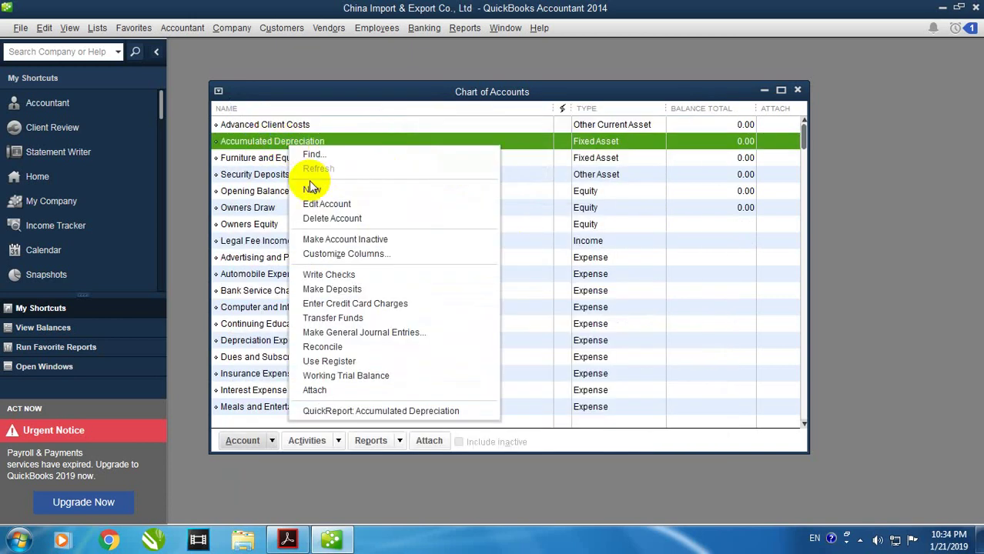
pyautogui.click(331, 218)
pyautogui.click(457, 181)
pyautogui.rightClick(310, 146)
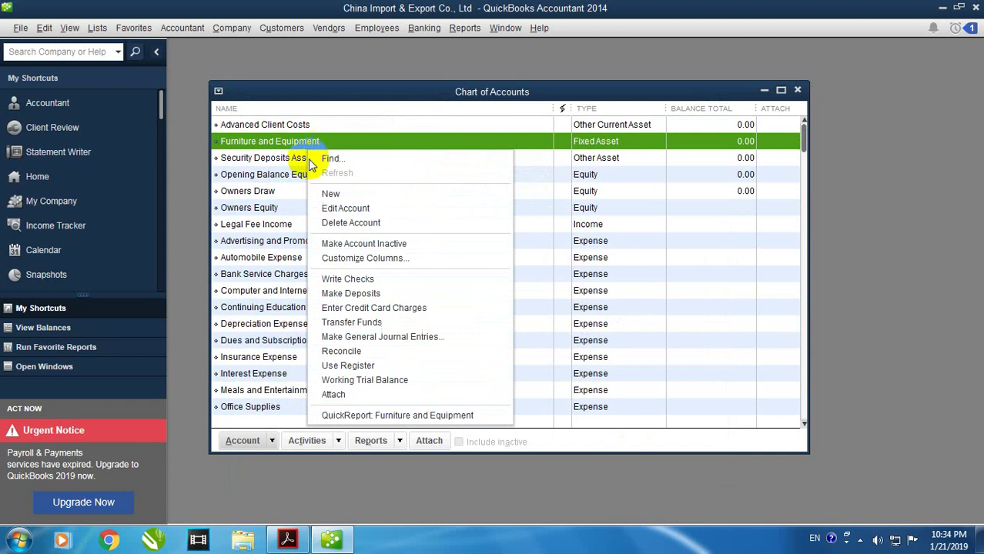
pyautogui.click(353, 260)
pyautogui.click(496, 350)
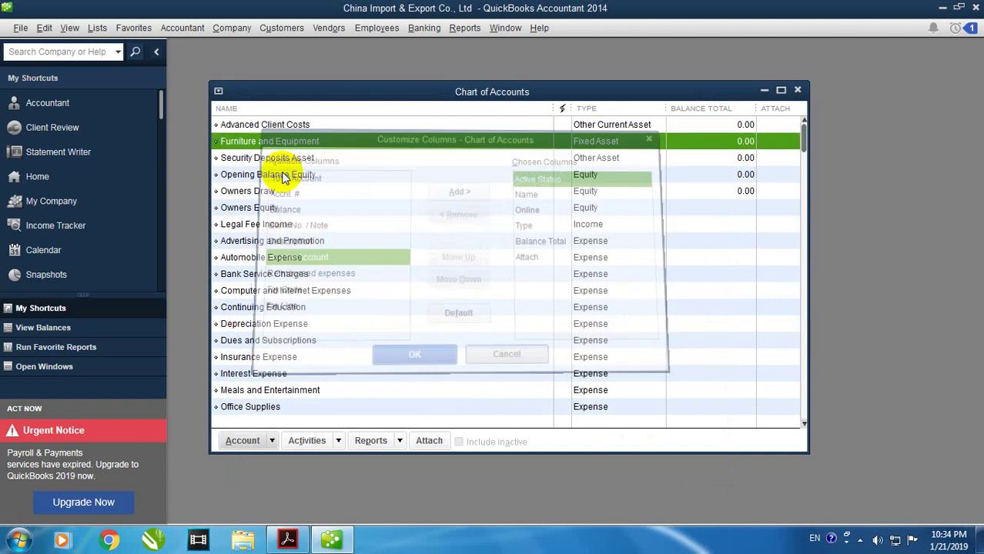
# Delete the Furniture and Equipment and Security Deposits Asset accounts from the Chart of Accounts.
pyautogui.rightClick(266, 147)
pyautogui.click(306, 215)
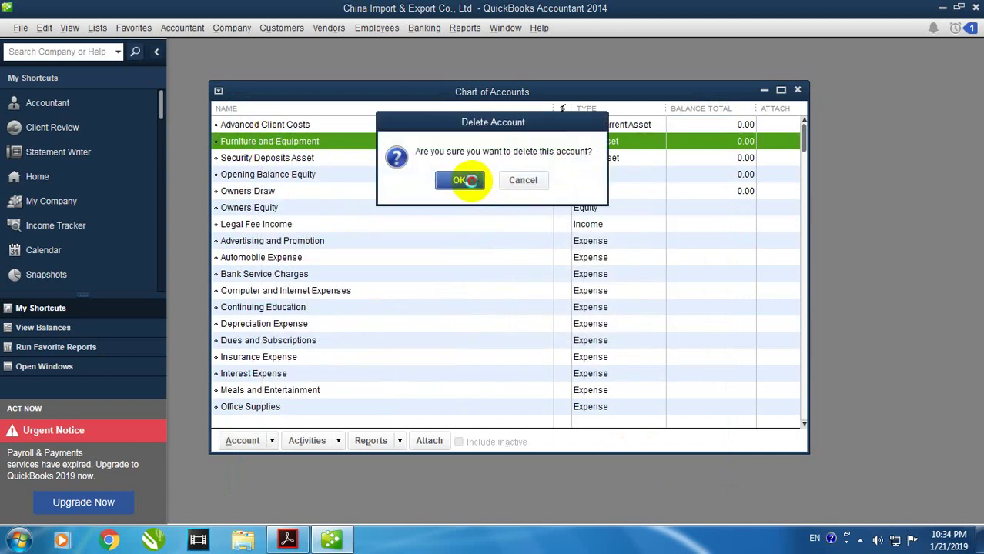
pyautogui.click(454, 182)
pyautogui.rightClick(314, 152)
pyautogui.click(354, 219)
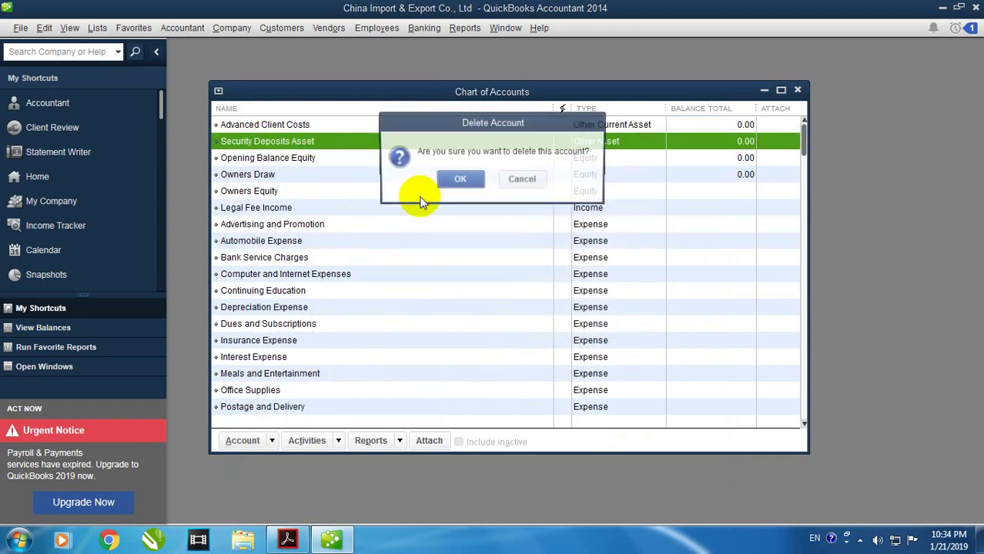
pyautogui.press('Return')
# Delete the Opening Balance Equity and Owners Draw equity accounts.
pyautogui.rightClick(297, 143)
pyautogui.click(311, 216)
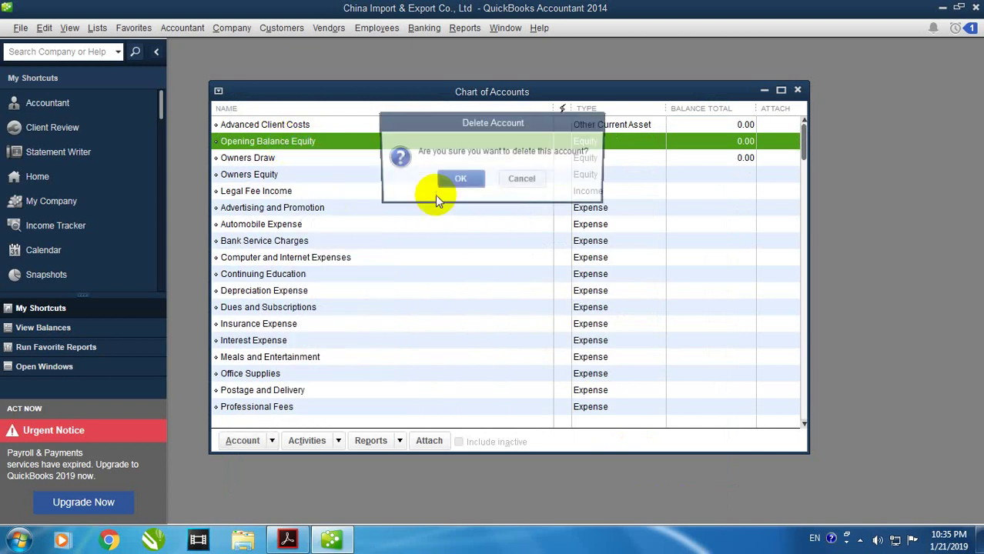
pyautogui.click(455, 180)
pyautogui.rightClick(304, 144)
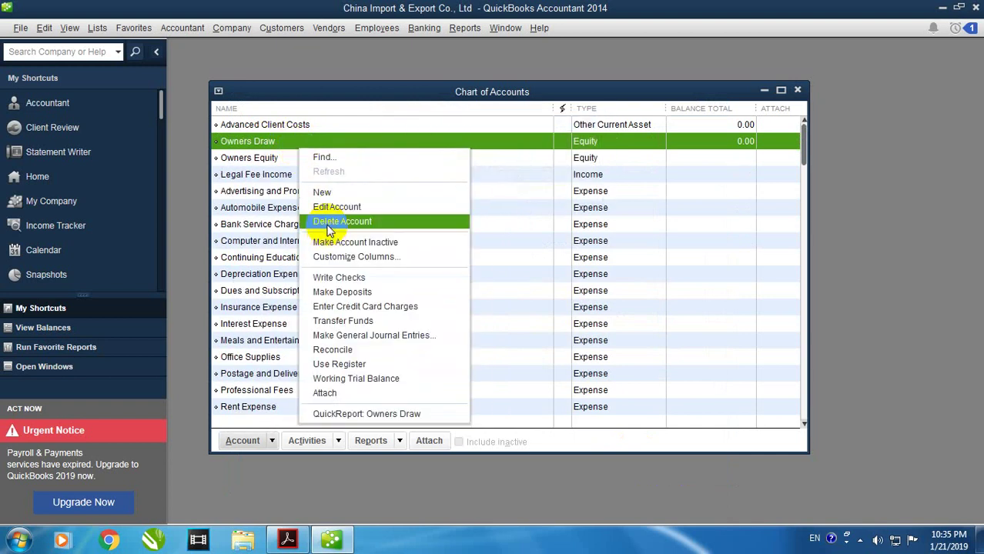
pyautogui.click(314, 220)
pyautogui.click(459, 182)
# Try to delete the Legal Fee Income account from the Chart of Accounts.
pyautogui.rightClick(291, 158)
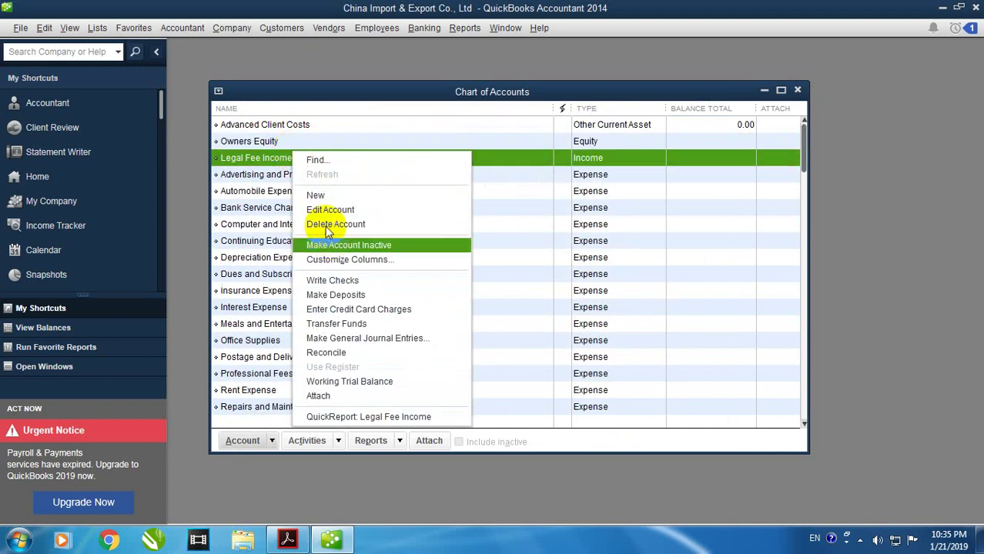
pyautogui.click(323, 223)
pyautogui.click(490, 178)
# Delete the Advertising and Promotion and Automobile Expense accounts from the expense accounts.
pyautogui.rightClick(284, 176)
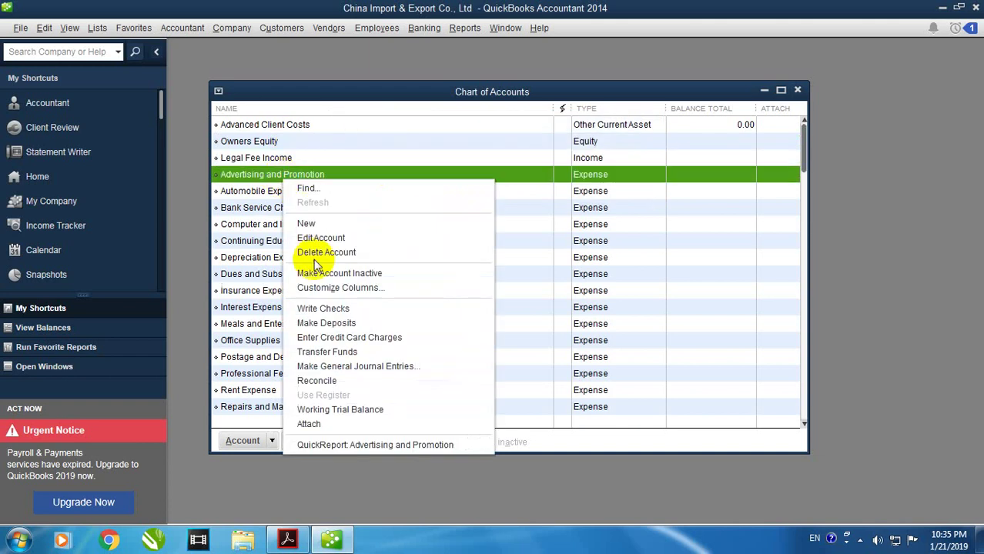
pyautogui.click(323, 253)
pyautogui.click(395, 179)
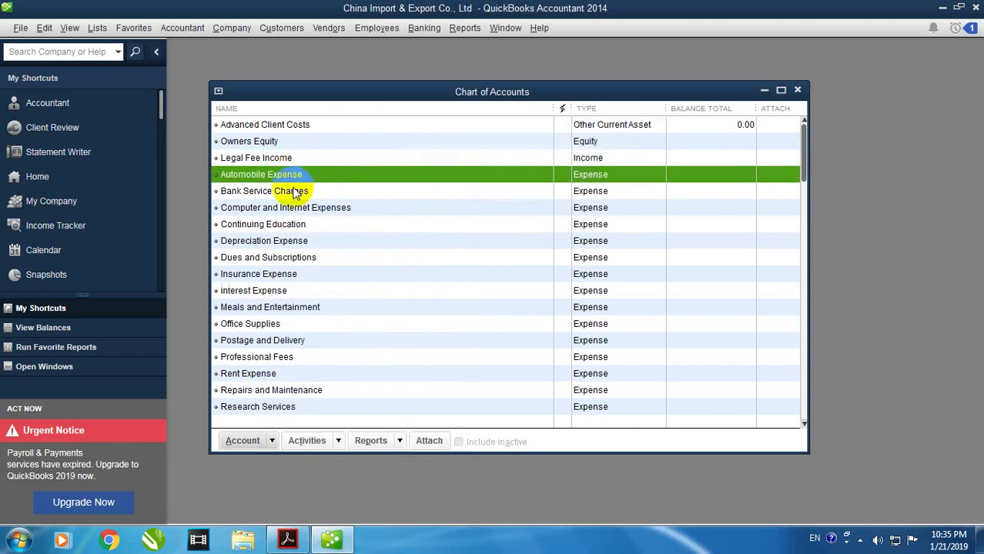
pyautogui.rightClick(283, 179)
pyautogui.click(322, 254)
pyautogui.click(444, 180)
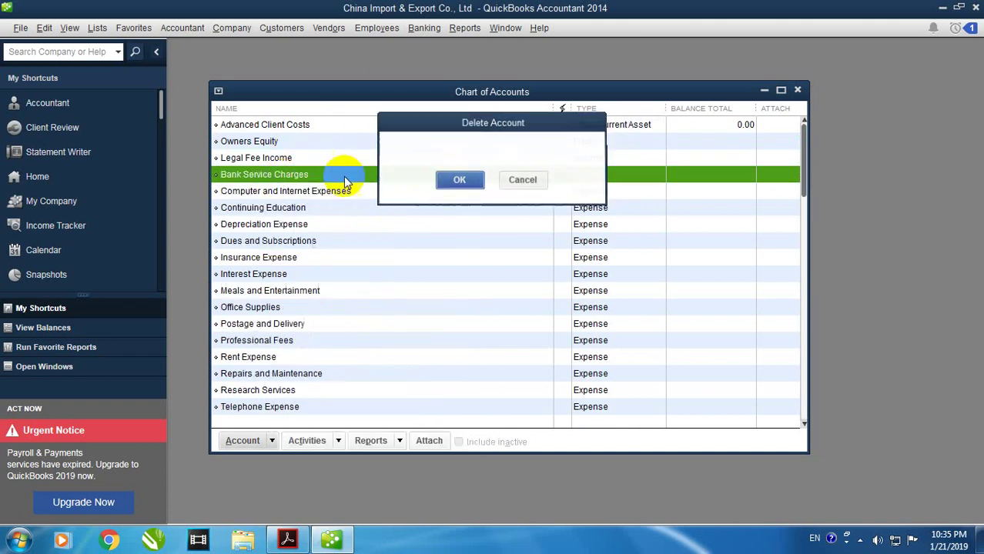
# Delete the Bank Service Charges and Computer and Internet Expenses accounts from the expense accounts.
pyautogui.rightClick(282, 177)
pyautogui.click(319, 250)
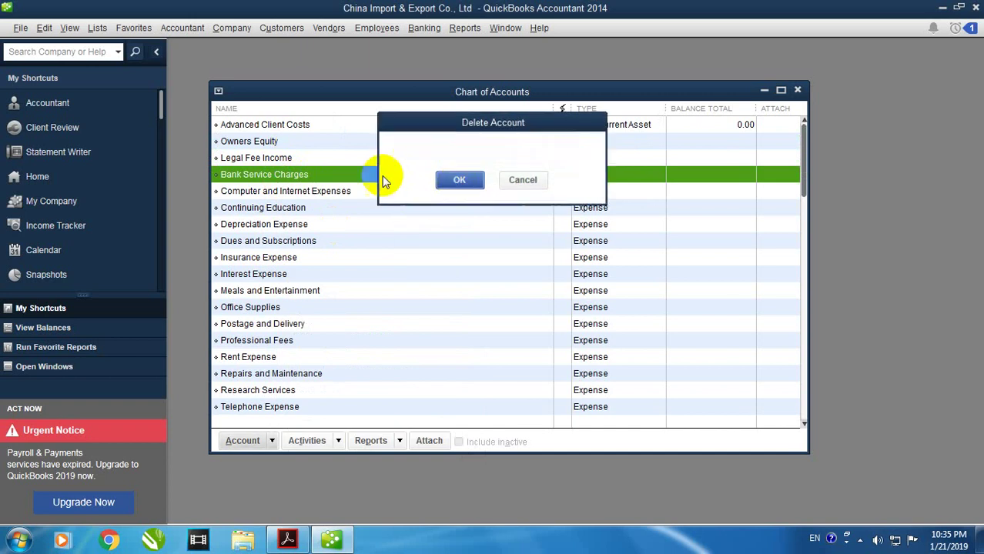
pyautogui.click(457, 177)
pyautogui.rightClick(308, 175)
pyautogui.click(342, 242)
pyautogui.click(462, 179)
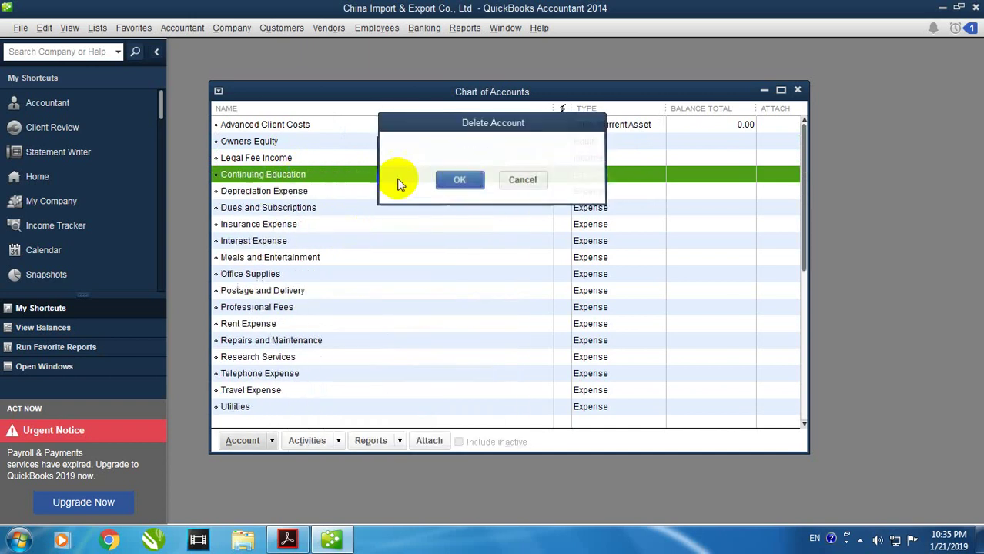
# Delete the Continuing Education and Depreciation Expense accounts from the Chart of Accounts.
pyautogui.rightClick(308, 177)
pyautogui.click(345, 246)
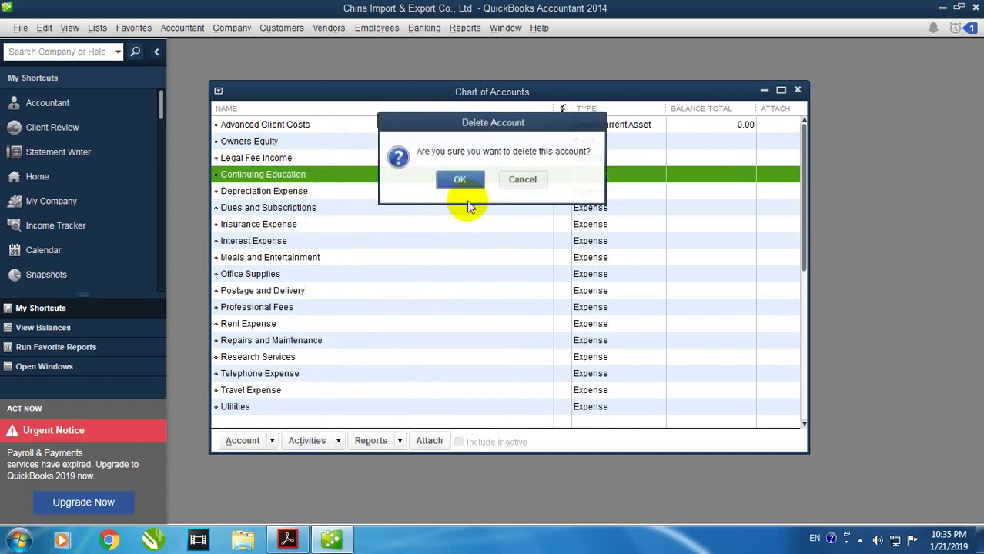
pyautogui.click(461, 179)
pyautogui.rightClick(279, 177)
pyautogui.click(311, 250)
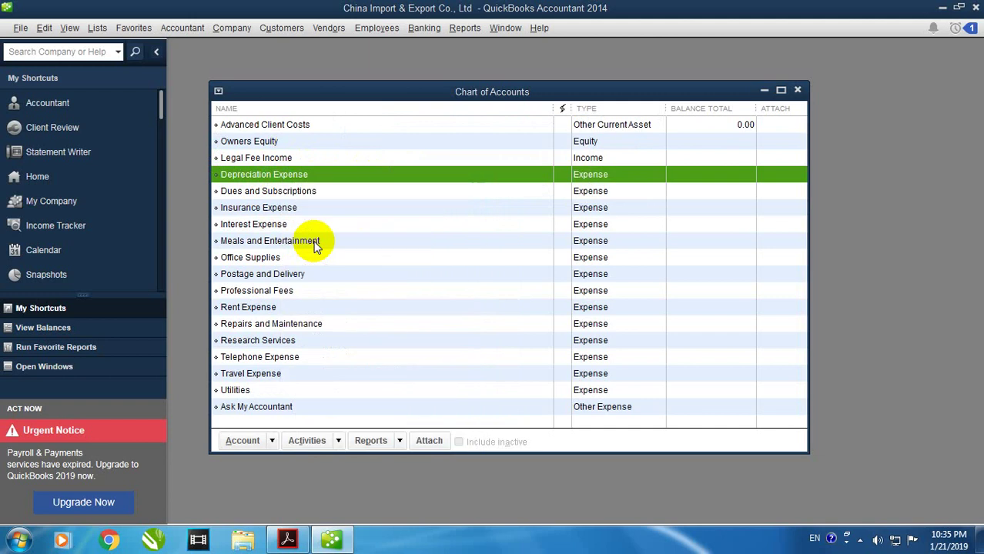
pyautogui.click(462, 182)
# Delete the Dues and Subscriptions and Insurance Expense accounts from the expense accounts.
pyautogui.rightClick(308, 175)
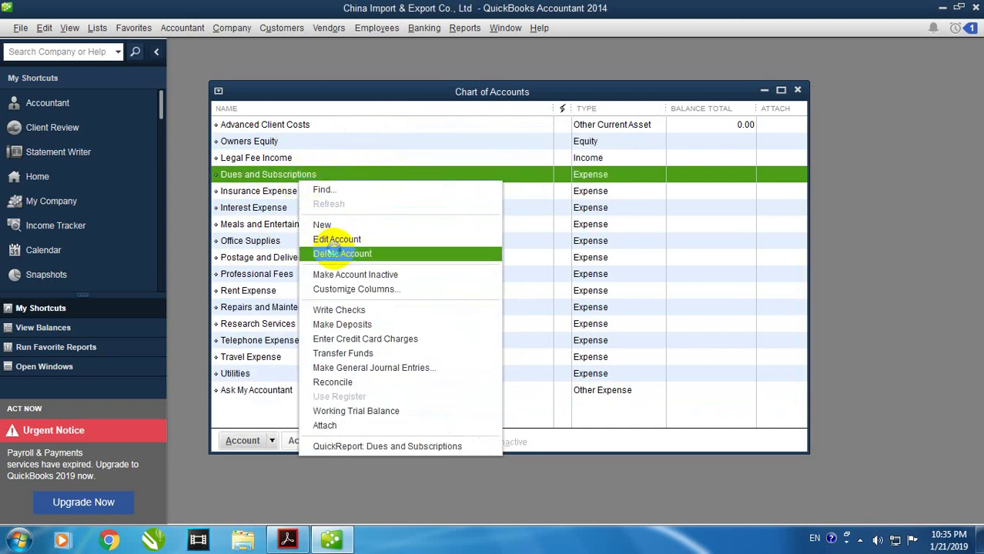
pyautogui.click(319, 250)
pyautogui.click(460, 184)
pyautogui.rightClick(298, 174)
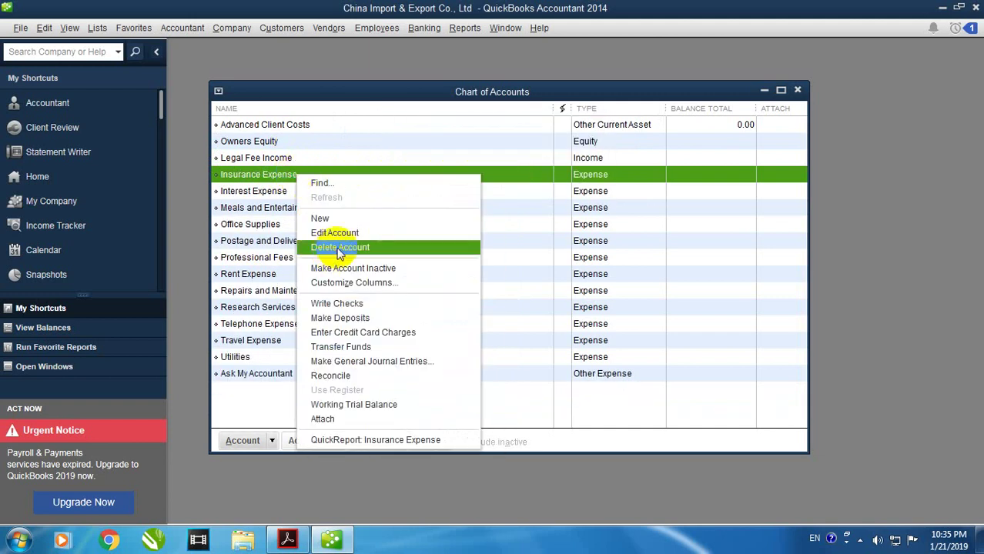
pyautogui.click(339, 248)
pyautogui.click(462, 180)
# Delete the Interest Expense and Meals and Entertainment accounts from the expense accounts.
pyautogui.rightClick(300, 180)
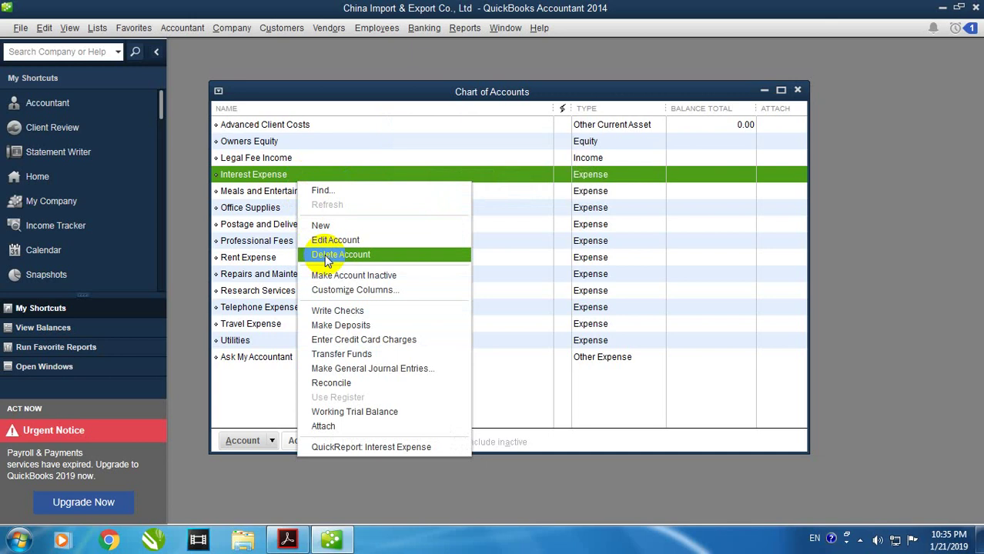
pyautogui.click(322, 252)
pyautogui.click(461, 180)
pyautogui.rightClick(289, 183)
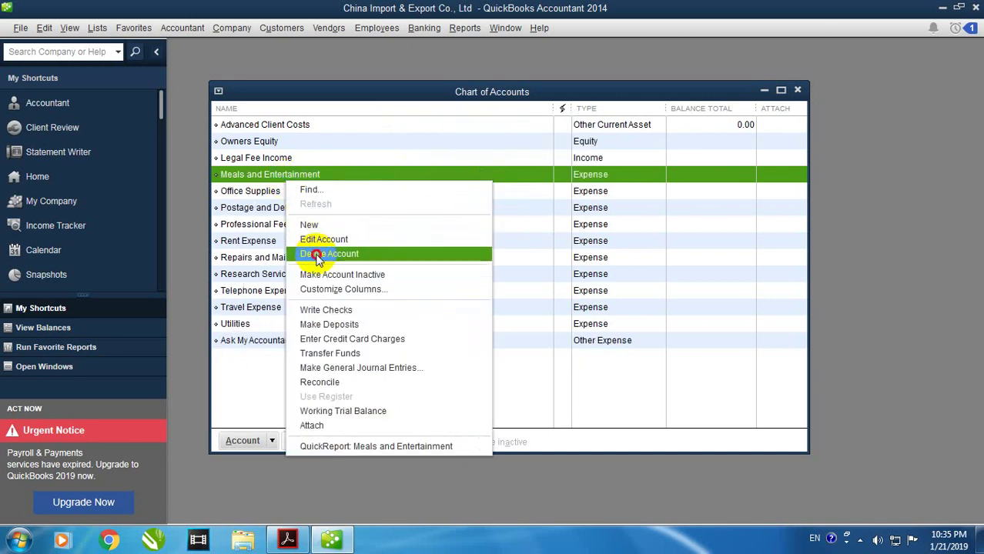
pyautogui.click(318, 254)
pyautogui.click(459, 180)
# Delete the Office Supplies expense account from the Chart of Accounts.
pyautogui.rightClick(323, 176)
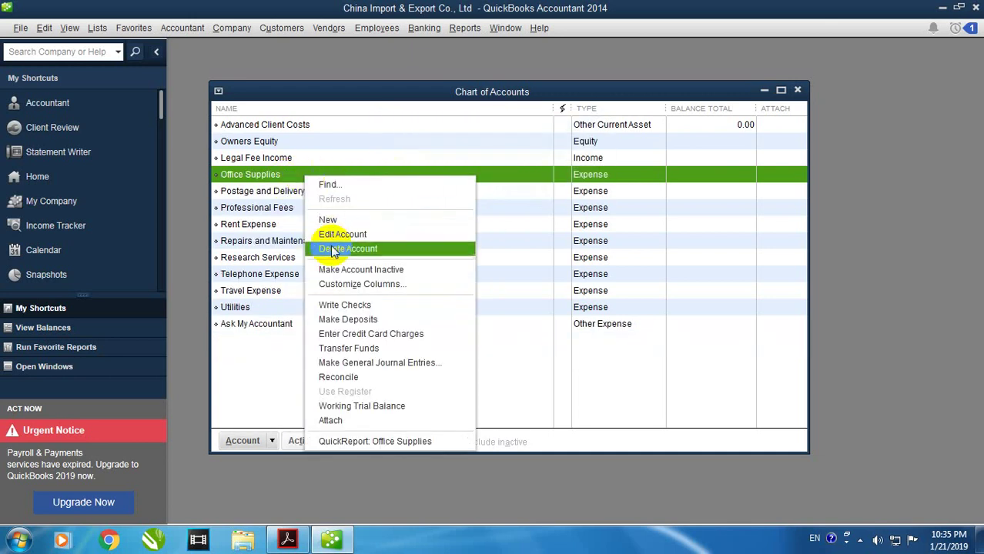
pyautogui.click(331, 189)
pyautogui.click(459, 180)
# Try to delete the Postage and Delivery expense account from the Chart of Accounts.
pyautogui.rightClick(317, 185)
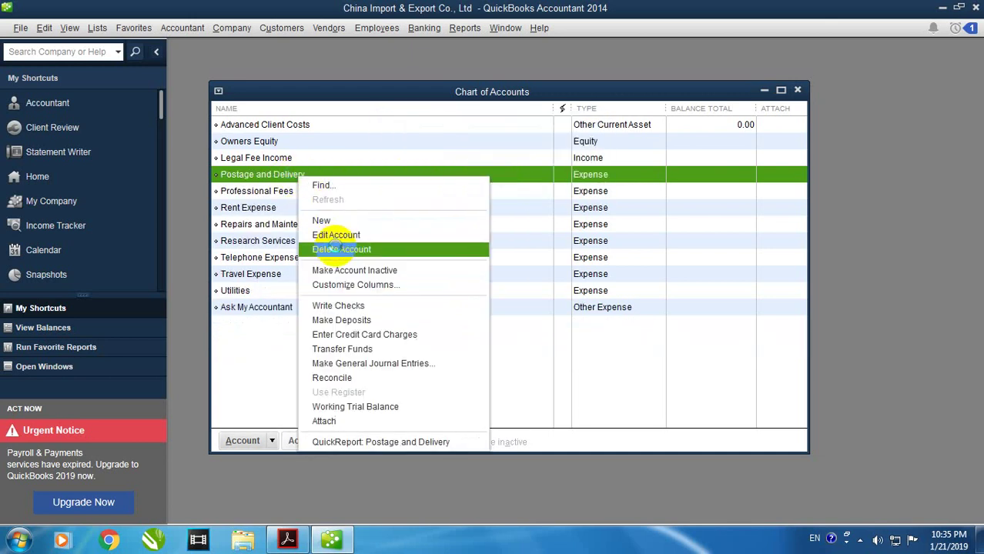
pyautogui.click(340, 246)
pyautogui.click(493, 180)
# Delete the Professional Fees and Repairs and Maintenance accounts from the expense accounts.
pyautogui.rightClick(290, 194)
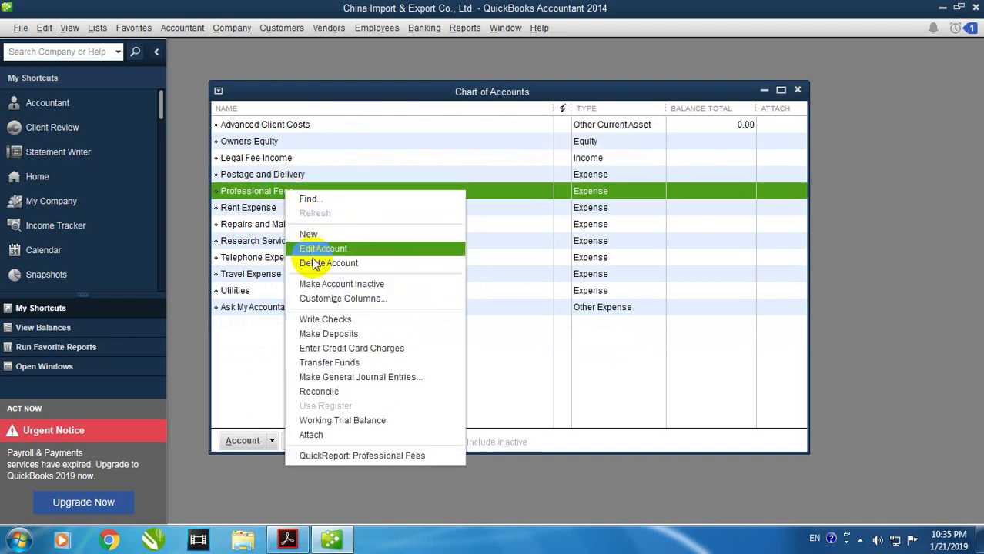
pyautogui.click(316, 260)
pyautogui.click(454, 179)
pyautogui.rightClick(279, 203)
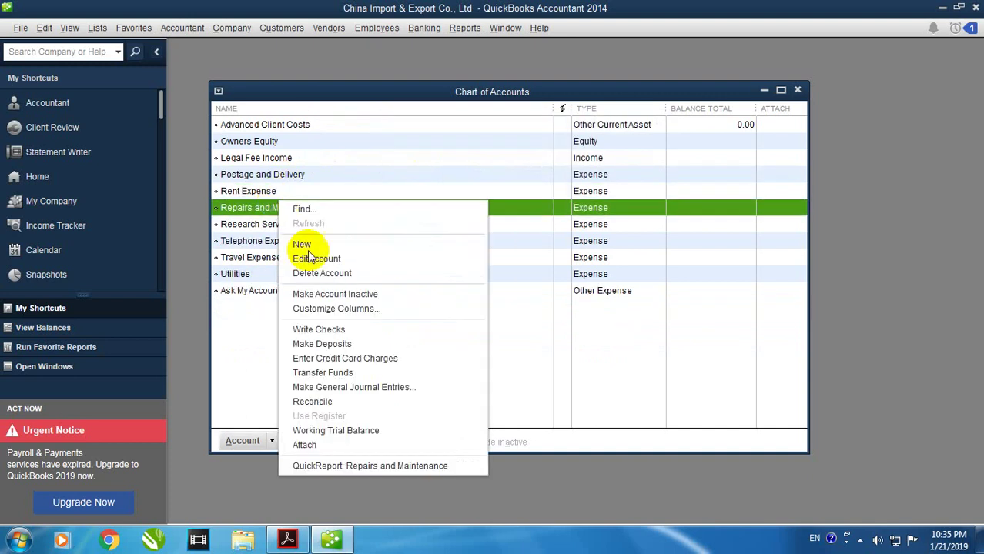
pyautogui.click(316, 269)
pyautogui.click(450, 180)
# Delete the Research Services and Telephone Expense accounts from the expense accounts.
pyautogui.rightClick(275, 210)
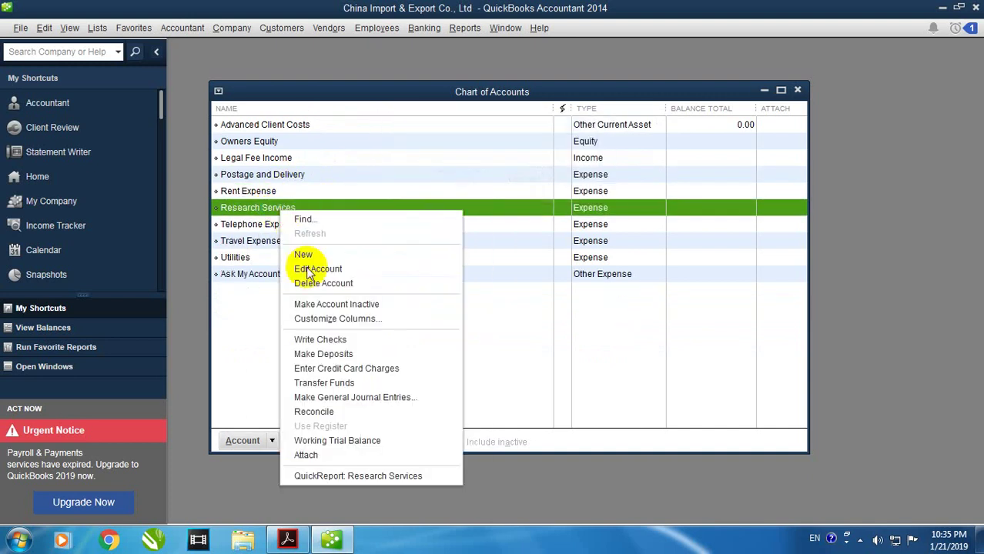
pyautogui.click(373, 248)
pyautogui.click(450, 181)
pyautogui.rightClick(297, 213)
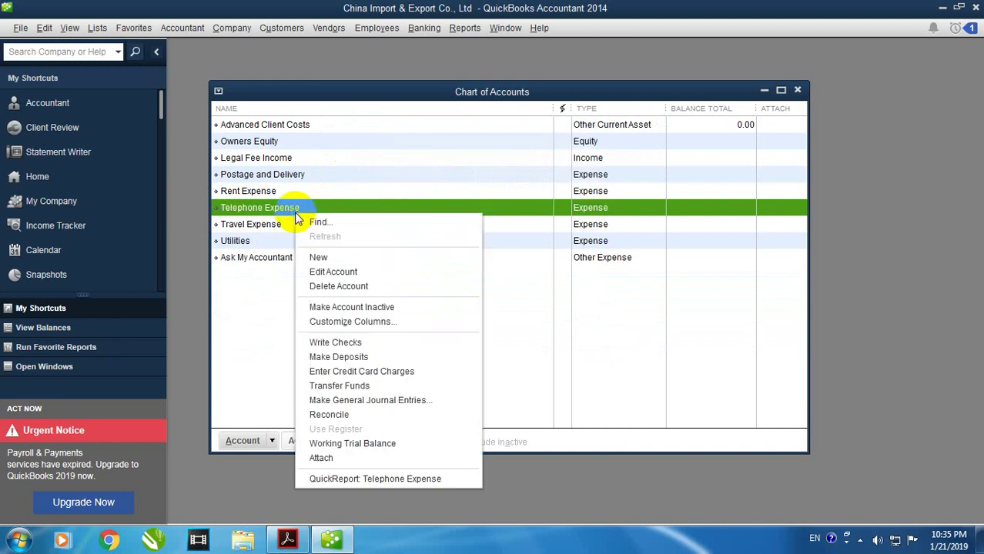
pyautogui.click(323, 286)
pyautogui.click(455, 188)
# Delete the Travel Expense and Utilities accounts from the expense accounts.
pyautogui.rightClick(308, 209)
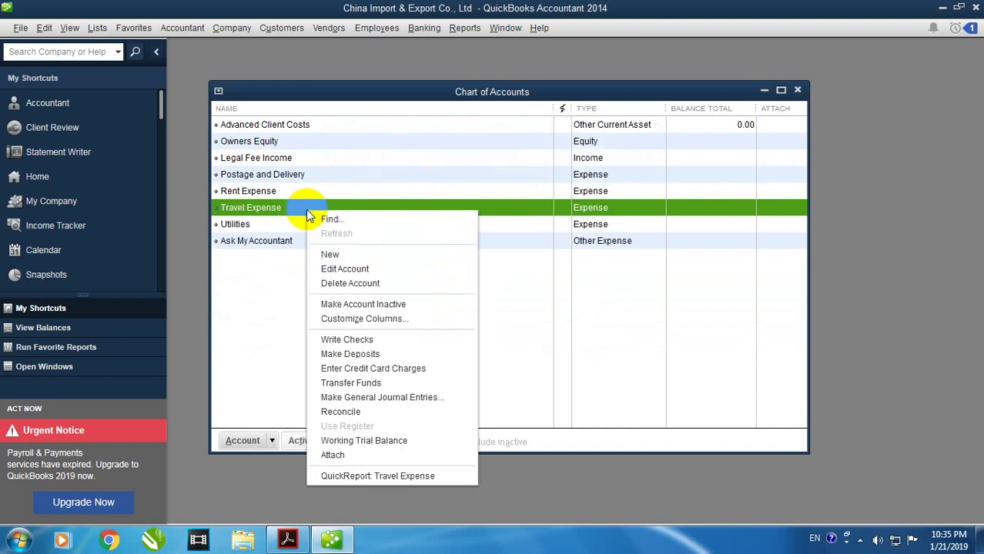
pyautogui.click(333, 284)
pyautogui.click(450, 179)
pyautogui.rightClick(260, 209)
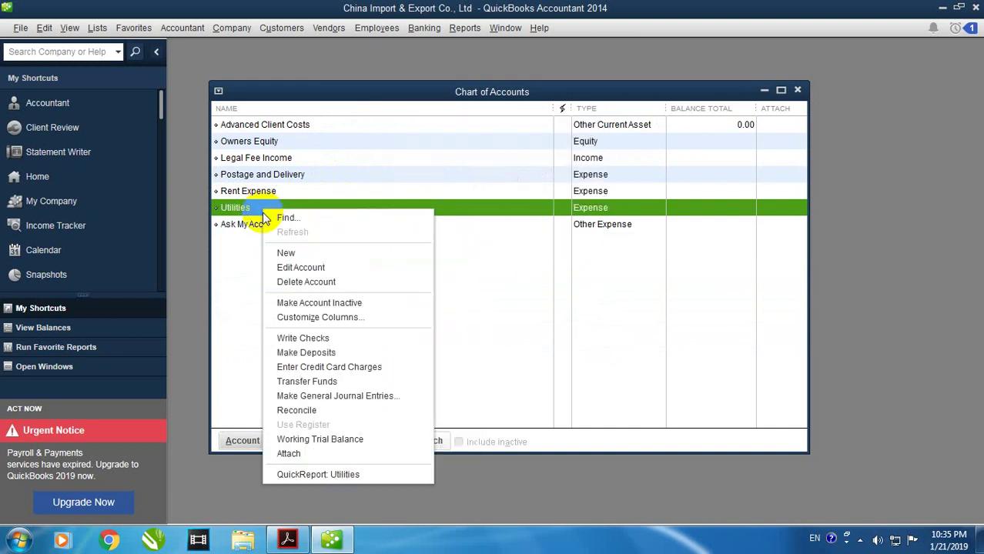
pyautogui.click(286, 282)
pyautogui.click(451, 241)
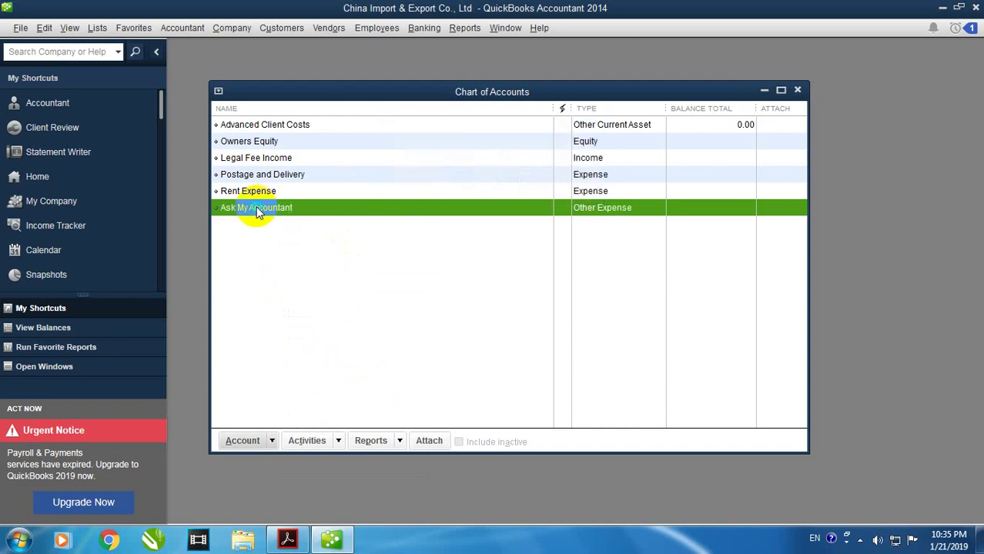
# Delete the Ask My Accountant and Rent Expense accounts from the Chart of Accounts.
pyautogui.rightClick(256, 208)
pyautogui.click(277, 280)
pyautogui.click(456, 191)
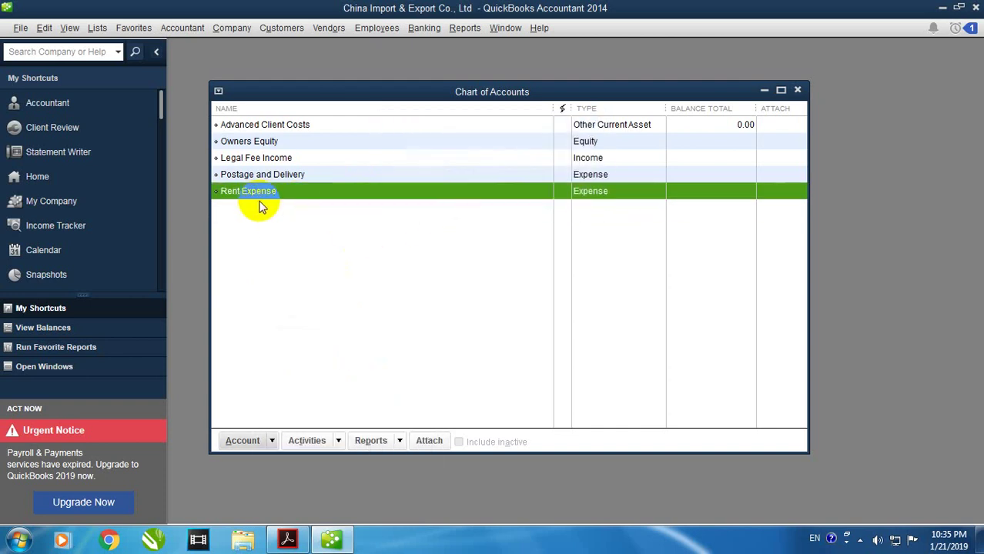
pyautogui.rightClick(259, 194)
pyautogui.click(303, 266)
pyautogui.click(450, 181)
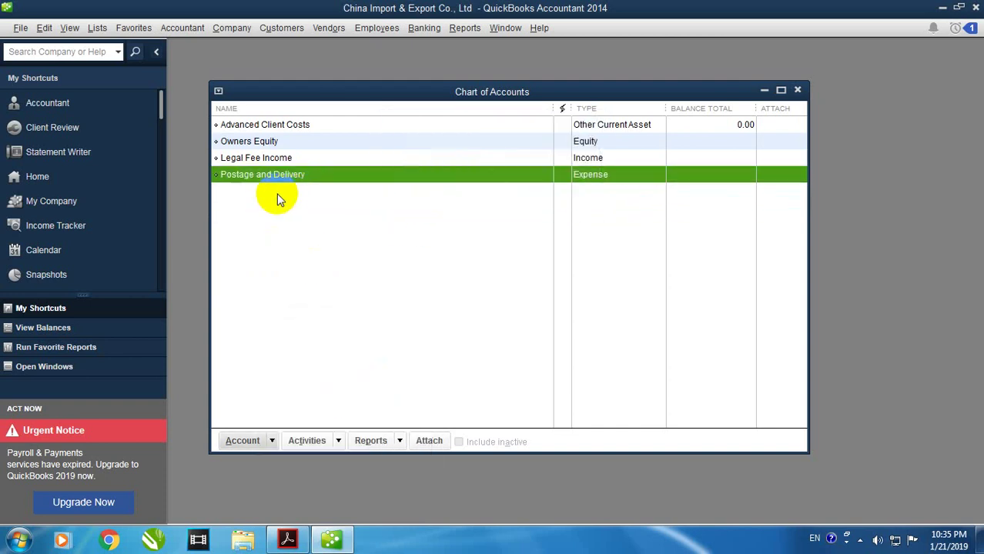
# Try to delete the Postage and Delivery and Legal Fee Income accounts from the Chart of Accounts.
pyautogui.rightClick(275, 184)
pyautogui.click(279, 257)
pyautogui.click(490, 180)
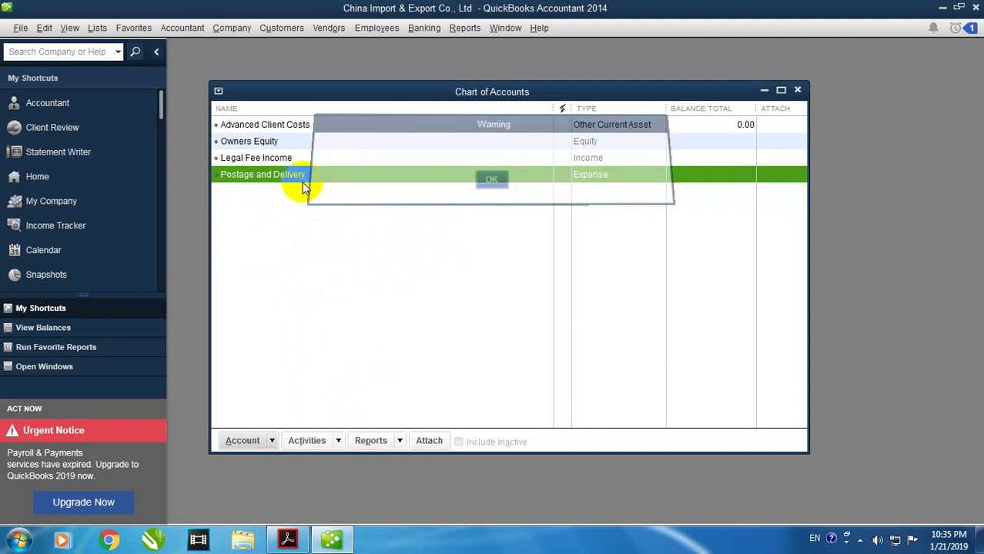
pyautogui.rightClick(266, 165)
pyautogui.click(302, 233)
pyautogui.click(490, 177)
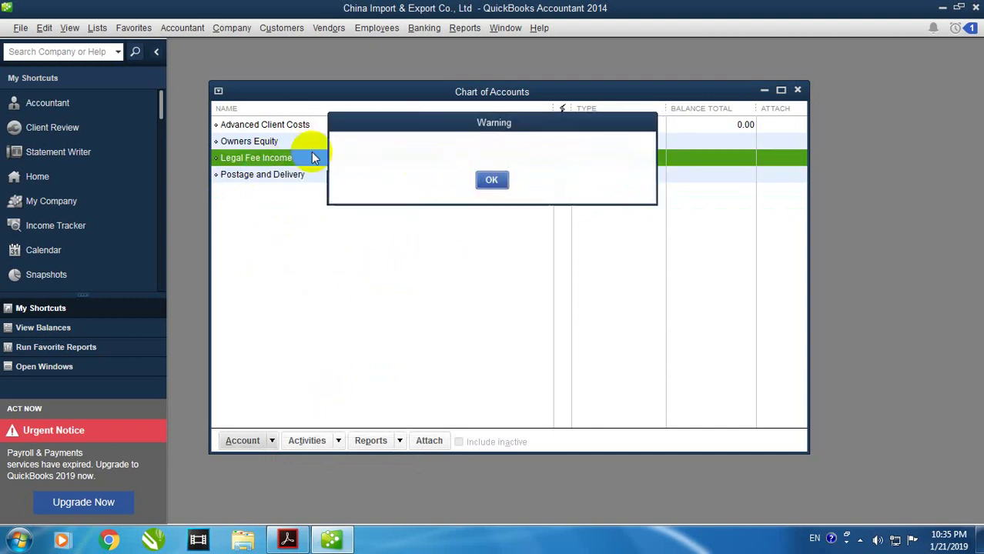
# Delete the Owners Equity and Advanced Client Costs accounts from the Chart of Accounts.
pyautogui.rightClick(277, 145)
pyautogui.click(319, 215)
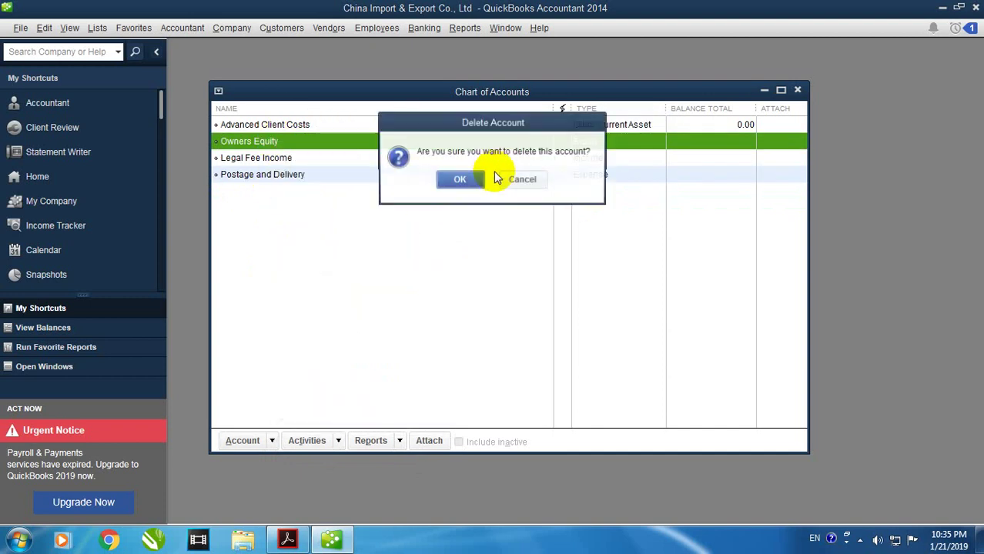
pyautogui.click(448, 180)
pyautogui.rightClick(298, 120)
pyautogui.click(327, 191)
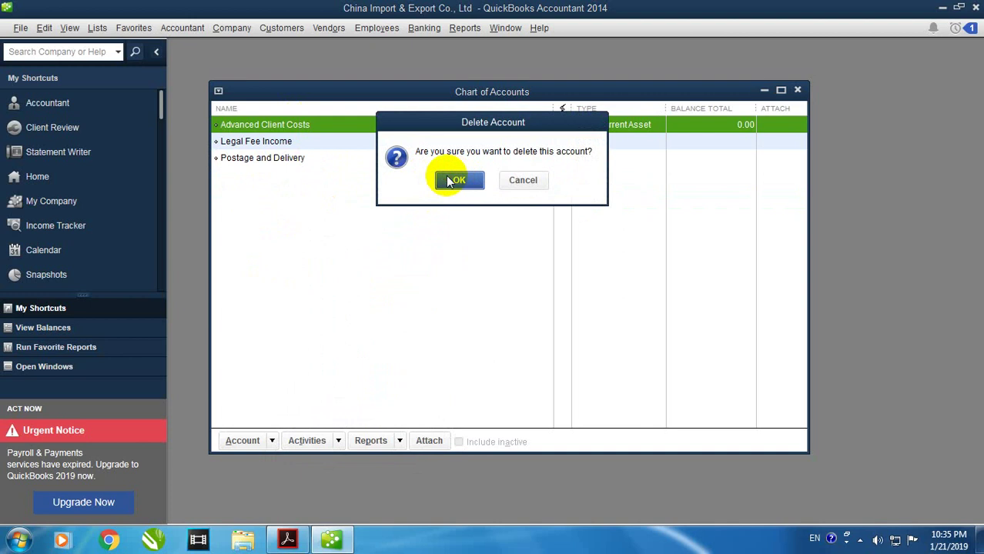
pyautogui.click(446, 179)
# Try once more to delete the Legal Fee Income account from the Chart of Accounts.
pyautogui.rightClick(273, 133)
pyautogui.click(315, 203)
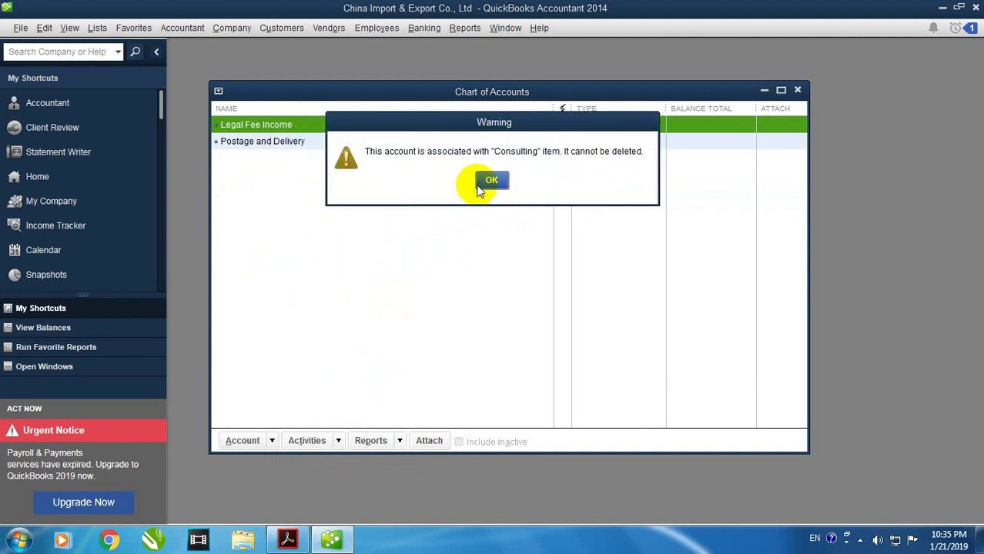
pyautogui.click(488, 181)
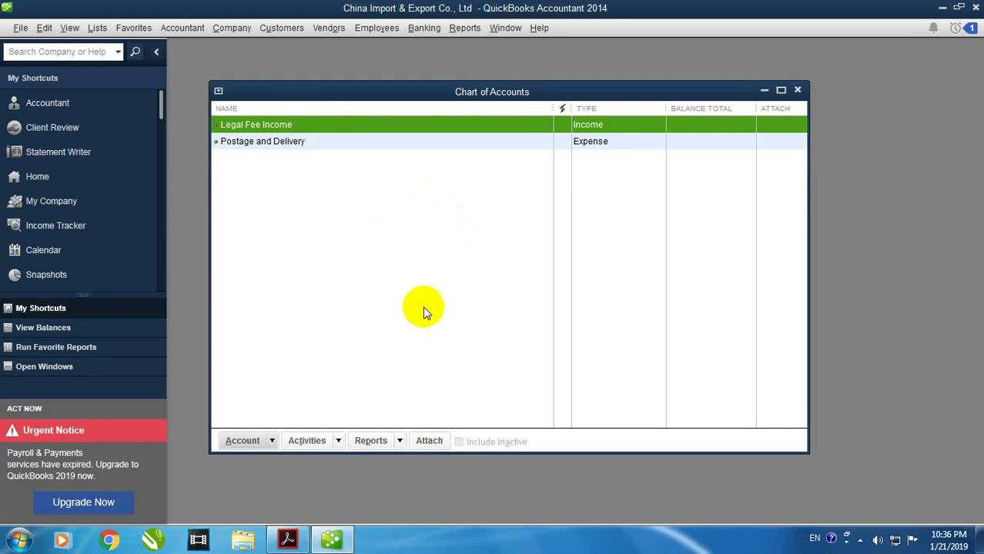
# Switch to Book QuickBooks.pdf in Adobe Acrobat Reader and copy the account name Cash from the exercise's account list.
pyautogui.click(288, 539)
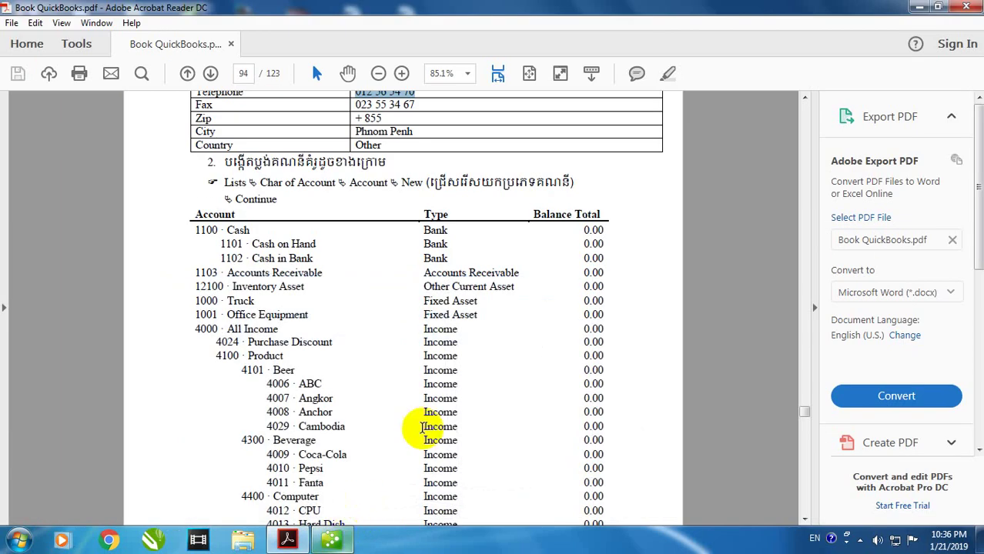
pyautogui.click(339, 544)
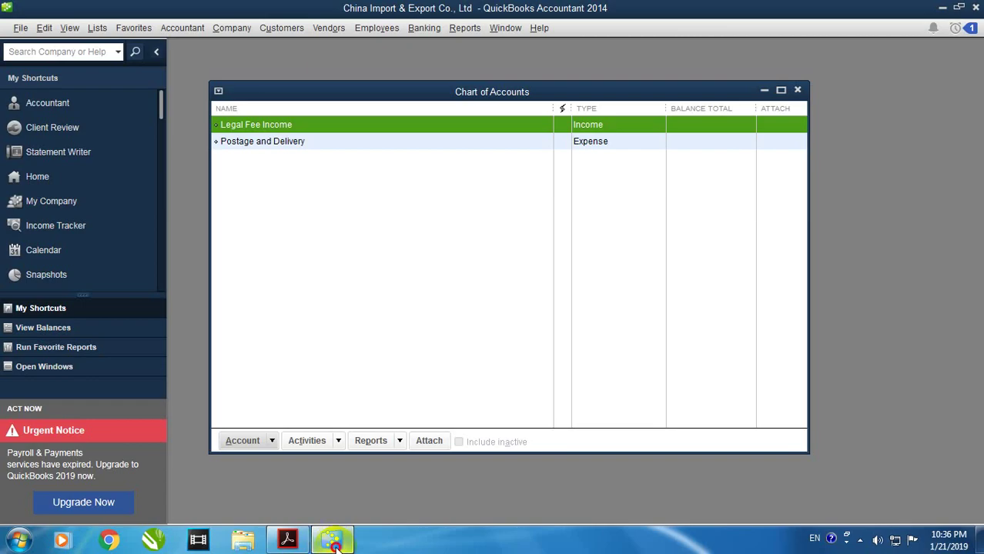
pyautogui.click(337, 544)
pyautogui.scroll(-3, 407, 356)
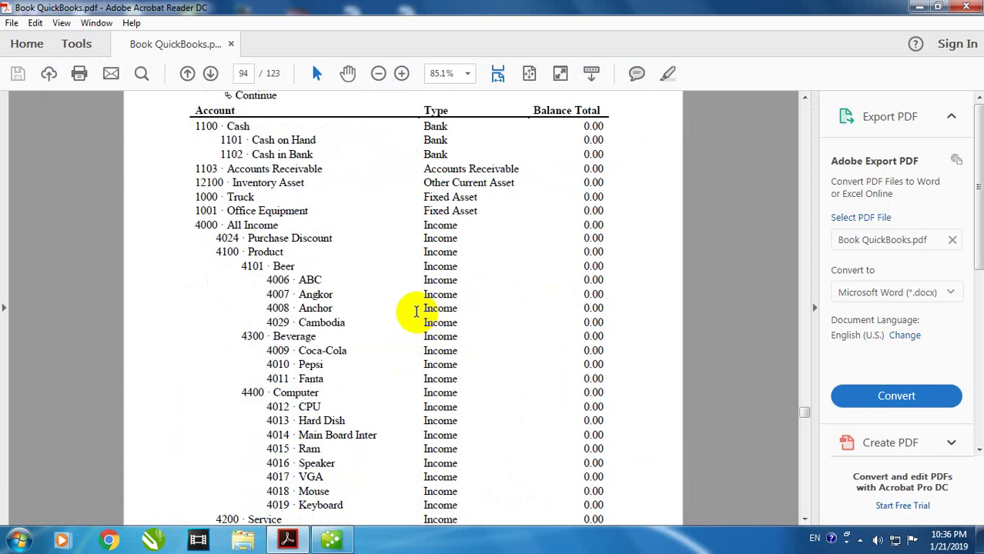
pyautogui.scroll(1, 416, 311)
pyautogui.scroll(1, 413, 304)
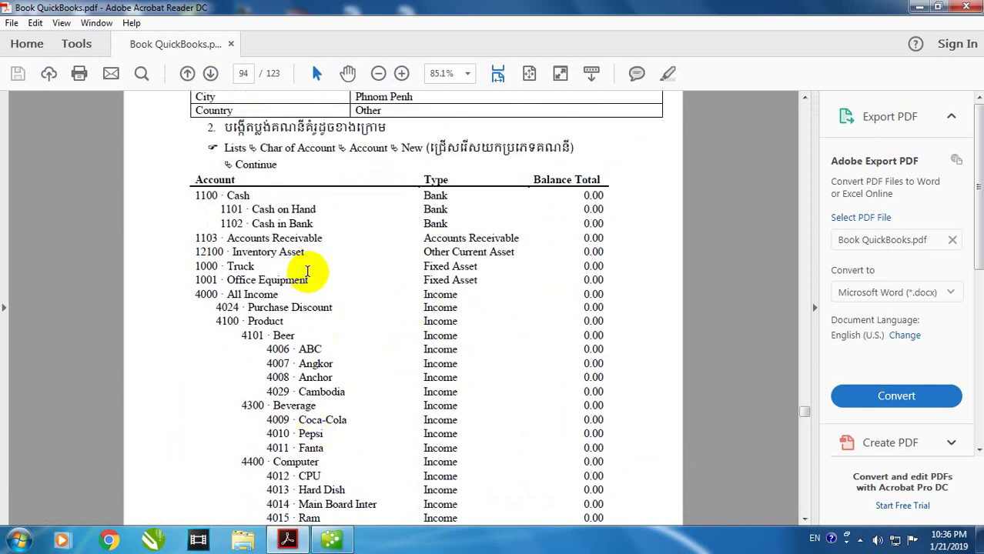
pyautogui.moveTo(227, 195); pyautogui.dragTo(251, 198)
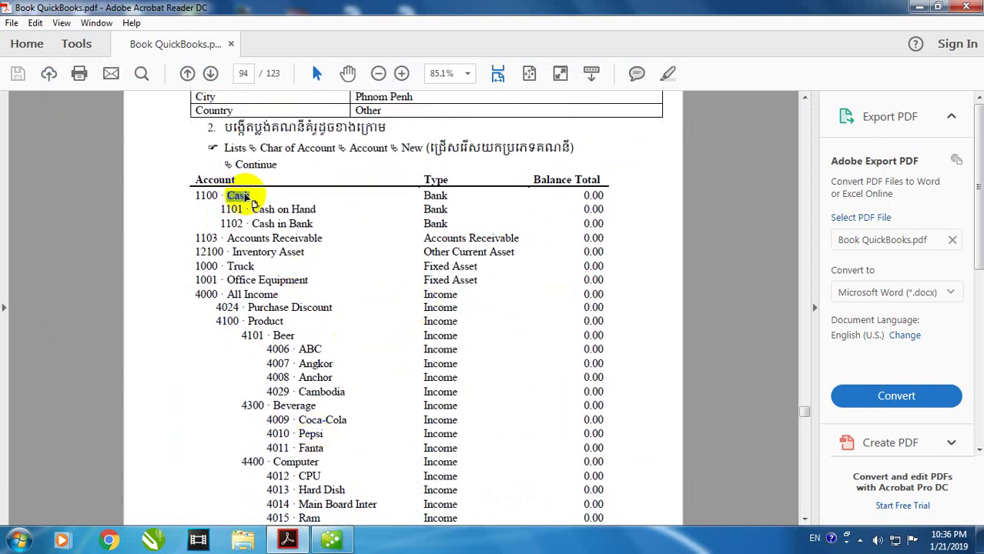
pyautogui.rightClick(251, 198)
pyautogui.click(262, 211)
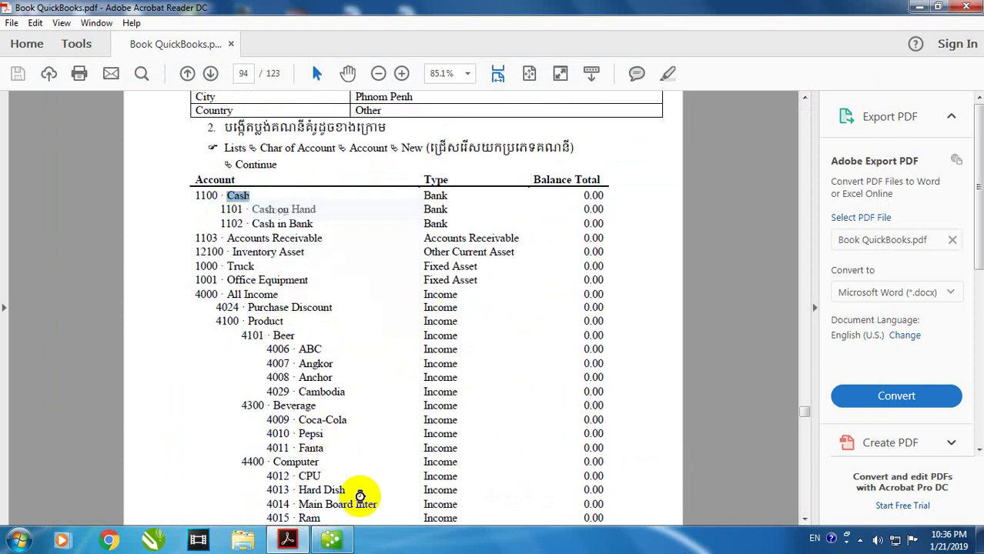
# Switch back to QuickBooks and start a new account of type Bank in the Chart of Accounts.
pyautogui.click(328, 542)
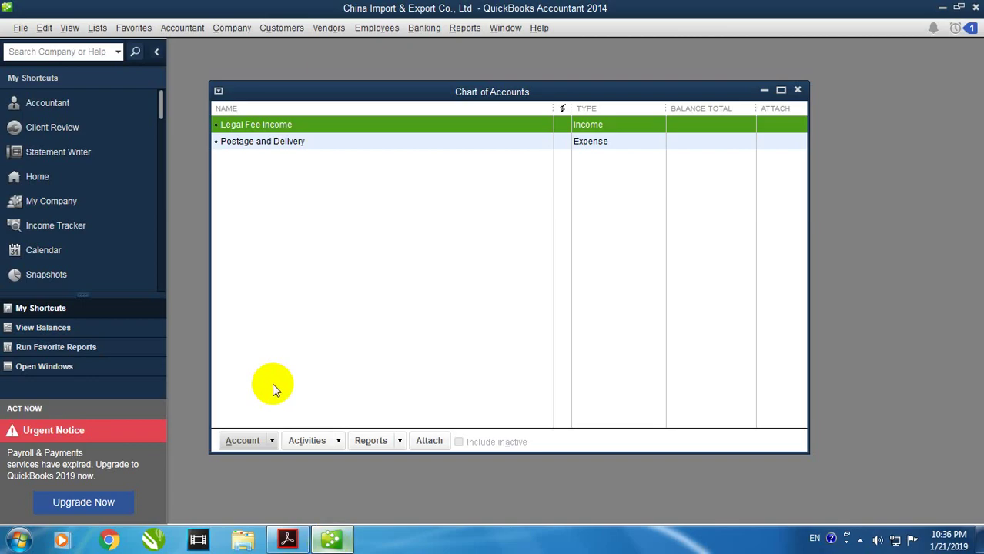
pyautogui.click(243, 443)
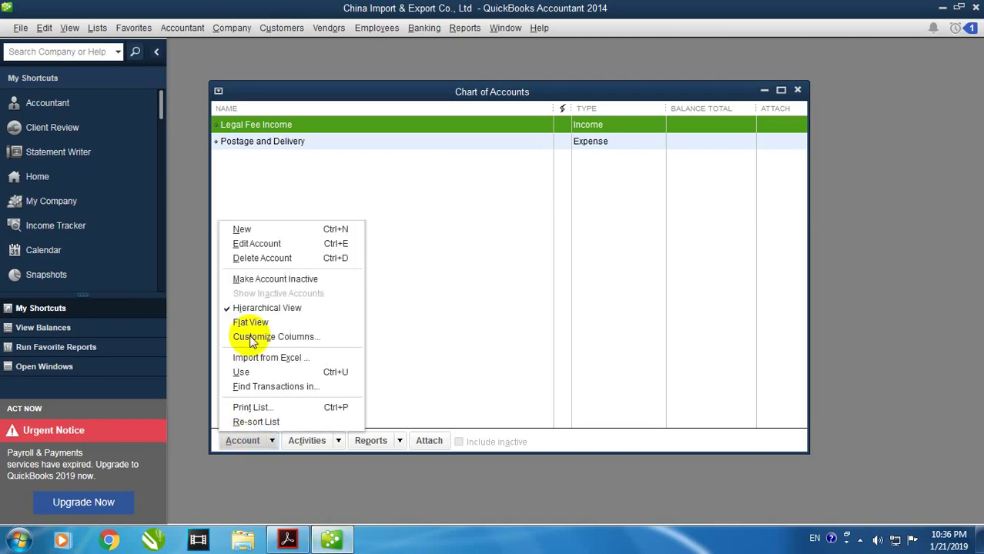
pyautogui.click(250, 233)
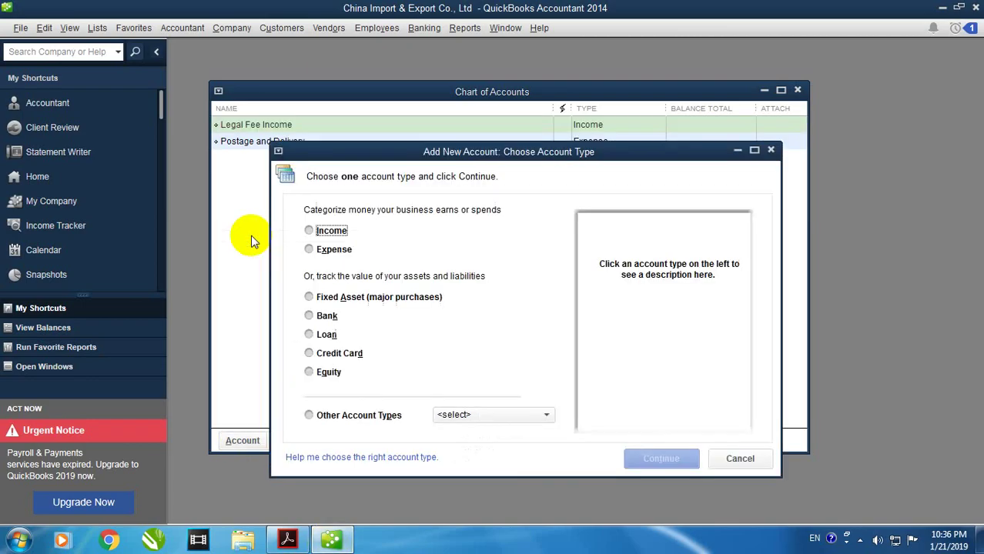
pyautogui.click(327, 316)
pyautogui.click(657, 459)
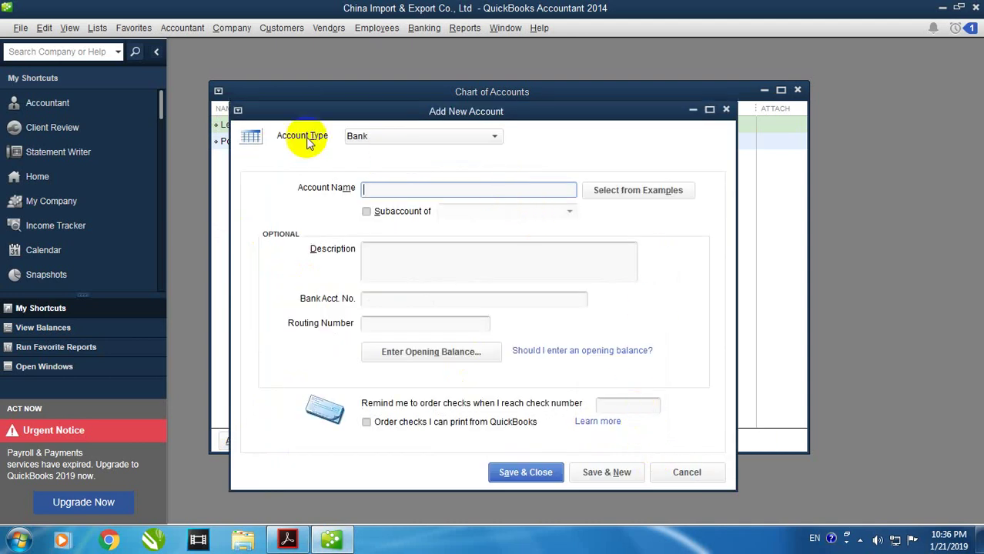
# Turn on the use of account numbers in the company's Accounting preferences.
pyautogui.click(44, 27)
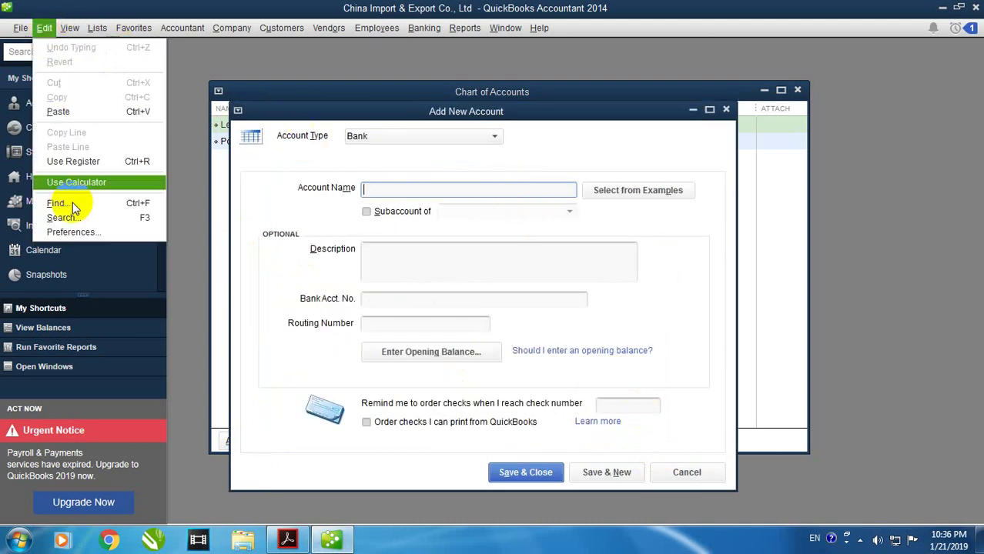
pyautogui.click(82, 232)
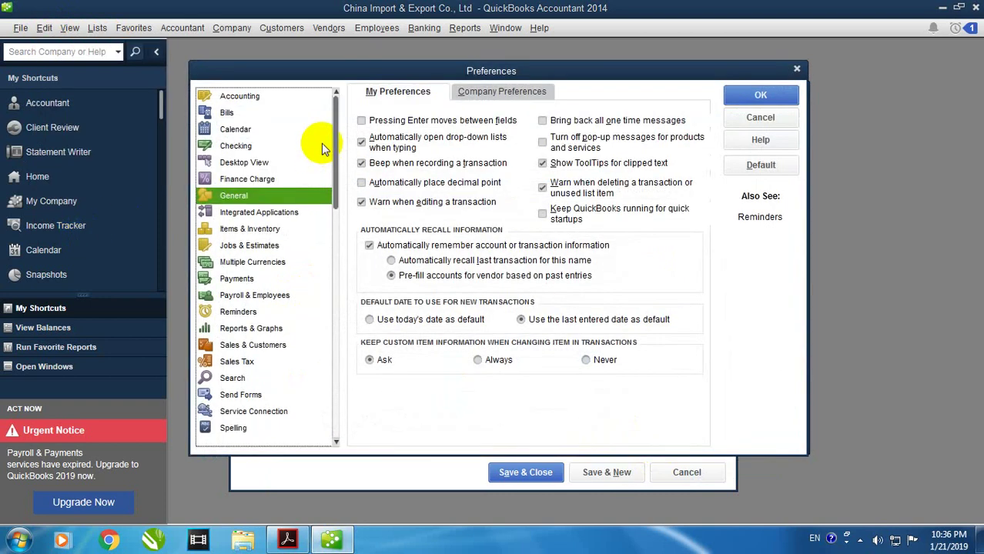
pyautogui.click(270, 98)
pyautogui.click(477, 91)
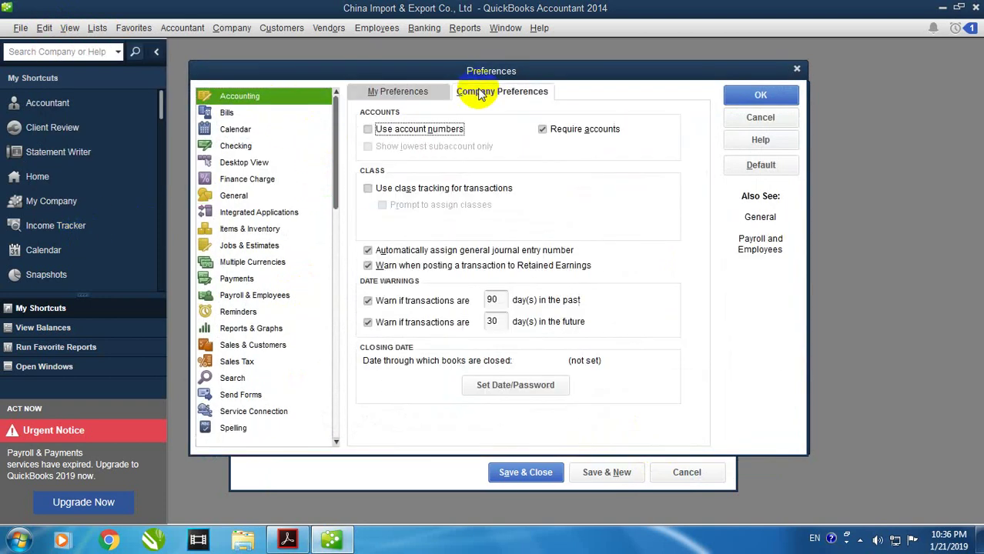
pyautogui.click(388, 128)
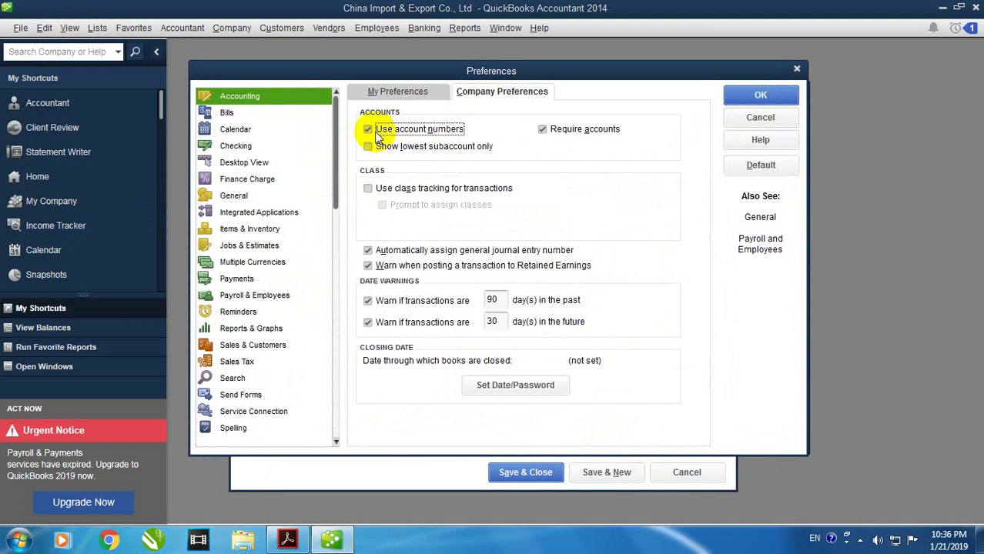
pyautogui.click(778, 95)
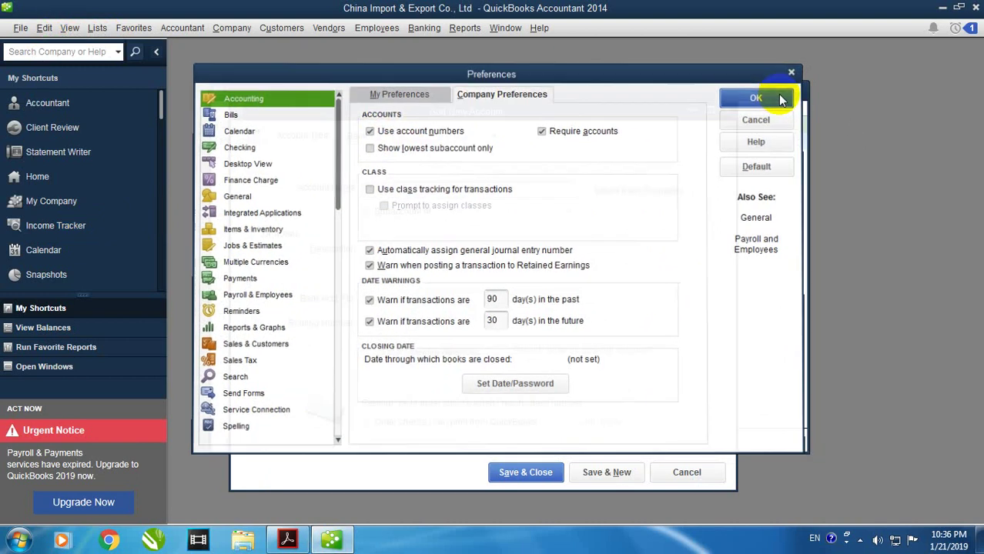
pyautogui.click(878, 540)
pyautogui.click(639, 537)
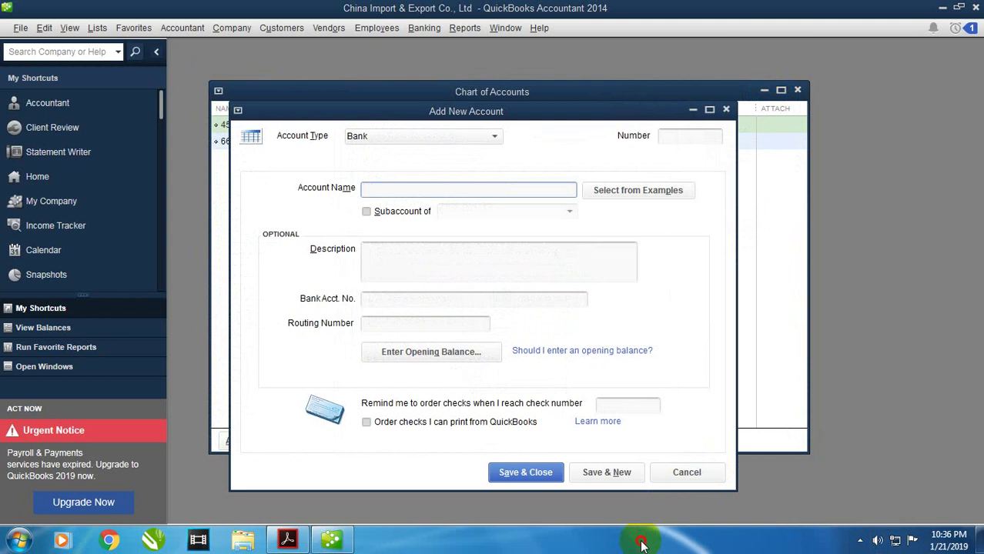
# Paste Cash as the bank account's name, number it 1100, and save it with a new blank account form open.
pyautogui.rightClick(466, 191)
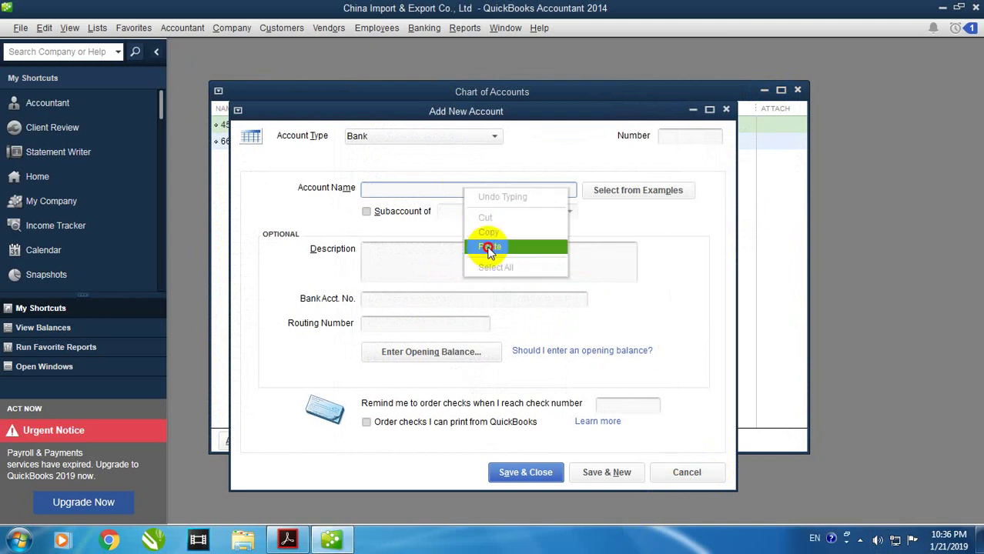
pyautogui.click(489, 248)
pyautogui.click(675, 137)
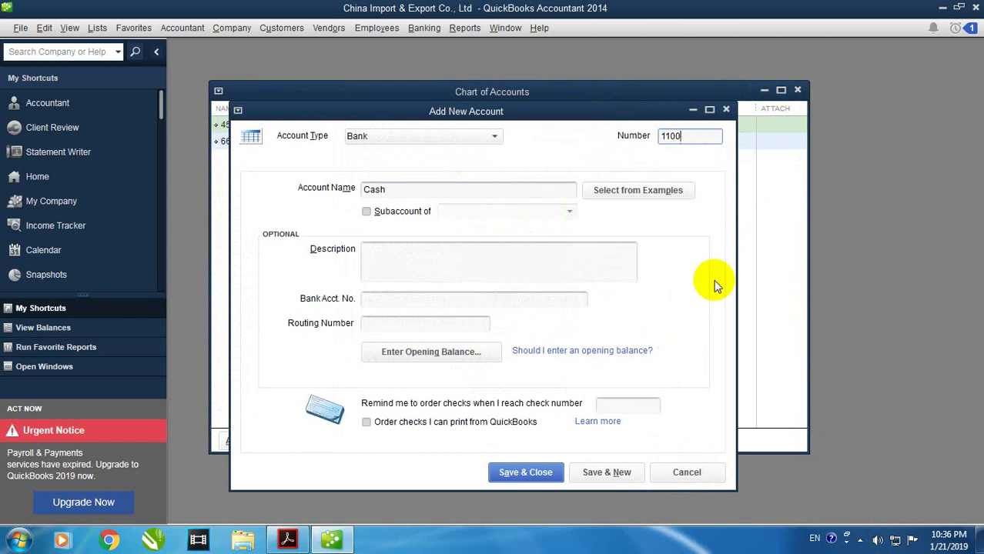
pyautogui.click(608, 475)
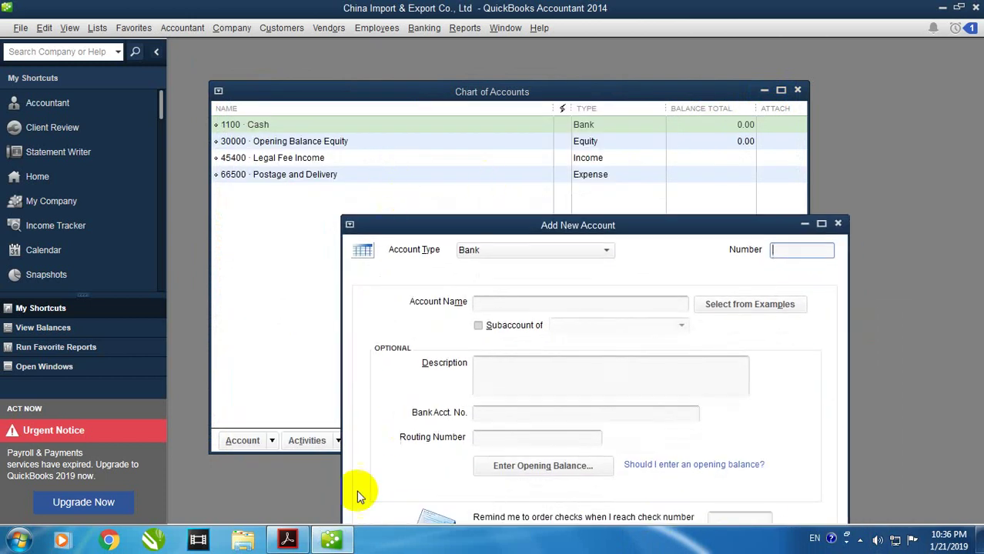
# Switch to Book QuickBooks.pdf in Adobe Acrobat Reader and copy the account name Cash on Hand.
pyautogui.click(306, 539)
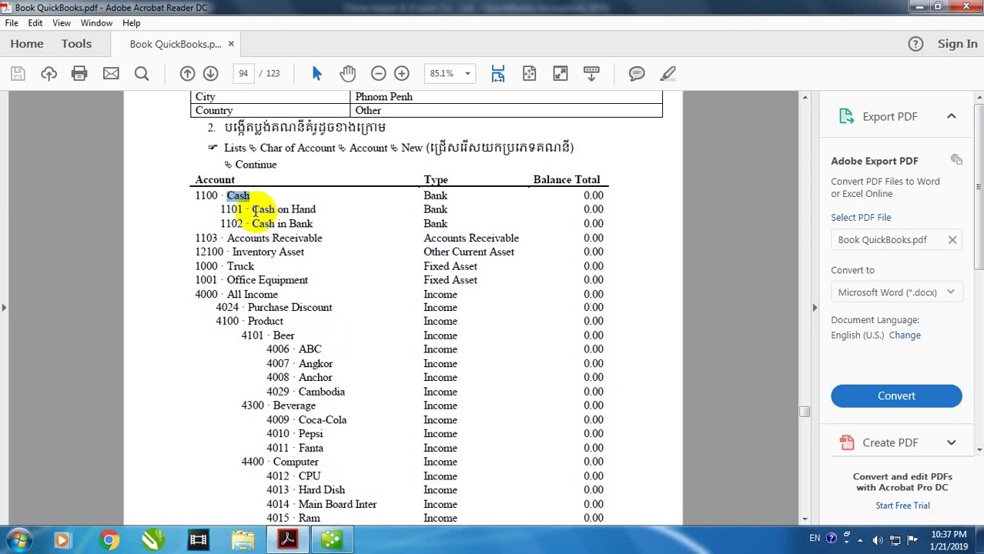
pyautogui.moveTo(252, 210); pyautogui.dragTo(311, 214)
pyautogui.click(312, 211)
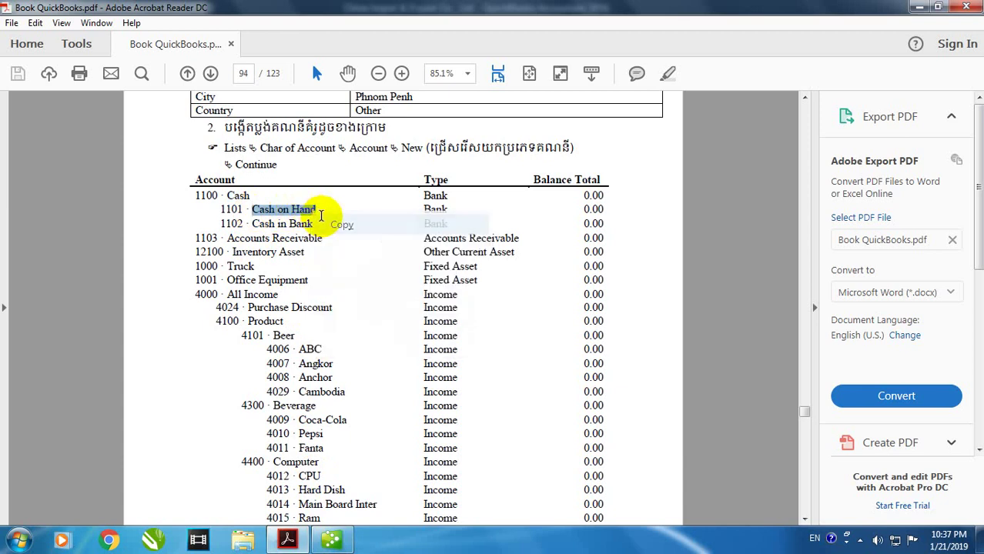
# Switch back to QuickBooks and add bank account 1101 Cash on Hand as a subaccount of 1100 Cash, keeping a blank form open.
pyautogui.click(333, 541)
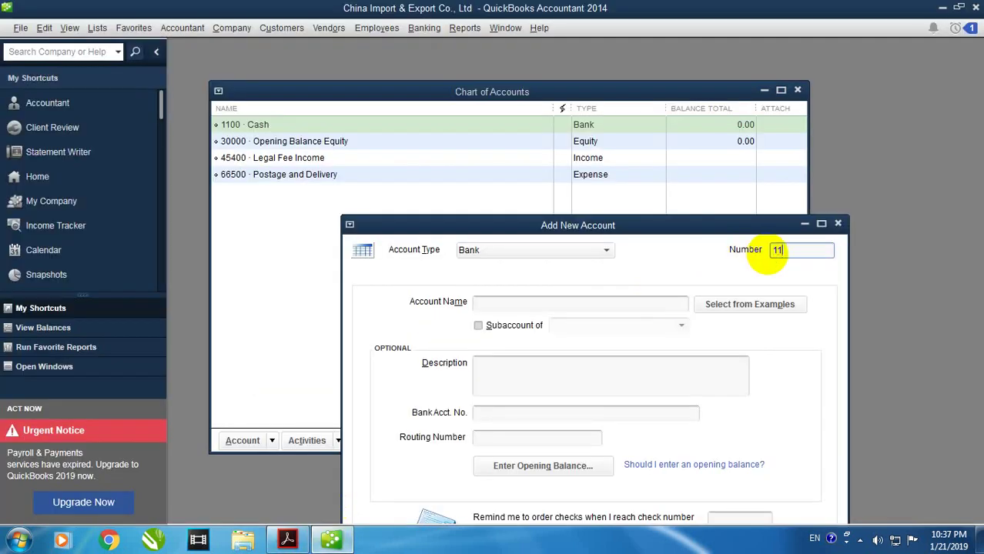
pyautogui.rightClick(593, 304)
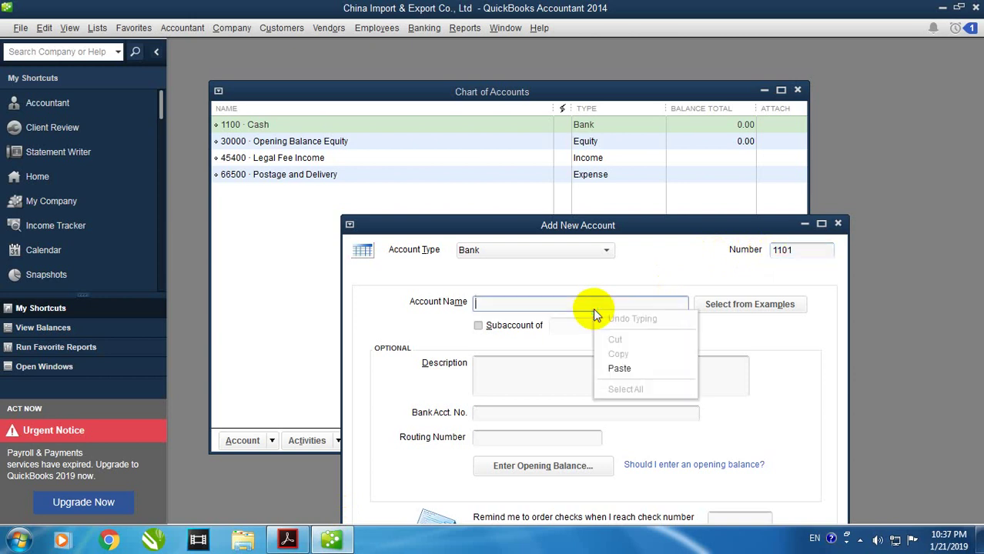
pyautogui.click(615, 367)
pyautogui.click(508, 332)
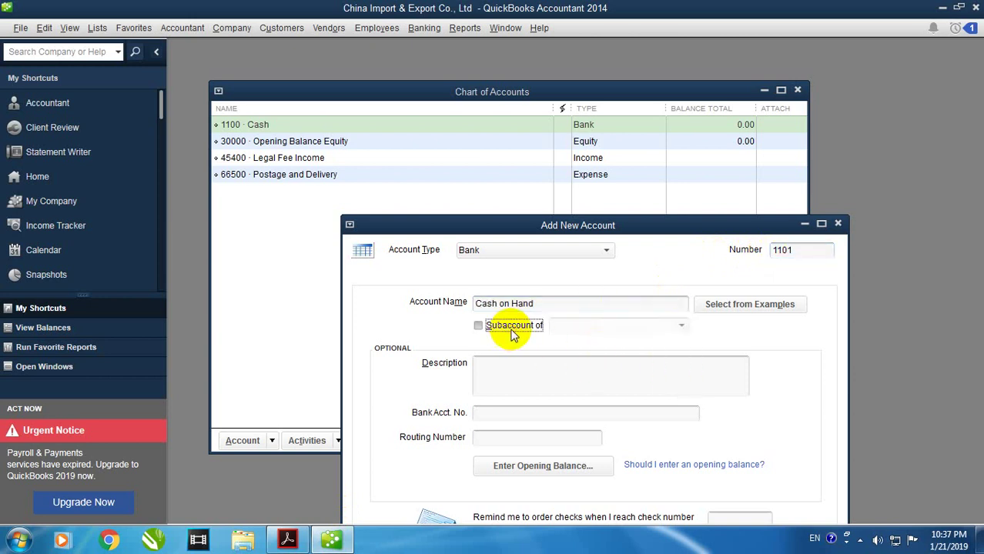
pyautogui.click(678, 325)
pyautogui.click(597, 378)
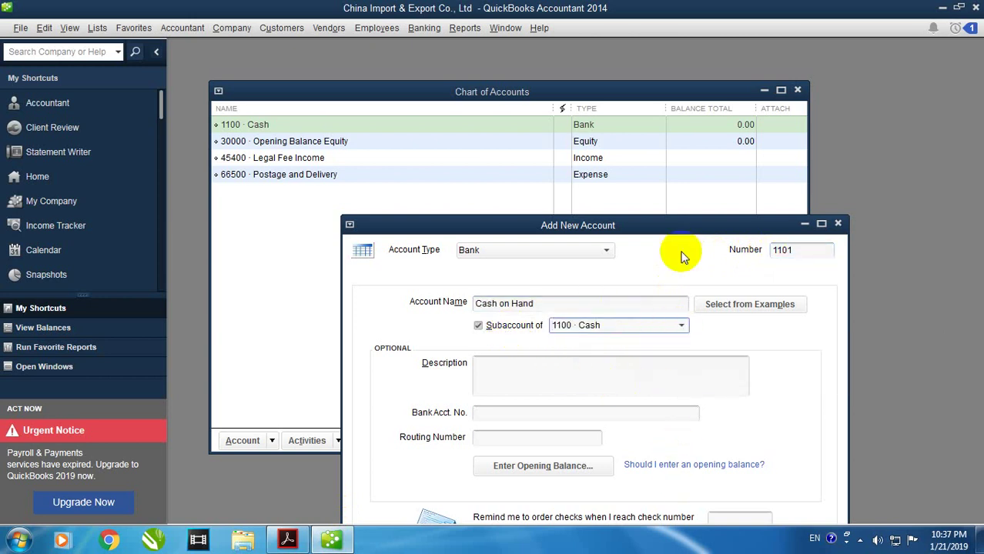
pyautogui.moveTo(682, 225); pyautogui.dragTo(793, 209)
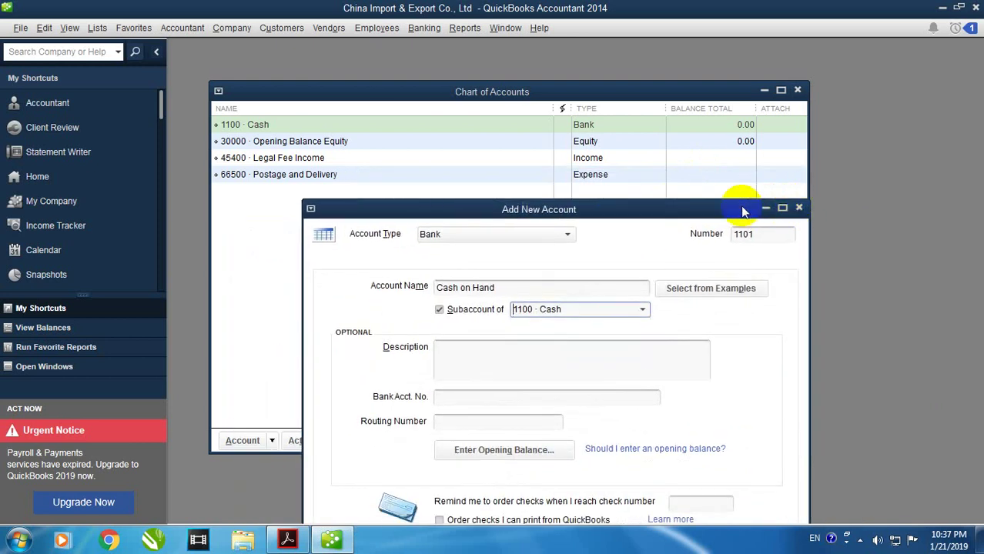
pyautogui.moveTo(744, 212); pyautogui.dragTo(847, 175)
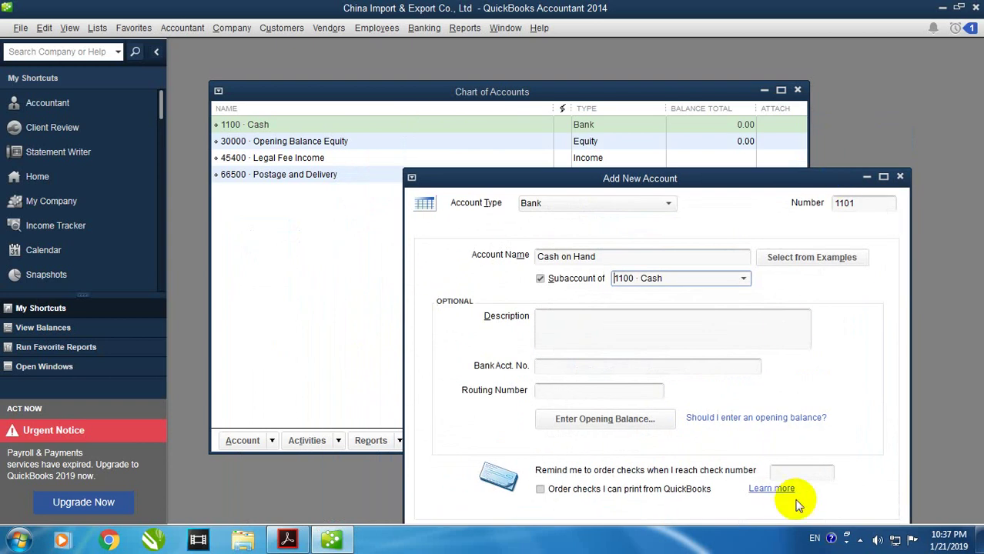
pyautogui.moveTo(710, 185); pyautogui.dragTo(832, 128)
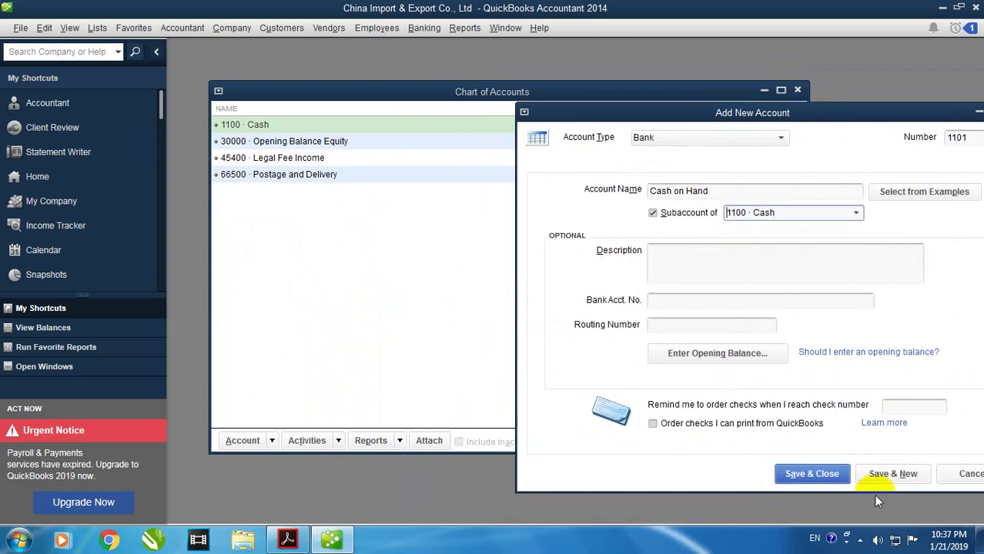
pyautogui.click(884, 476)
# Number the new bank account 1102, and copy the name Cash in Bank from the PDF in Adobe Acrobat Reader.
pyautogui.moveTo(762, 113); pyautogui.dragTo(656, 81)
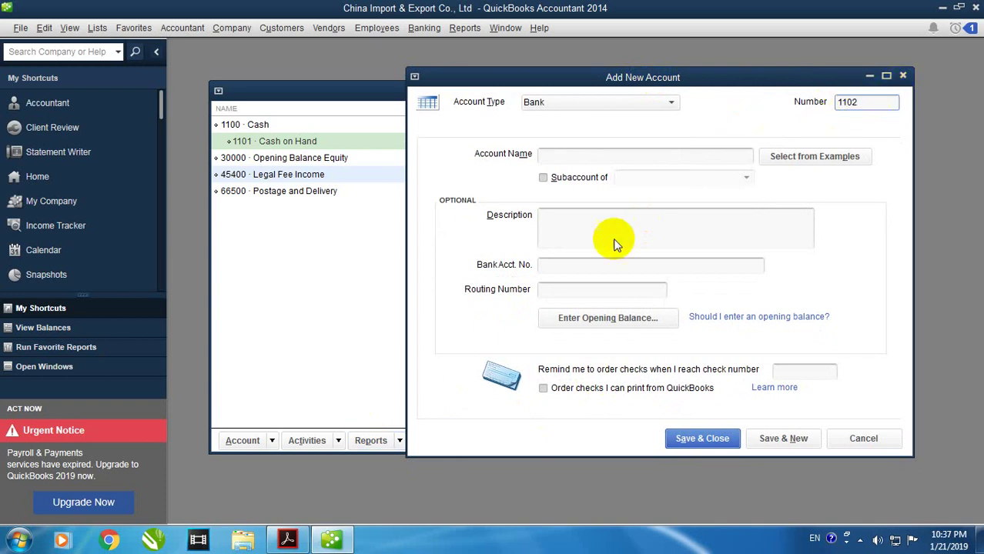
pyautogui.click(287, 540)
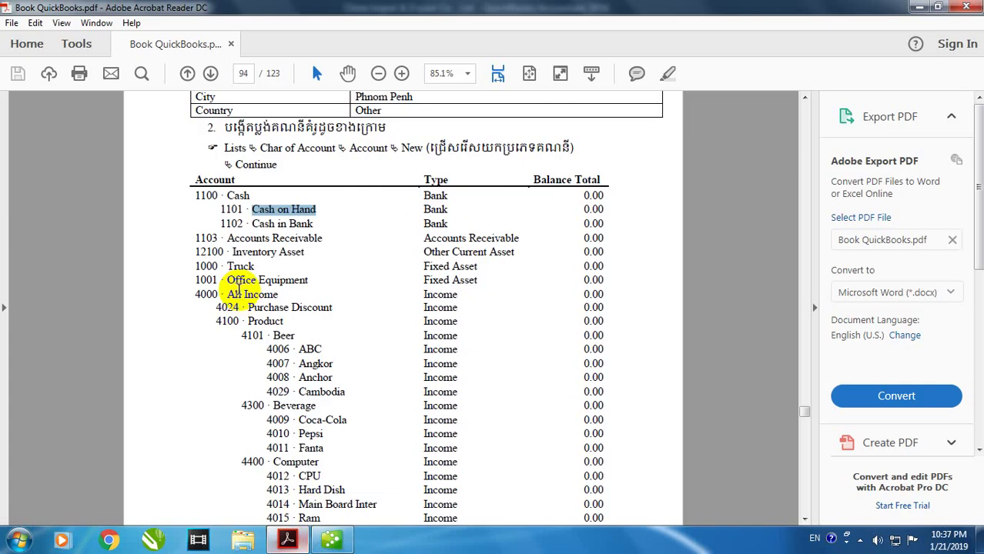
pyautogui.moveTo(314, 223); pyautogui.dragTo(265, 224)
pyautogui.rightClick(271, 229)
pyautogui.click(281, 176)
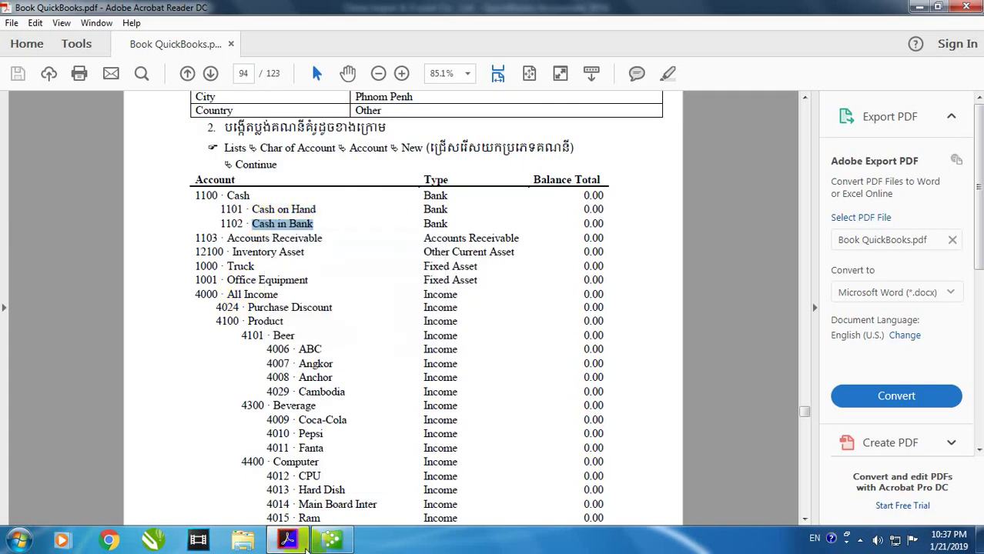
# Switch back to QuickBooks, paste Cash in Bank as the name of account 1102, and save it with a new blank form open.
pyautogui.click(331, 540)
pyautogui.rightClick(616, 157)
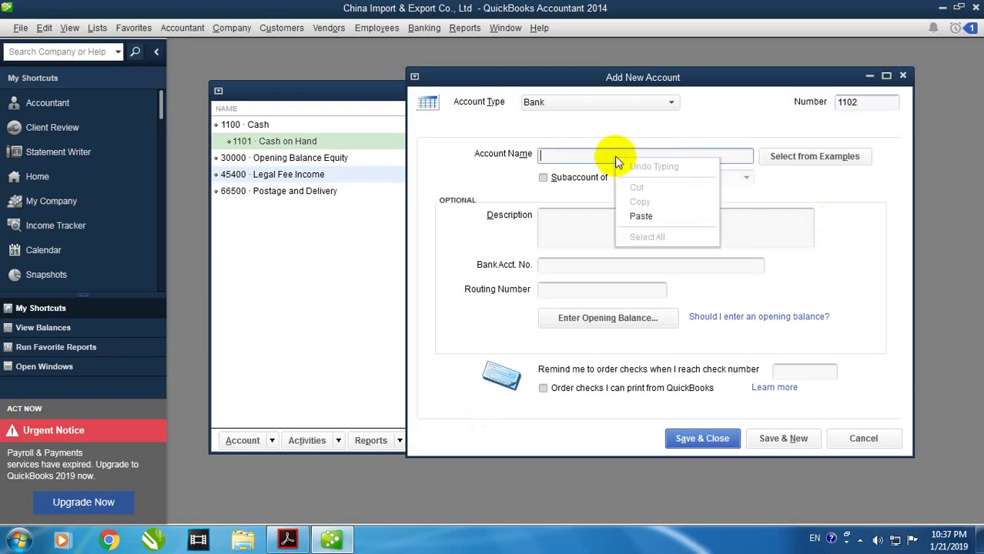
pyautogui.click(645, 213)
pyautogui.click(783, 439)
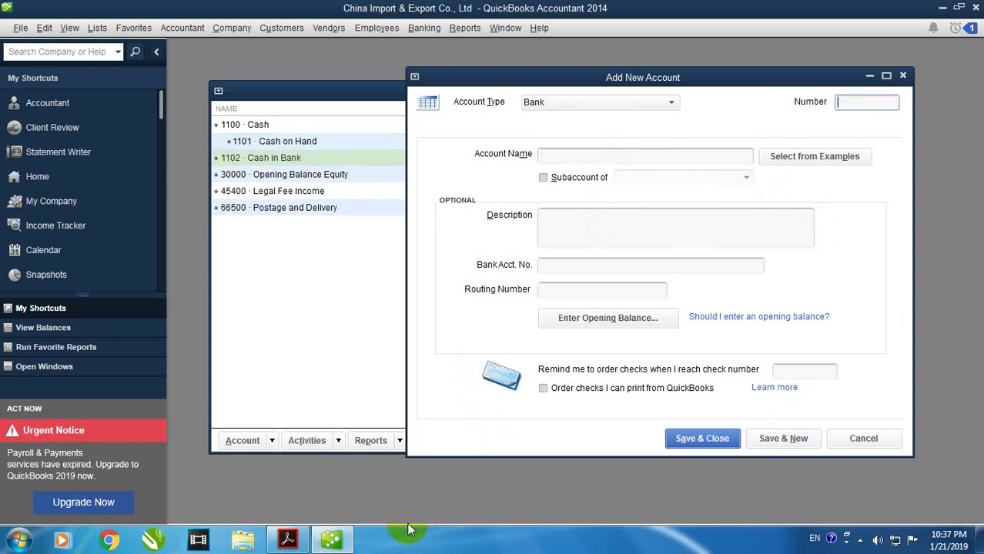
# Switch to the PDF in Adobe Acrobat Reader and copy the account name Accounts Receivable.
pyautogui.click(287, 540)
pyautogui.moveTo(228, 239); pyautogui.dragTo(319, 238)
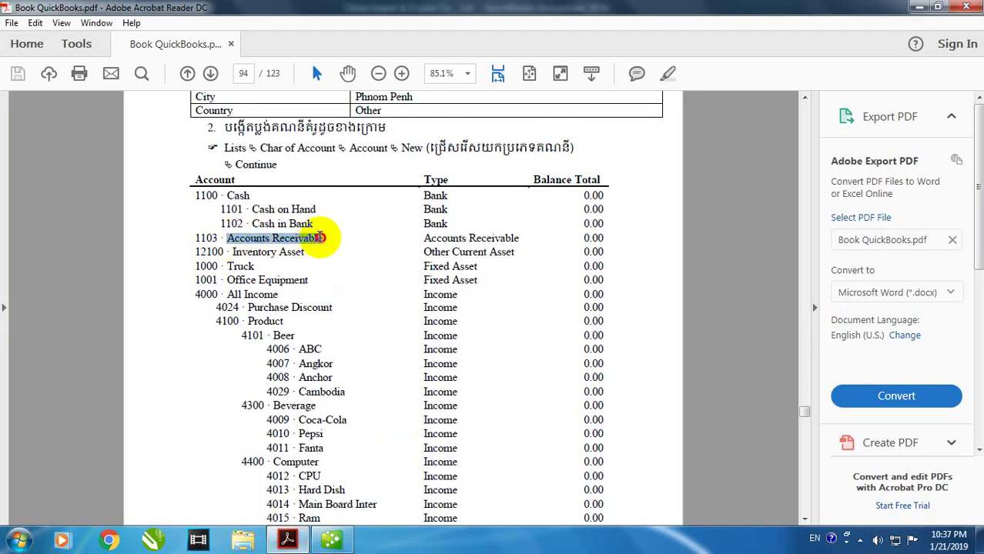
pyautogui.rightClick(315, 241)
pyautogui.click(347, 255)
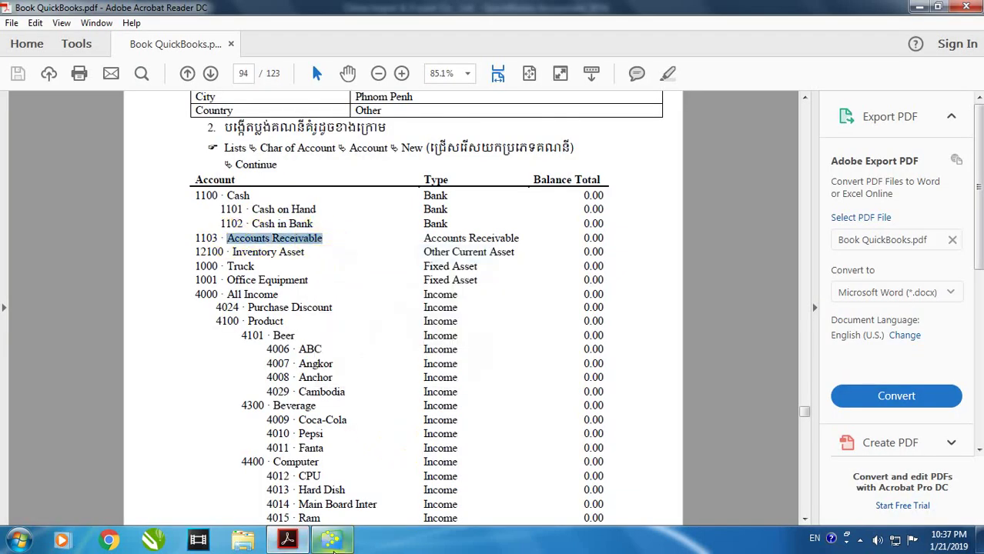
# Switch back to QuickBooks, add account 1103 Accounts Receivable of type Accounts Receivable, and close the new account form.
pyautogui.click(331, 540)
pyautogui.click(647, 103)
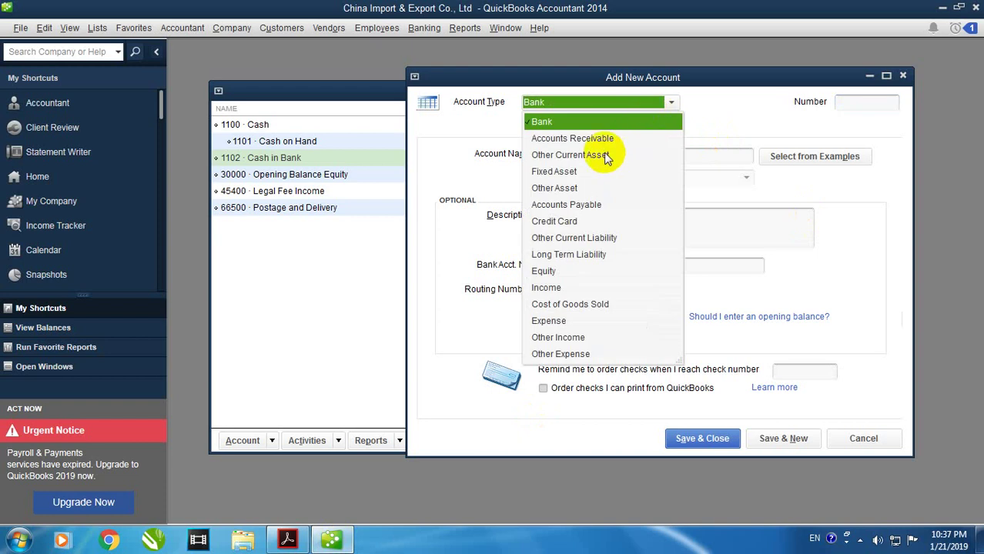
pyautogui.click(596, 138)
pyautogui.click(840, 101)
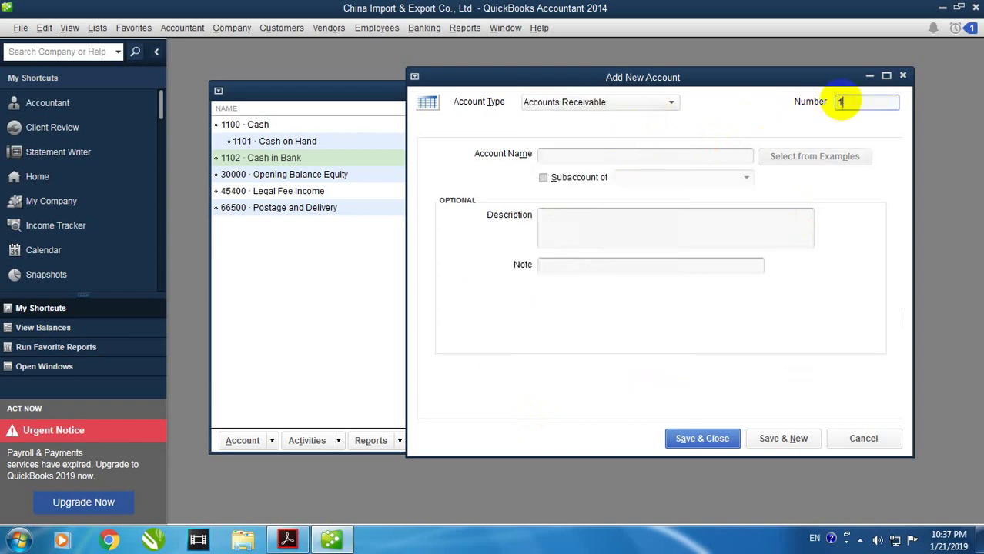
pyautogui.rightClick(622, 155)
pyautogui.click(648, 213)
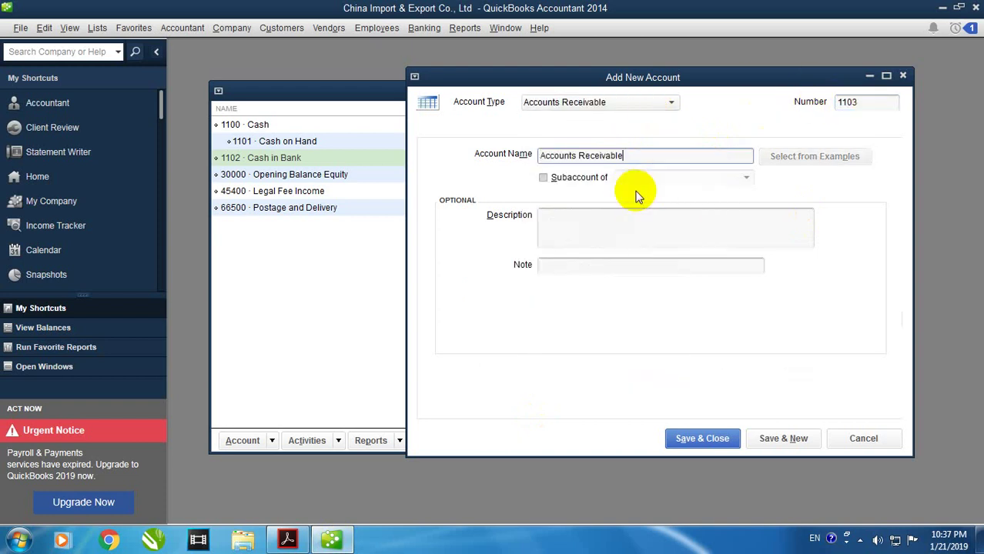
pyautogui.click(776, 440)
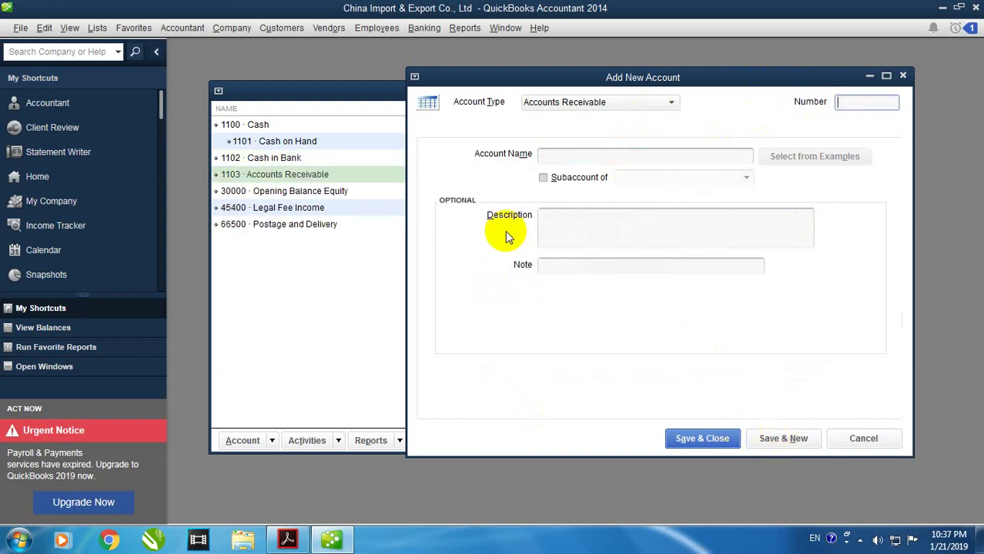
pyautogui.click(902, 76)
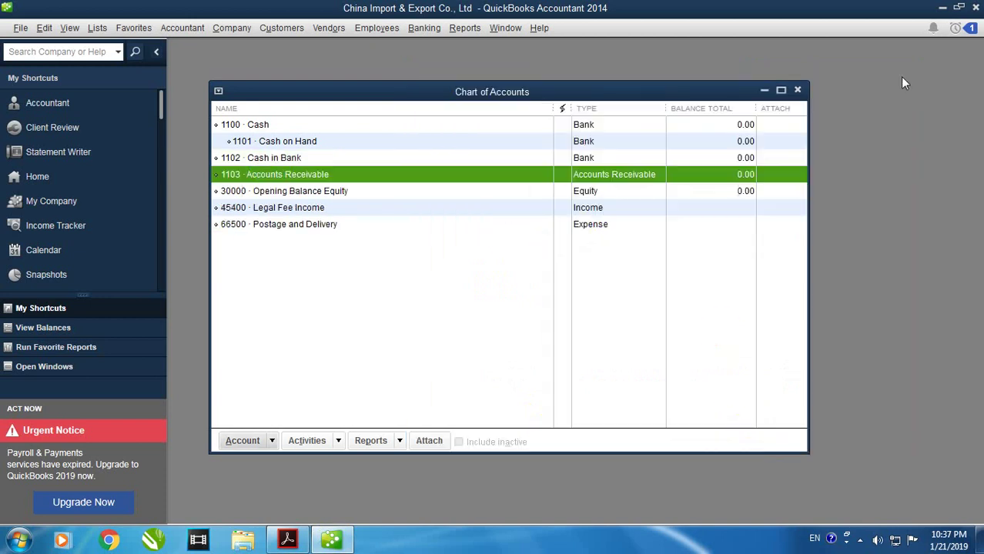
# Edit the 1102 Cash in Bank account to make it a subaccount of 1100 Cash.
pyautogui.click(259, 163)
pyautogui.rightClick(259, 164)
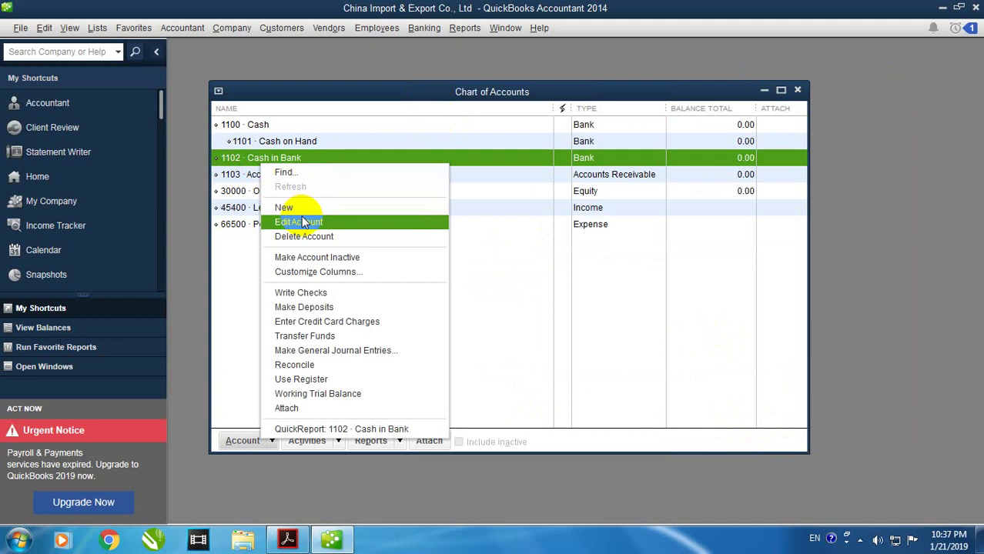
pyautogui.click(308, 220)
pyautogui.click(543, 177)
pyautogui.click(746, 177)
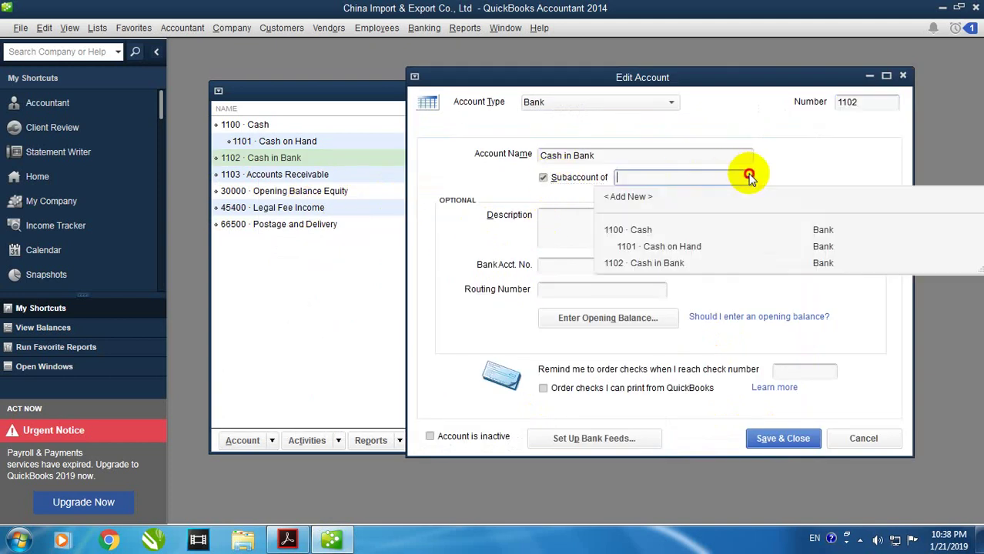
pyautogui.click(640, 230)
pyautogui.click(783, 438)
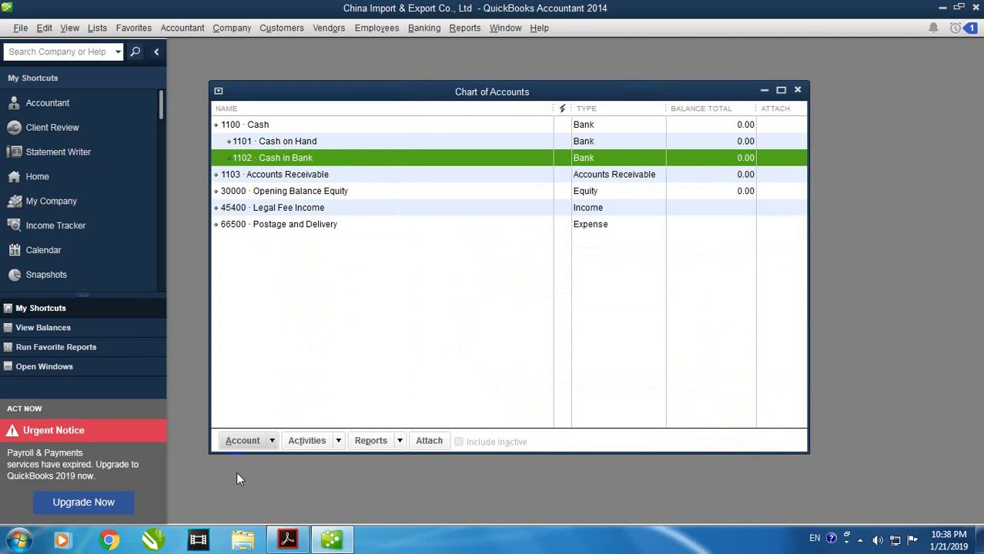
# Start a new account of type Other Current Asset, checking the Inventory Asset entry in the PDF exercise in Adobe Acrobat Reader.
pyautogui.click(242, 441)
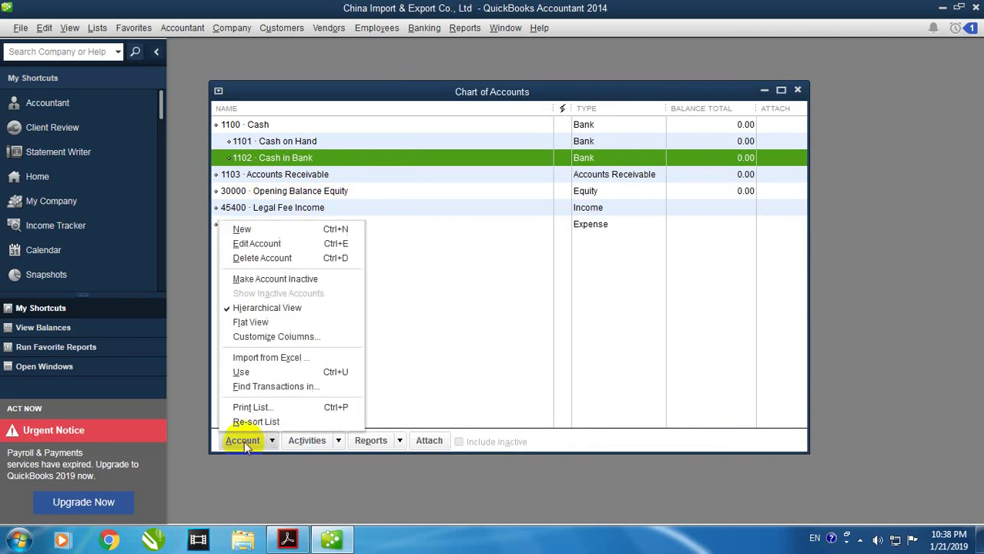
pyautogui.click(254, 230)
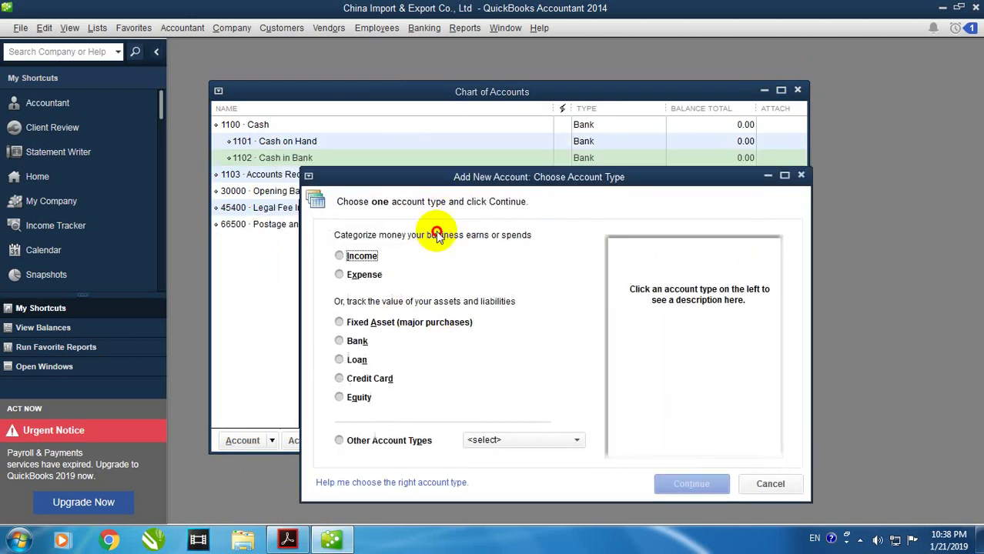
pyautogui.moveTo(515, 117)
pyautogui.mouseDown()
pyautogui.moveTo(510, 88)
pyautogui.moveTo(517, 118)
pyautogui.mouseUp()
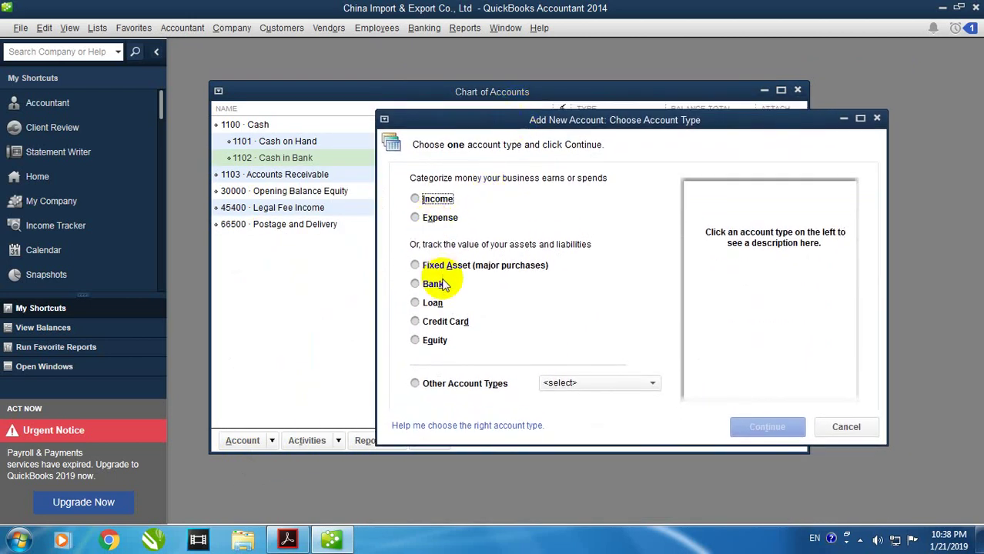
pyautogui.click(287, 540)
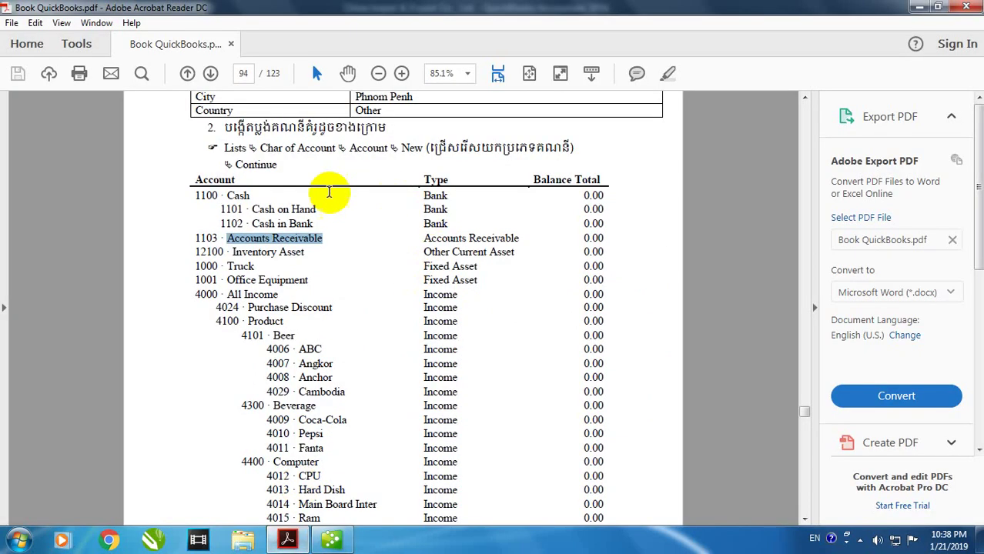
pyautogui.doubleClick(253, 252)
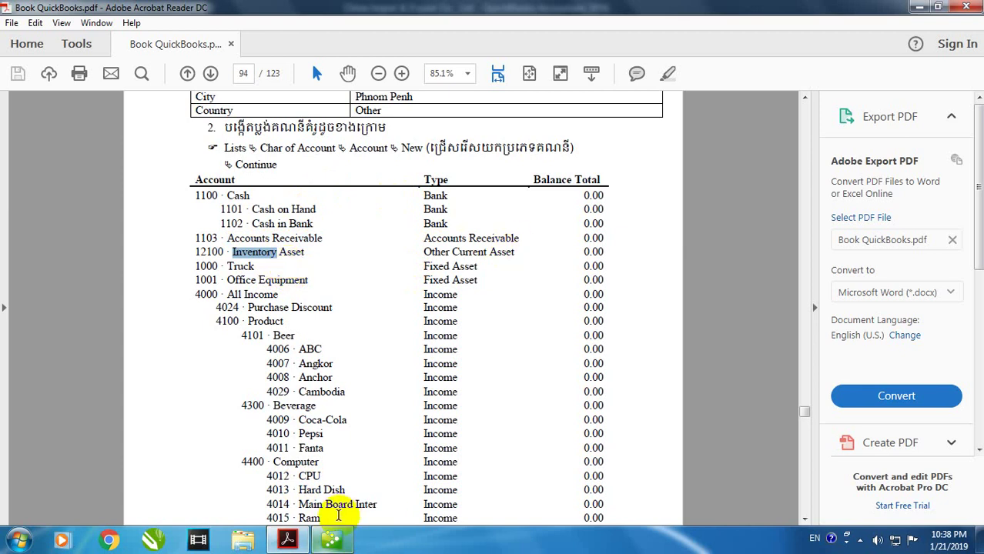
pyautogui.click(331, 539)
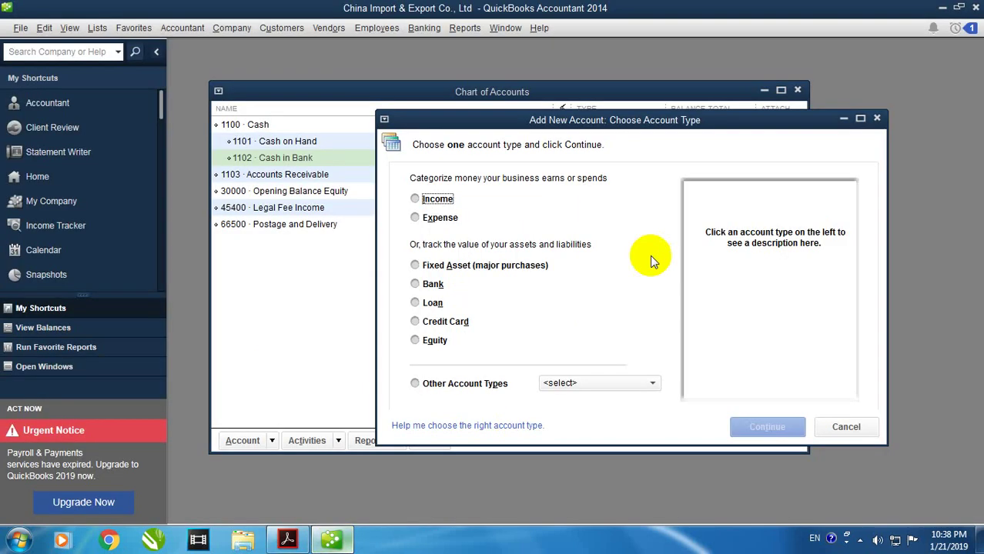
pyautogui.click(572, 384)
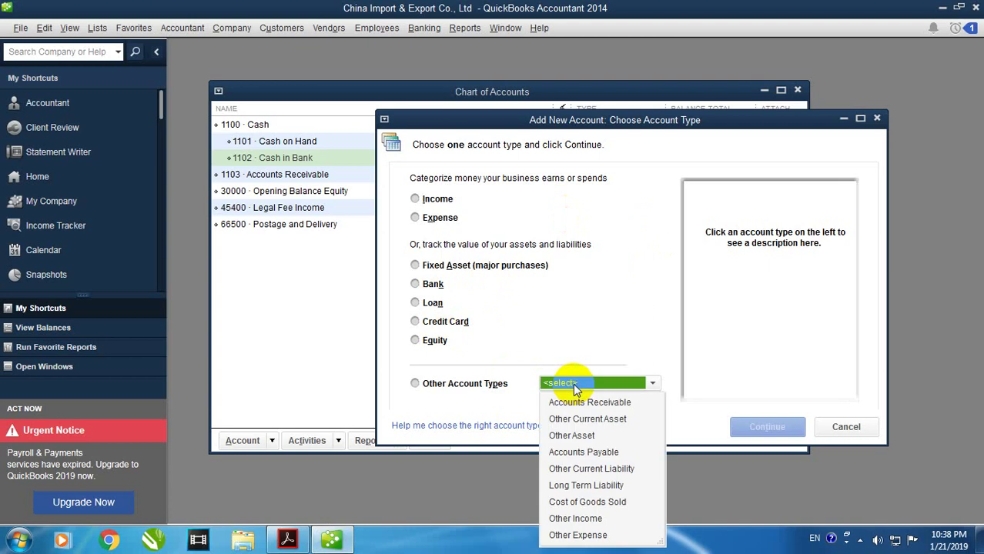
pyautogui.click(587, 419)
pyautogui.click(746, 427)
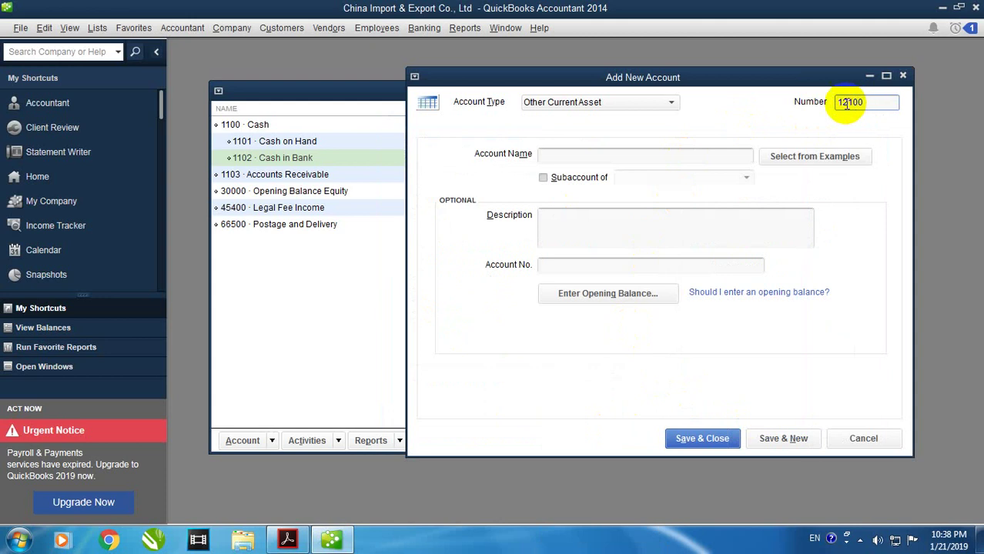
# Set the new account's number to 12100 and paste the copied text as its account name.
pyautogui.click(625, 157)
pyautogui.rightClick(628, 158)
pyautogui.click(654, 215)
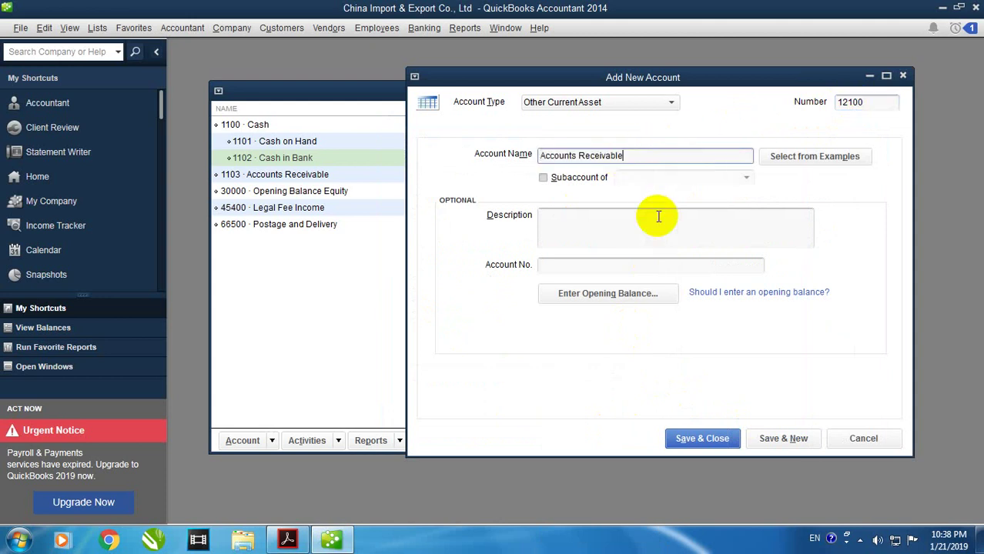
# Switch to the PDF in Adobe Acrobat Reader and copy the account name Inventory Asset.
pyautogui.click(287, 539)
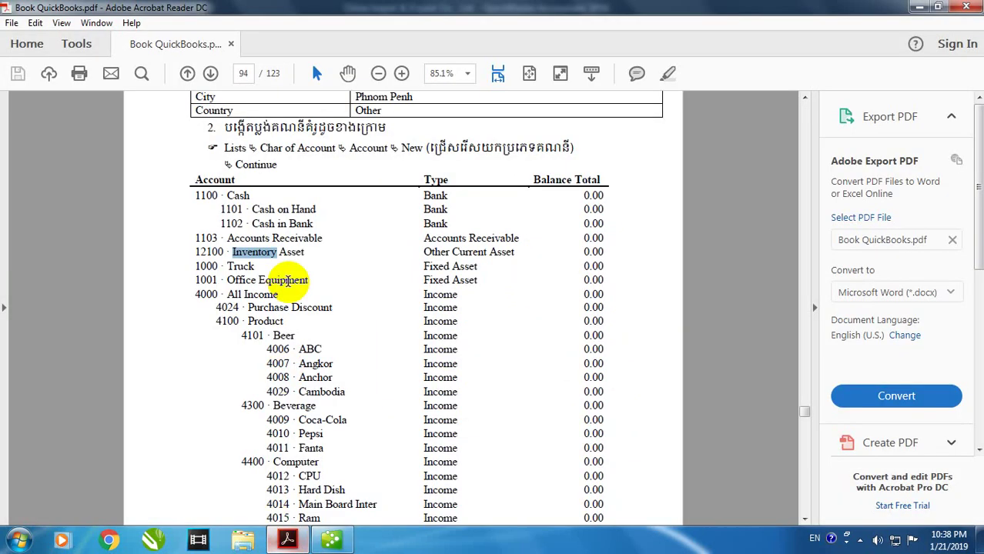
pyautogui.moveTo(308, 260); pyautogui.dragTo(233, 253)
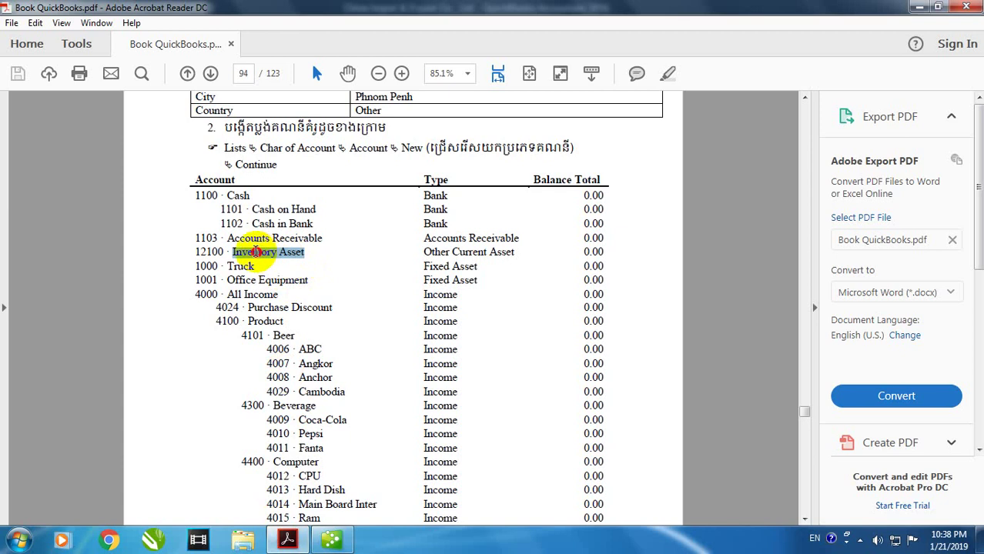
pyautogui.rightClick(241, 252)
pyautogui.click(255, 265)
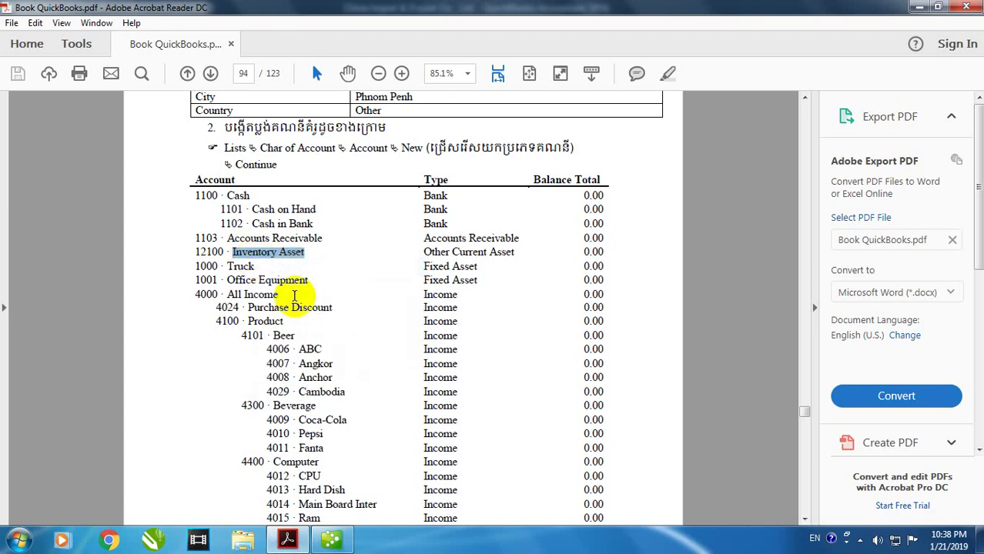
# Switch back to QuickBooks, replace the name of account 12100 with Inventory Asset, and save it with a new blank form open.
pyautogui.moveTo(346, 543)
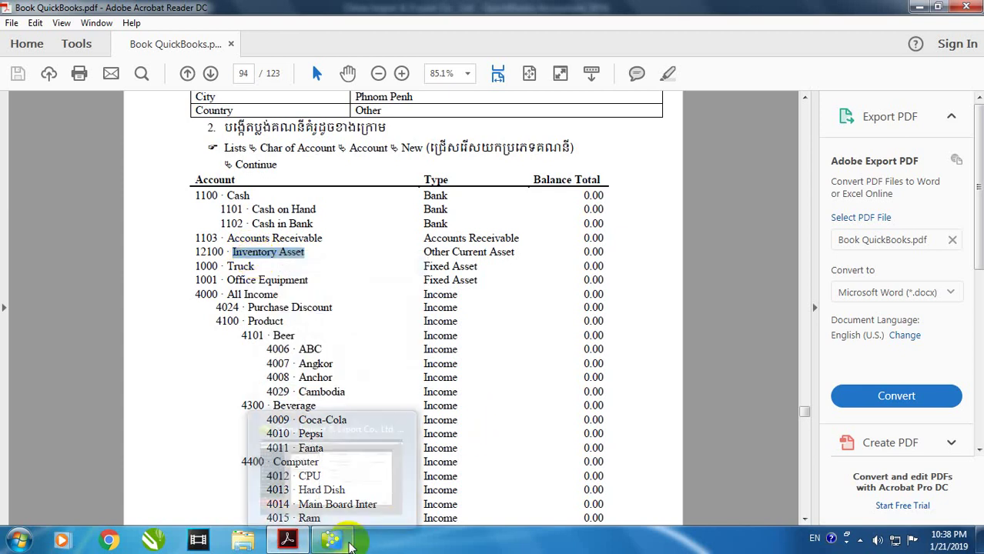
pyautogui.click(347, 543)
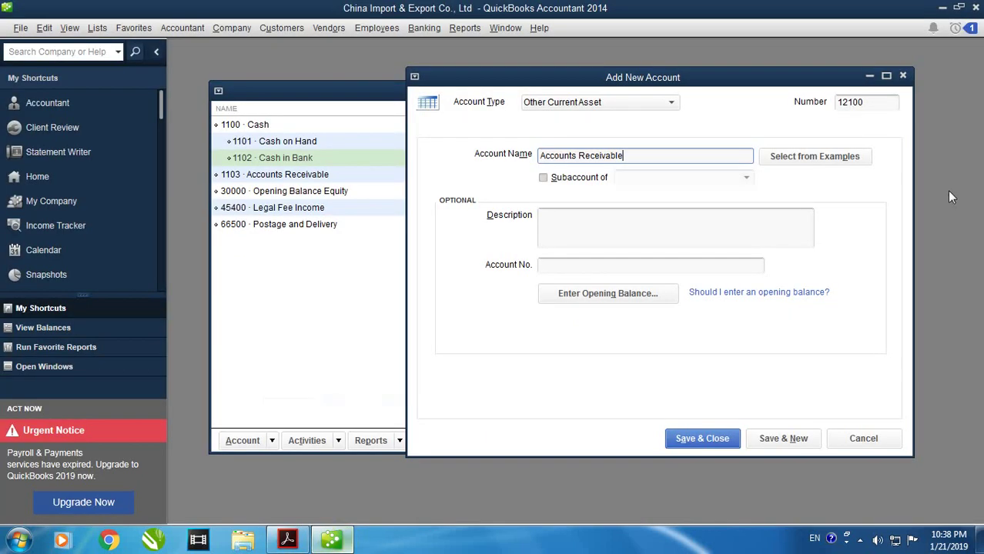
pyautogui.tripleClick(542, 156)
pyautogui.rightClick(543, 161)
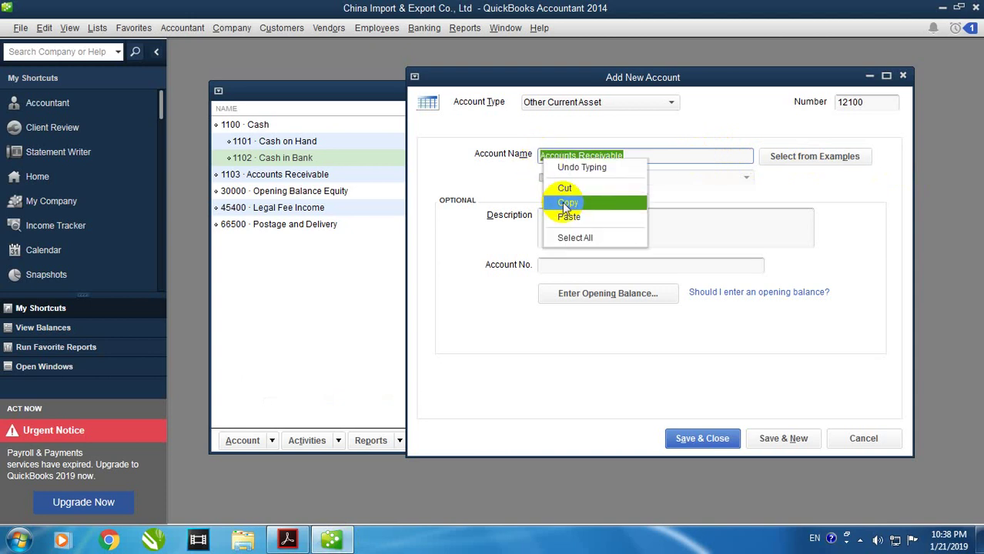
pyautogui.click(568, 215)
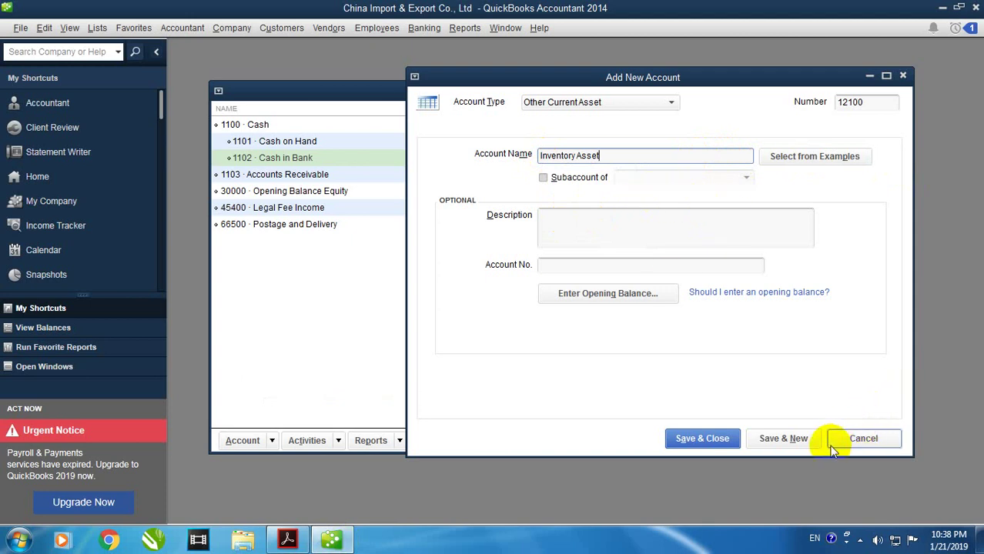
pyautogui.click(802, 440)
# Switch to the PDF in Adobe Acrobat Reader and copy the account name Truck.
pyautogui.click(302, 542)
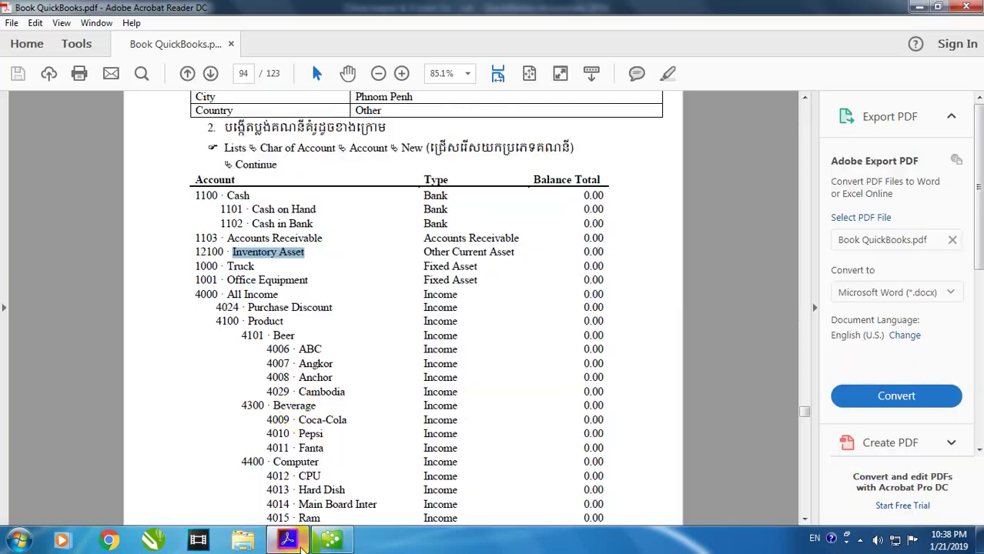
pyautogui.scroll(-1, 229, 224)
pyautogui.doubleClick(239, 232)
pyautogui.rightClick(239, 232)
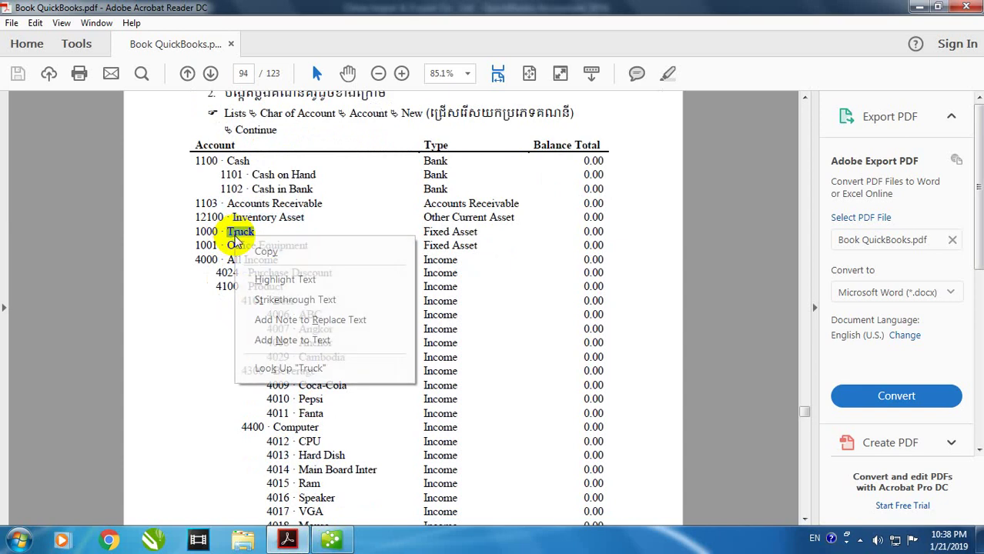
pyautogui.click(268, 248)
# Switch back to QuickBooks, add account 1000 Truck of type Fixed Asset, and save it with a new blank form open.
pyautogui.click(332, 541)
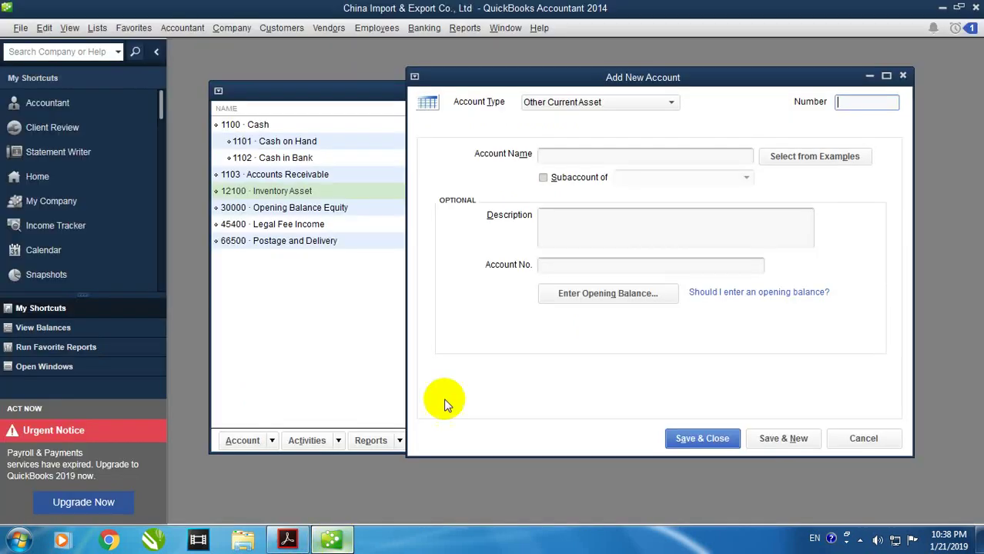
pyautogui.click(636, 103)
pyautogui.click(580, 172)
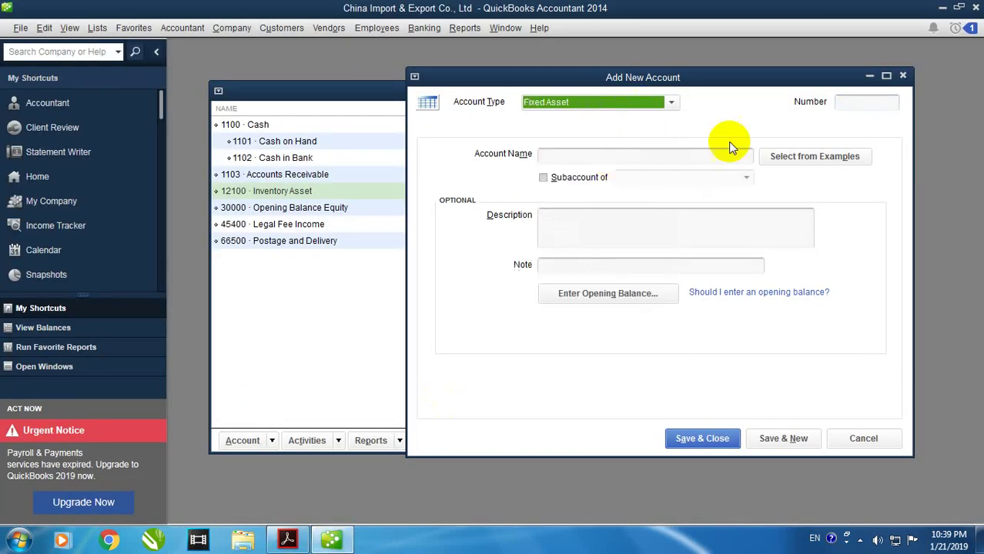
pyautogui.click(856, 100)
pyautogui.write('1000')
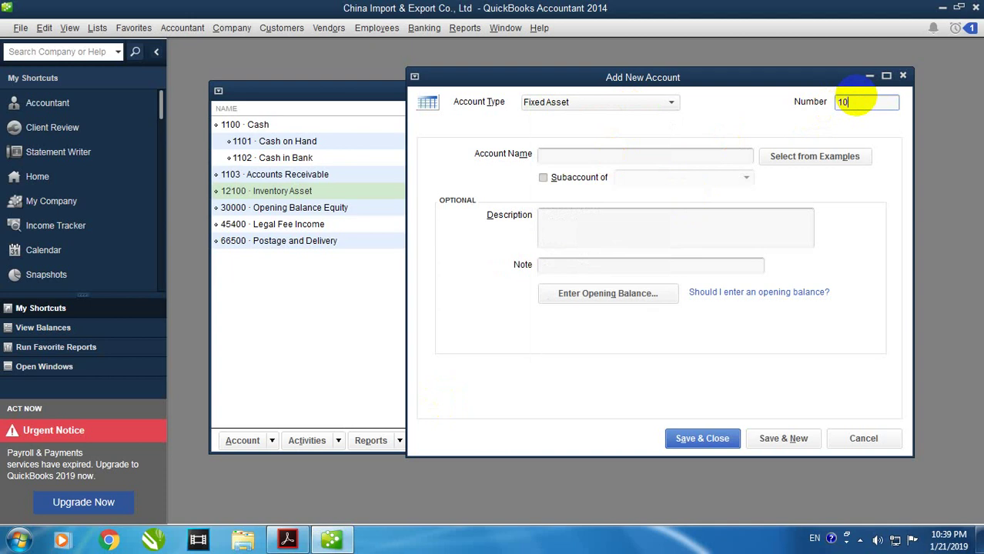
pyautogui.rightClick(644, 159)
pyautogui.click(676, 214)
pyautogui.click(777, 439)
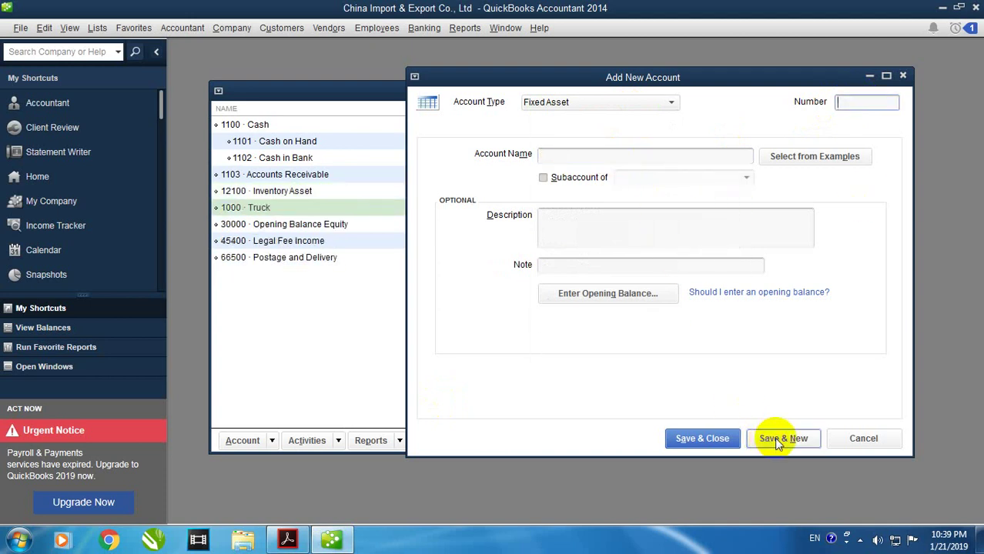
# Switch to the PDF in Adobe Acrobat Reader and copy the account name Office Equipment.
pyautogui.click(306, 534)
pyautogui.scroll(-1, 344, 311)
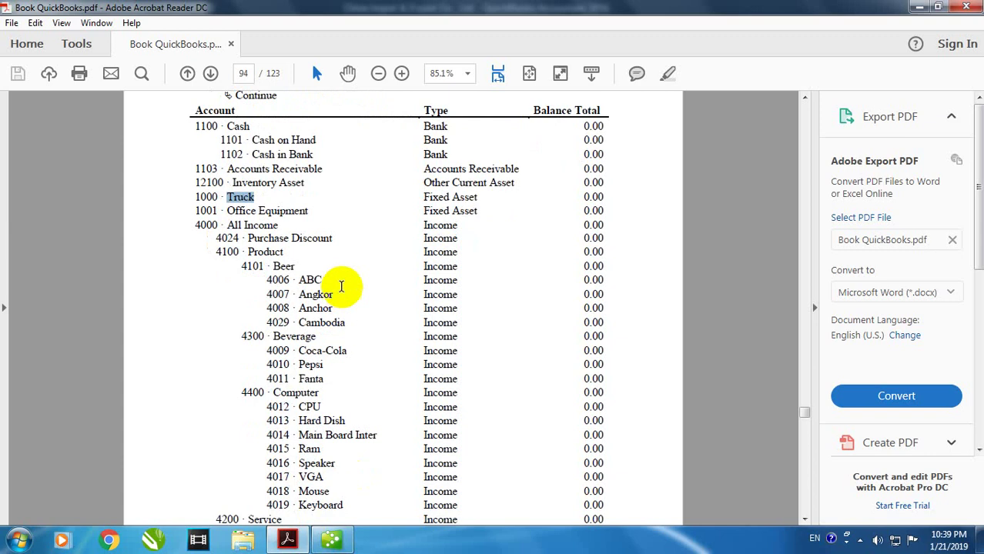
pyautogui.moveTo(231, 213); pyautogui.dragTo(305, 214)
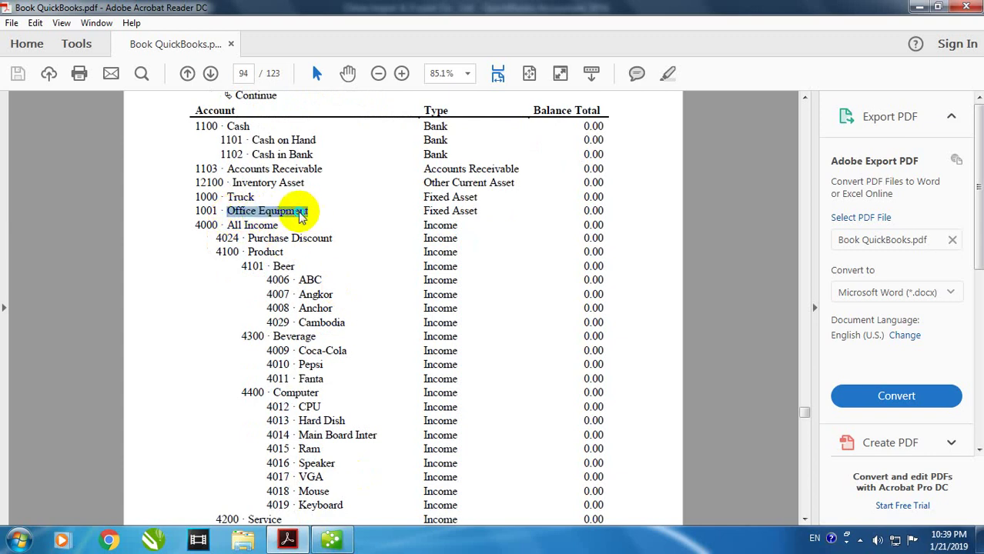
pyautogui.rightClick(308, 213)
pyautogui.click(311, 222)
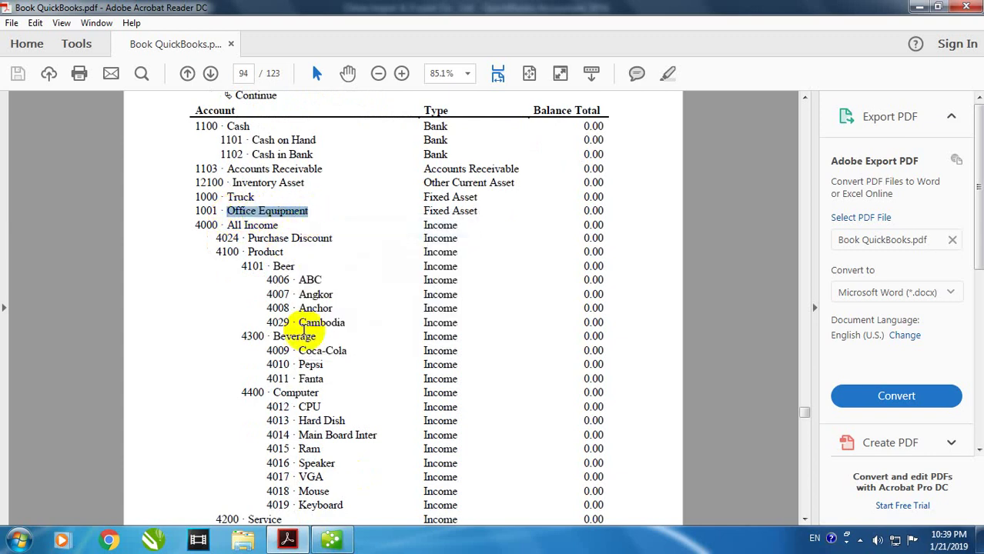
# Switch back to QuickBooks, add Fixed Asset account 1001 Office Equipment, and save it with a new blank form open.
pyautogui.click(331, 540)
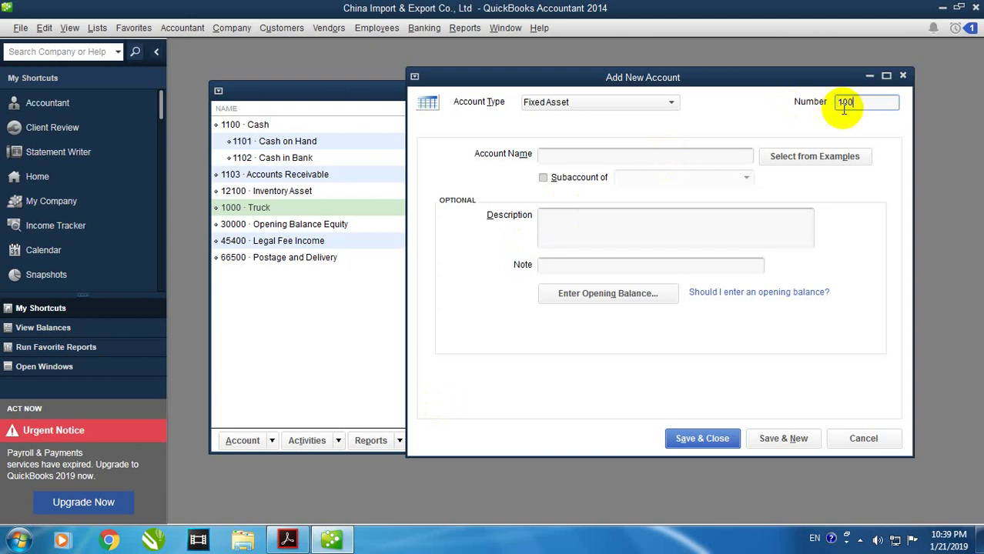
pyautogui.click(651, 158)
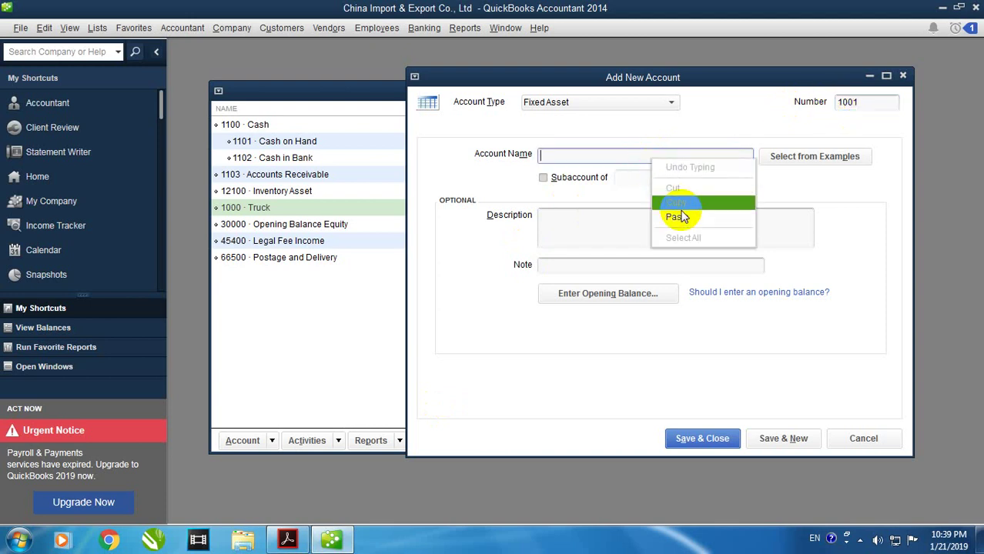
pyautogui.click(675, 209)
pyautogui.click(782, 435)
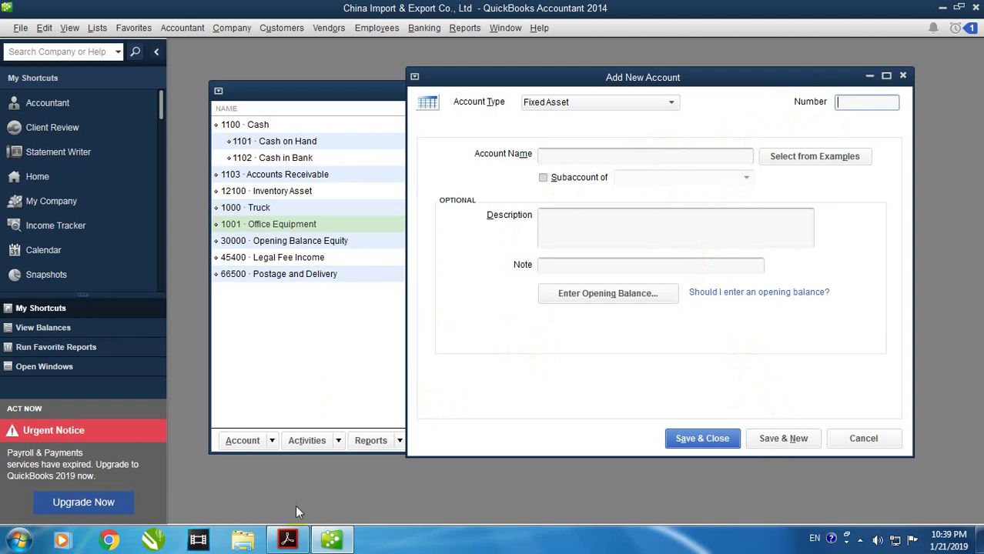
# Switch to the PDF in Adobe Acrobat Reader and copy the account name All Income.
pyautogui.click(300, 540)
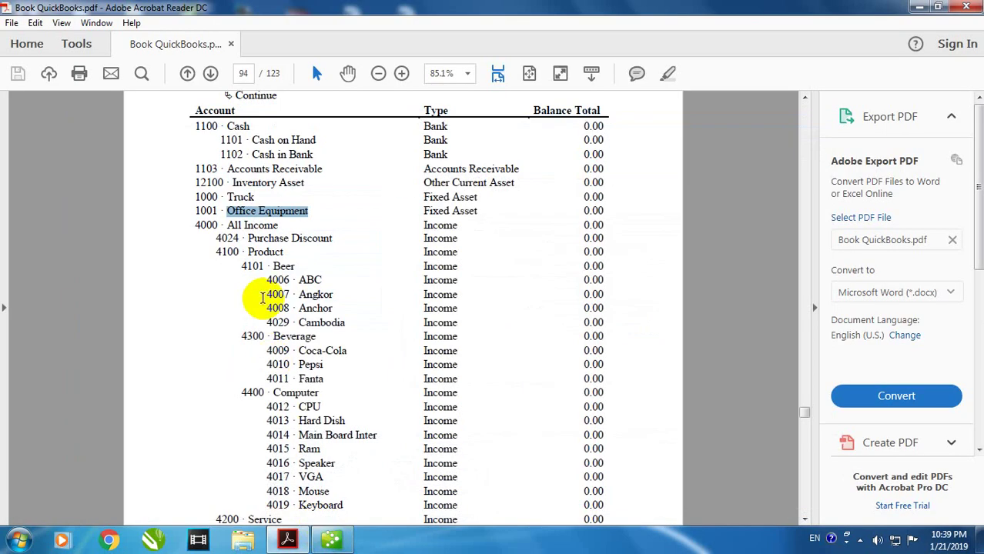
pyautogui.moveTo(229, 225); pyautogui.dragTo(257, 226)
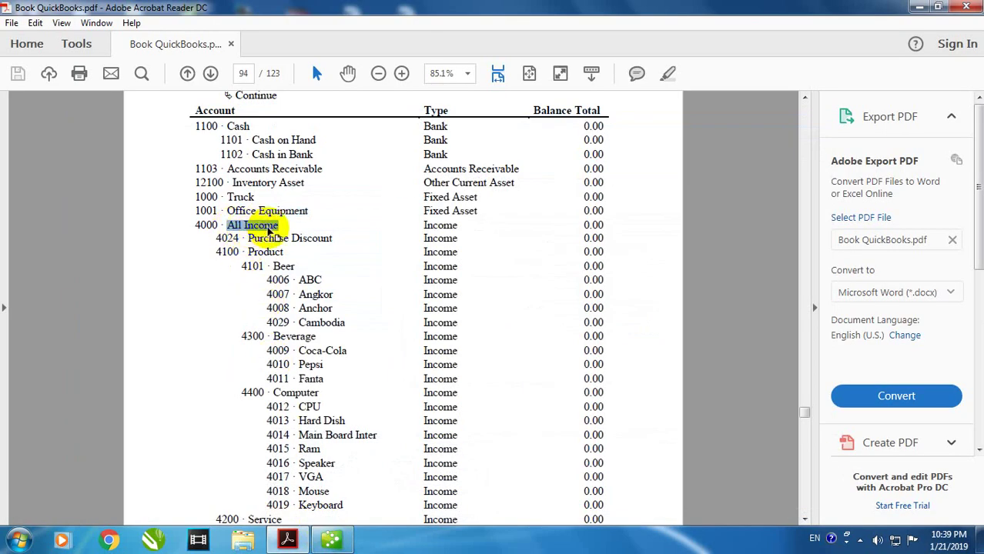
pyautogui.rightClick(268, 230)
pyautogui.click(274, 240)
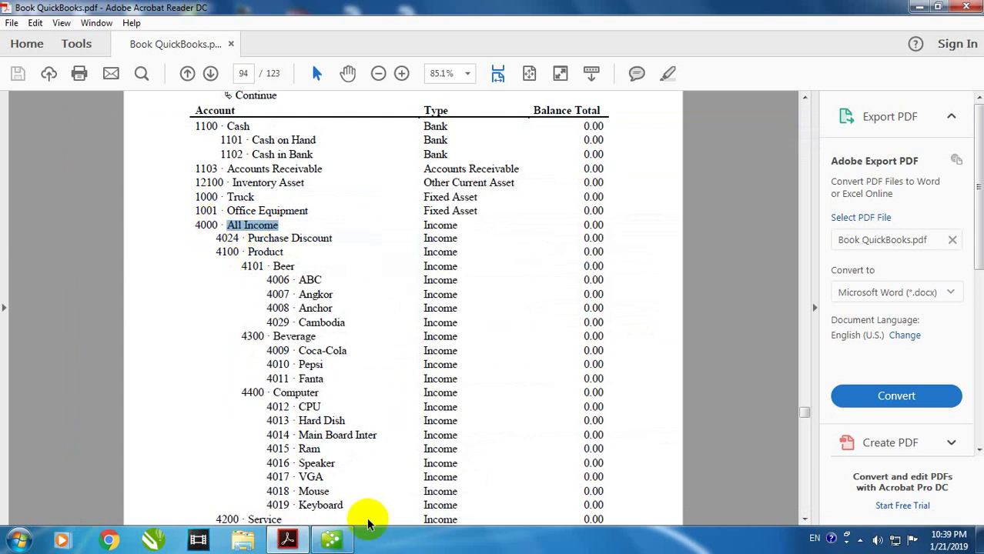
# Switch back to QuickBooks, add account 4000 All Income of type Income, and save it with a new blank form open.
pyautogui.click(354, 542)
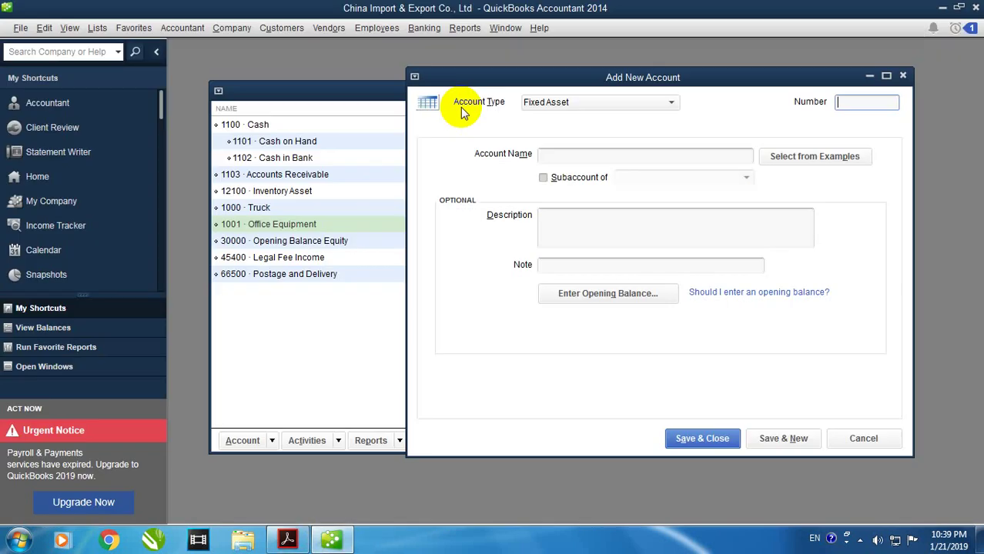
pyautogui.click(588, 104)
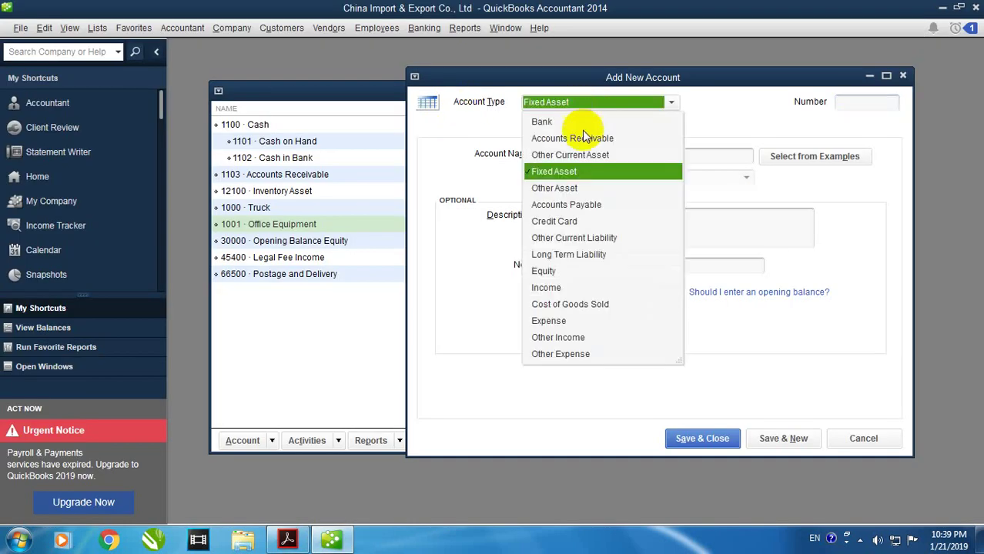
pyautogui.click(549, 287)
pyautogui.click(848, 101)
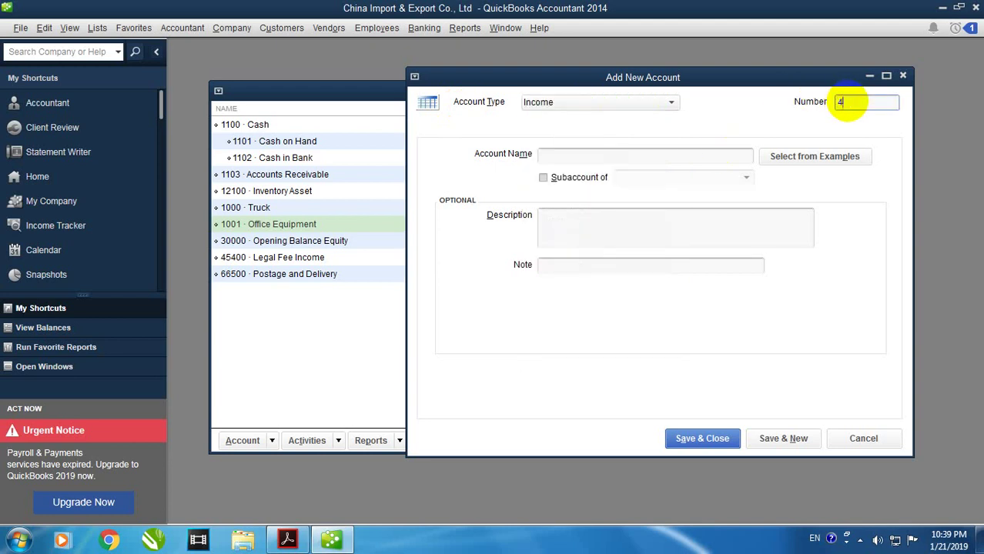
pyautogui.click(659, 154)
pyautogui.click(686, 208)
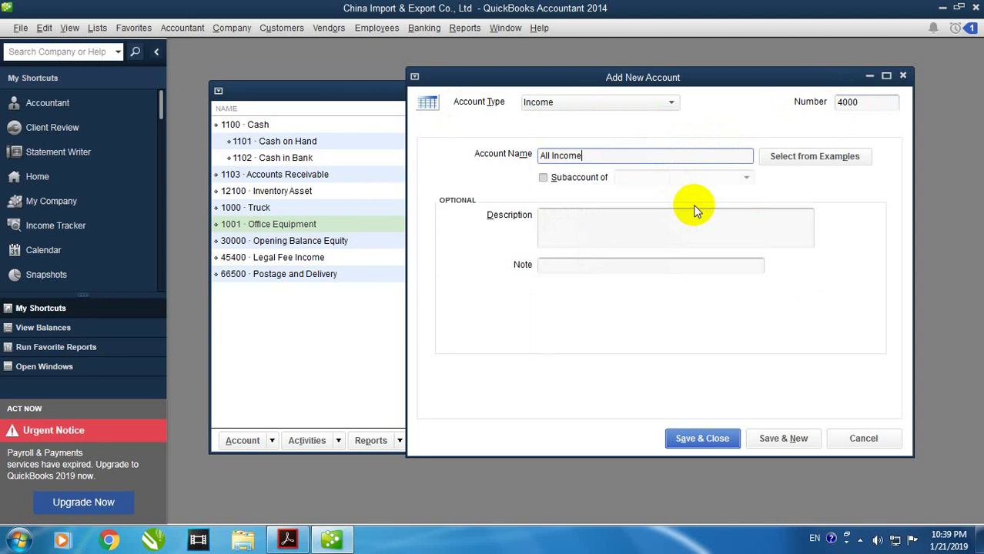
pyautogui.click(782, 438)
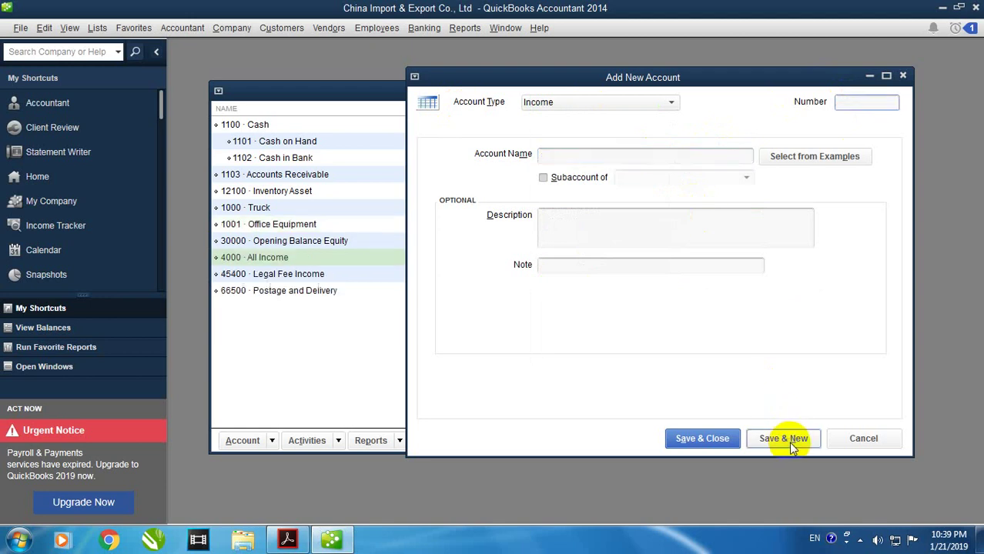
# Switch to the PDF in Adobe Acrobat Reader and copy the account name Purchase Discount.
pyautogui.click(305, 540)
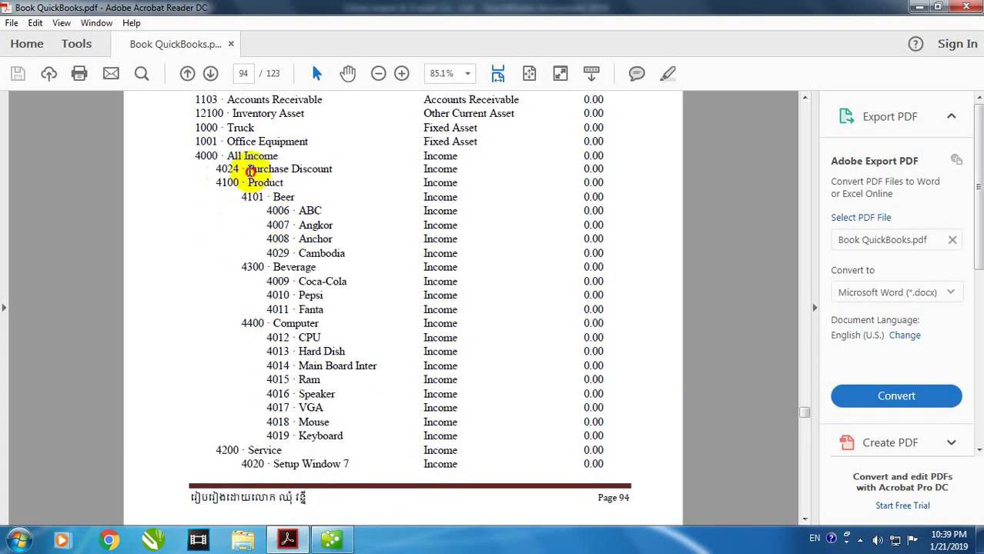
pyautogui.moveTo(248, 170); pyautogui.dragTo(320, 170)
pyautogui.rightClick(326, 177)
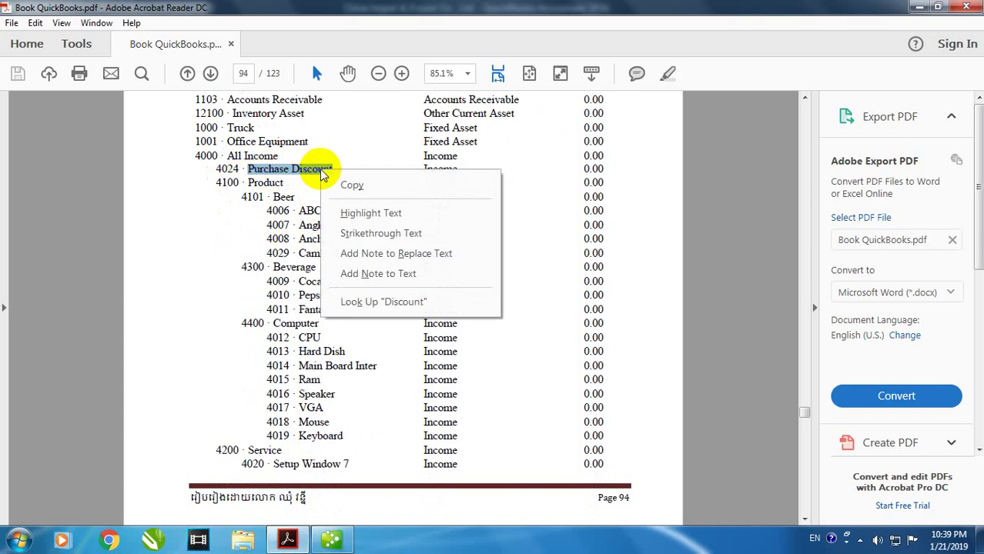
pyautogui.click(339, 184)
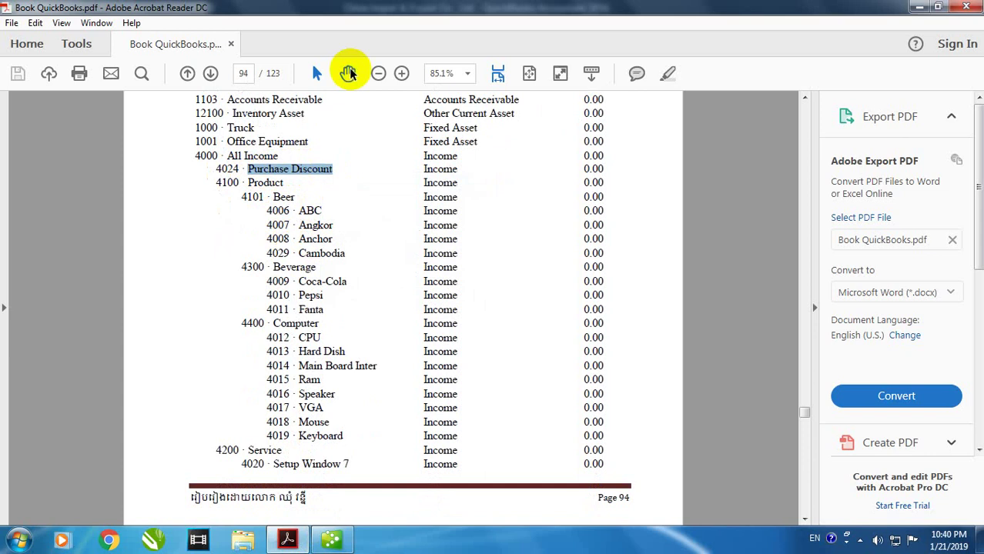
pyautogui.rightClick(284, 176)
pyautogui.click(311, 191)
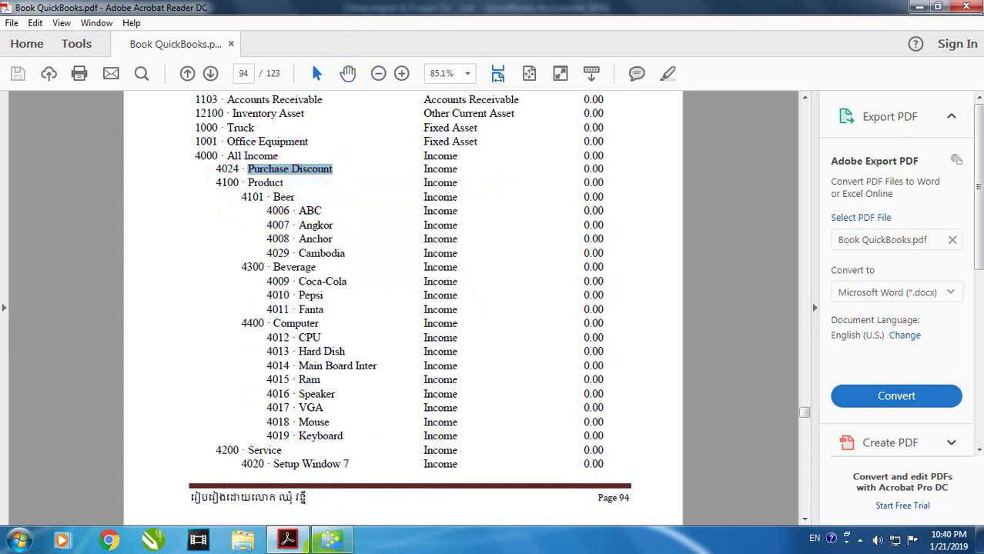
# Switch back to QuickBooks, add Income account 4024 Purchase Discount, and save it with a new blank form open.
pyautogui.click(331, 539)
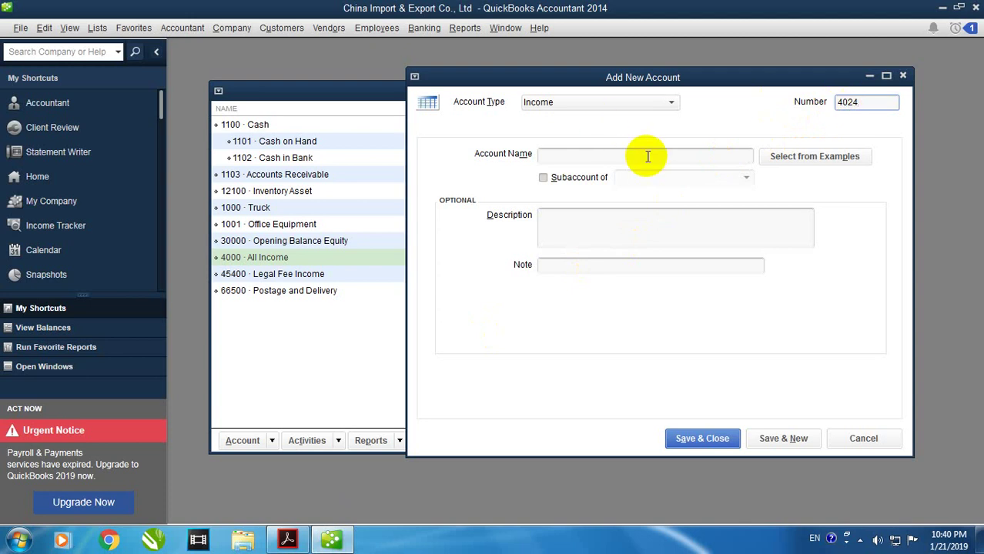
pyautogui.rightClick(619, 159)
pyautogui.click(642, 204)
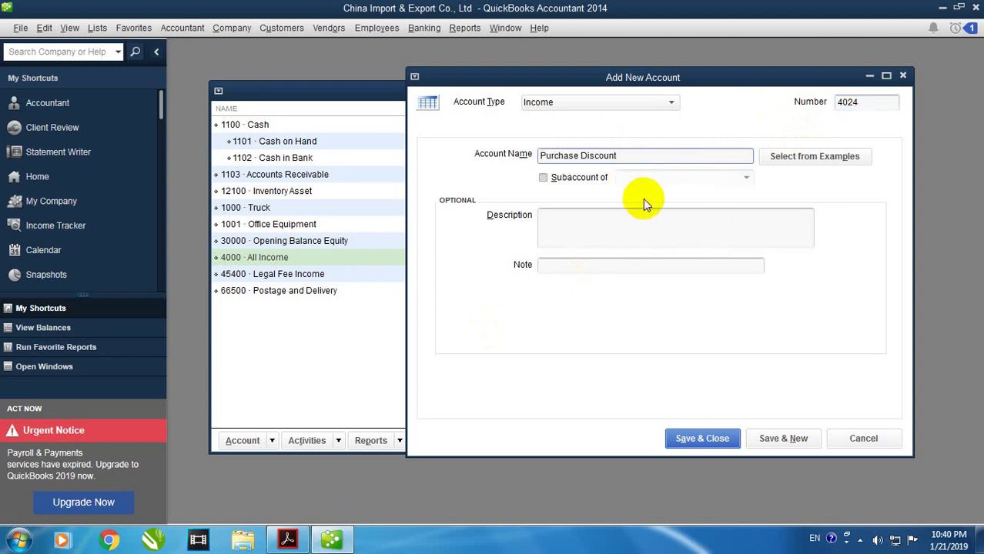
pyautogui.click(783, 438)
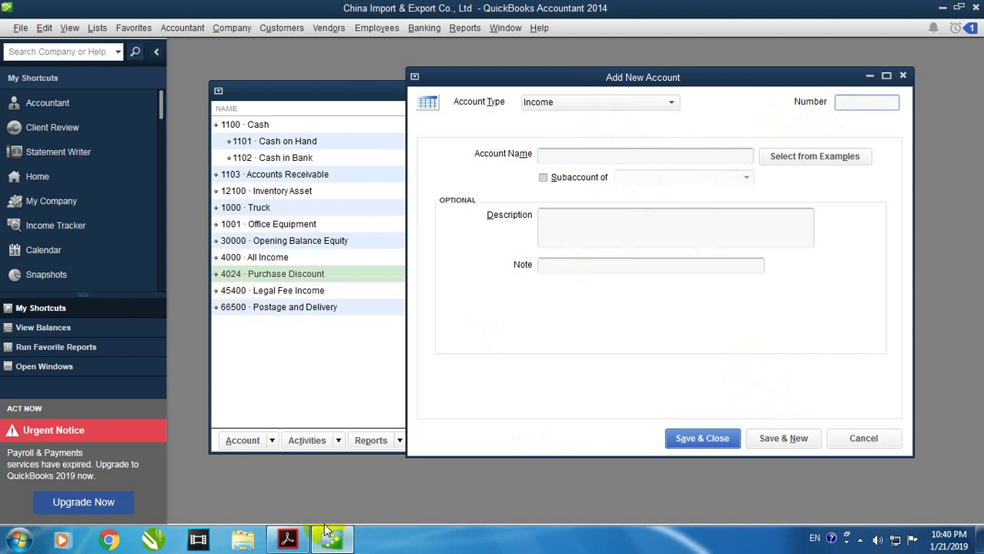
# Switch to the PDF in Adobe Acrobat Reader and copy the account name Product.
pyautogui.click(290, 539)
pyautogui.doubleClick(266, 183)
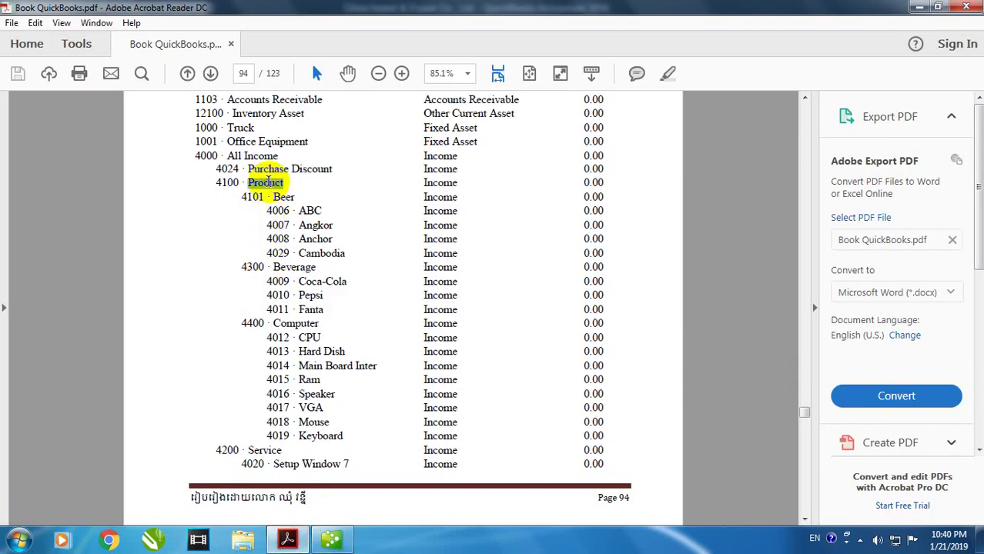
pyautogui.rightClick(272, 187)
pyautogui.click(281, 197)
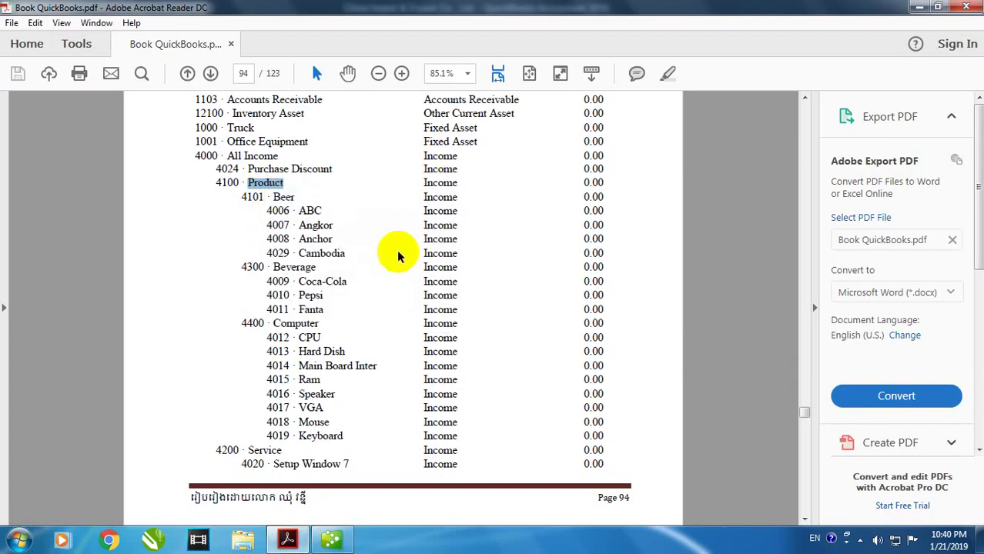
# Switch back to QuickBooks, add Income account 4100 Product, and save it with a new blank form open.
pyautogui.click(333, 541)
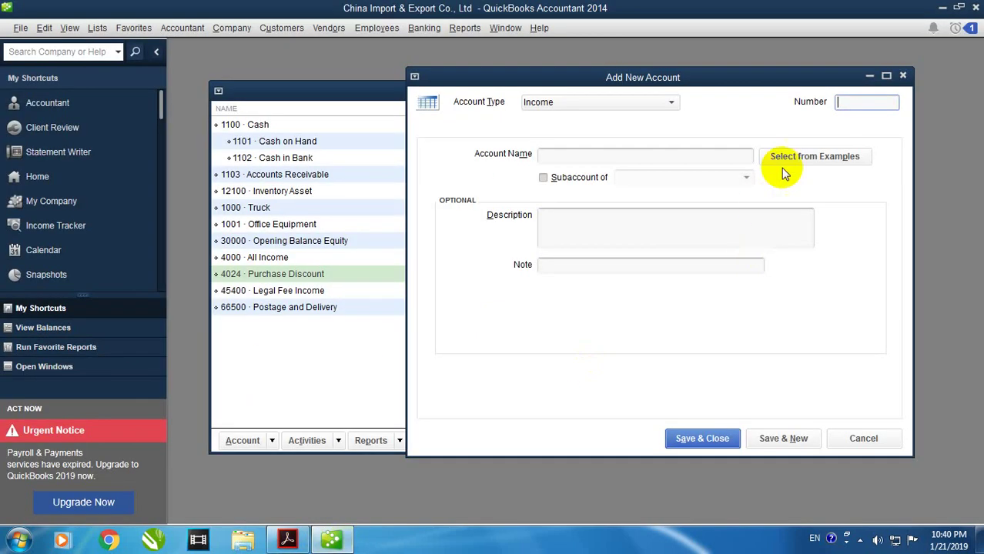
pyautogui.click(856, 107)
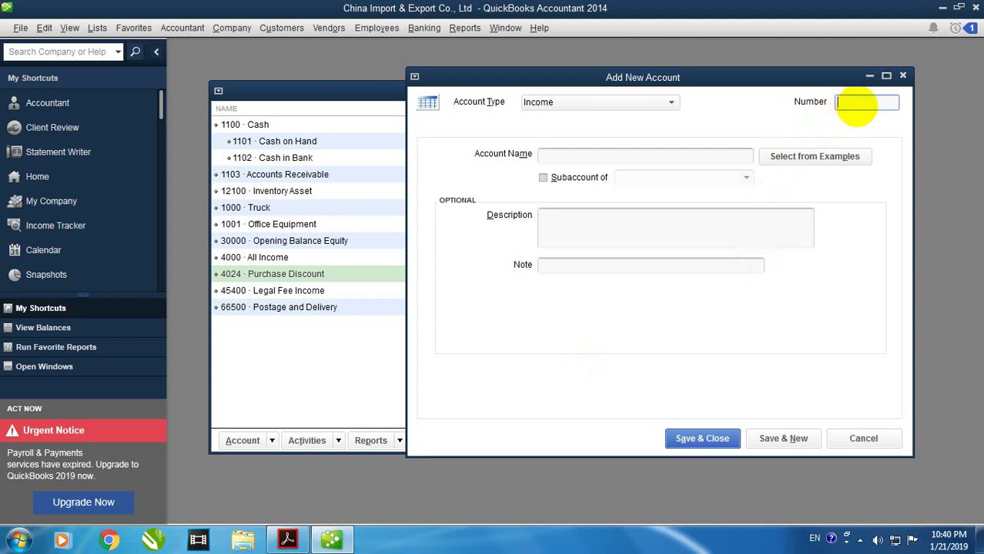
pyautogui.click(643, 155)
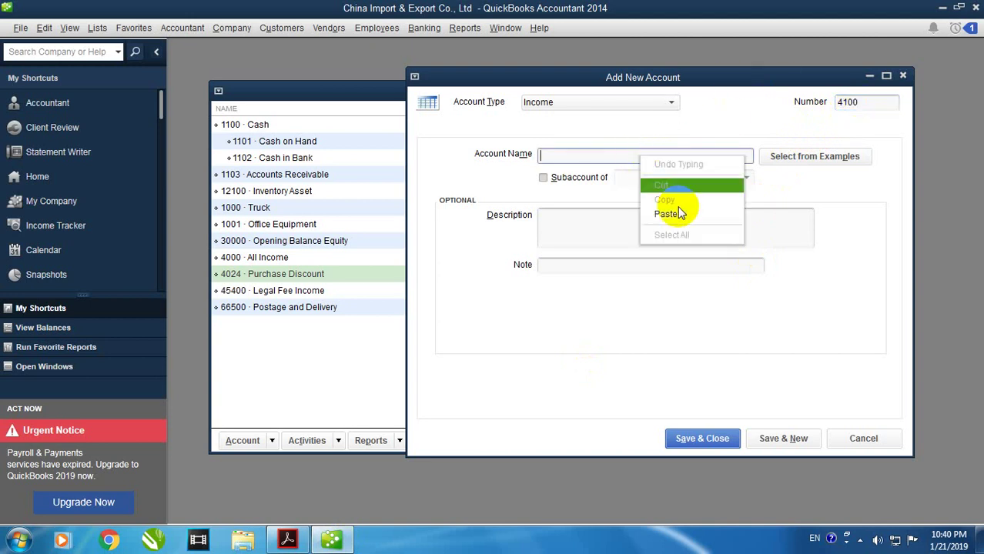
pyautogui.click(670, 210)
pyautogui.click(766, 437)
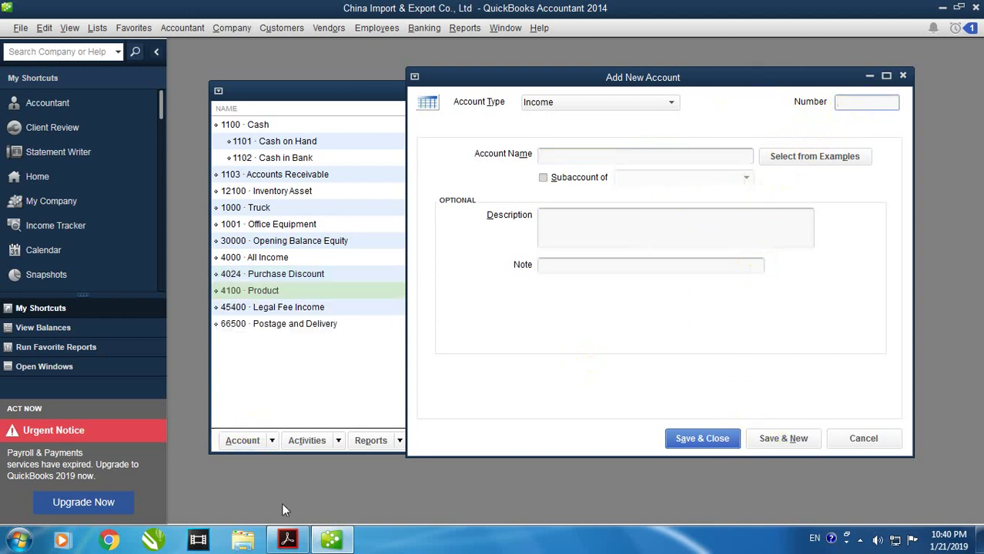
# Select the account name Beer in the Adobe Acrobat Reader PDF, and return to QuickBooks to close the blank new account form.
pyautogui.click(287, 539)
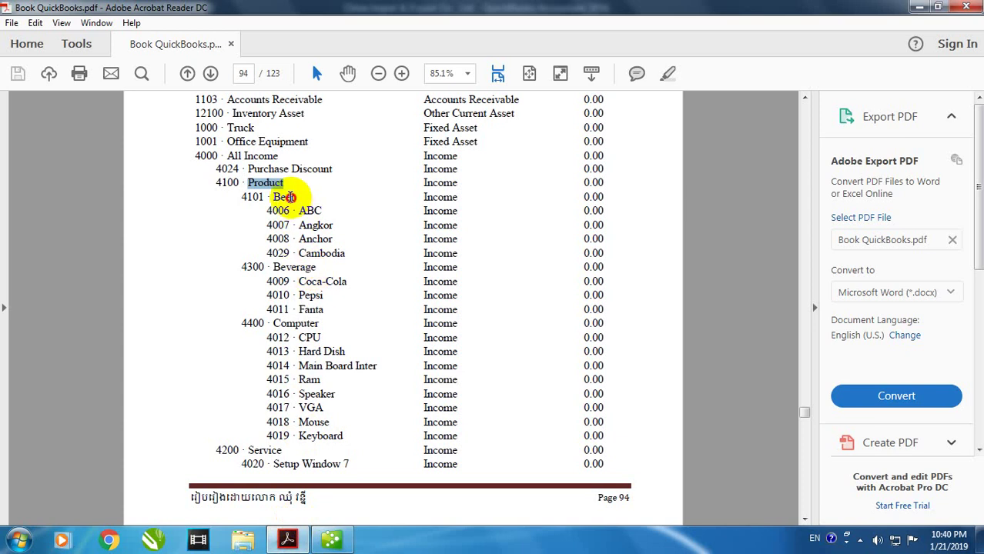
pyautogui.click(344, 544)
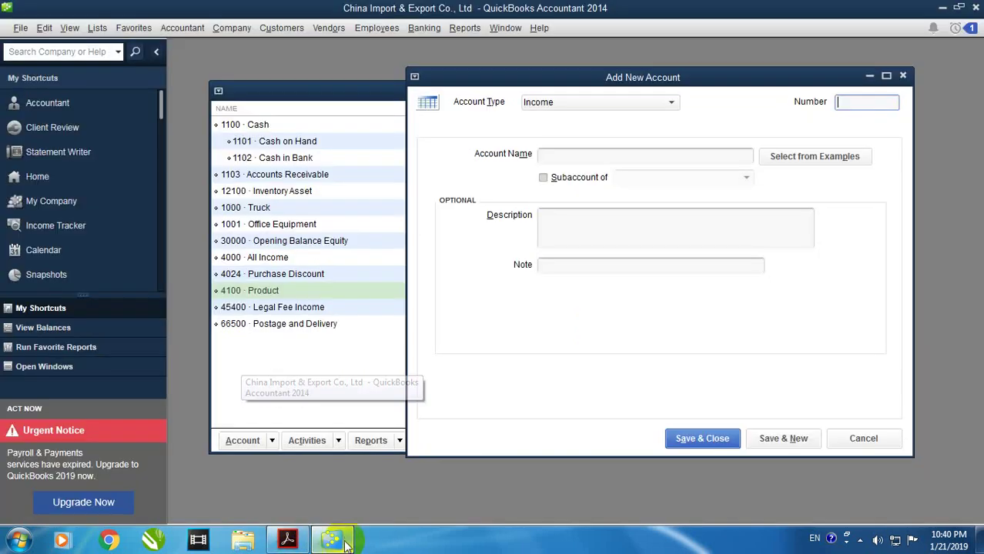
pyautogui.click(904, 78)
pyautogui.rightClick(254, 259)
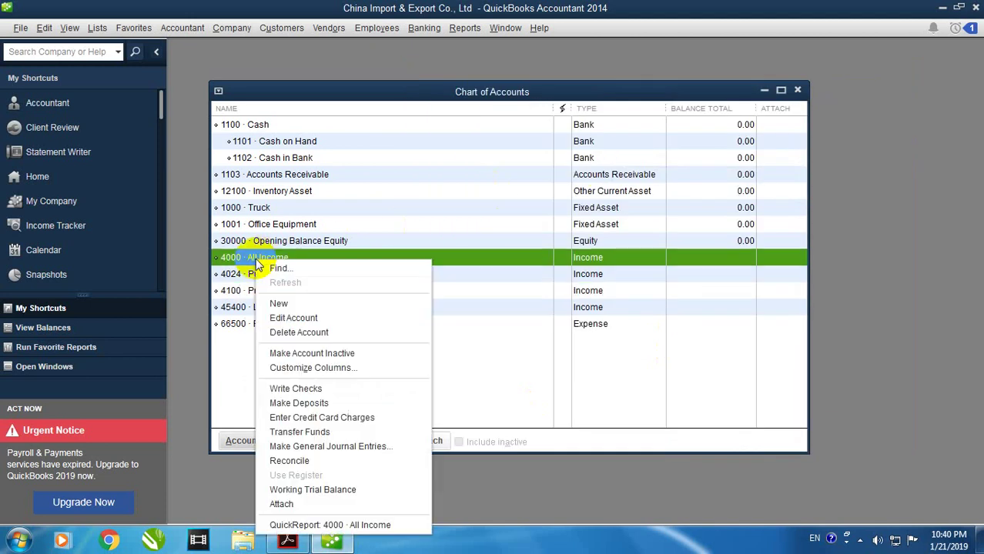
pyautogui.click(292, 318)
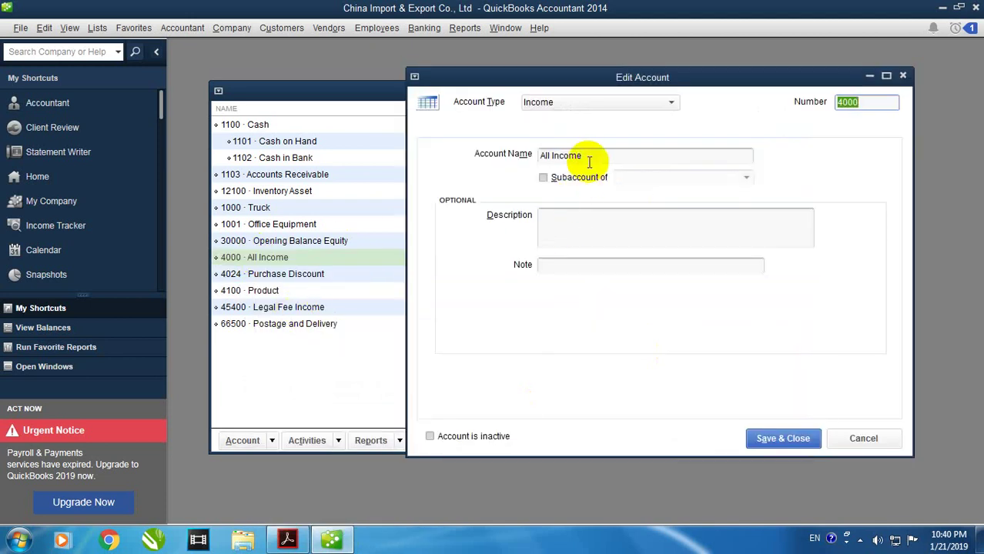
pyautogui.click(902, 76)
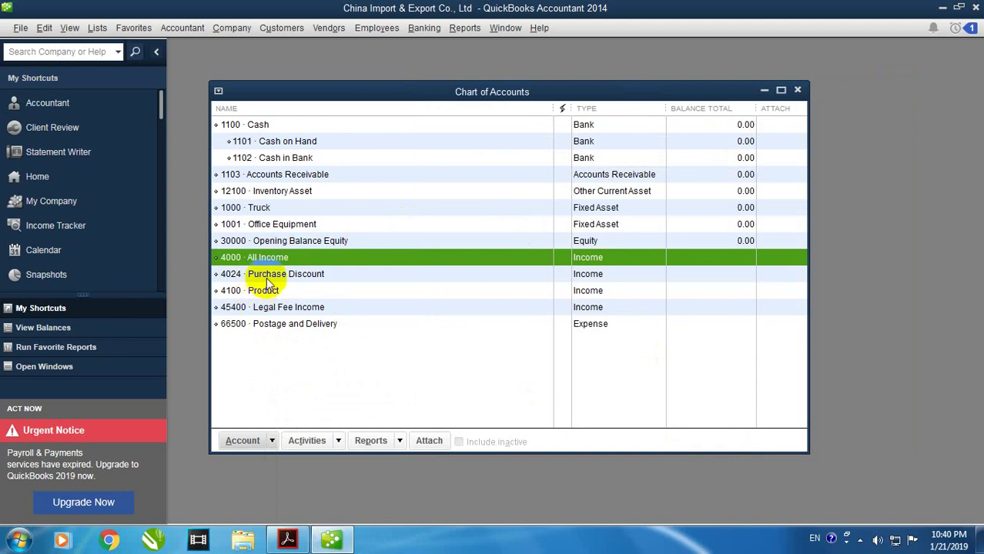
# Edit account 4024 Purchase Discount to make it a subaccount of 4000 All Income, and save it.
pyautogui.rightClick(268, 283)
pyautogui.click(301, 339)
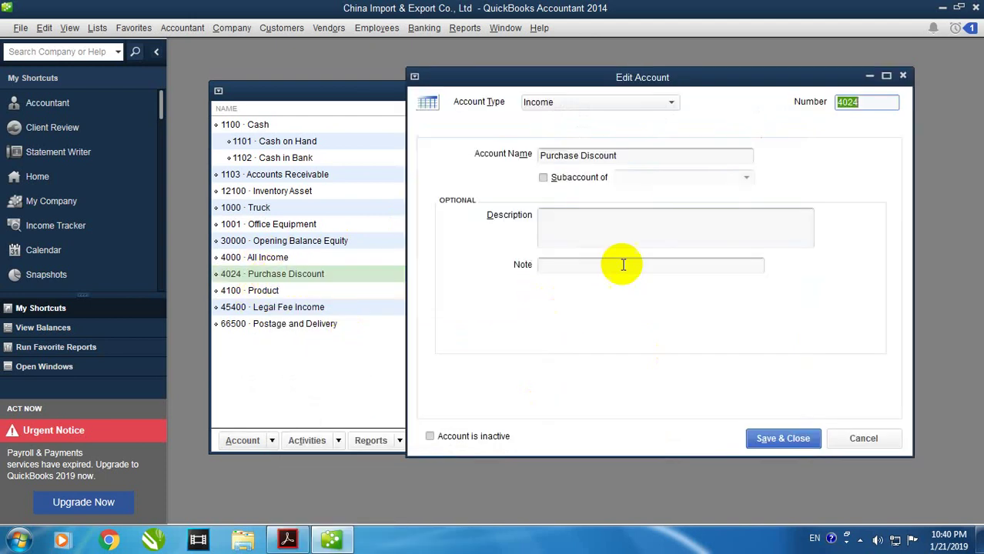
pyautogui.click(585, 178)
pyautogui.click(746, 177)
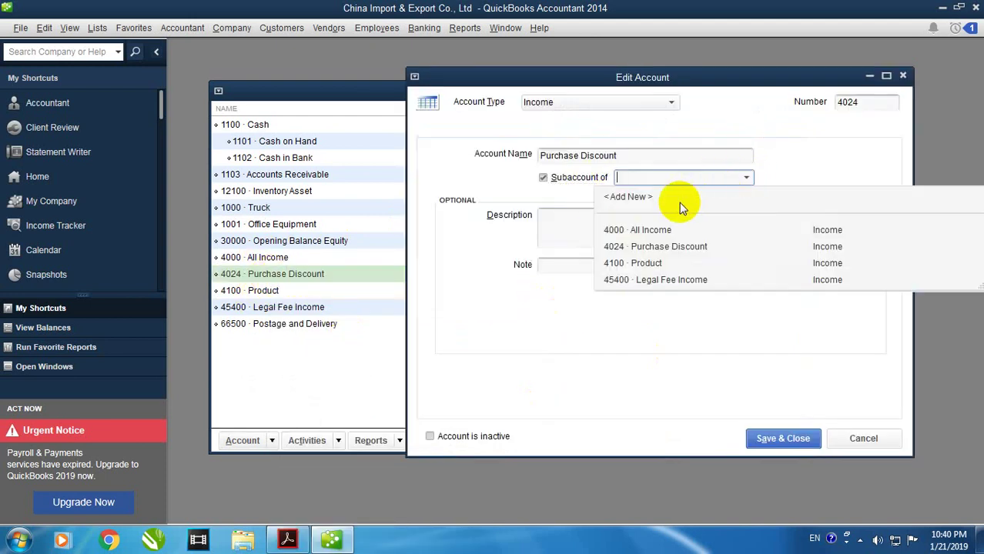
pyautogui.click(650, 229)
pyautogui.click(779, 438)
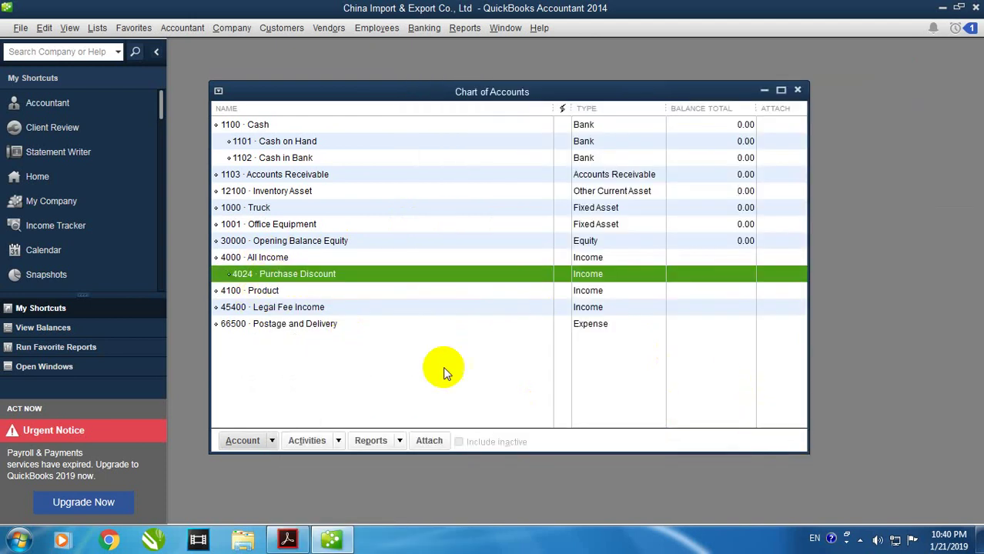
# Edit account 4100 Product to make it a subaccount of 4000 All Income, and save it.
pyautogui.rightClick(260, 289)
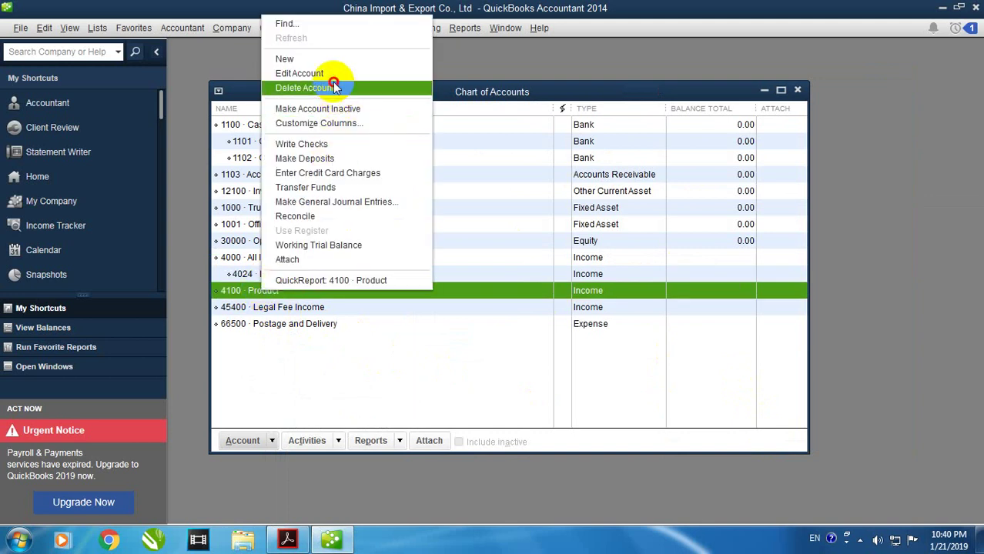
pyautogui.click(302, 73)
pyautogui.click(585, 179)
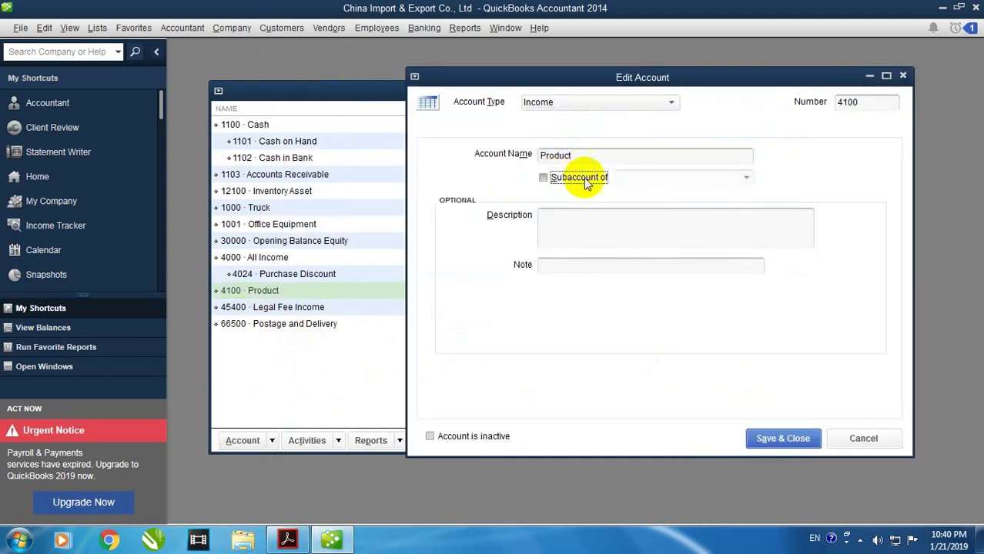
pyautogui.click(746, 179)
pyautogui.click(654, 227)
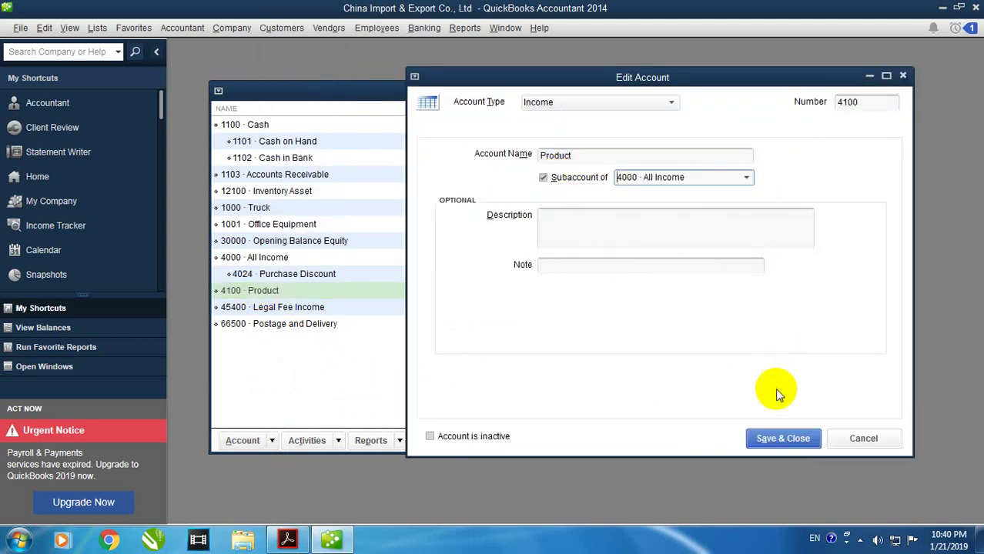
pyautogui.click(783, 438)
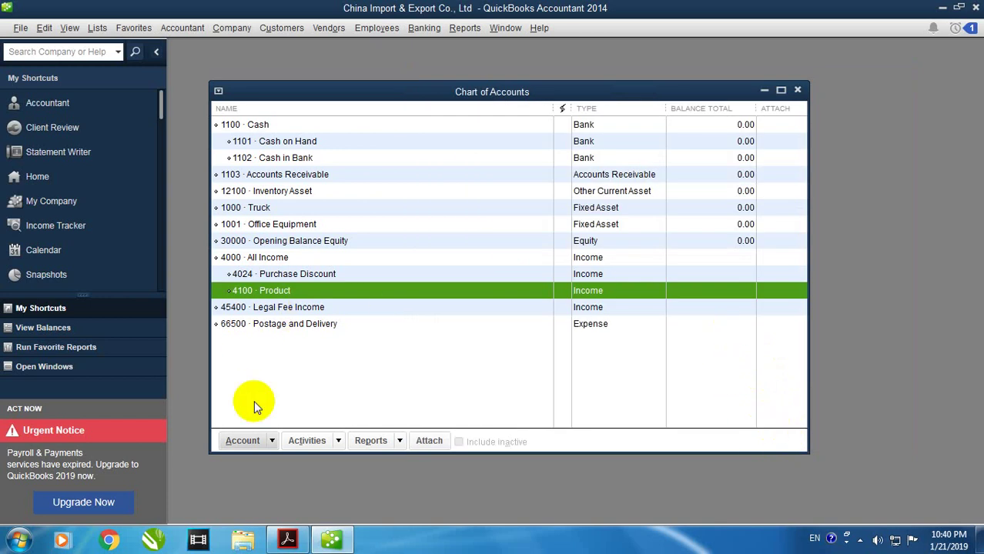
# Start a new account of type Income from the Chart of Accounts and continue to its blank form.
pyautogui.click(243, 440)
pyautogui.click(275, 230)
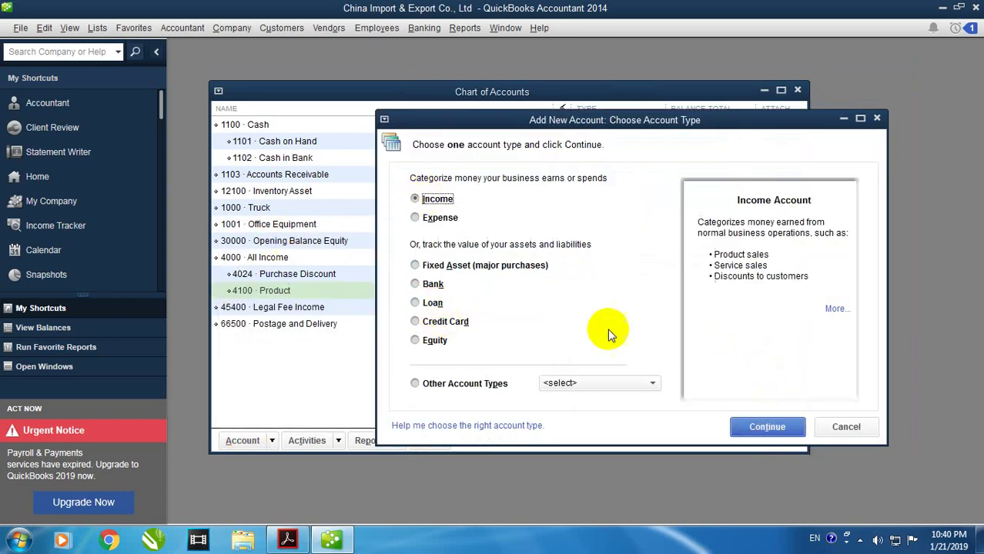
pyautogui.click(764, 428)
# Switch to the PDF in Adobe Acrobat Reader and copy the account name Beer.
pyautogui.click(288, 539)
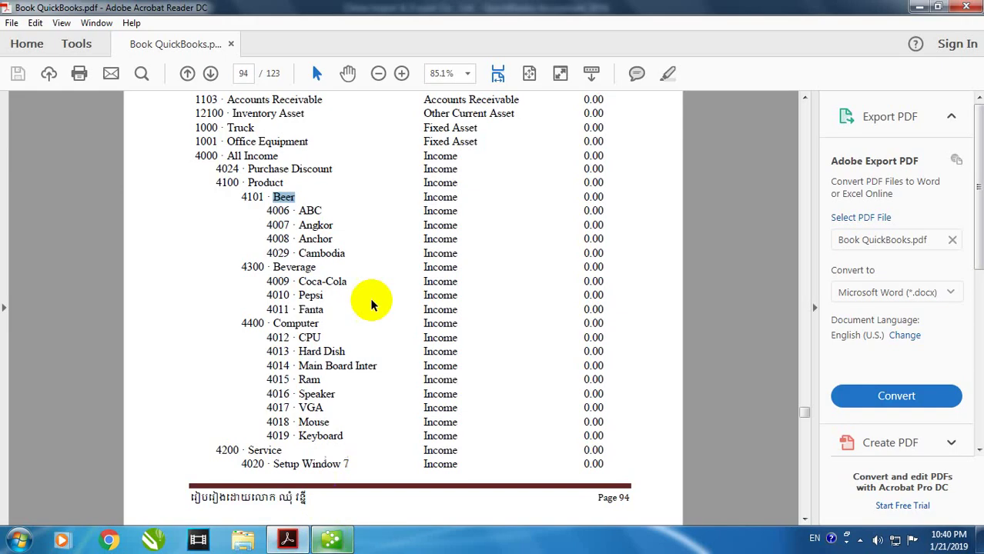
pyautogui.rightClick(291, 207)
pyautogui.click(318, 216)
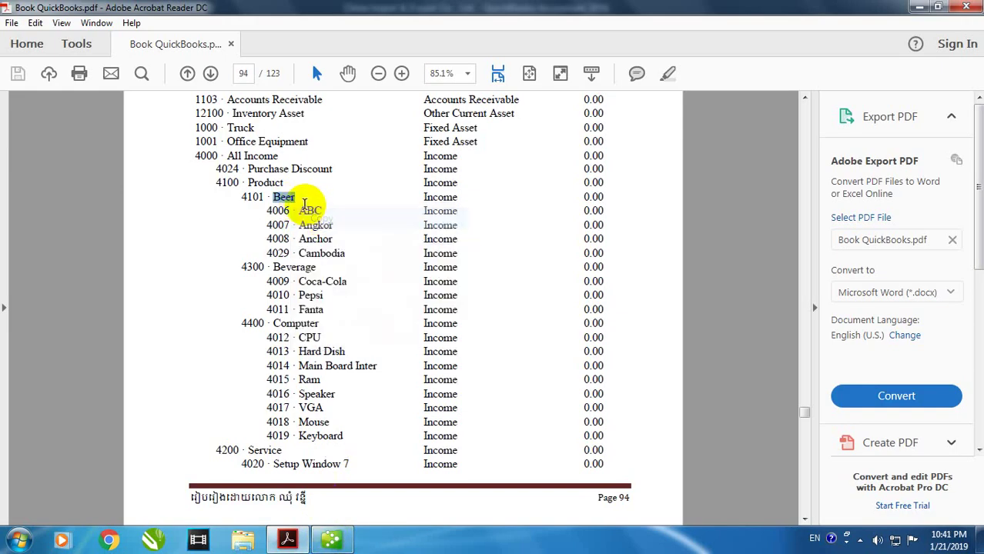
# Switch to QuickBooks and paste Beer as the name of the new Income account.
pyautogui.click(335, 540)
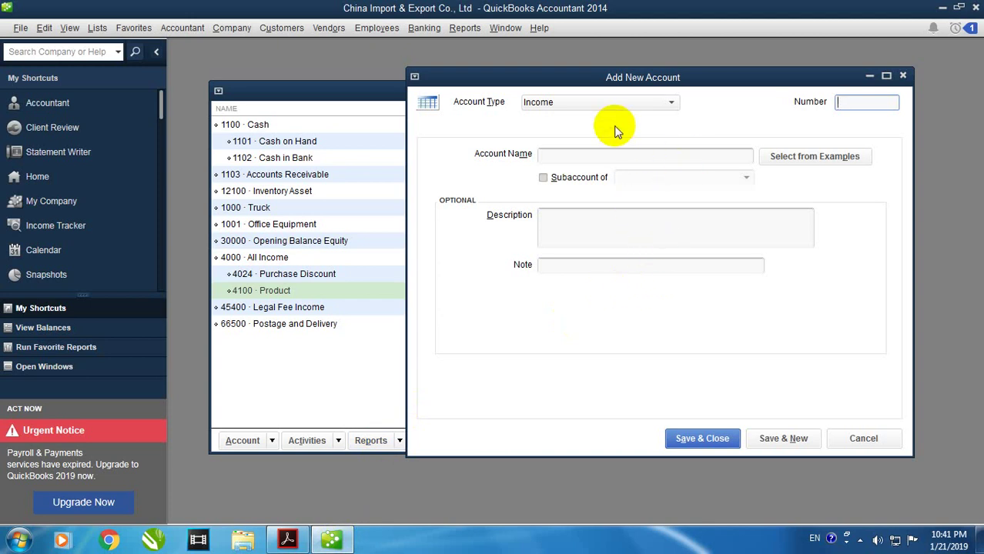
pyautogui.click(854, 100)
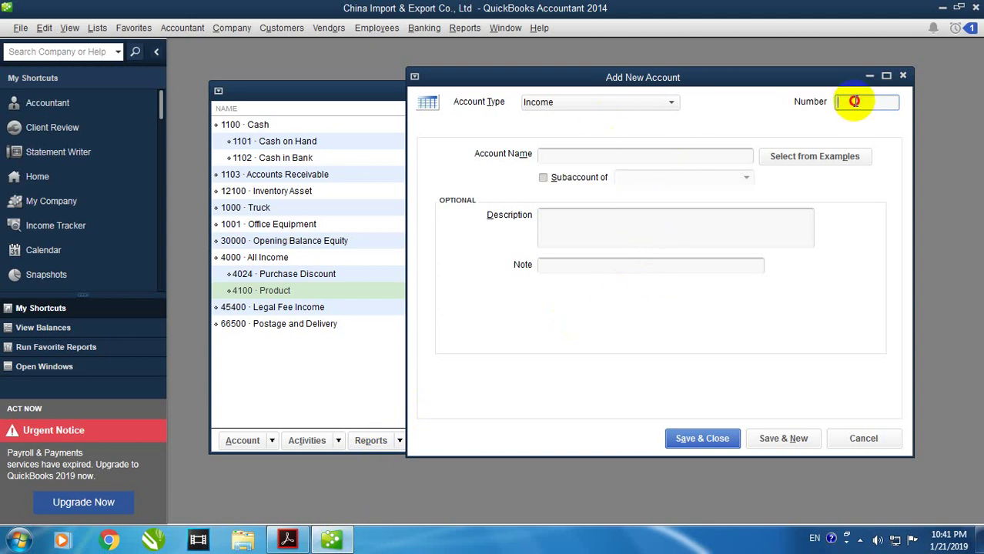
pyautogui.rightClick(605, 157)
pyautogui.click(628, 209)
# Copy the number 4101 from the PDF in Adobe Acrobat Reader and paste it as the Beer account's number in QuickBooks.
pyautogui.click(337, 543)
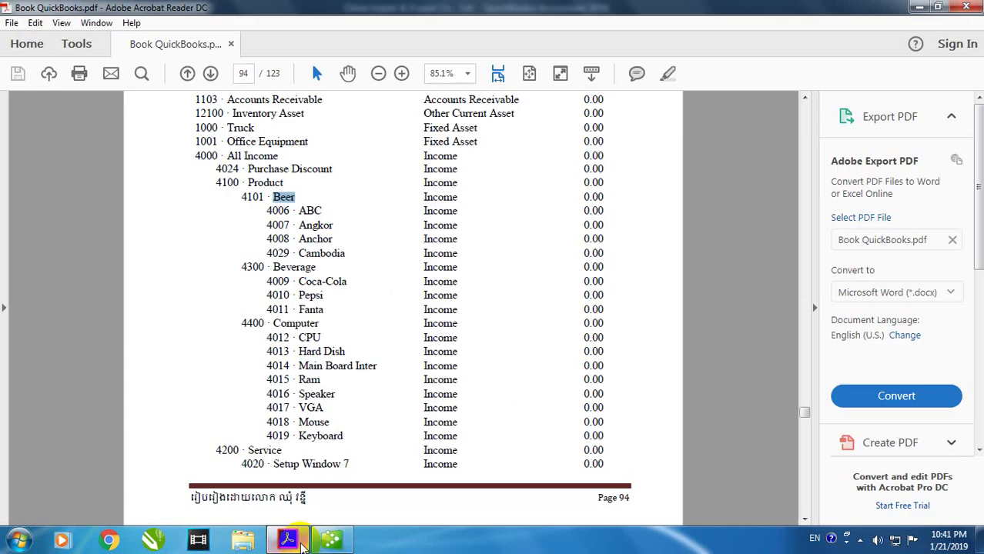
pyautogui.rightClick(258, 200)
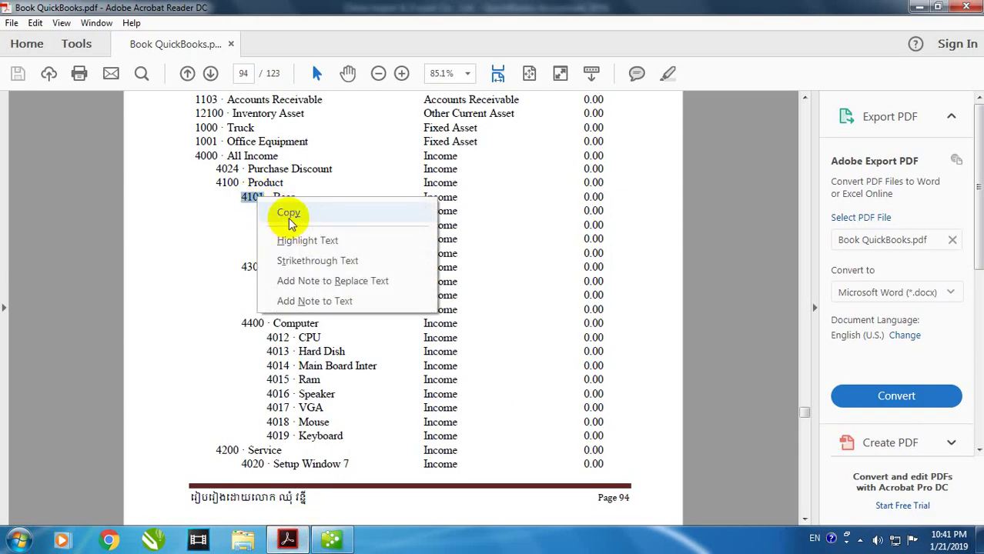
pyautogui.click(288, 213)
pyautogui.click(331, 540)
pyautogui.rightClick(849, 102)
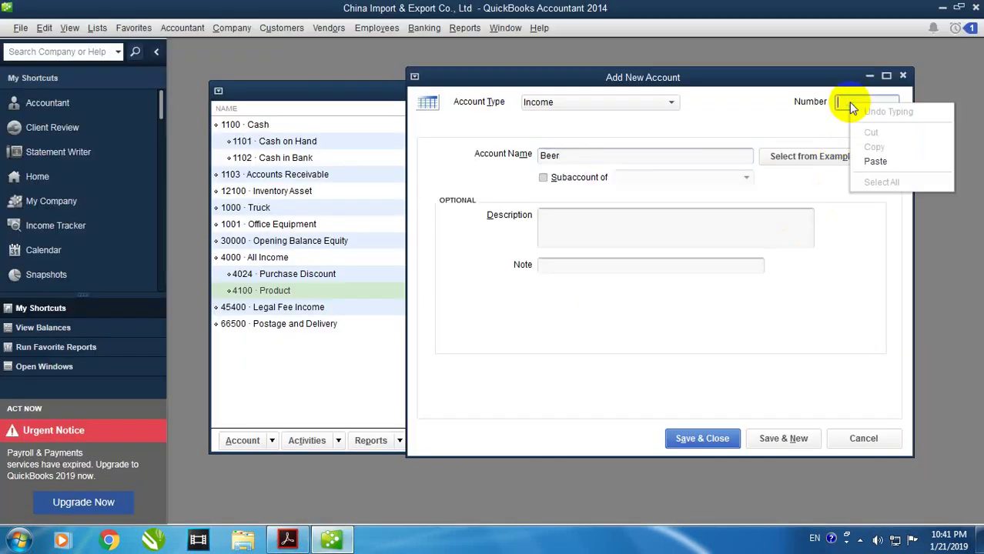
pyautogui.click(874, 159)
# Make the Beer account a subaccount of 4100 Product, and save it while starting another new account.
pyautogui.click(566, 177)
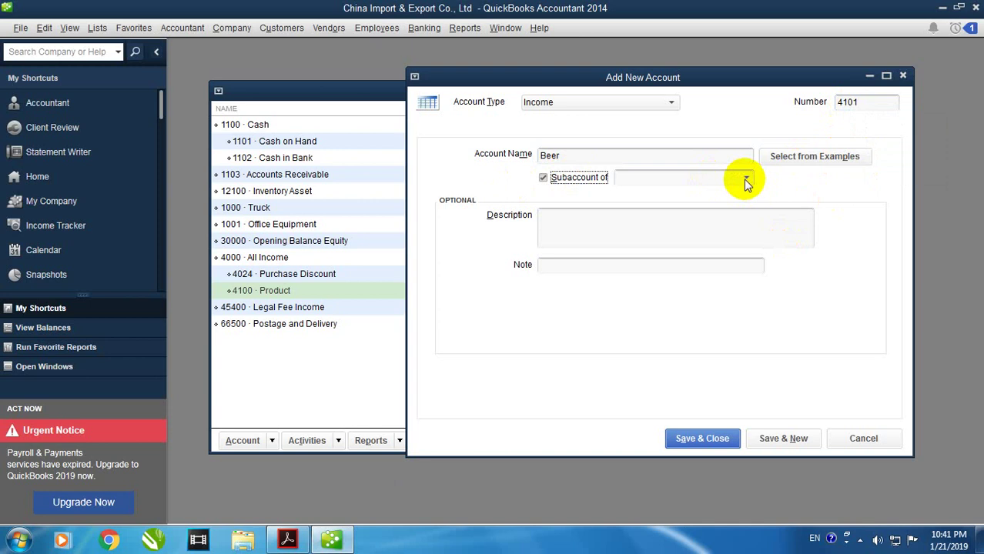
pyautogui.click(745, 178)
pyautogui.click(659, 263)
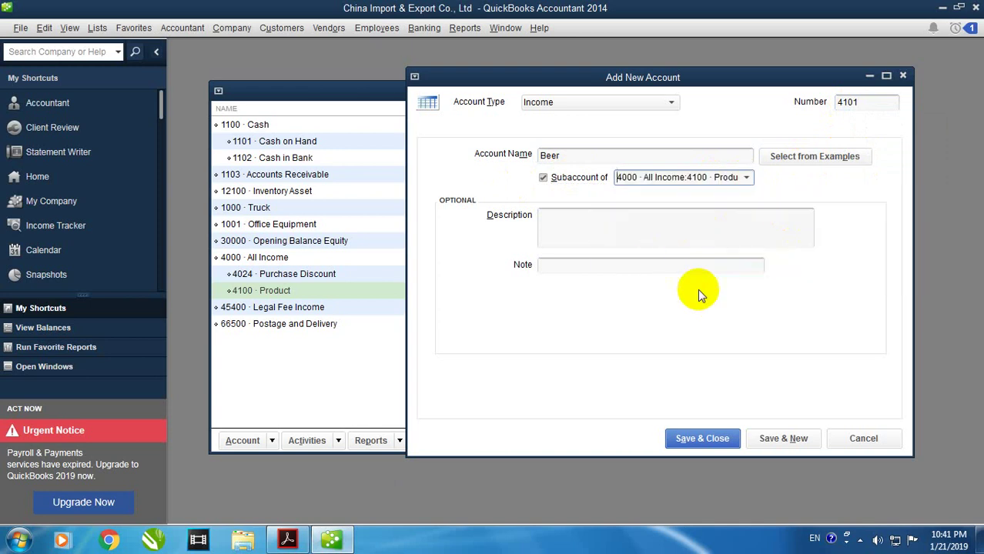
pyautogui.click(783, 438)
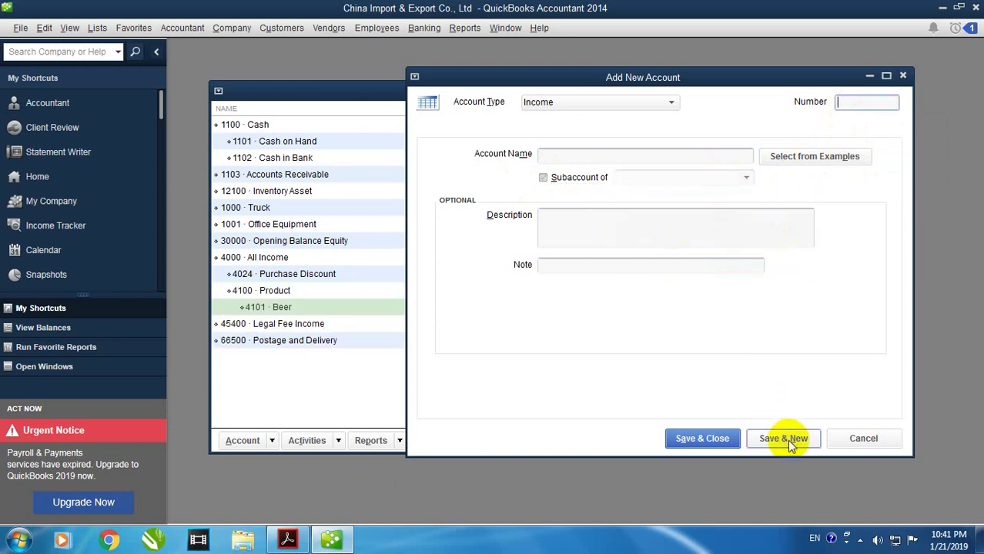
# Copy the name ABC from the PDF in Adobe Acrobat Reader, and fill the new QuickBooks account with number 4006 and that name.
pyautogui.click(305, 542)
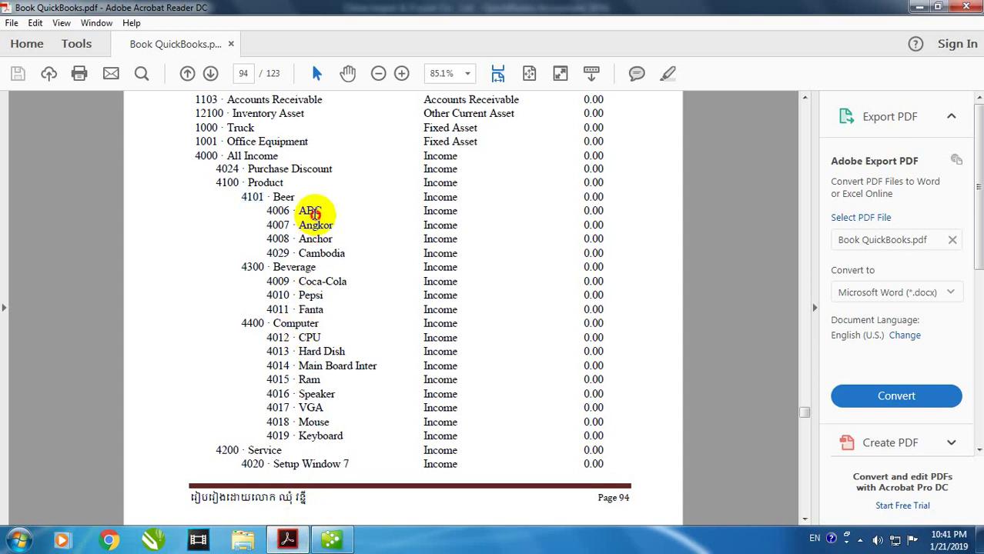
pyautogui.doubleClick(310, 213)
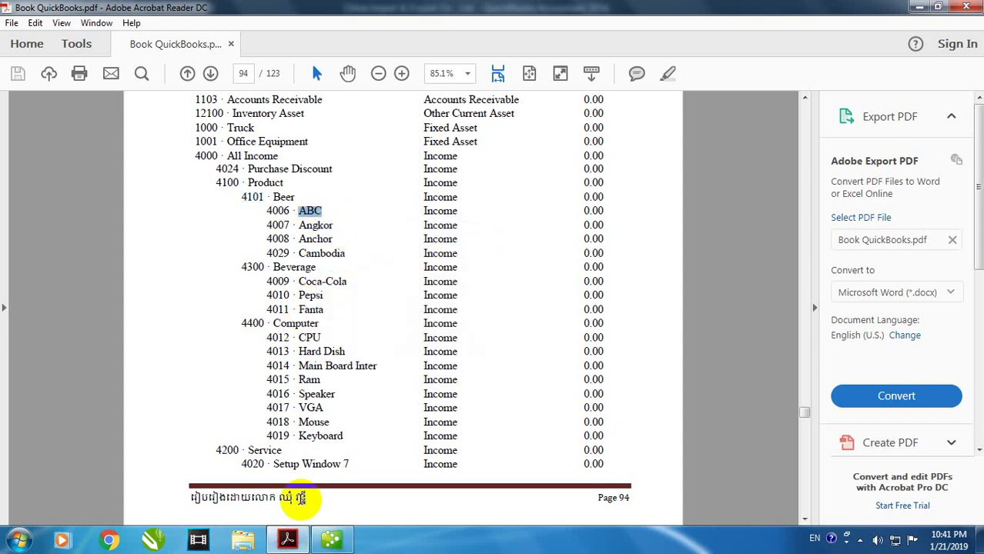
pyautogui.click(331, 542)
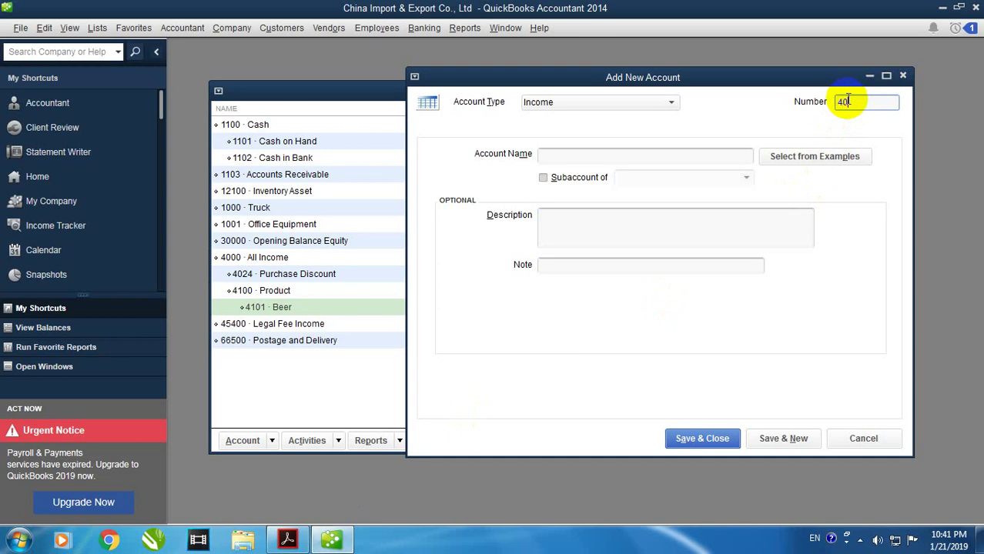
pyautogui.rightClick(630, 161)
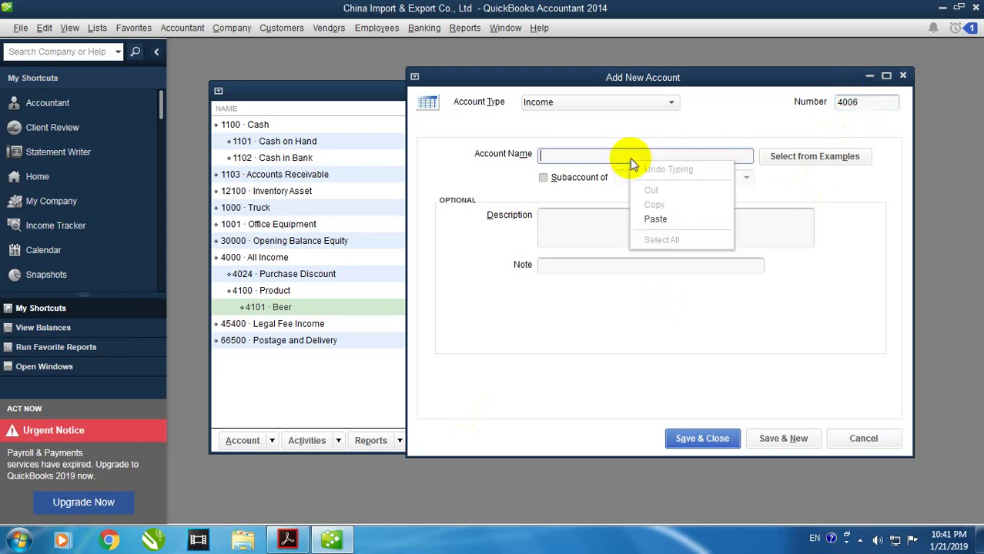
pyautogui.click(658, 219)
# Make the ABC account a subaccount of 4101 Beer, and save it while starting another new account.
pyautogui.click(568, 177)
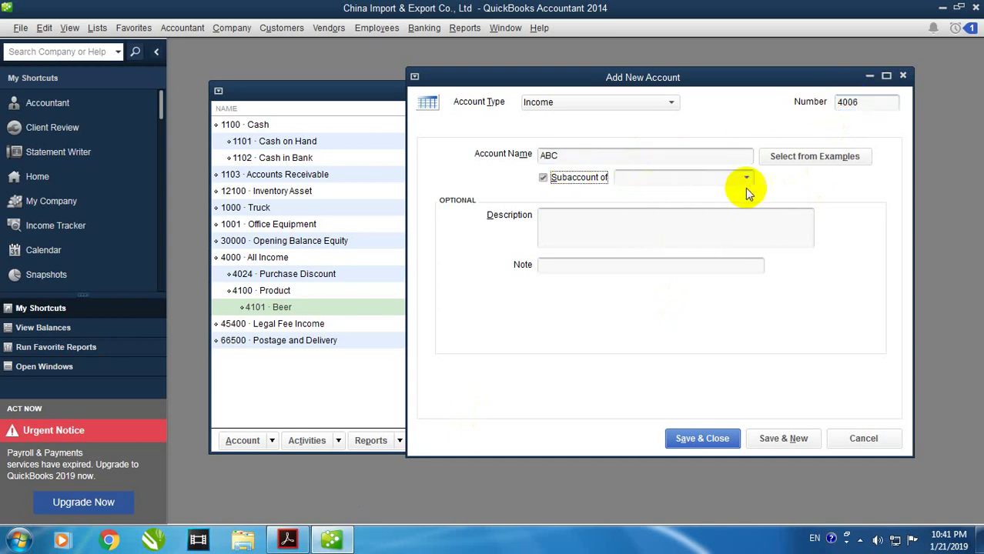
pyautogui.click(746, 178)
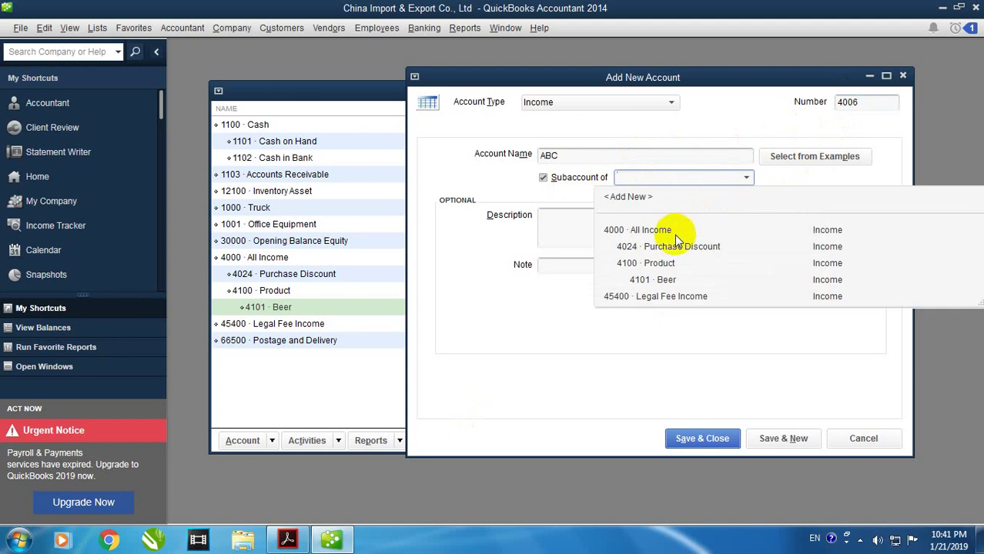
pyautogui.click(672, 275)
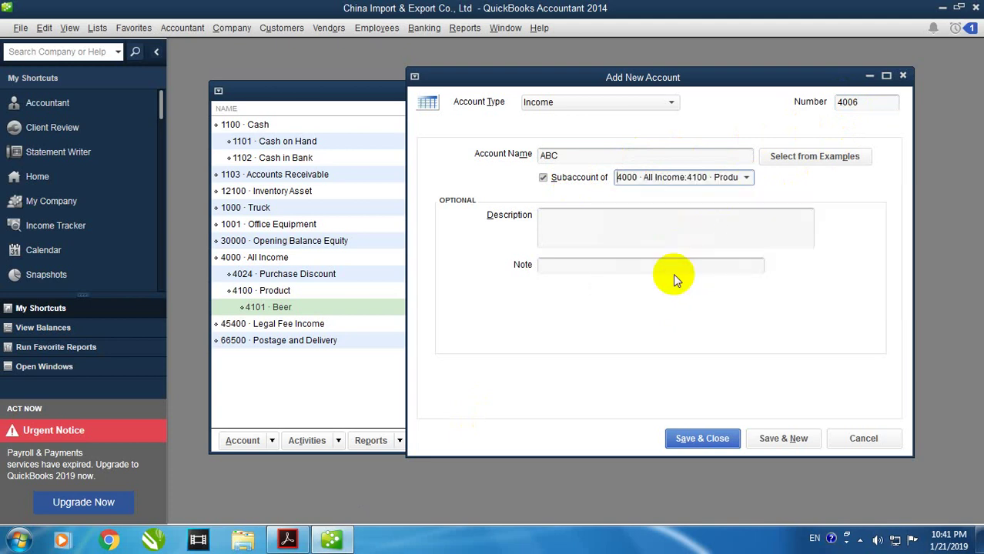
pyautogui.click(782, 440)
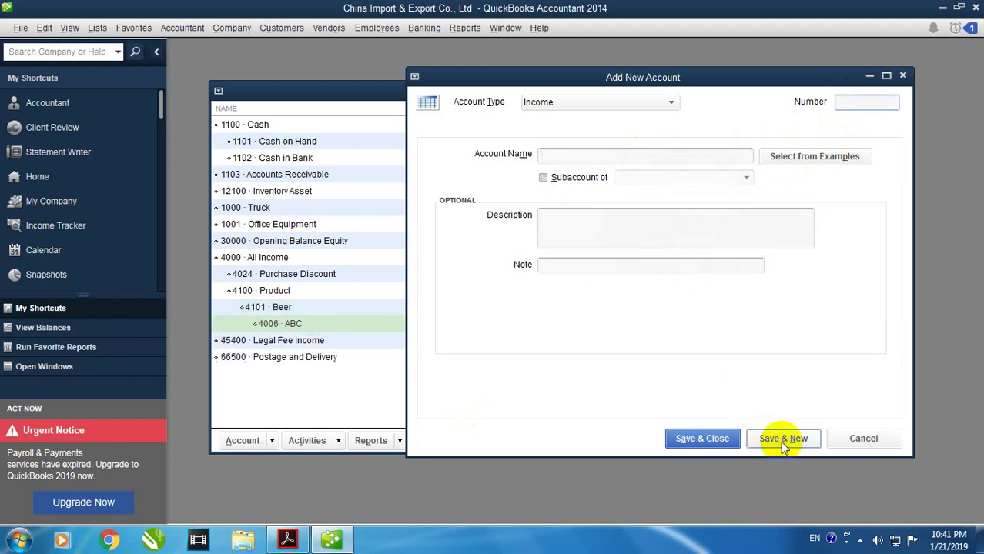
# Copy the name Angkor from the PDF in Adobe Acrobat Reader, and fill the new QuickBooks account with number 4007 and that name.
pyautogui.click(301, 541)
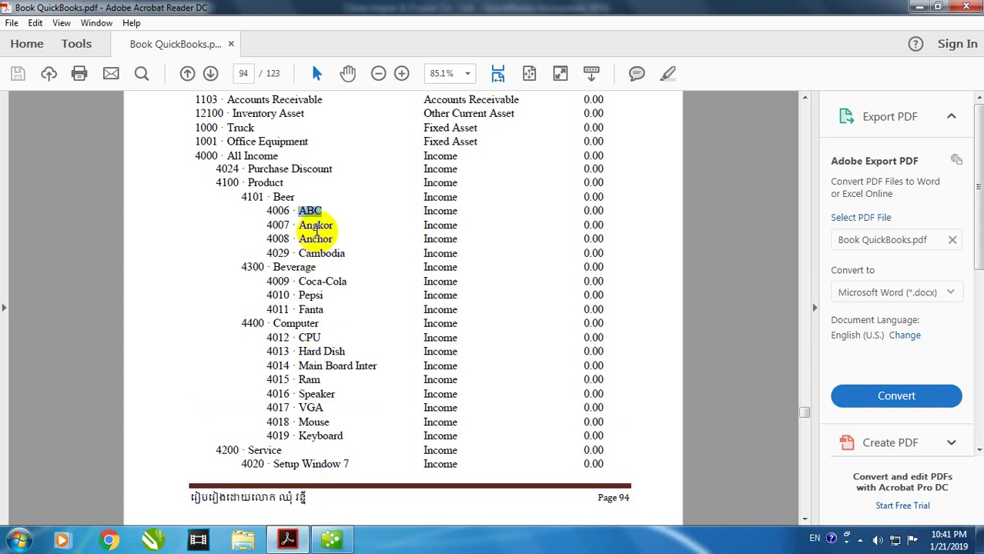
pyautogui.rightClick(318, 229)
pyautogui.click(345, 248)
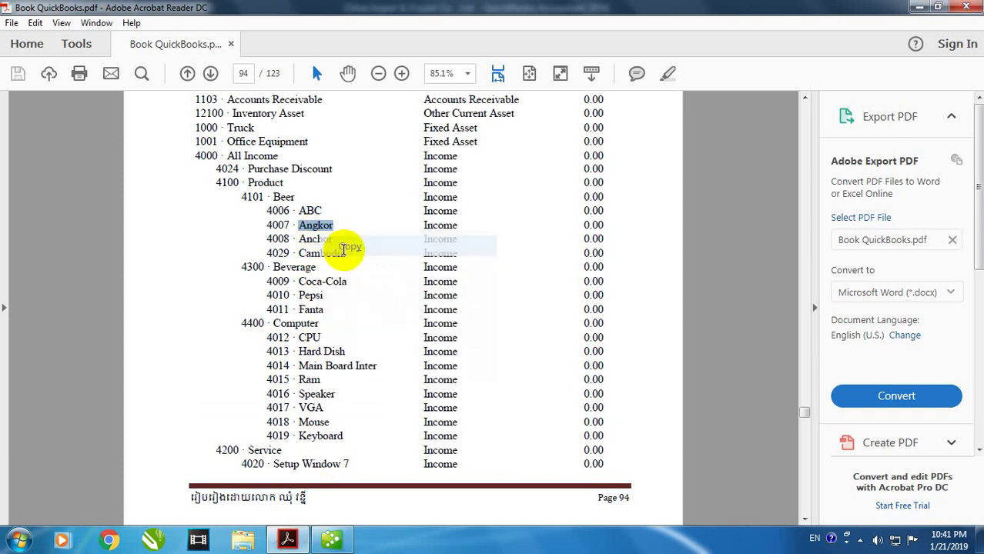
pyautogui.click(331, 541)
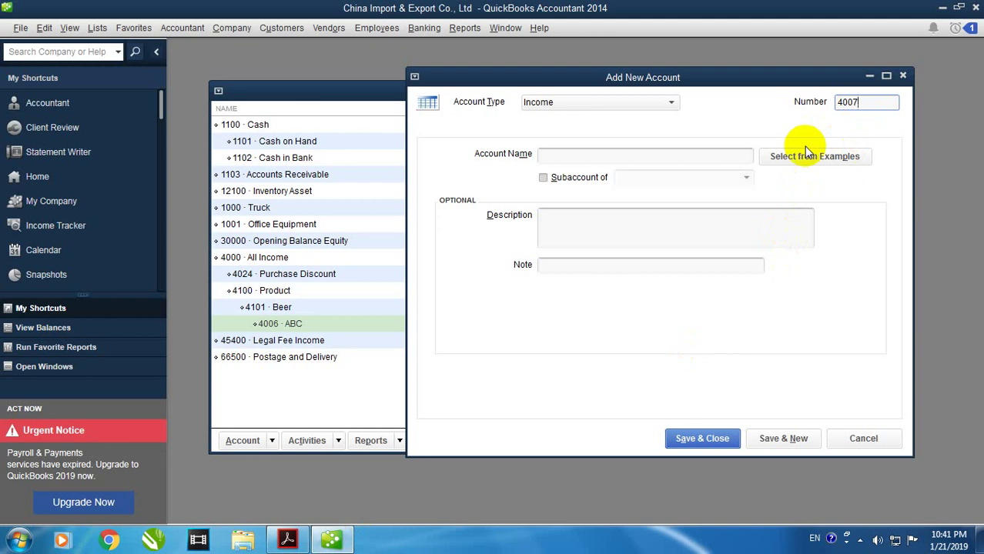
pyautogui.rightClick(711, 152)
pyautogui.click(722, 204)
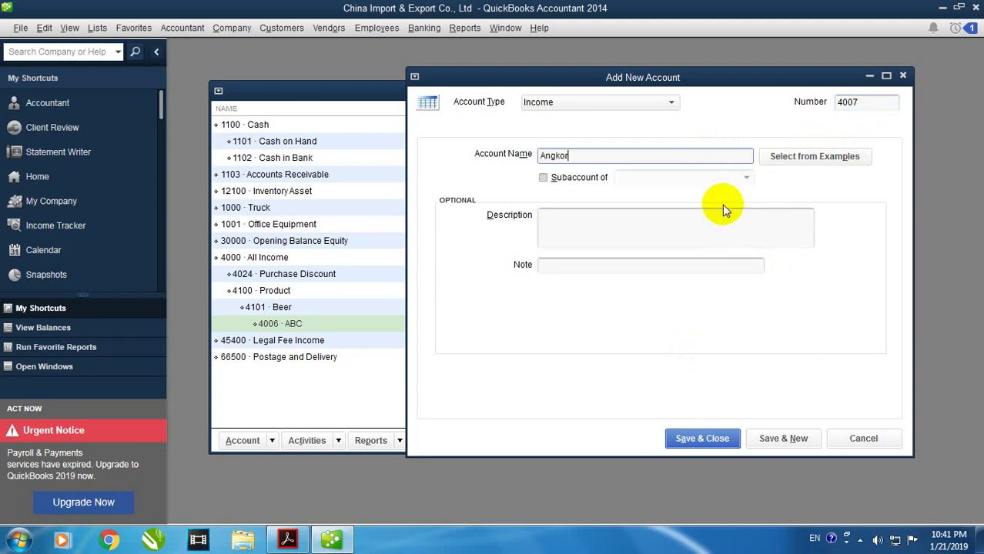
# Make the Angkor account a subaccount of 4101 Beer, and save it while starting another new account.
pyautogui.click(571, 177)
pyautogui.click(751, 183)
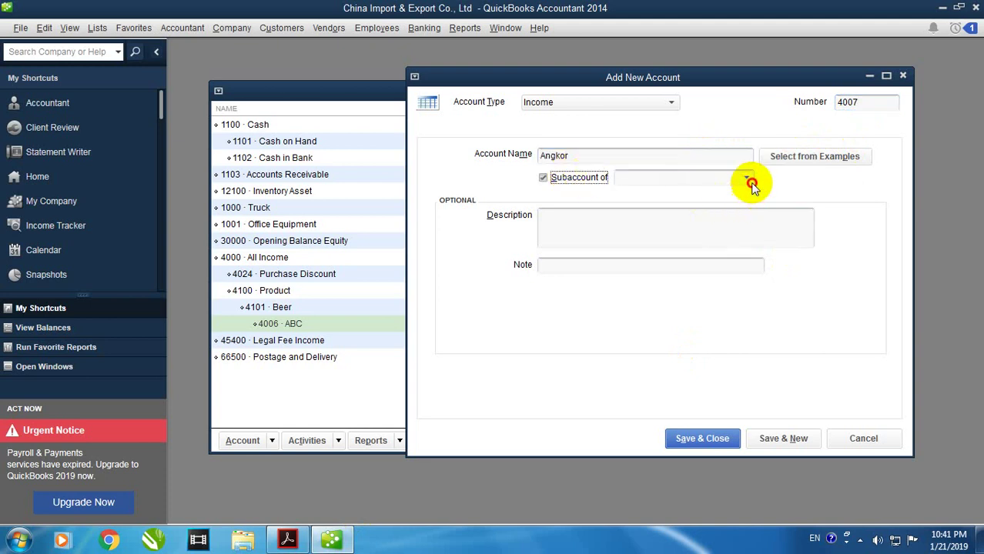
pyautogui.click(661, 271)
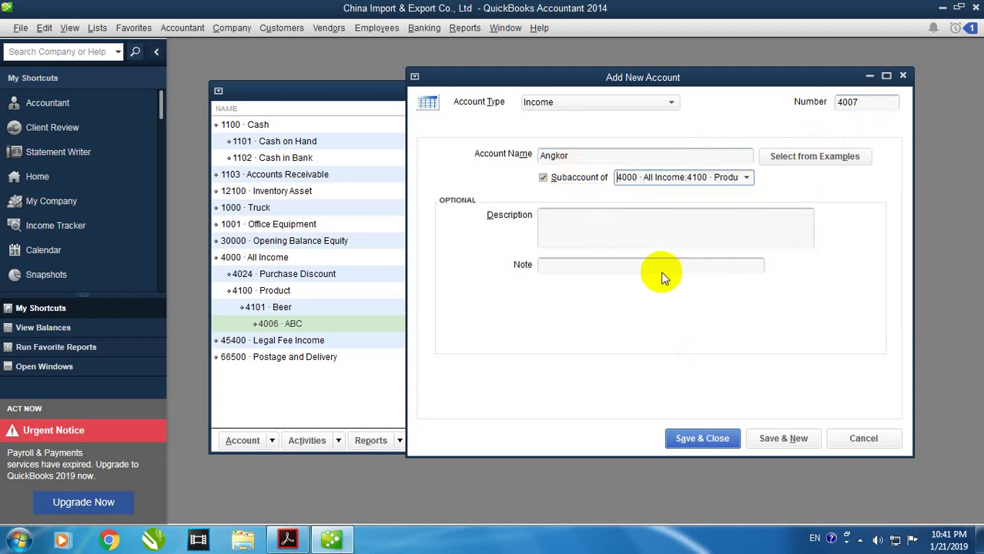
pyautogui.click(775, 435)
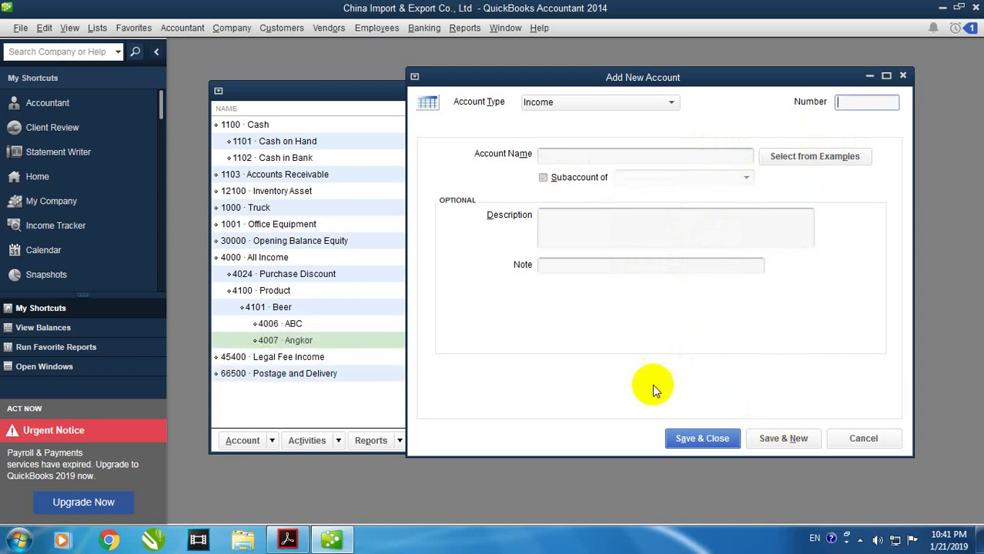
# Copy the name Anchor from the PDF in Adobe Acrobat Reader, and fill the new QuickBooks account with number 4008 and that name.
pyautogui.click(287, 539)
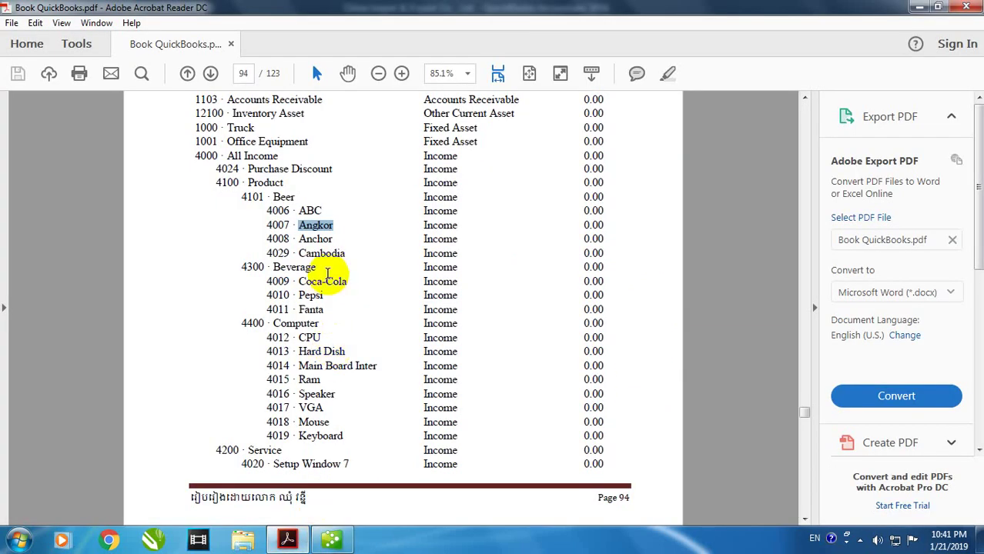
pyautogui.doubleClick(322, 239)
pyautogui.rightClick(321, 240)
pyautogui.click(339, 255)
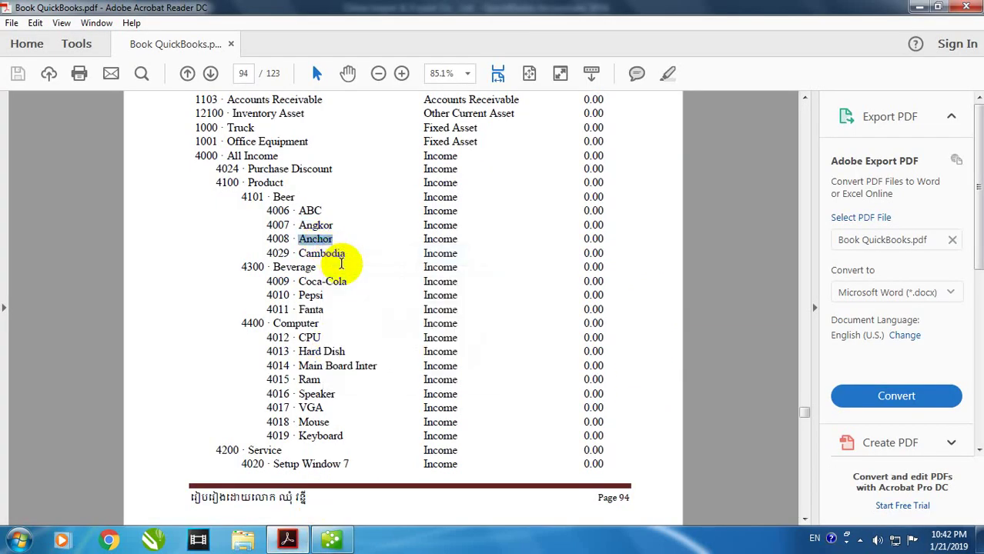
pyautogui.click(331, 540)
pyautogui.click(860, 106)
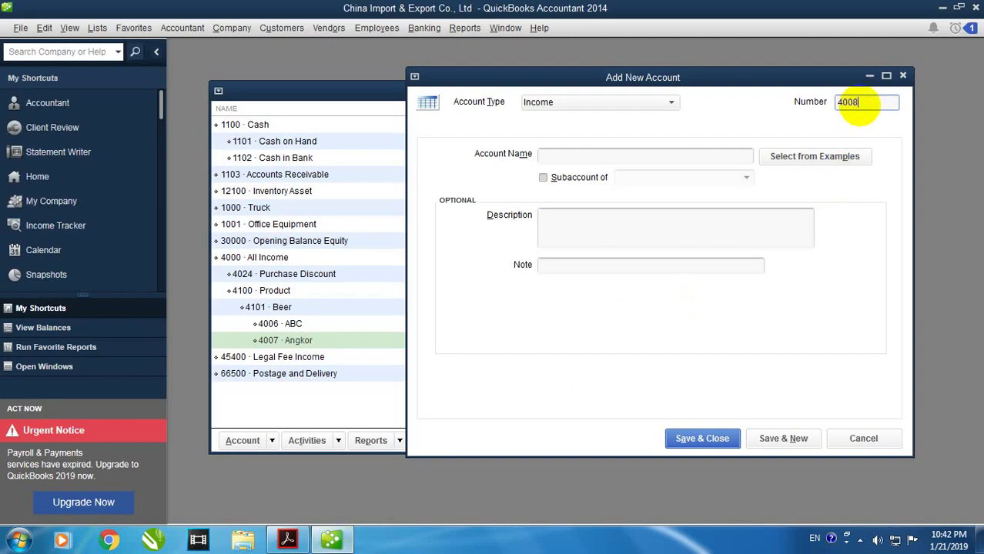
pyautogui.rightClick(641, 158)
pyautogui.click(631, 185)
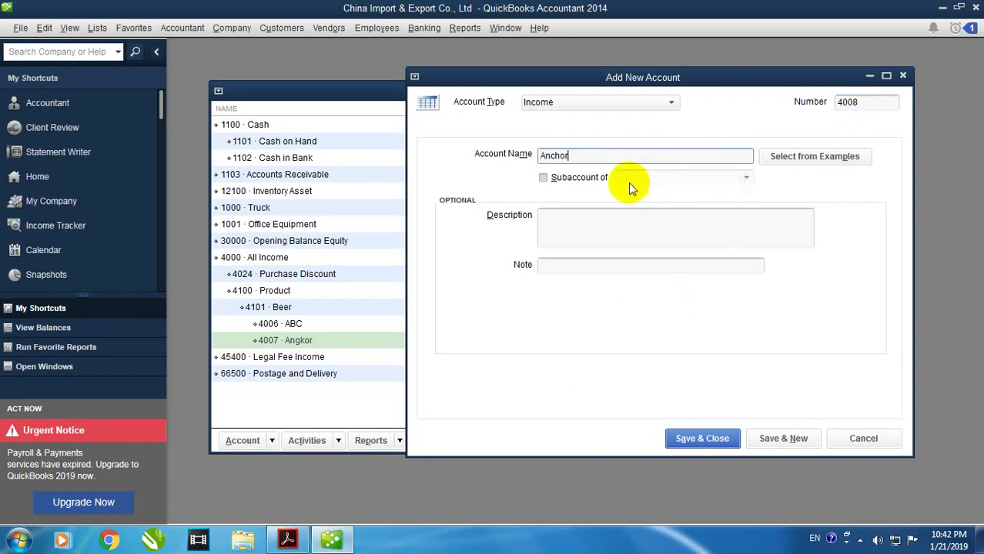
# Make the Anchor account a subaccount of 4101 Beer, and save it while starting another new account.
pyautogui.click(577, 178)
pyautogui.click(746, 180)
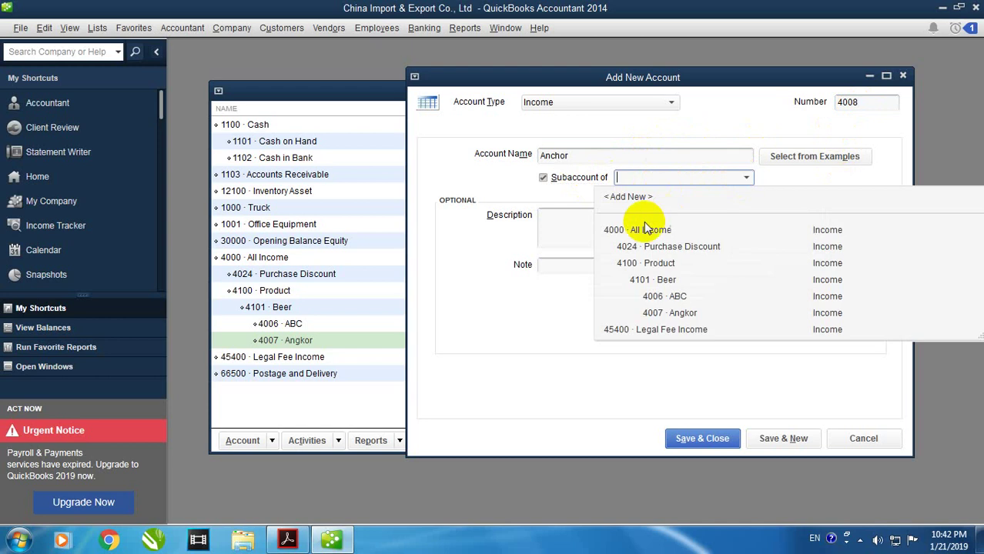
pyautogui.click(653, 281)
pyautogui.click(782, 438)
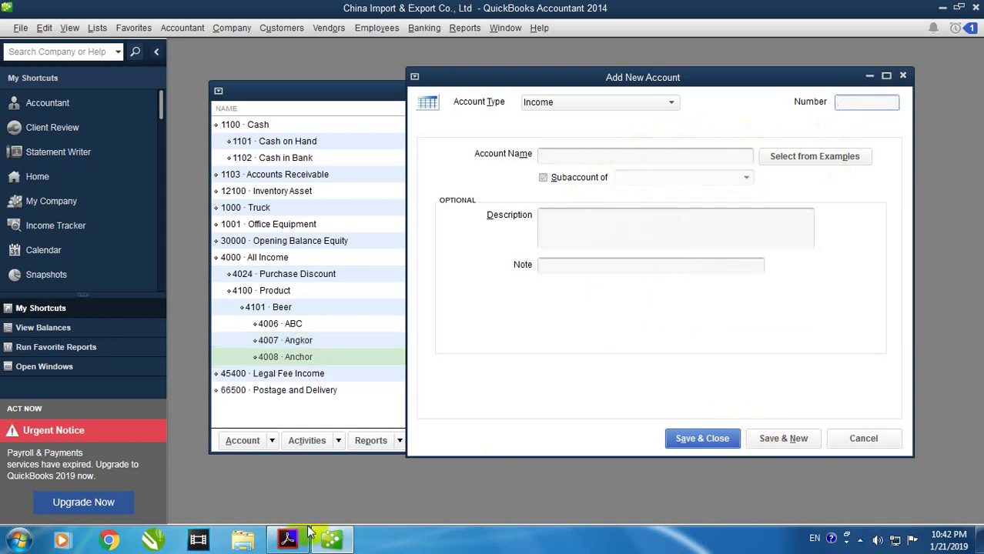
# Copy the name Cambodia from the PDF in Adobe Acrobat Reader, and fill the new QuickBooks account with number 4029 and that name.
pyautogui.click(287, 540)
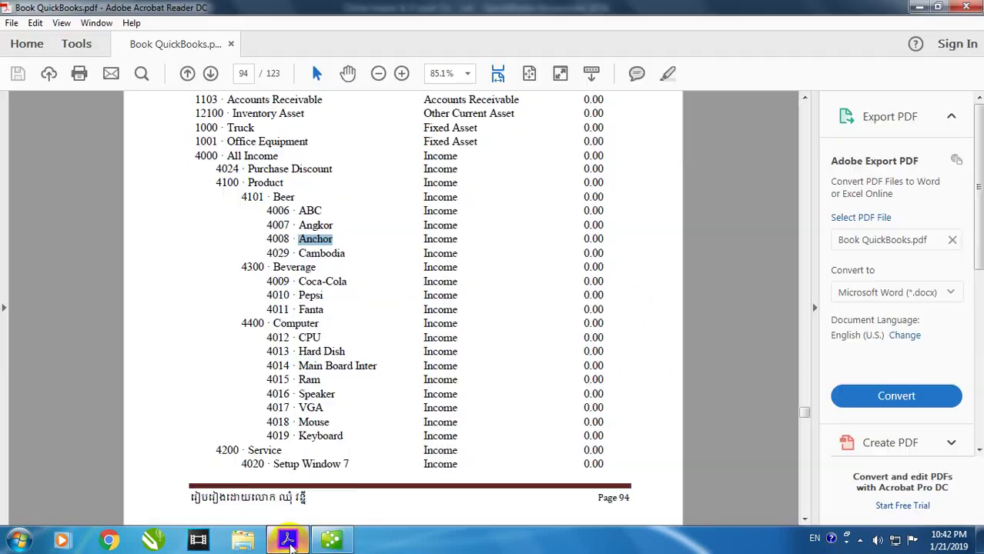
pyautogui.rightClick(322, 253)
pyautogui.click(348, 269)
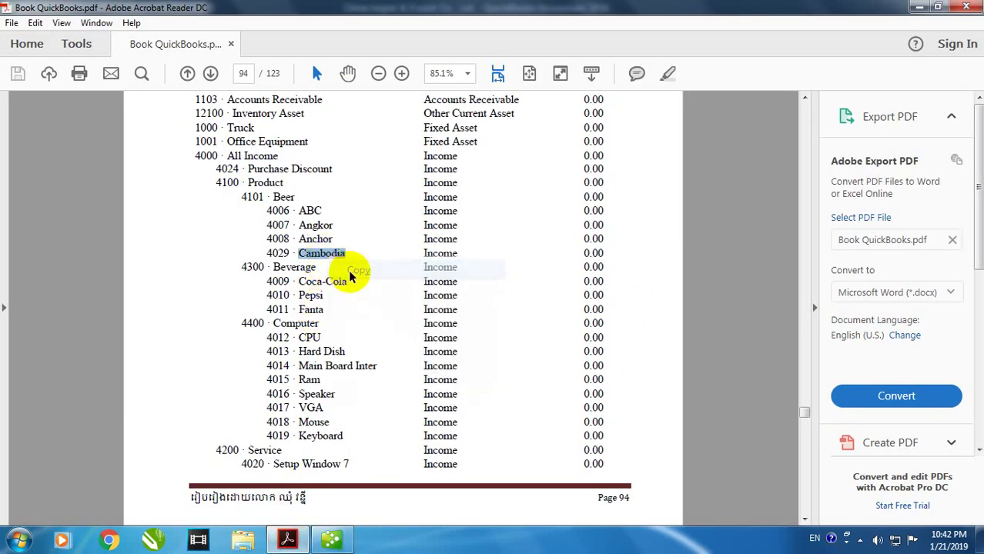
pyautogui.click(332, 540)
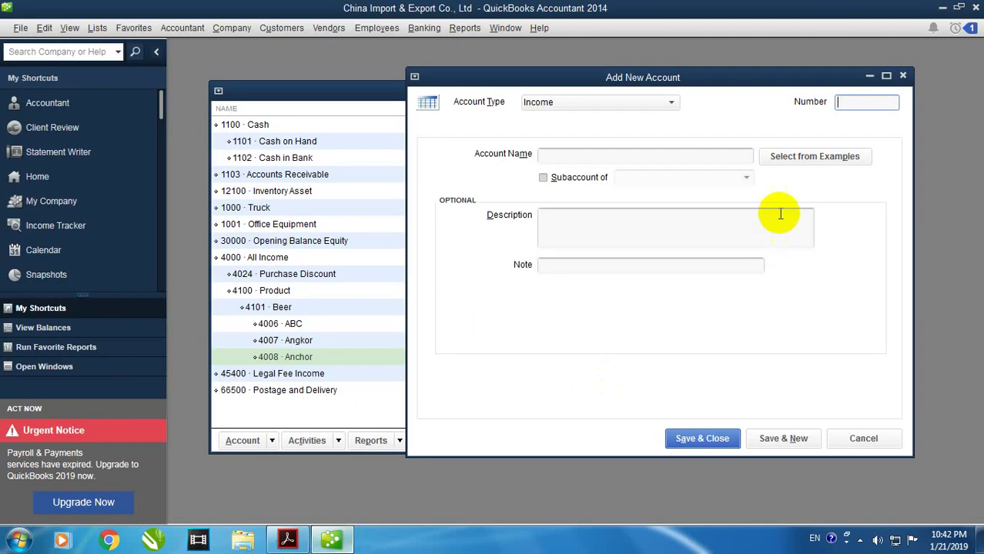
pyautogui.rightClick(853, 104)
pyautogui.click(852, 104)
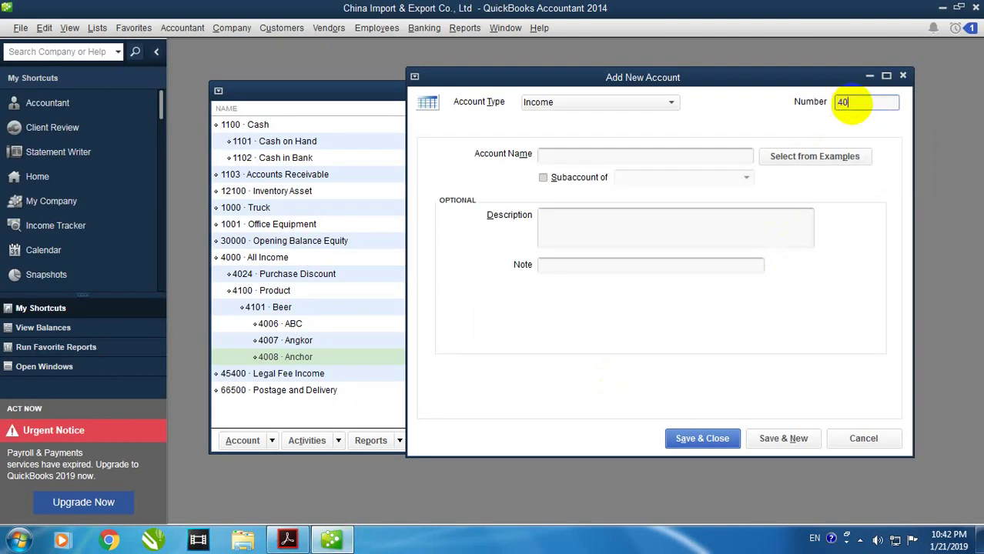
pyautogui.rightClick(644, 157)
pyautogui.click(660, 213)
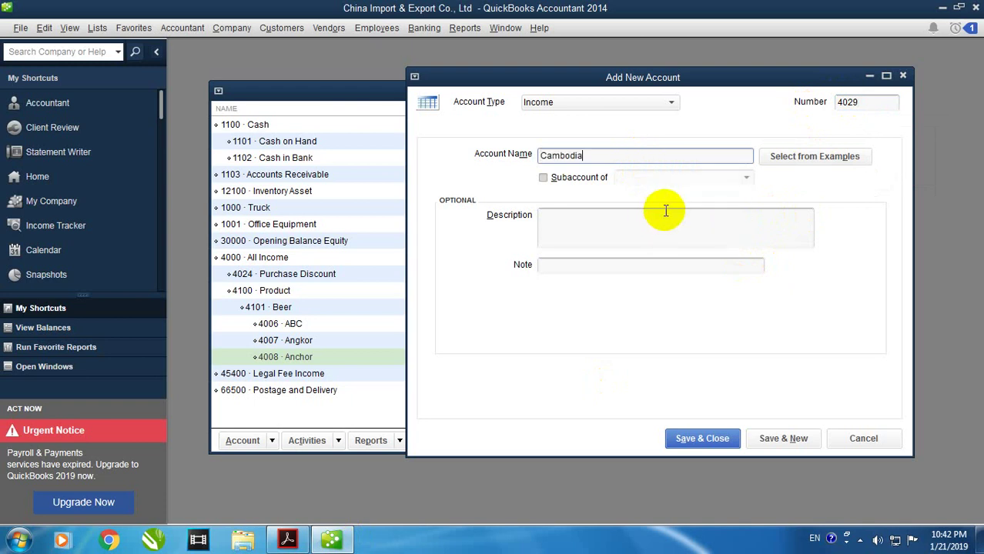
# Make the Cambodia account a subaccount of 4101 Beer, and save it while starting another new account.
pyautogui.click(593, 179)
pyautogui.click(745, 178)
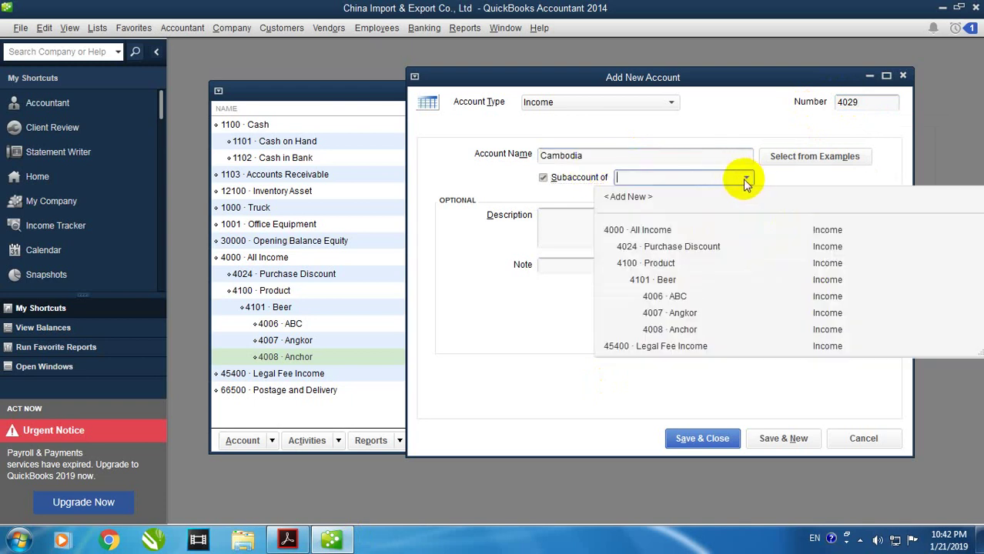
pyautogui.click(667, 280)
pyautogui.click(791, 445)
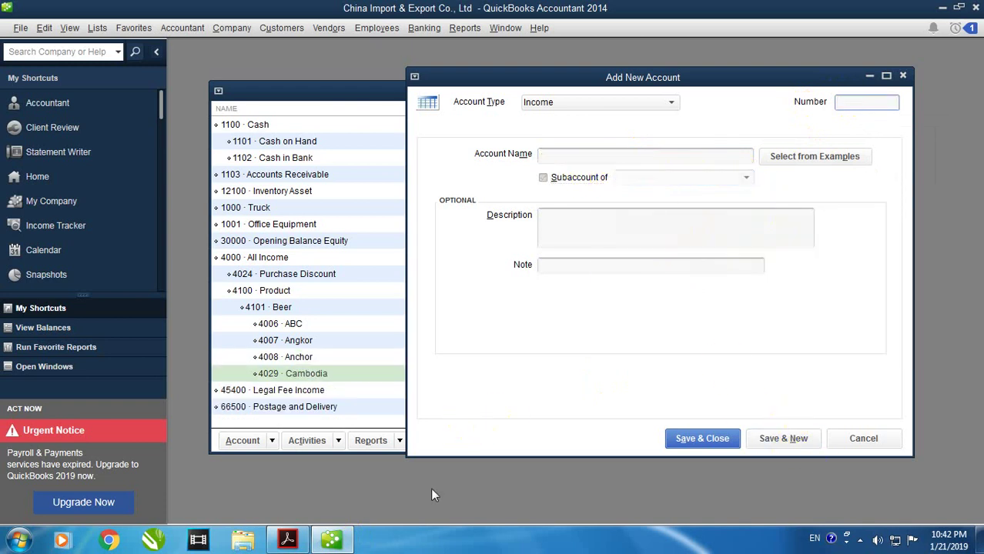
# Copy the name Beverage from the PDF in Adobe Acrobat Reader, and save it in QuickBooks as income account 4300 while starting another new account.
pyautogui.click(287, 539)
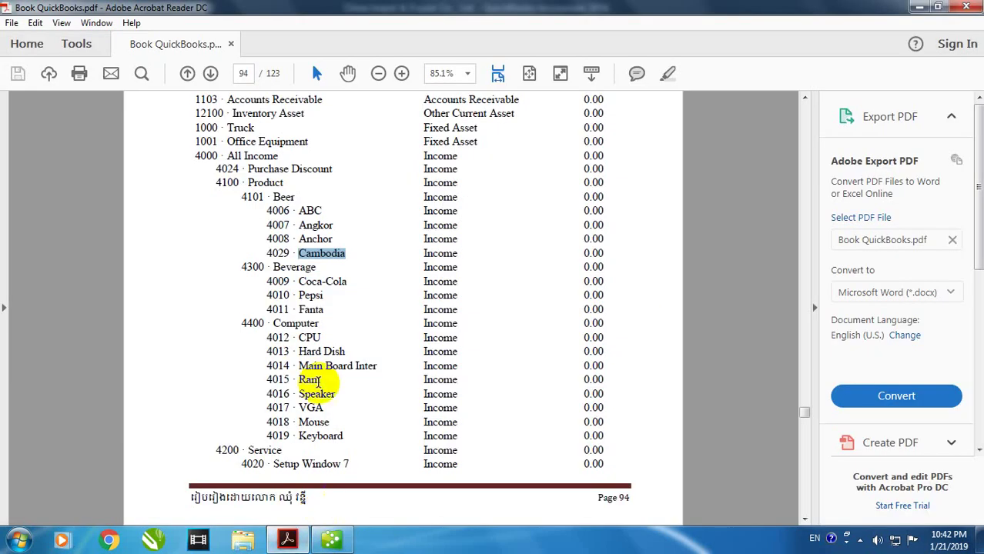
pyautogui.rightClick(289, 274)
pyautogui.click(301, 280)
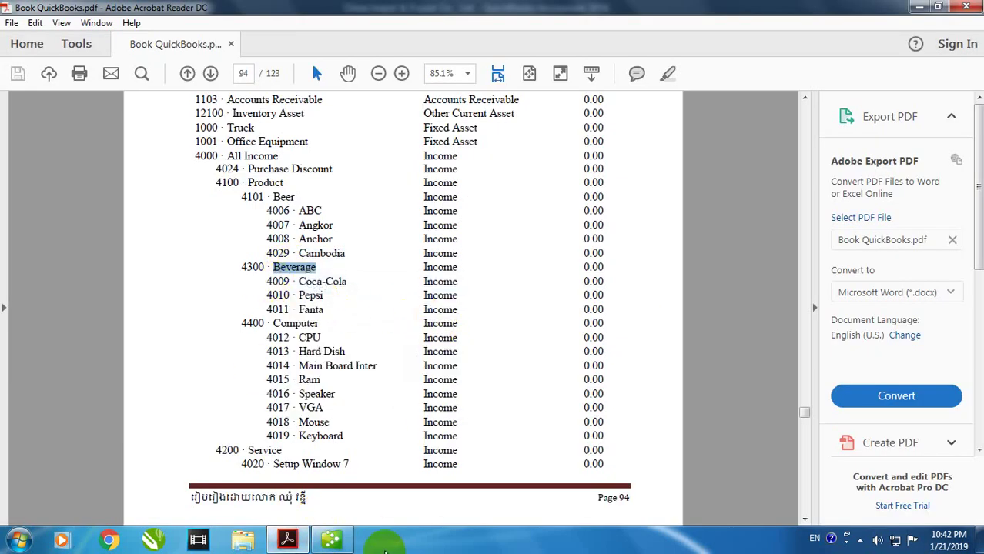
pyautogui.click(331, 539)
pyautogui.click(850, 110)
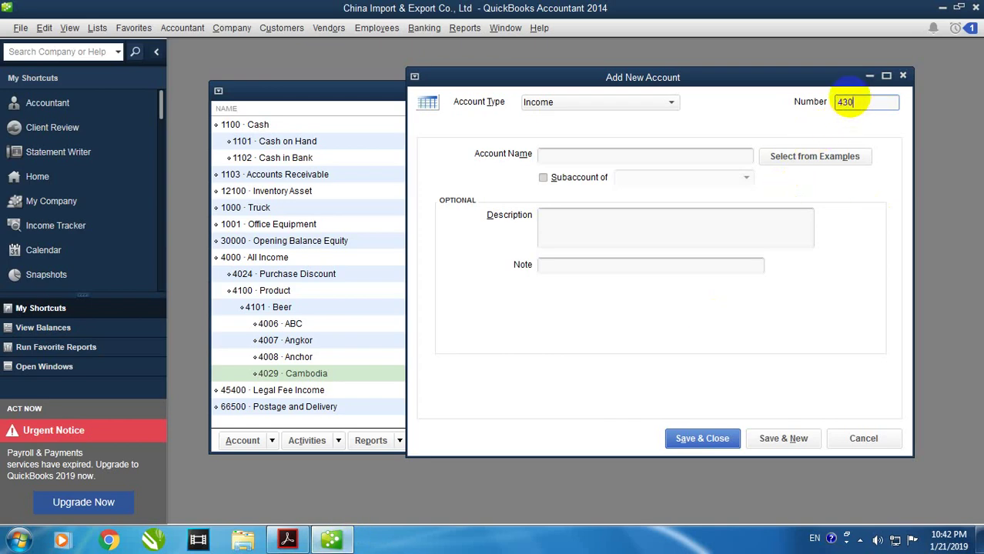
pyautogui.rightClick(628, 151)
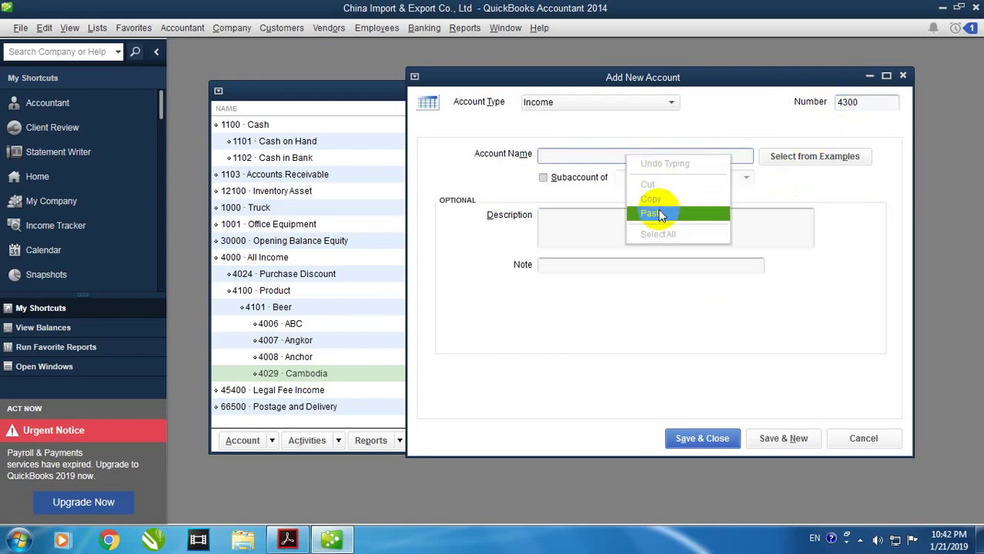
pyautogui.click(651, 212)
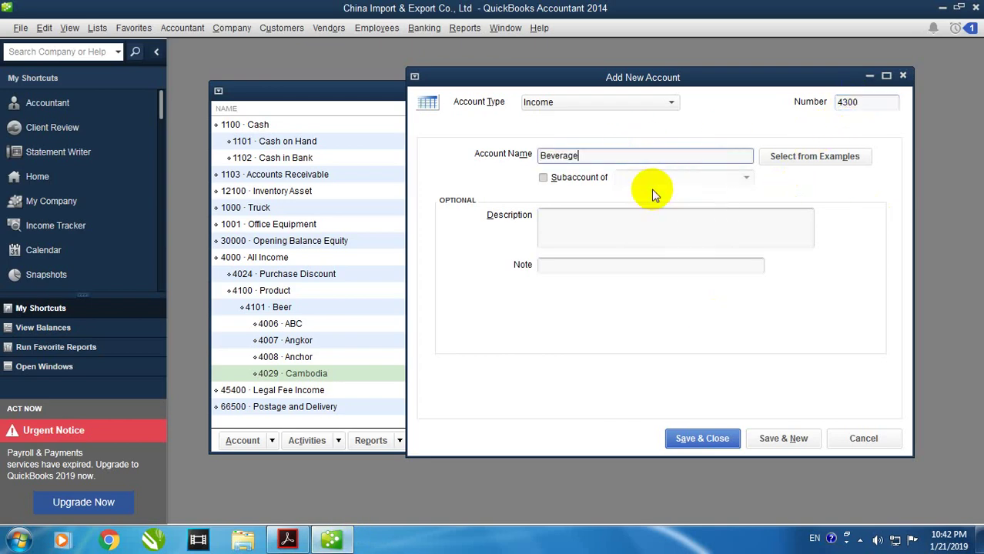
pyautogui.click(782, 438)
# Copy the name Coca-Cola from the PDF in Adobe Acrobat Reader, and fill the new QuickBooks account with number 4009 and that name.
pyautogui.click(287, 541)
pyautogui.scroll(-1, 264, 374)
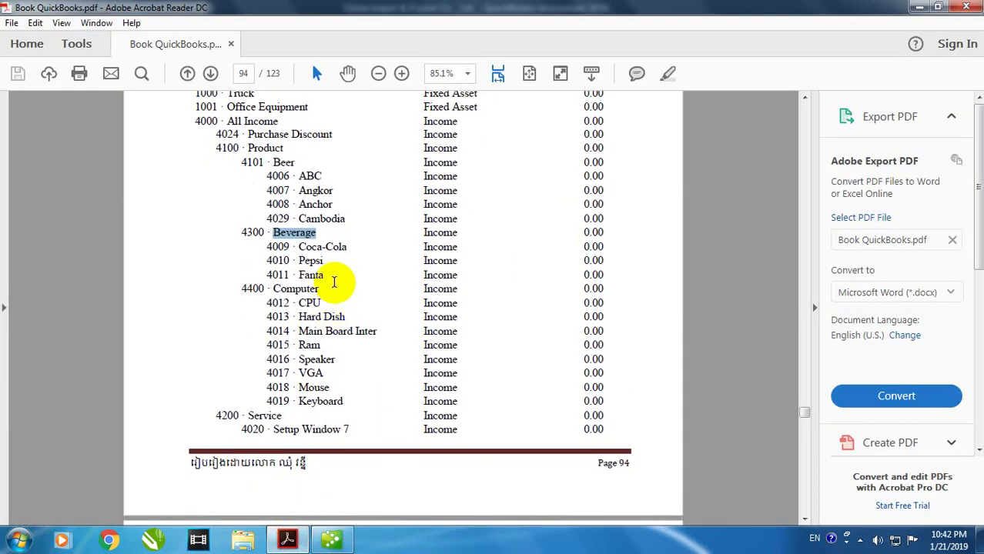
pyautogui.moveTo(351, 247); pyautogui.dragTo(304, 253)
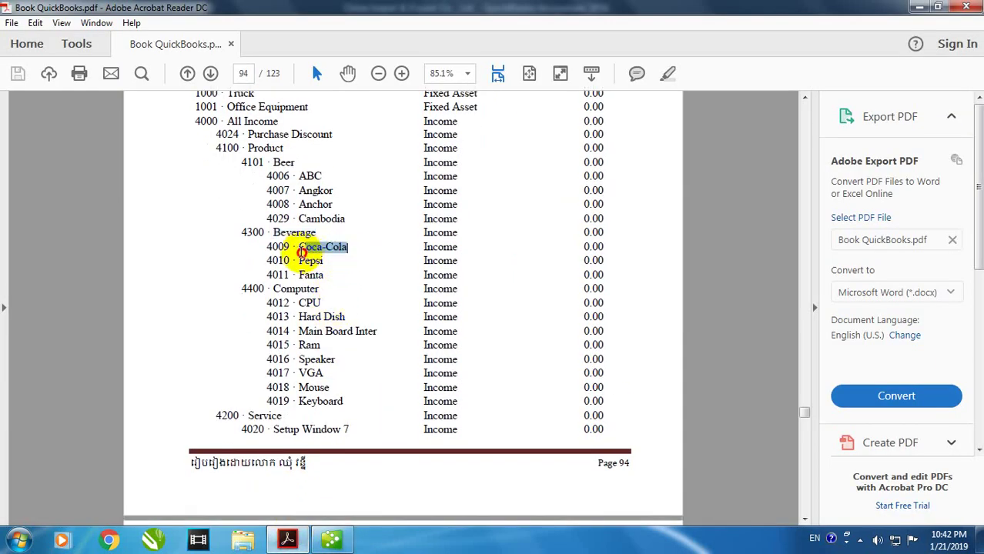
pyautogui.rightClick(304, 256)
pyautogui.click(323, 267)
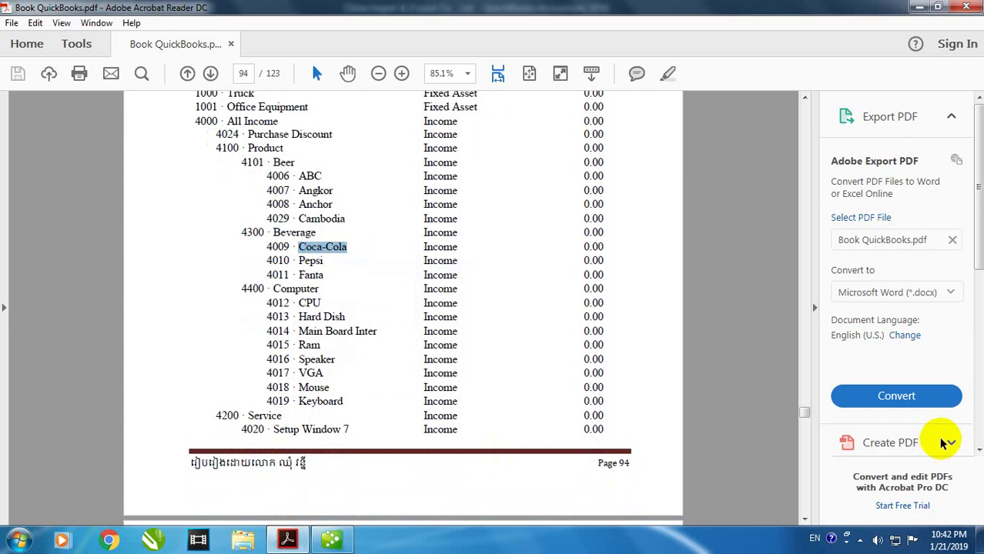
pyautogui.click(331, 540)
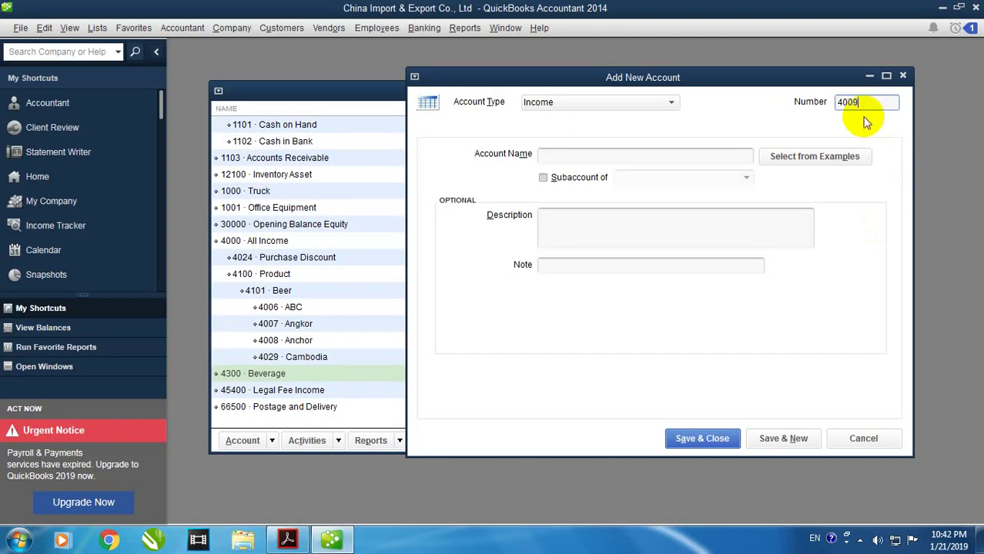
pyautogui.rightClick(619, 159)
pyautogui.click(651, 216)
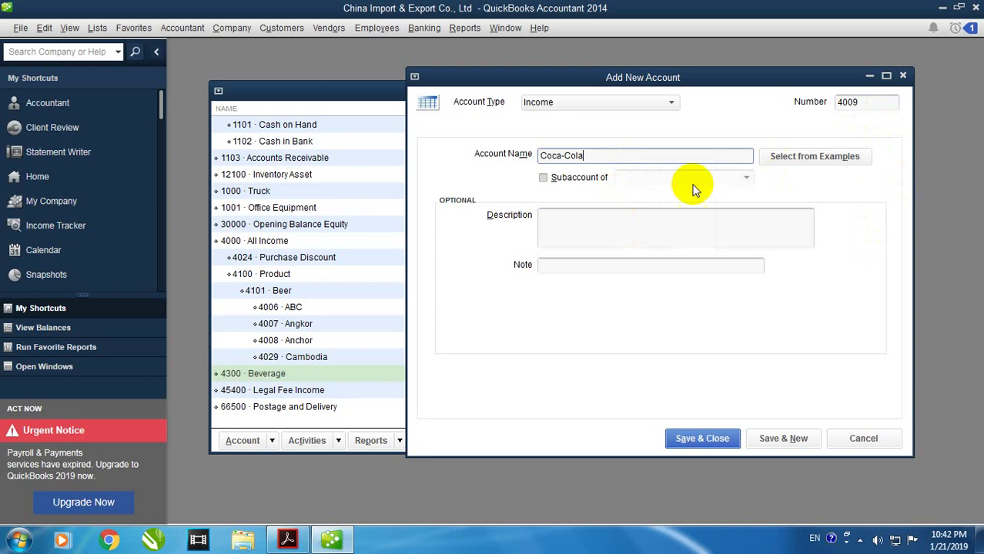
# Make the Coca-Cola account a subaccount of 4300 Beverage, and save it while starting another new account.
pyautogui.click(578, 177)
pyautogui.click(746, 177)
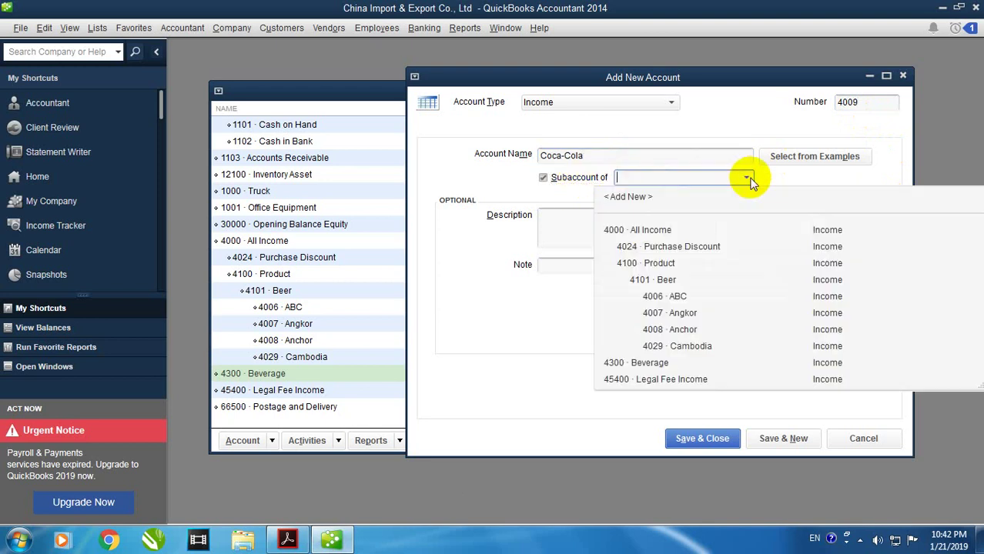
pyautogui.click(653, 362)
pyautogui.click(782, 438)
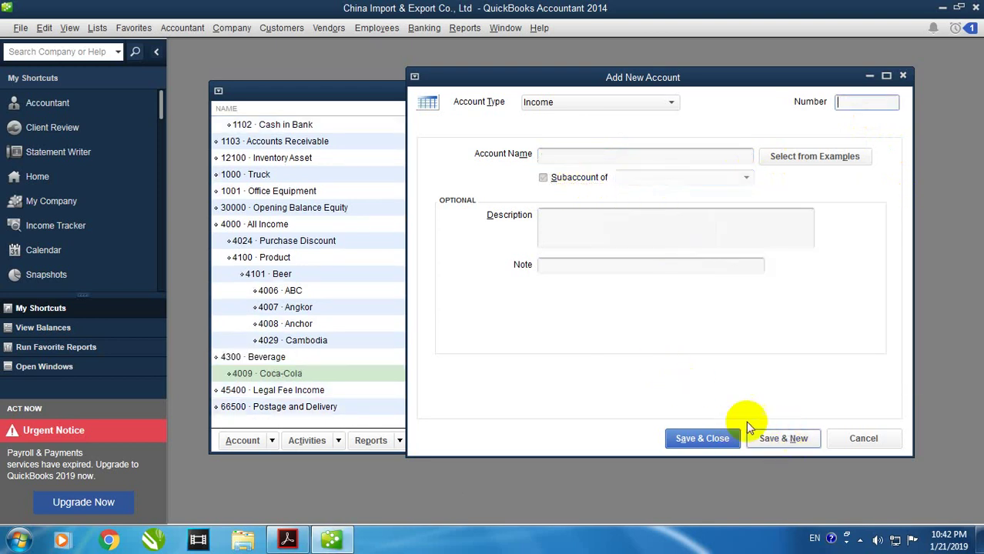
# Switch to the PDF account list in Adobe Acrobat Reader for the next account name.
pyautogui.click(287, 539)
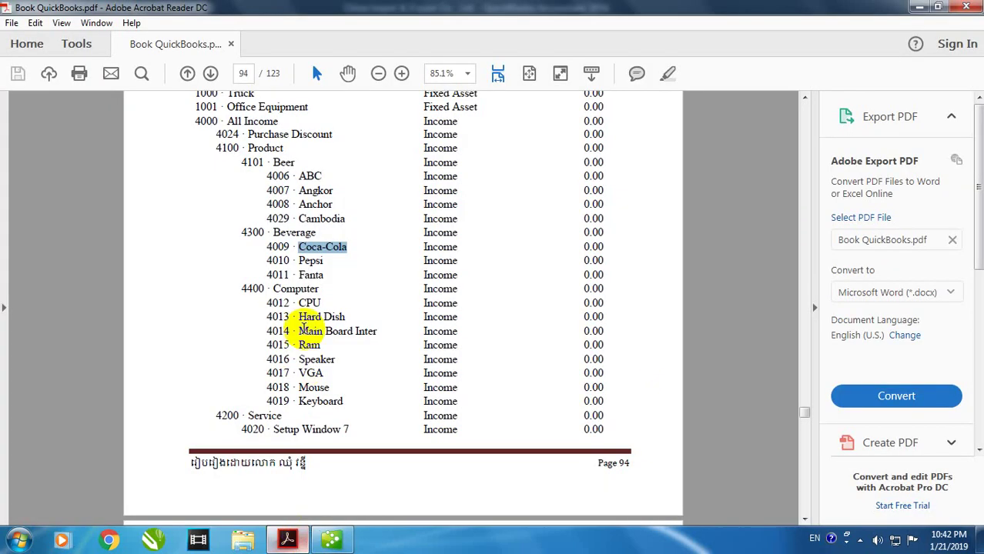
# Copy the account name Pepsi from the chart of accounts in the PDF.
pyautogui.moveTo(319, 263); pyautogui.dragTo(323, 263)
pyautogui.rightClick(323, 263)
pyautogui.click(352, 275)
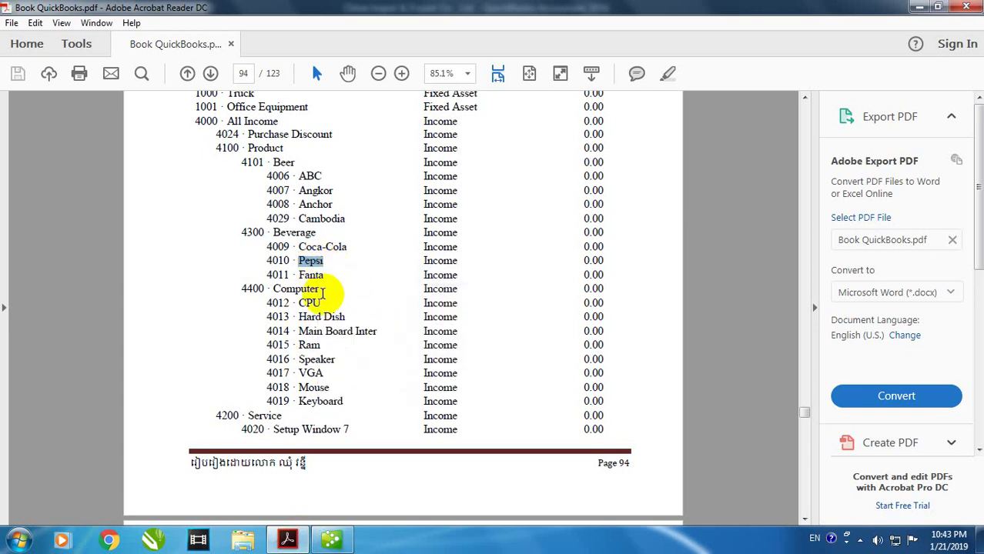
# Switch to QuickBooks and save a new income account 4010 named Pepsi as a subaccount of 4300 · Beverage.
pyautogui.click(347, 541)
pyautogui.click(862, 103)
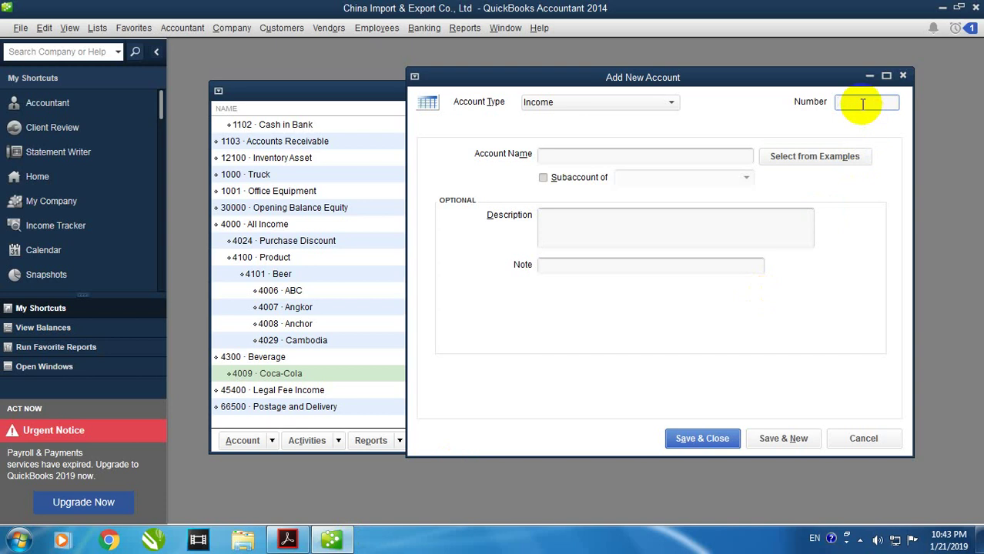
pyautogui.write('4010')
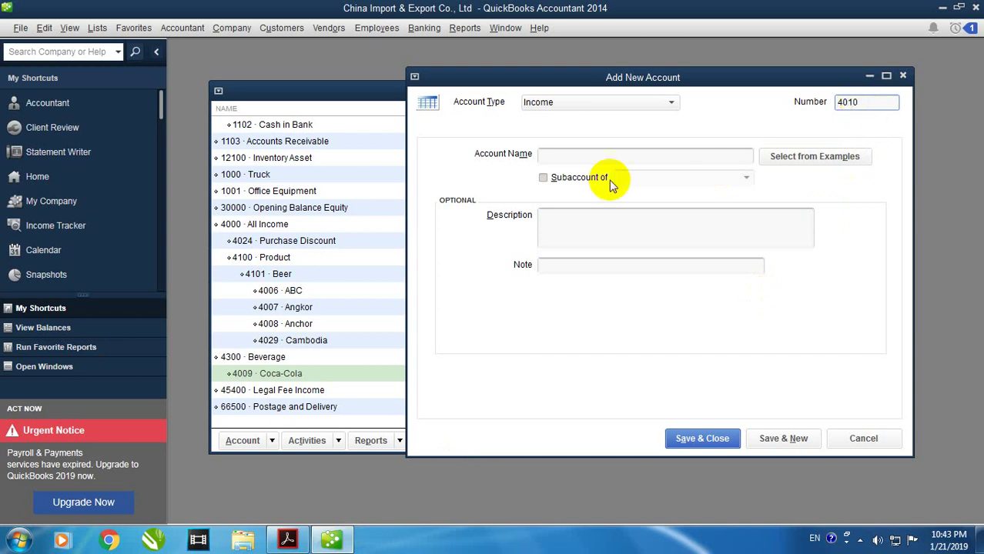
pyautogui.click(614, 158)
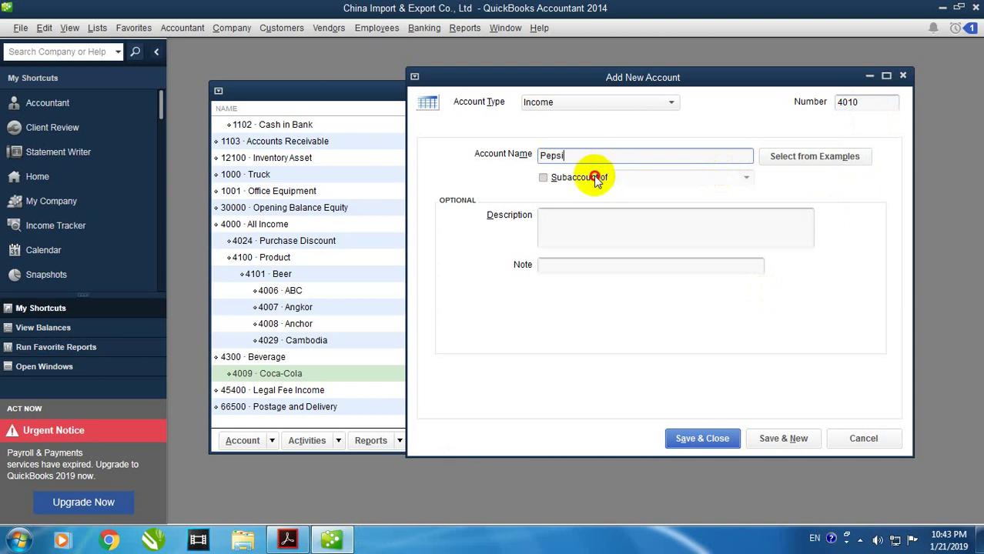
pyautogui.click(596, 178)
pyautogui.click(741, 177)
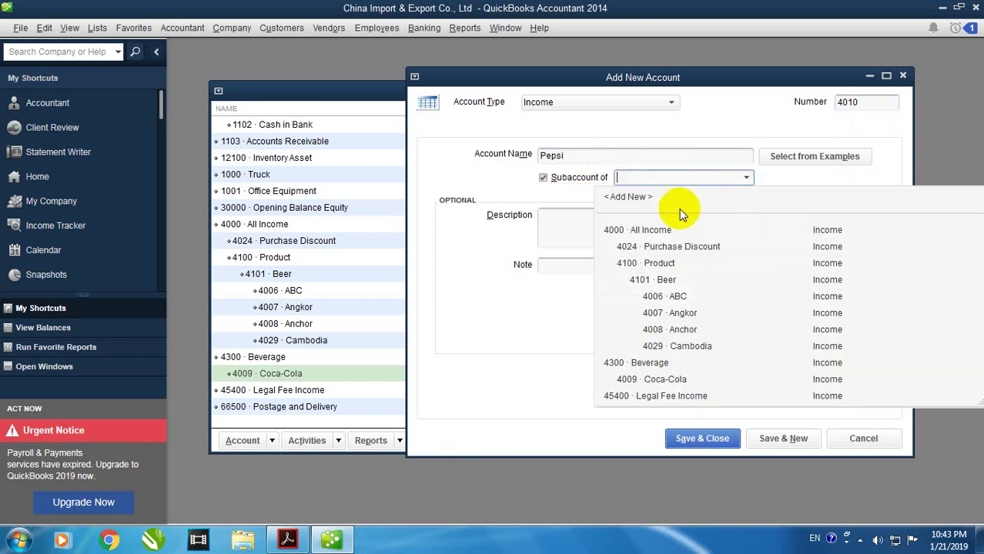
pyautogui.click(655, 363)
pyautogui.click(781, 437)
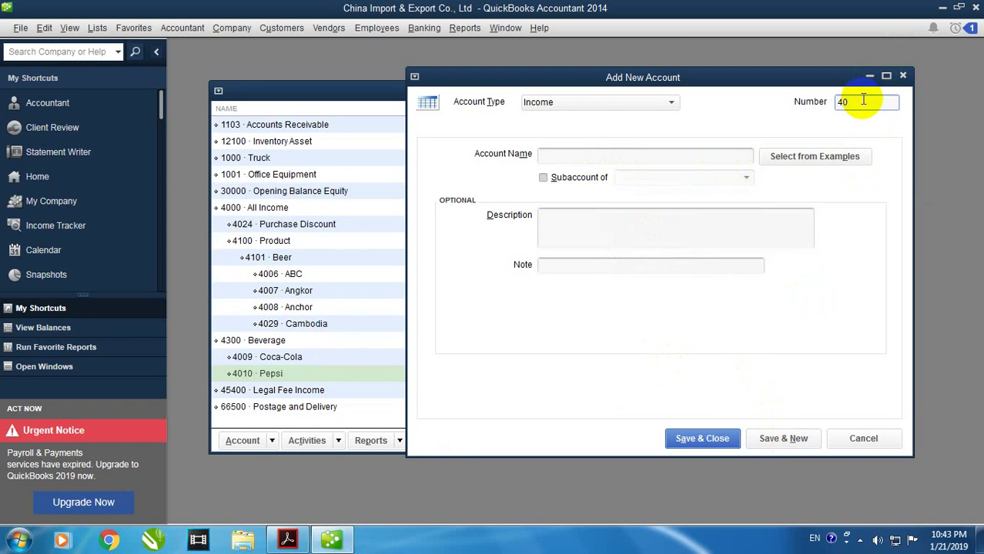
# Check the next beverage in the PDF, and save income account 4011 named Fanta in QuickBooks as a subaccount of 4300 · Beverage.
pyautogui.click(288, 540)
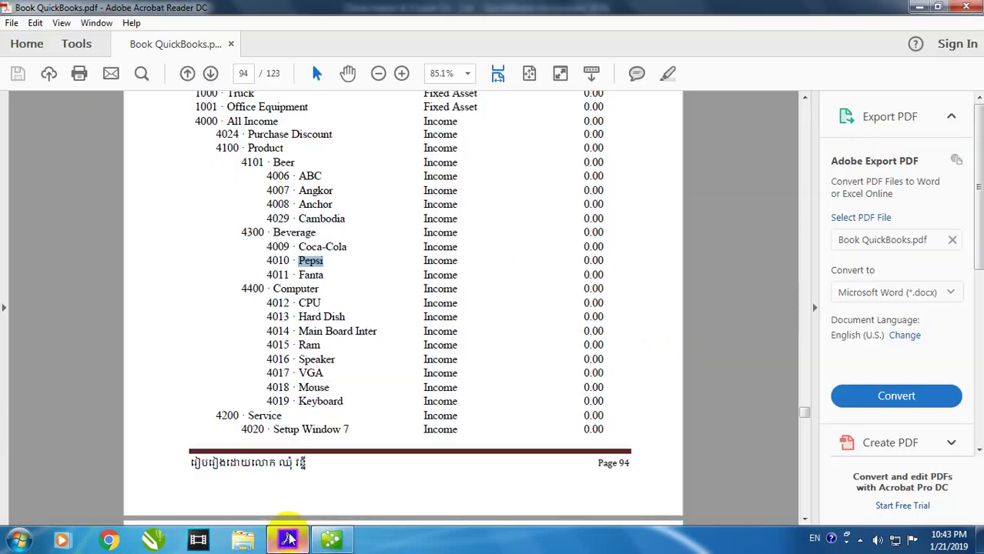
pyautogui.click(331, 541)
pyautogui.click(618, 153)
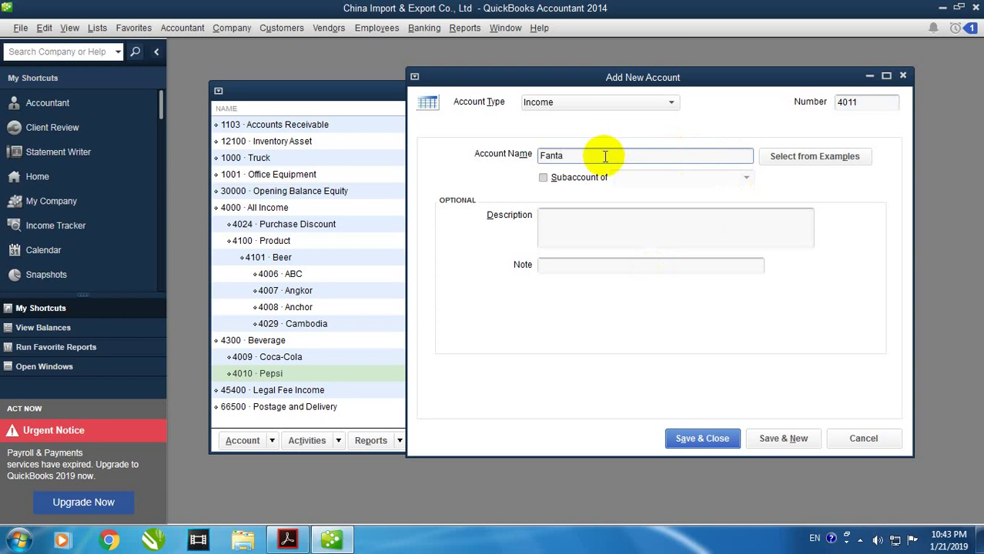
pyautogui.click(584, 177)
pyautogui.click(740, 179)
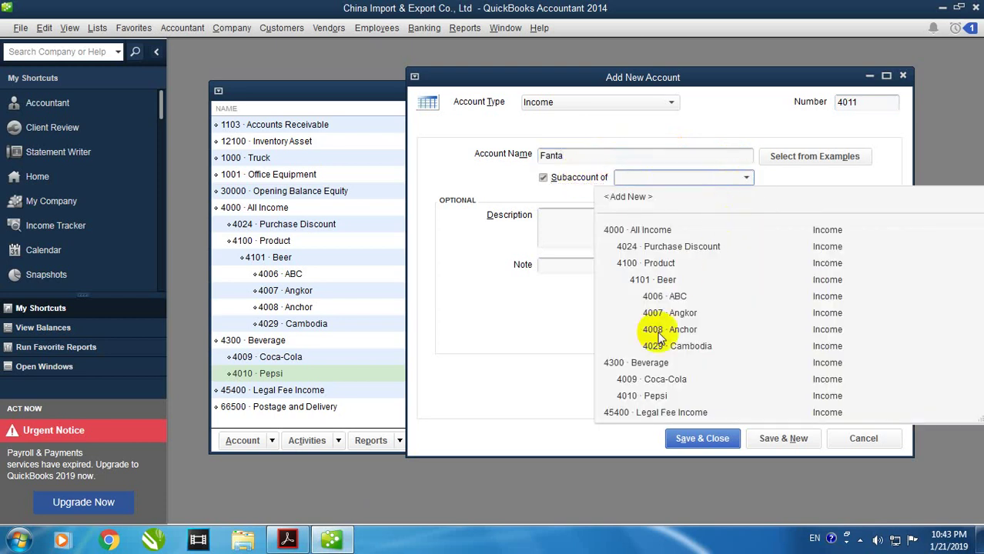
pyautogui.click(654, 363)
pyautogui.click(781, 438)
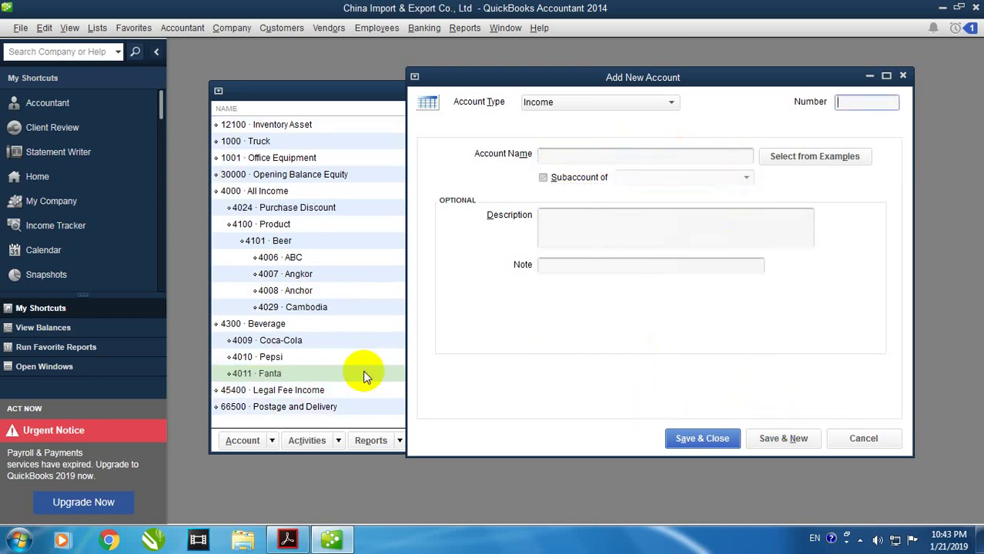
# Check the next category in the PDF, and save income account 4400 named Computer in QuickBooks without a parent account.
pyautogui.click(291, 535)
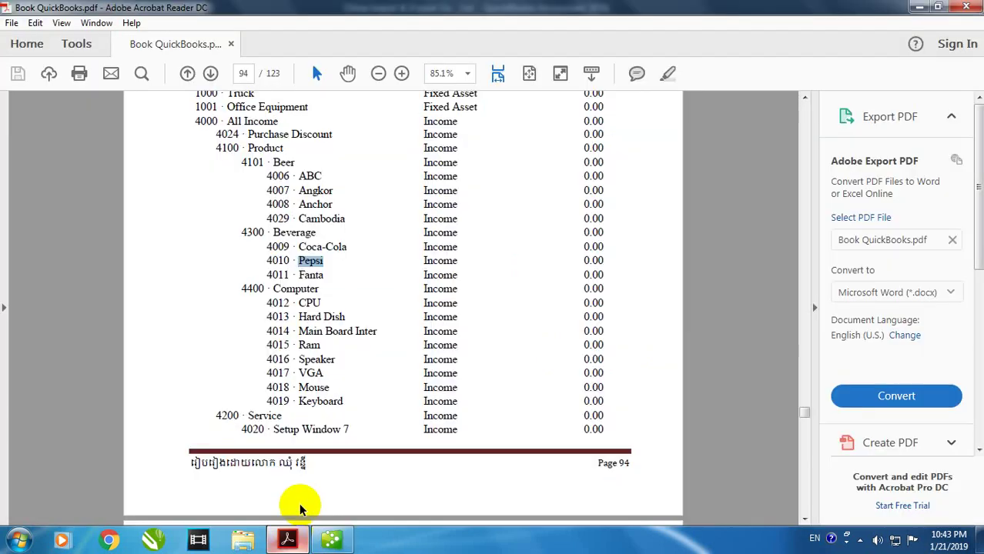
pyautogui.scroll(-1, 356, 290)
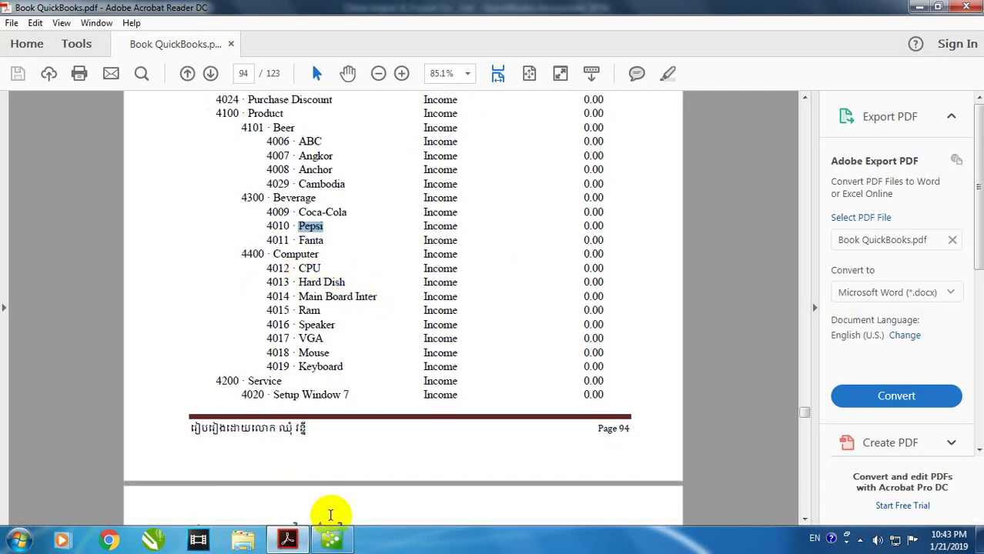
pyautogui.click(331, 539)
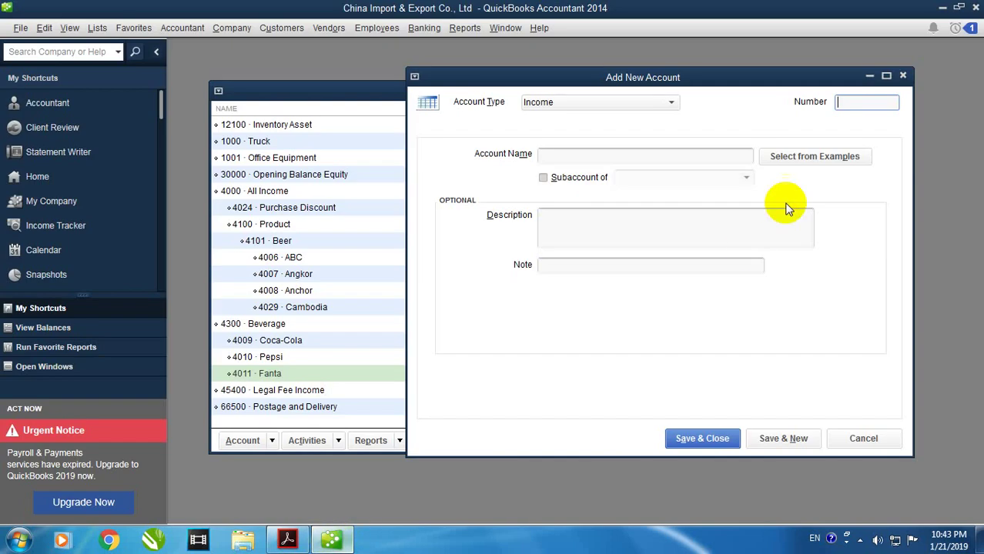
pyautogui.click(622, 101)
pyautogui.click(622, 101)
pyautogui.click(847, 101)
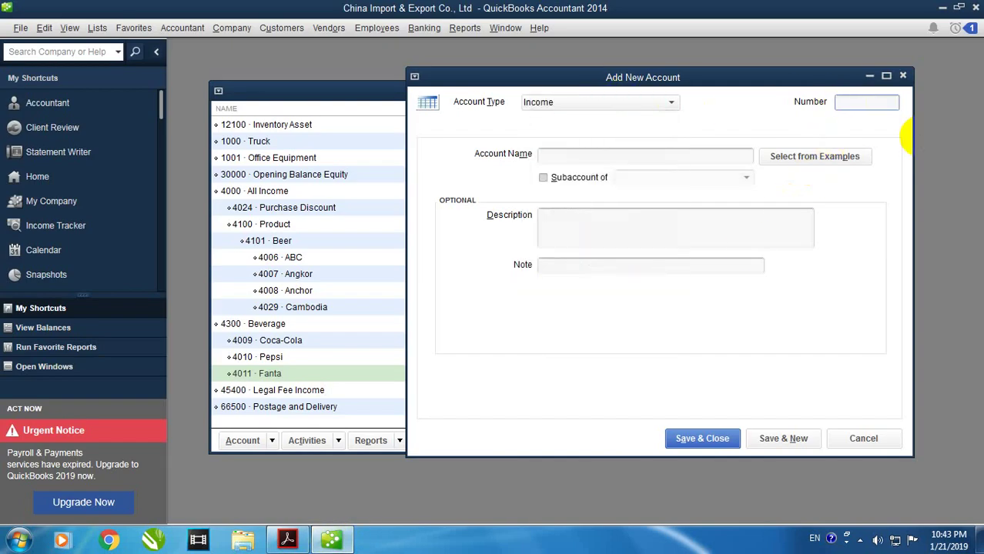
pyautogui.write('4400')
pyautogui.click(655, 154)
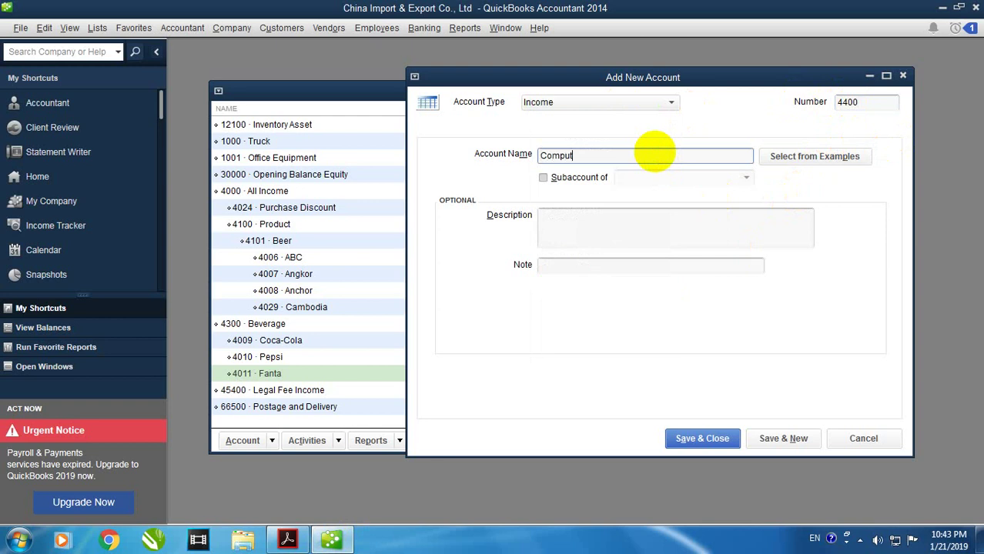
pyautogui.click(779, 439)
# Switch to the PDF and copy the account name CPU listed under Computer.
pyautogui.click(287, 539)
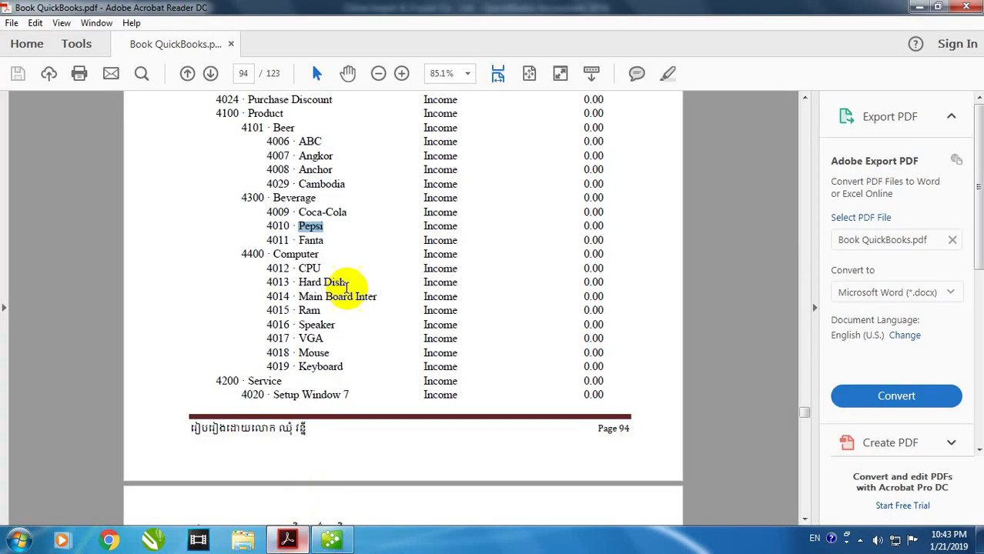
pyautogui.scroll(-1, 409, 246)
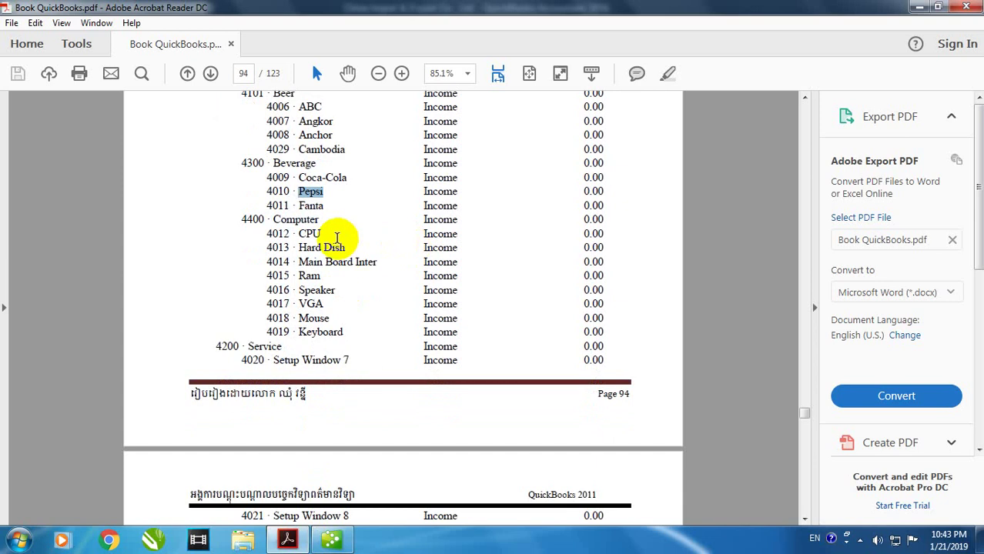
pyautogui.click(282, 245)
pyautogui.doubleClick(312, 234)
pyautogui.rightClick(317, 237)
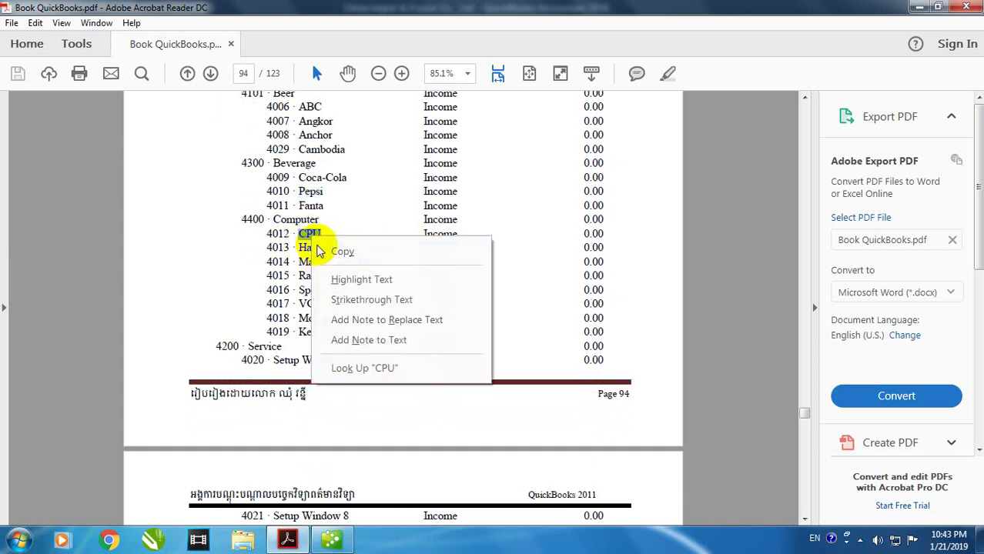
pyautogui.click(339, 250)
# Switch to QuickBooks and save income account 4012 named CPU as a subaccount of 4400 · Computer.
pyautogui.click(331, 539)
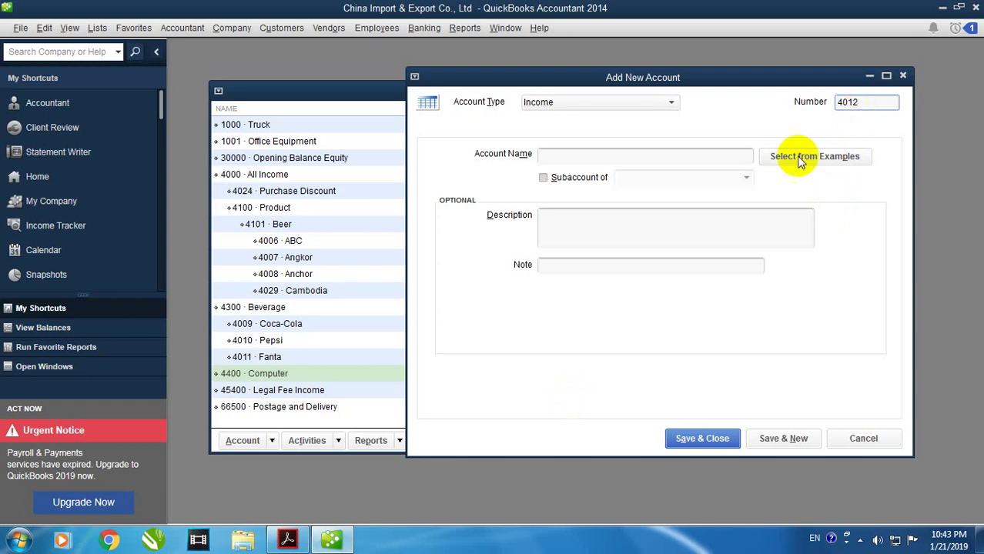
pyautogui.click(688, 154)
pyautogui.write('CPU')
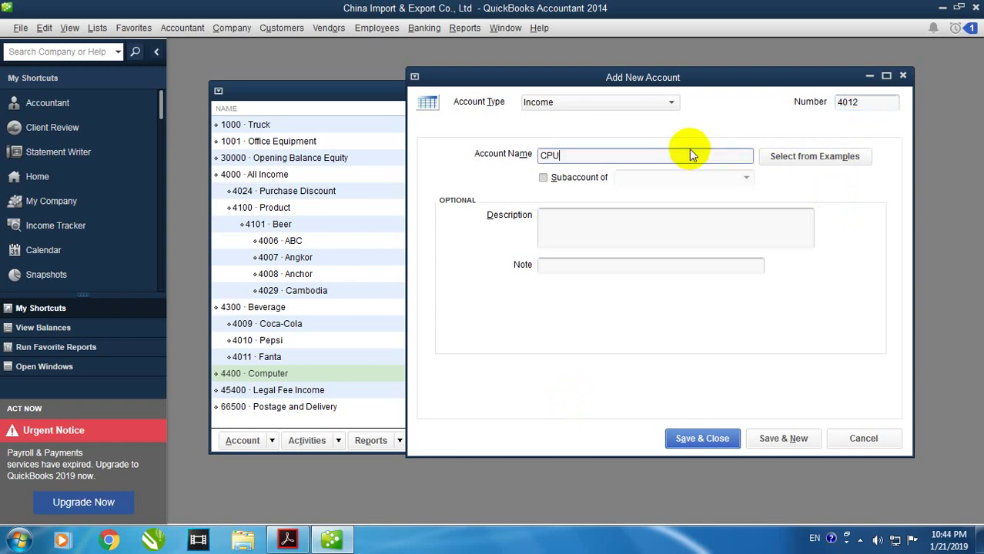
pyautogui.click(581, 178)
pyautogui.click(734, 180)
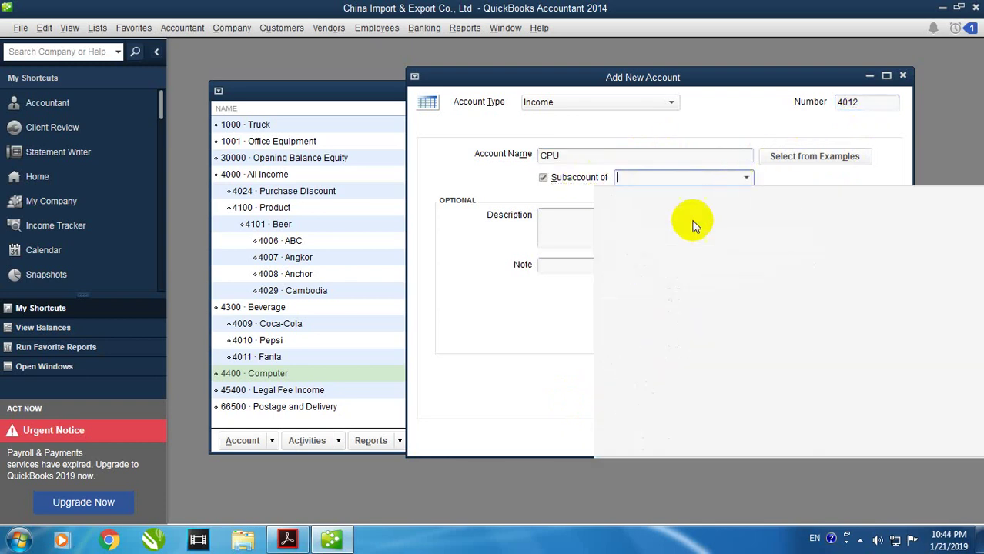
pyautogui.click(651, 489)
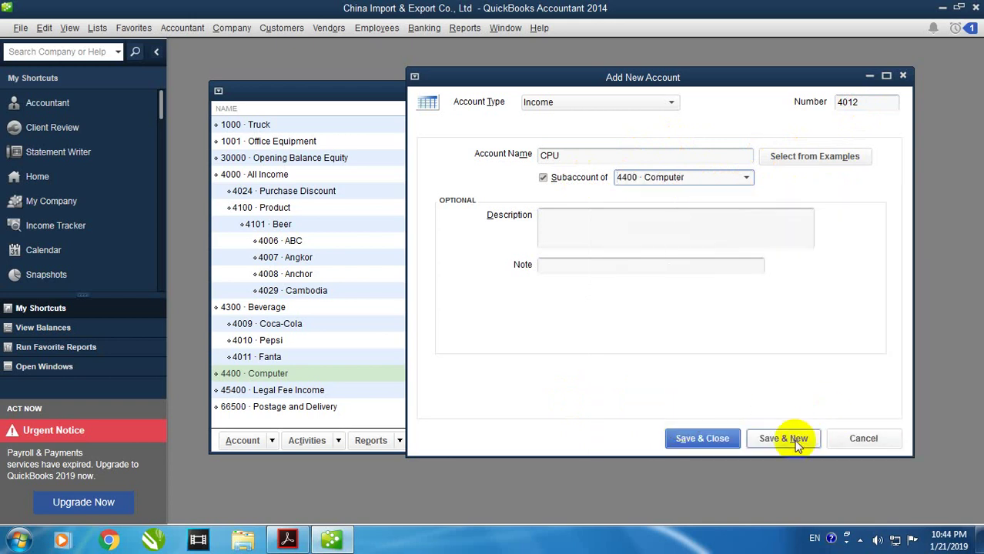
pyautogui.click(791, 439)
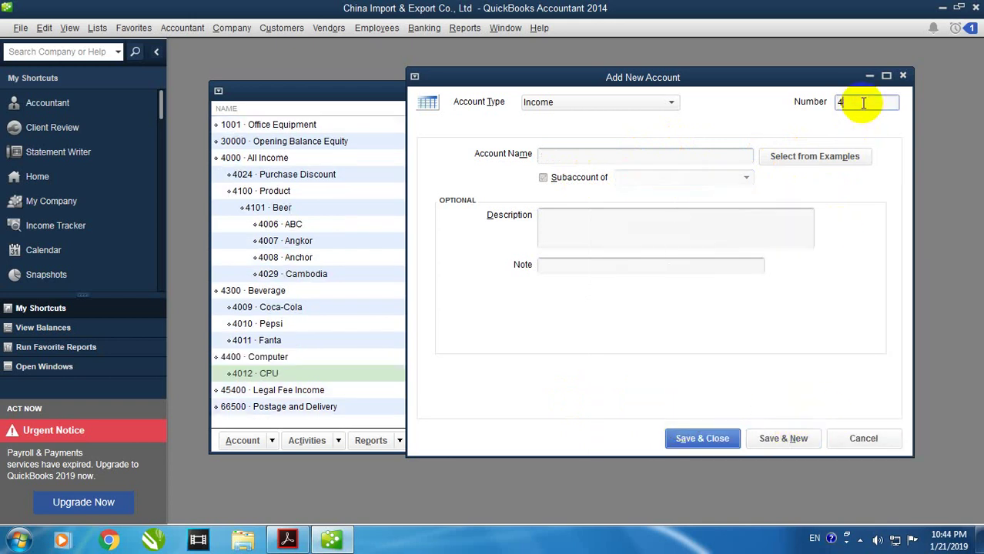
pyautogui.click(569, 155)
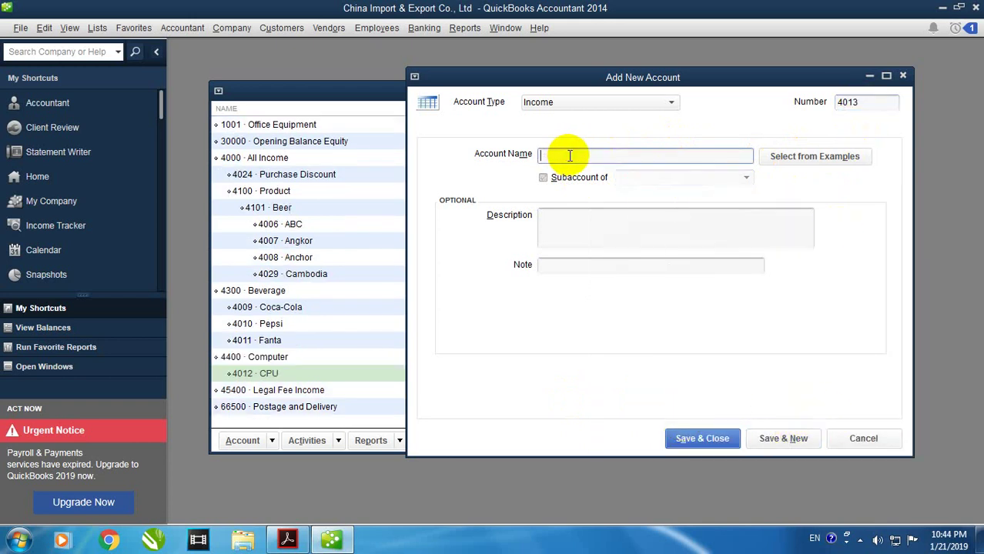
pyautogui.click(596, 214)
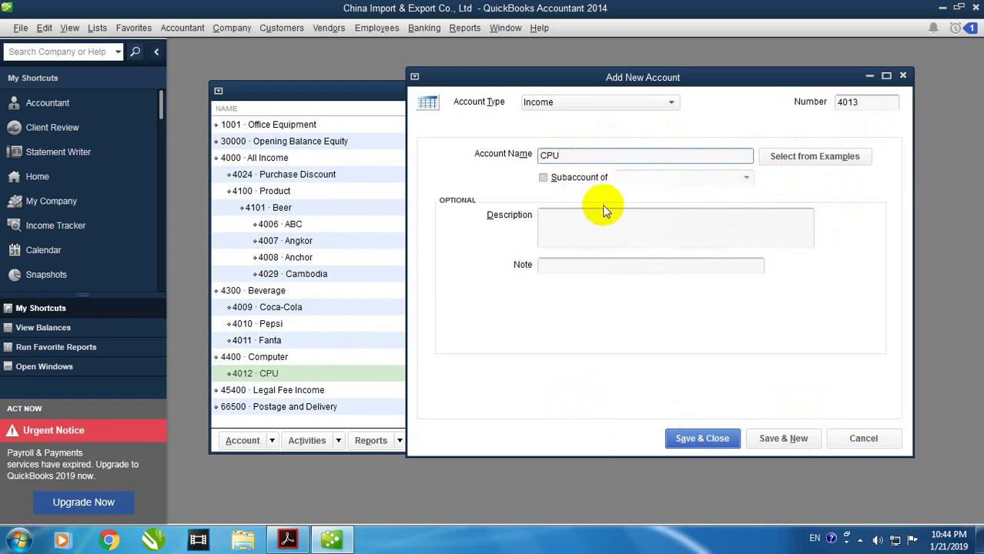
pyautogui.press('BackSpace')
pyautogui.press('BackSpace')
pyautogui.press('BackSpace')
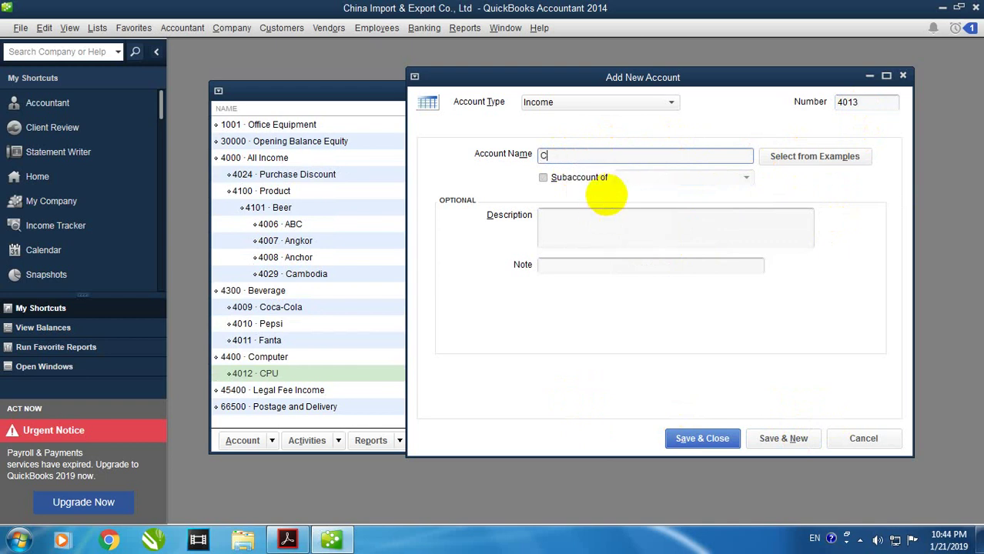
# Name account 4013 Hard Disk, make it a subaccount of 4400 · Computer, and save it.
pyautogui.write('Hard Disk')
pyautogui.click(604, 181)
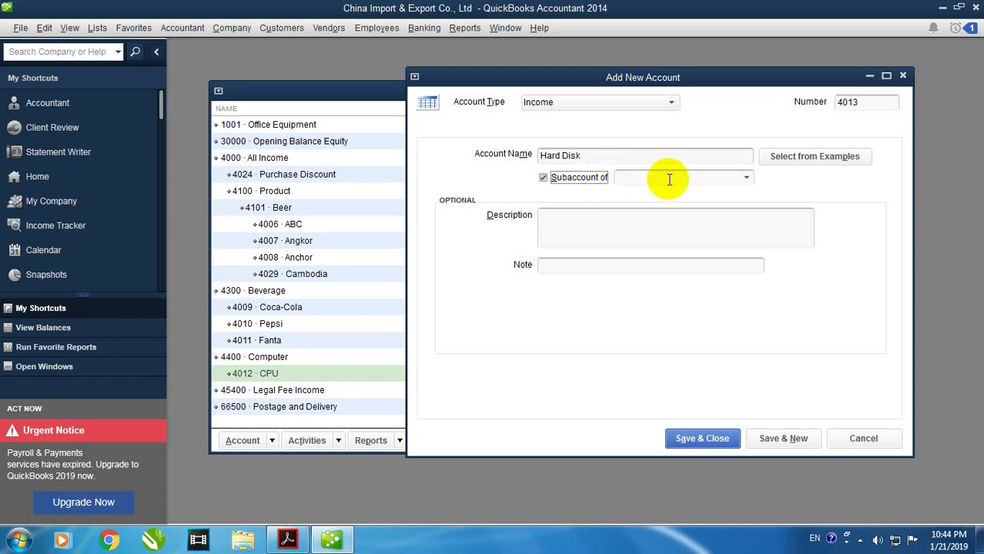
pyautogui.click(746, 177)
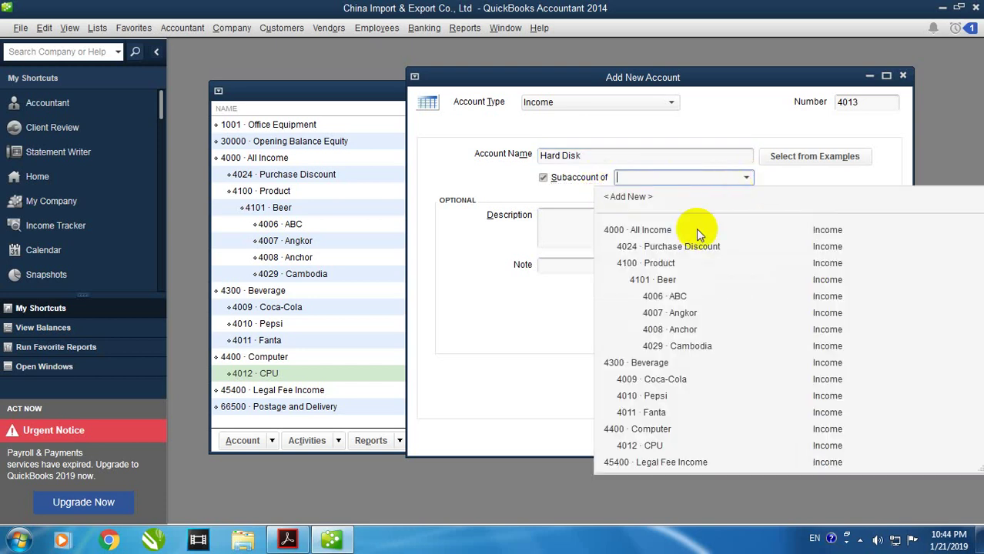
pyautogui.click(660, 430)
pyautogui.click(772, 440)
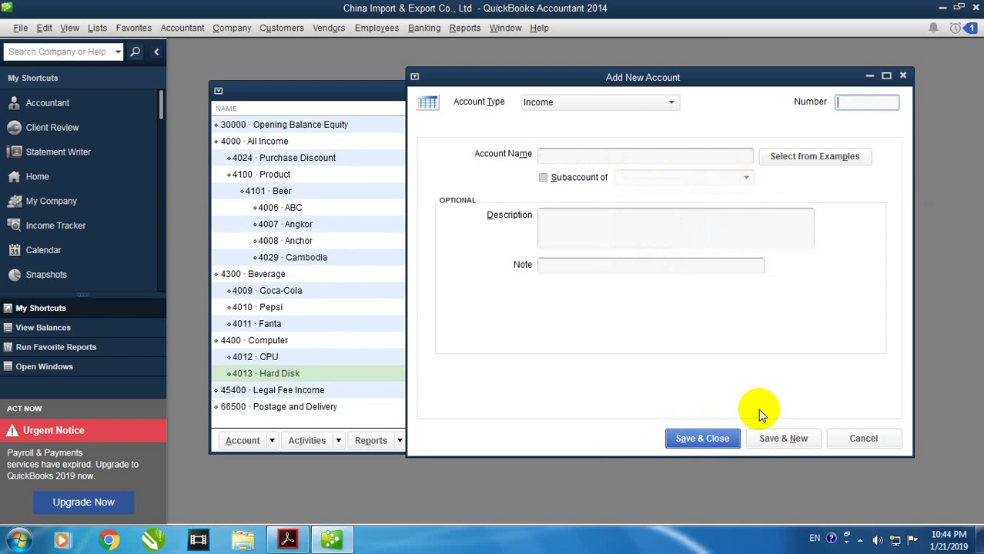
# Switch to the PDF and copy the account name Main Board Inter listed under Computer.
pyautogui.click(287, 540)
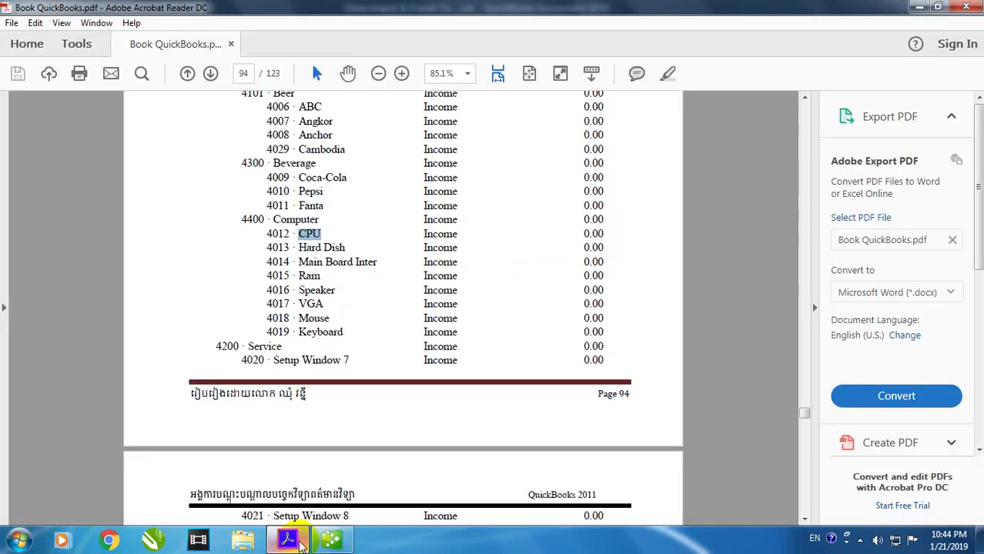
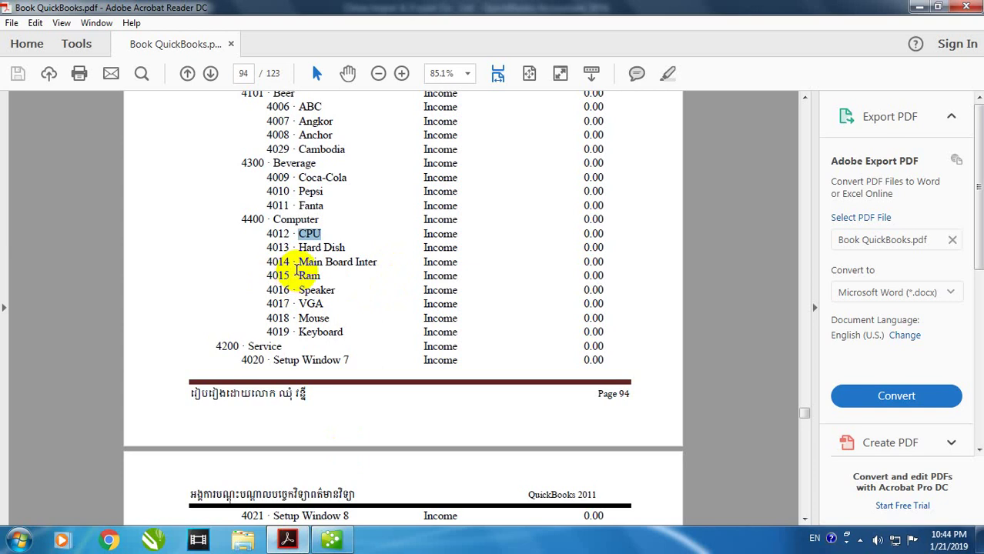
pyautogui.moveTo(377, 262); pyautogui.dragTo(306, 264)
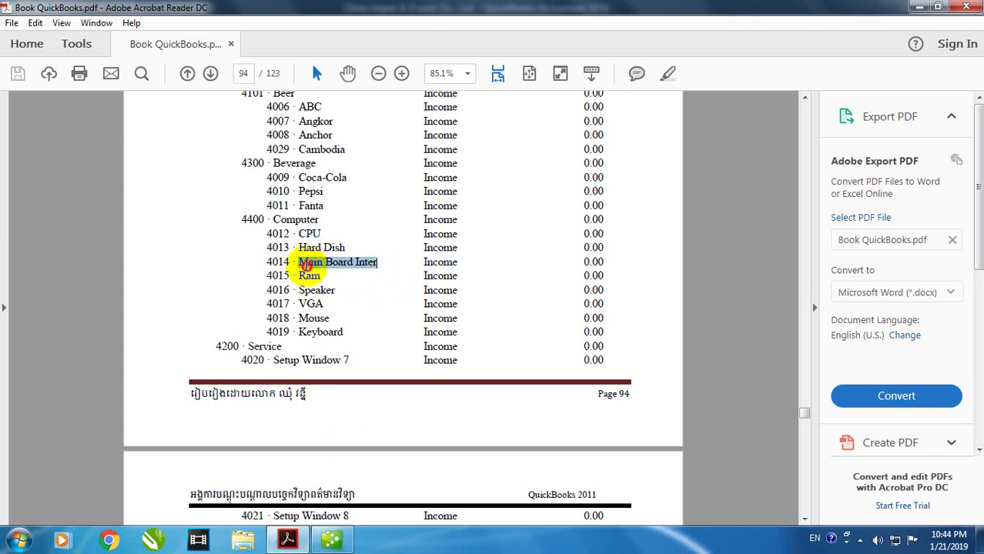
pyautogui.rightClick(308, 267)
pyautogui.click(329, 278)
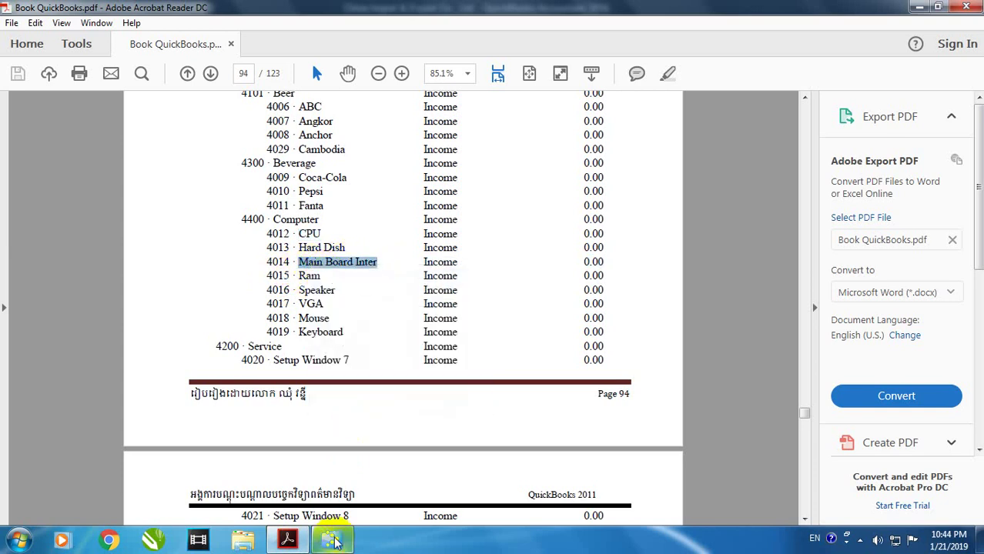
# Switch to QuickBooks and save income account 4014 named Main Board Inter as a subaccount of 4400 · Computer.
pyautogui.click(331, 540)
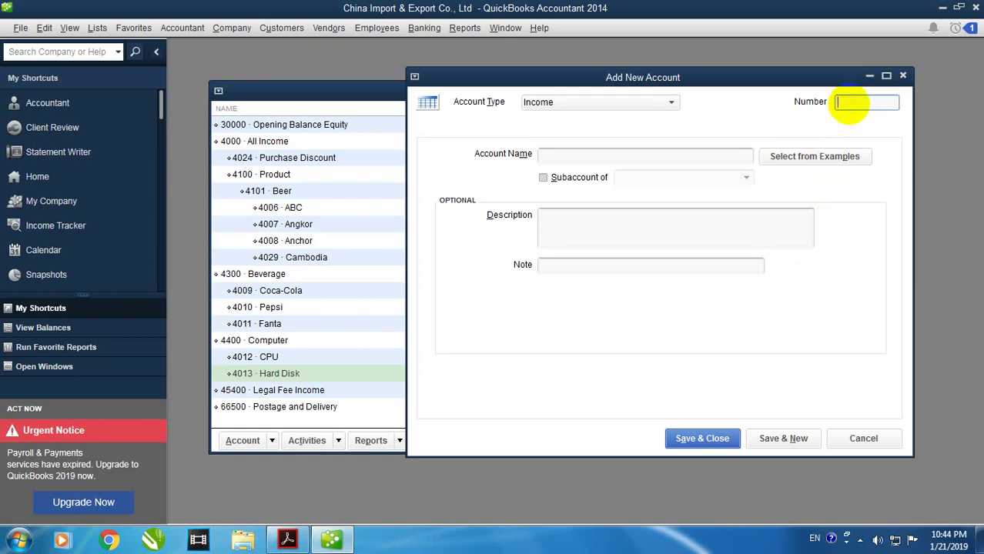
pyautogui.rightClick(624, 157)
pyautogui.click(649, 216)
pyautogui.click(565, 179)
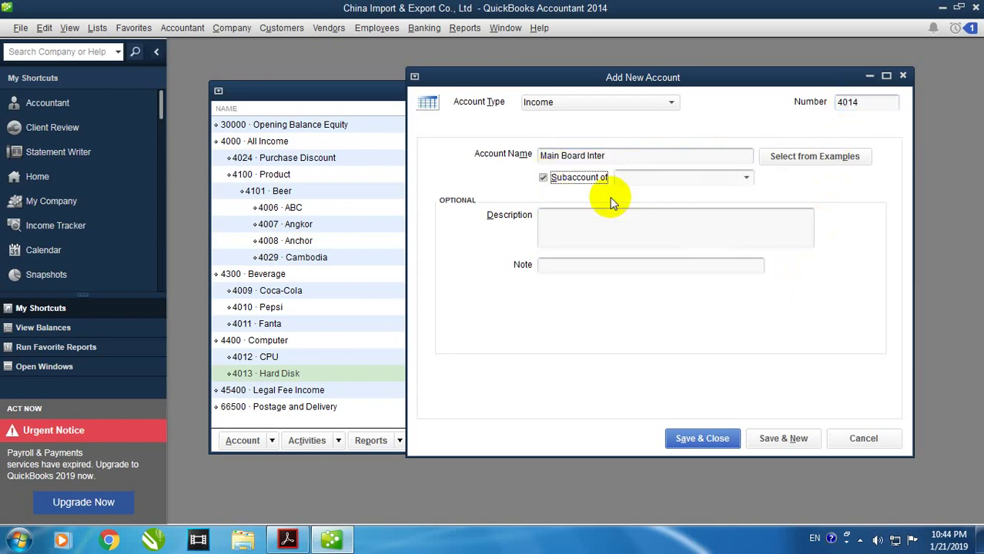
pyautogui.click(749, 181)
pyautogui.click(656, 427)
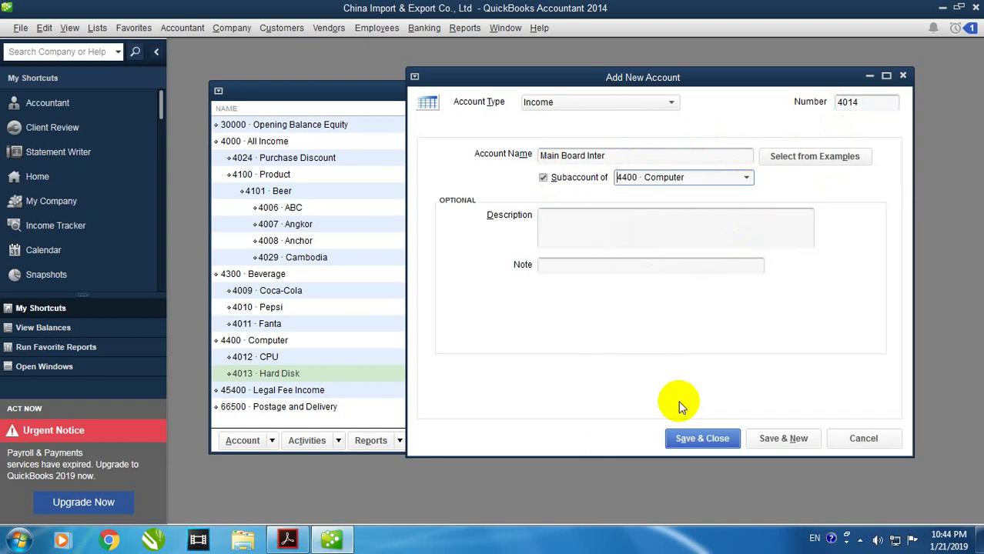
pyautogui.click(781, 439)
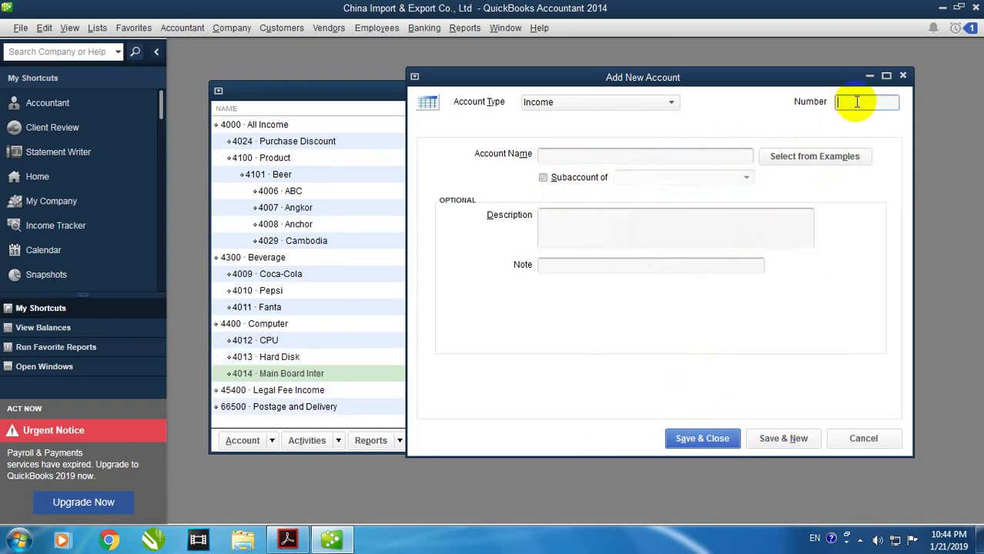
# Add income account 4015 named RAM as a subaccount of 4400 · Computer and save it.
pyautogui.click(607, 159)
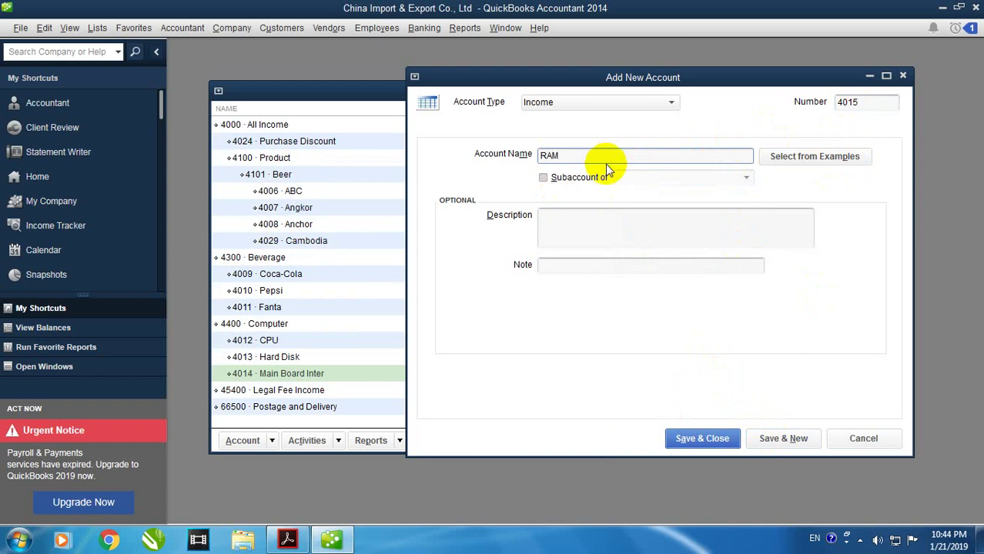
pyautogui.click(585, 177)
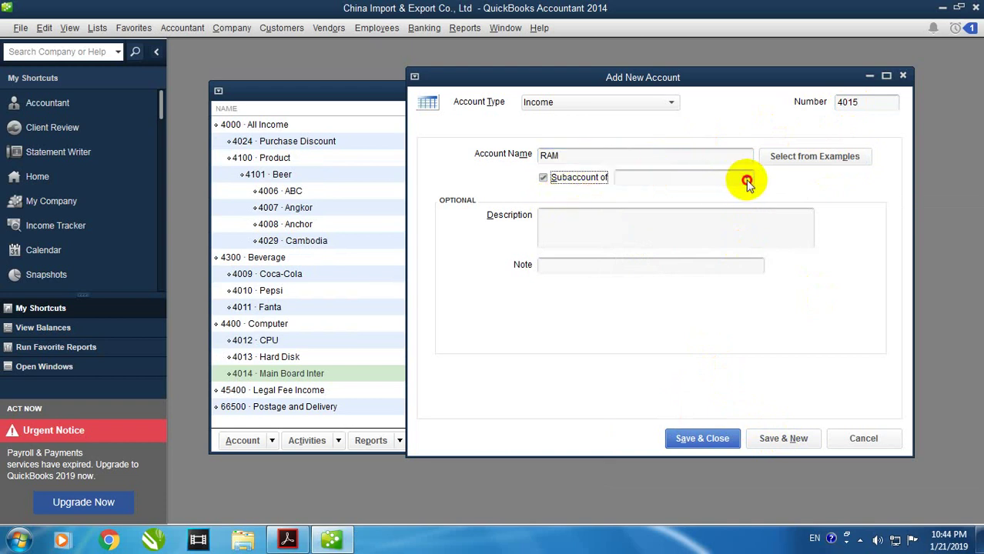
pyautogui.click(746, 178)
pyautogui.click(662, 429)
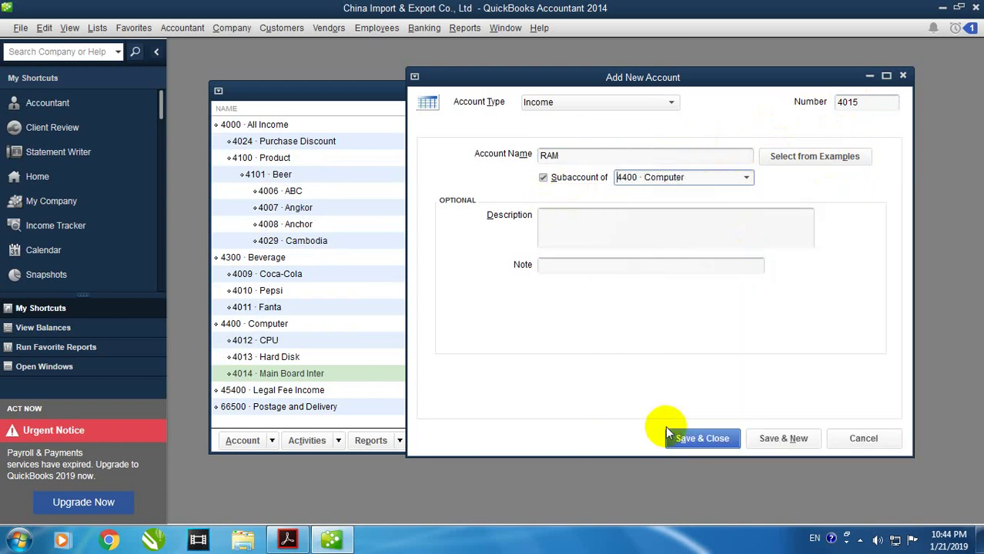
pyautogui.click(780, 439)
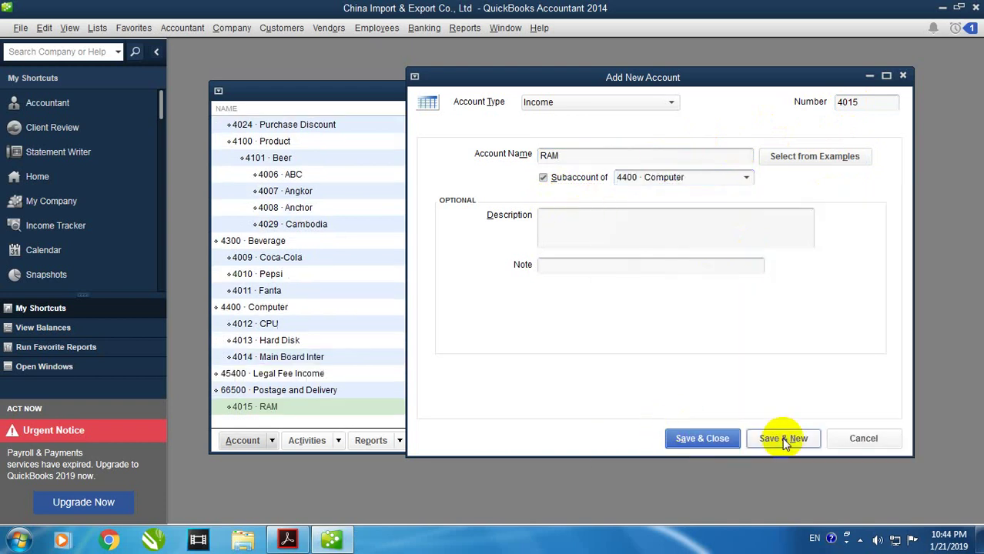
# Switch to the PDF and copy the account name Speaker listed under Computer.
pyautogui.click(287, 540)
pyautogui.scroll(-2, 391, 308)
pyautogui.doubleClick(317, 221)
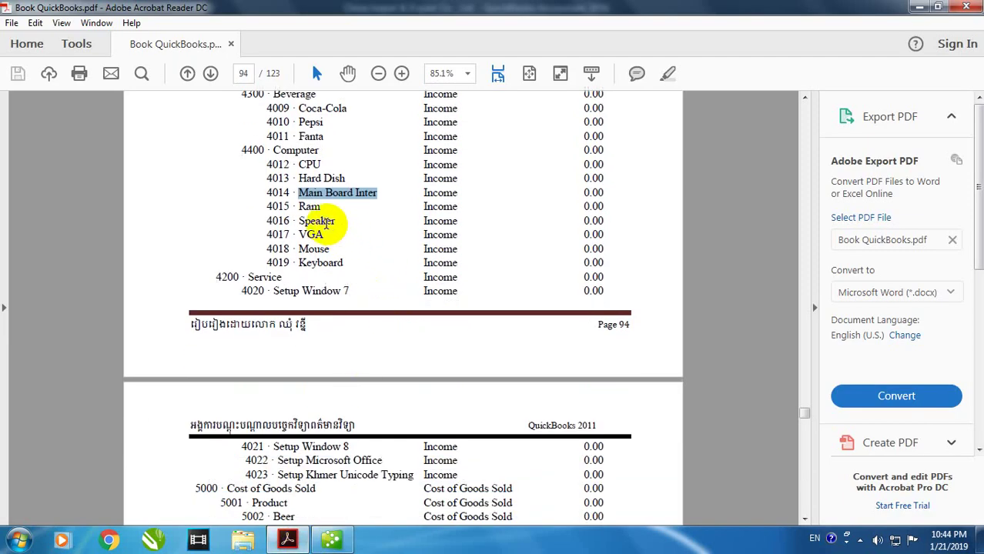
pyautogui.click(312, 245)
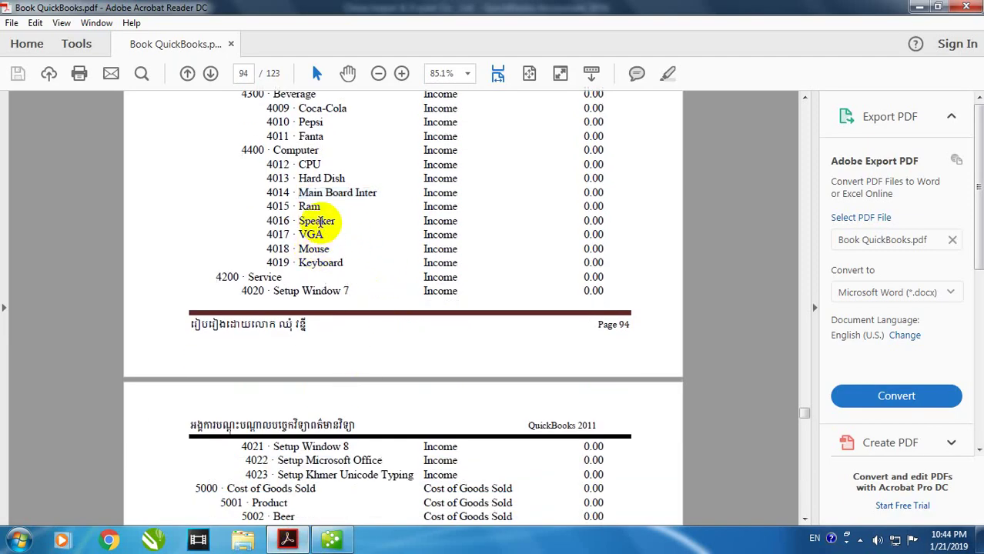
pyautogui.doubleClick(321, 221)
pyautogui.rightClick(321, 221)
pyautogui.click(346, 237)
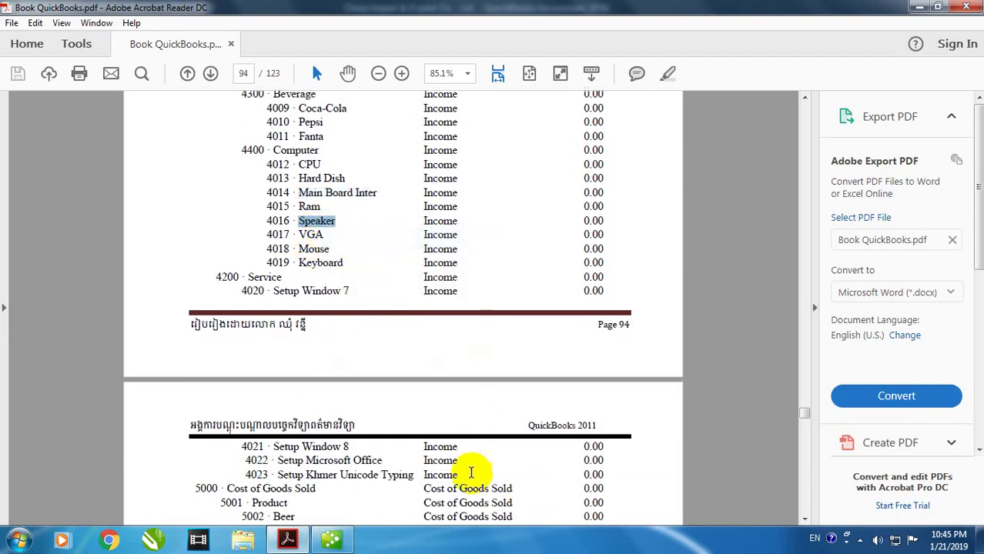
# Switch to QuickBooks and save income account 4016 named Speaker as a subaccount of 4400 · Computer.
pyautogui.click(329, 541)
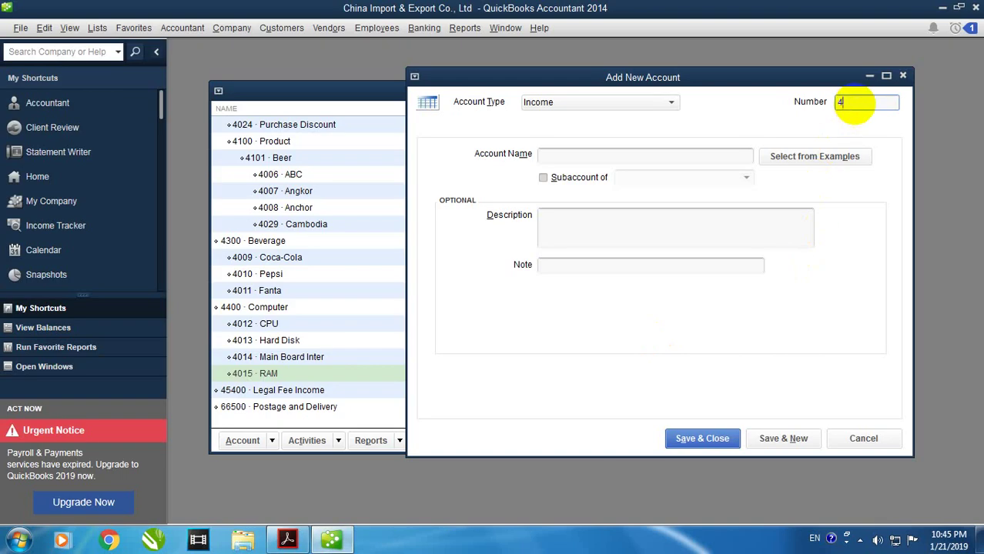
pyautogui.rightClick(680, 156)
pyautogui.click(705, 212)
pyautogui.click(579, 179)
pyautogui.click(745, 177)
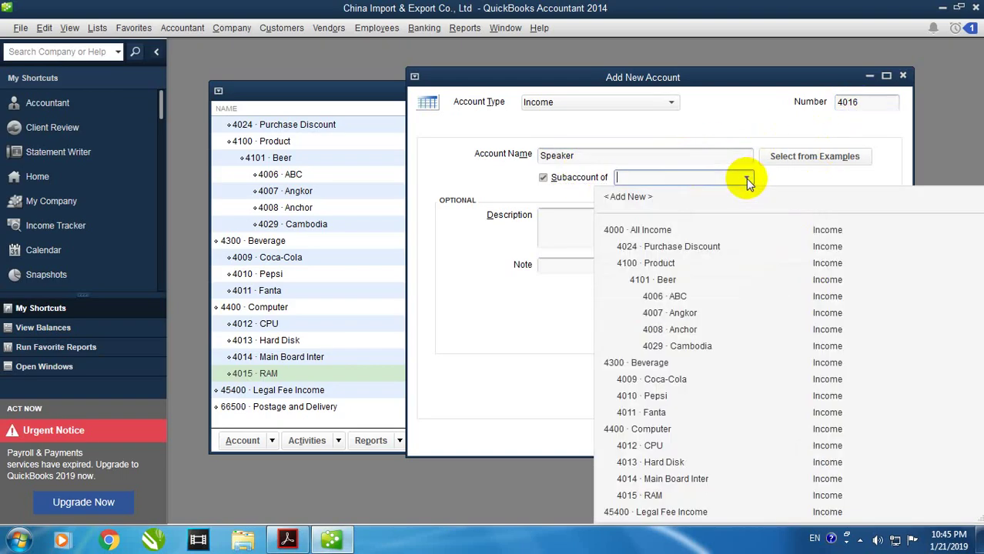
pyautogui.click(660, 434)
pyautogui.click(783, 438)
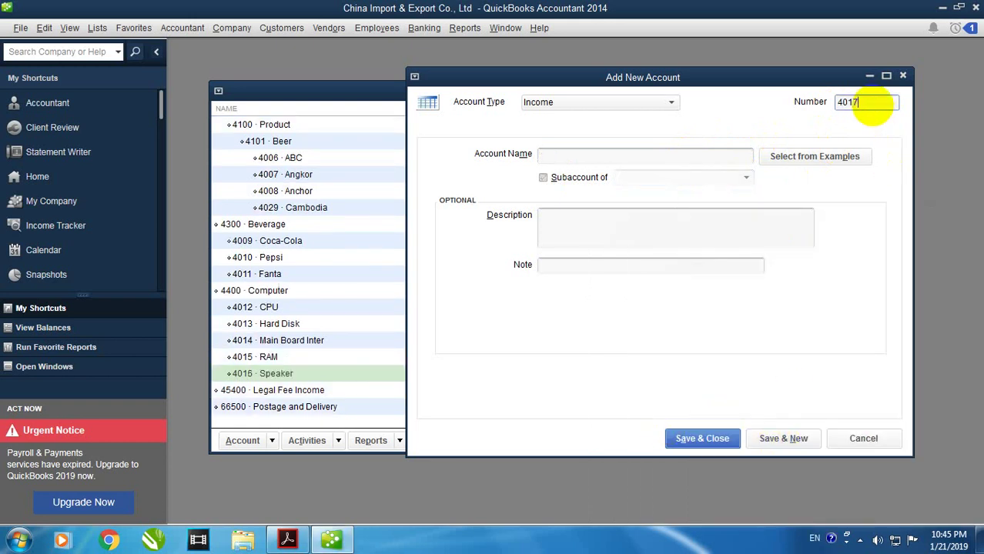
# Name account 4017 VGA, make it a subaccount of 4400 · Computer, and save it.
pyautogui.click(680, 158)
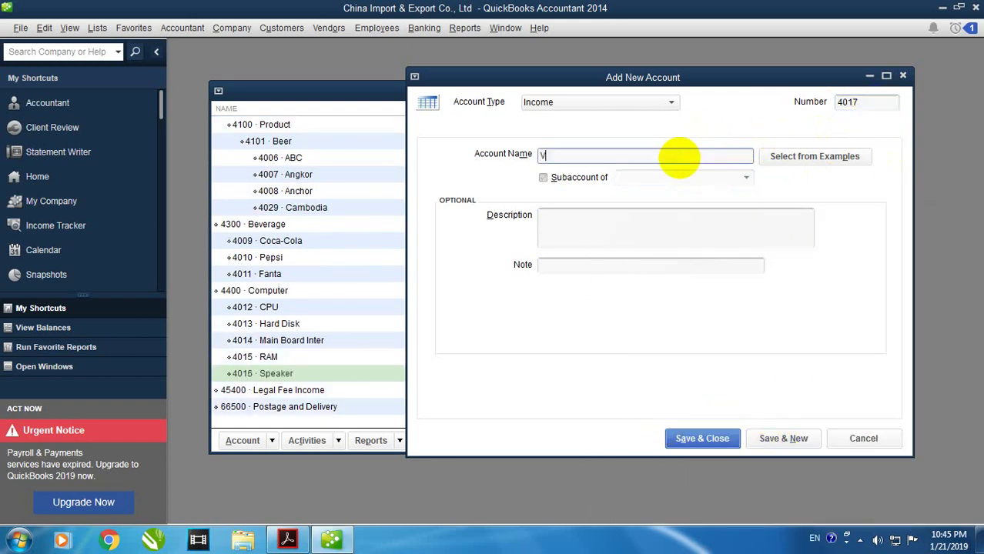
pyautogui.click(585, 177)
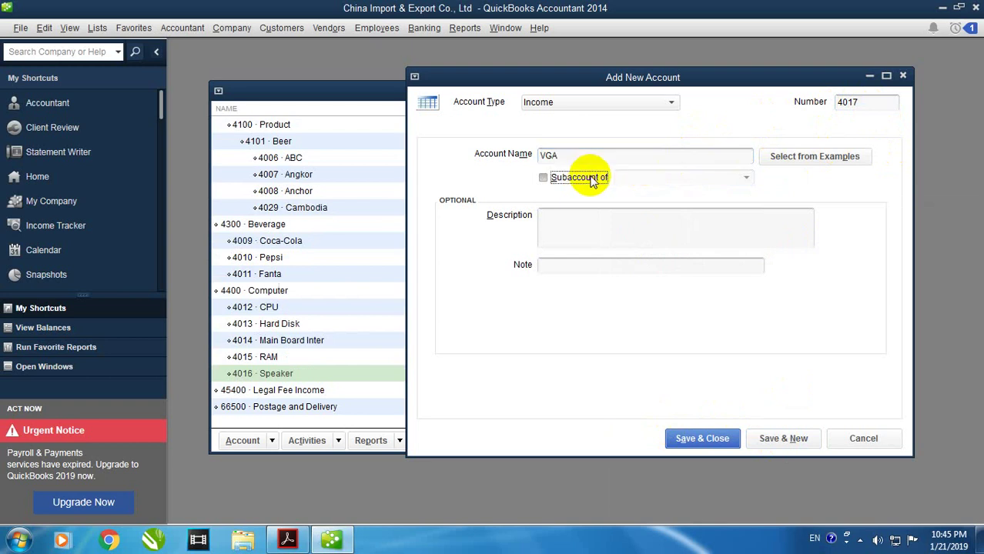
pyautogui.click(745, 178)
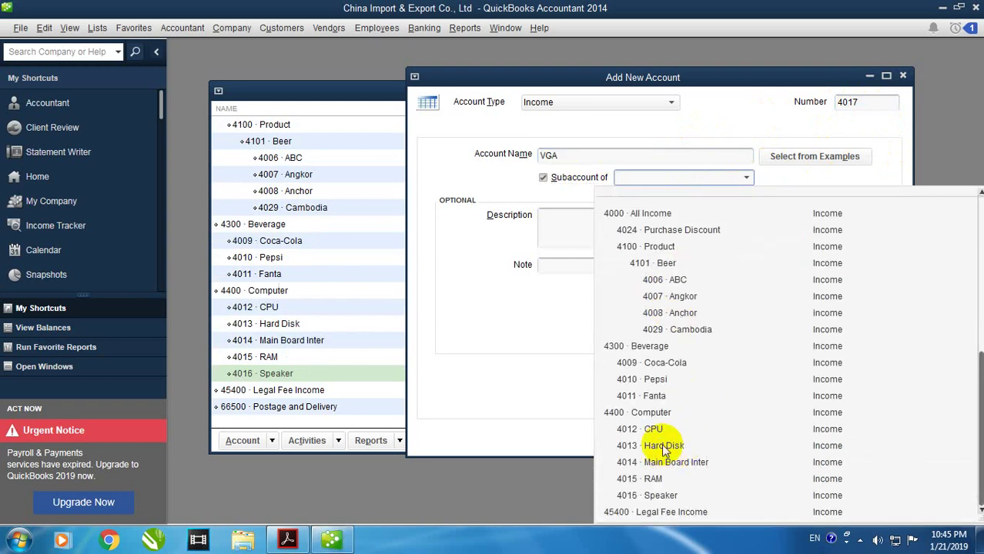
pyautogui.click(651, 413)
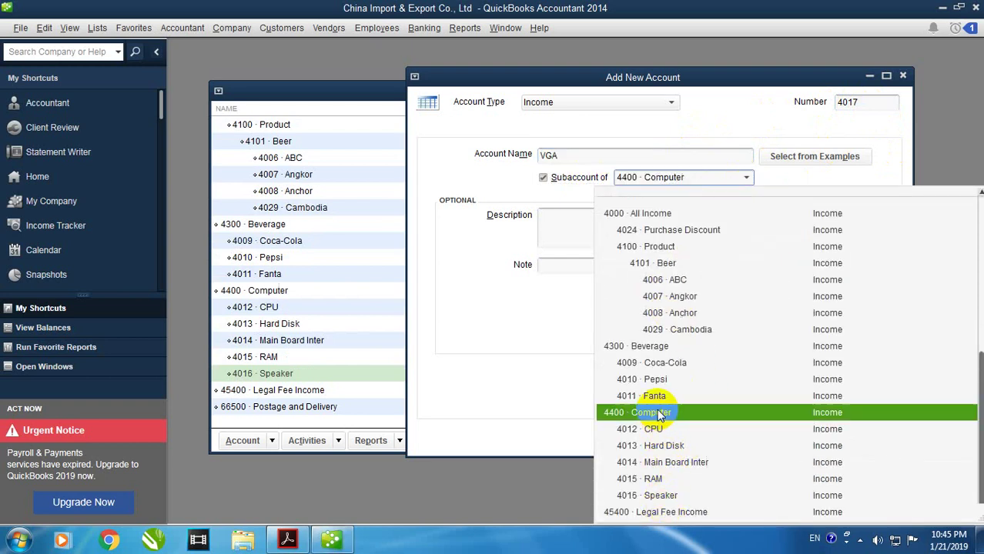
pyautogui.click(792, 440)
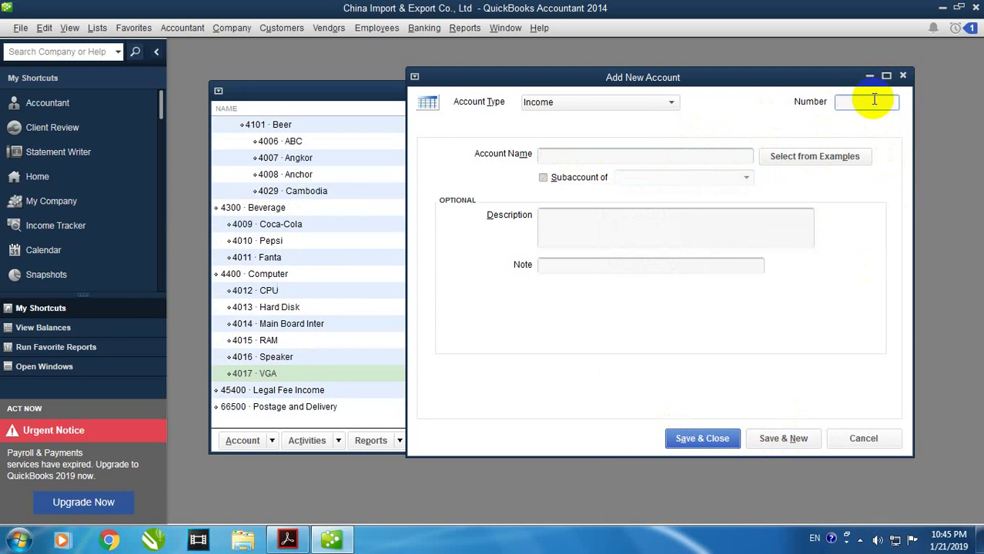
# Add income account 4018 named Mouse as a subaccount of 4400 · Computer and save it.
pyautogui.press('Tab')
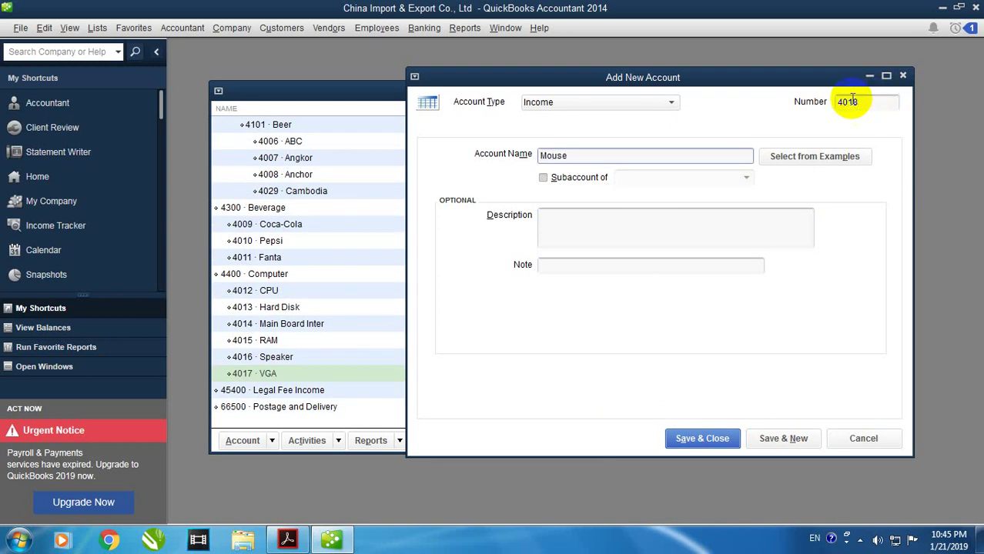
pyautogui.click(544, 177)
pyautogui.click(746, 180)
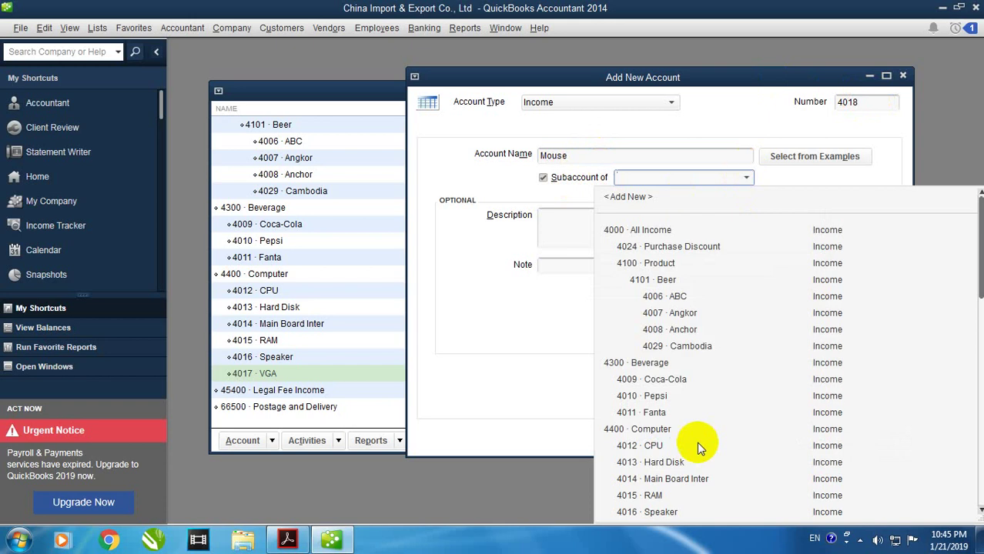
pyautogui.scroll(-1, 685, 454)
pyautogui.click(655, 394)
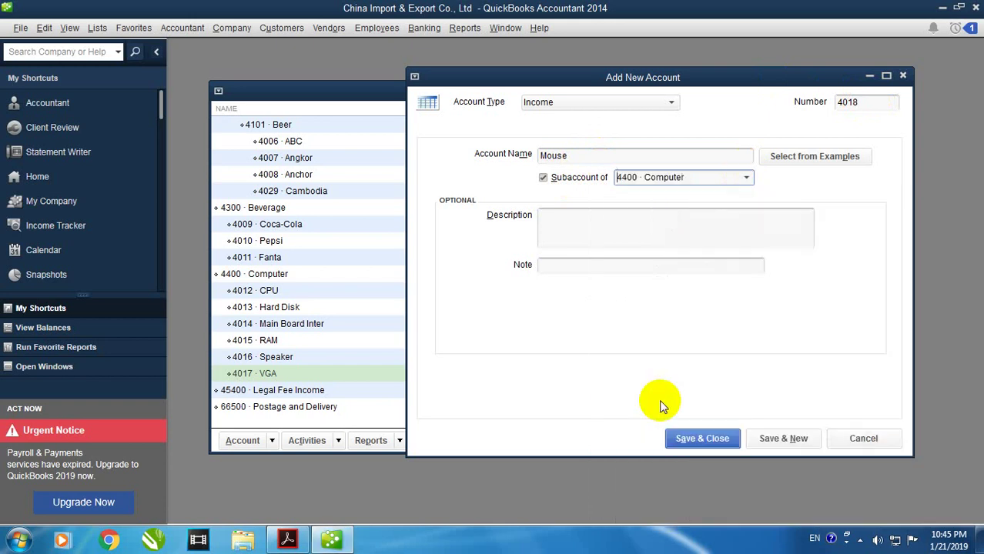
pyautogui.click(759, 438)
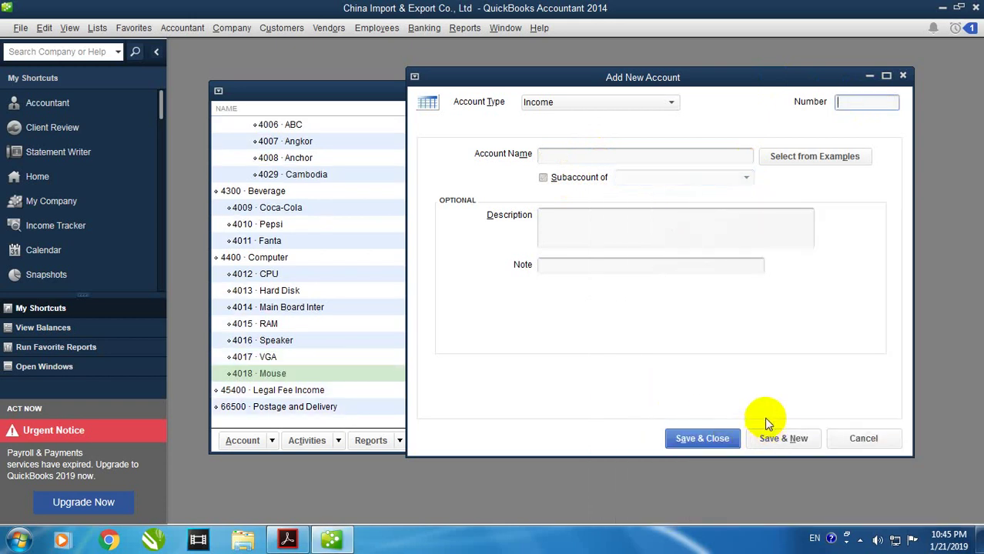
# Switch to the PDF and copy the account name Keyboard listed under Computer.
pyautogui.click(287, 539)
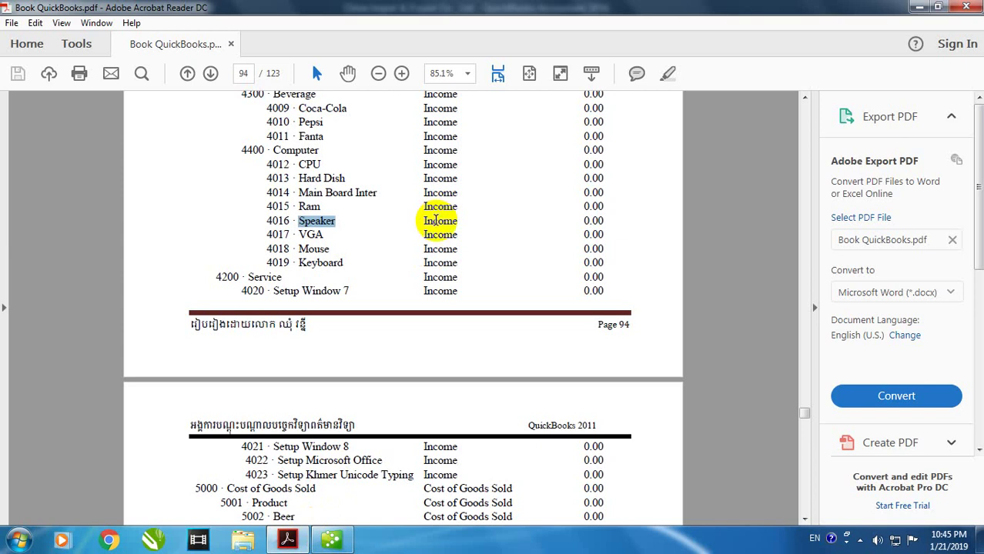
pyautogui.rightClick(322, 271)
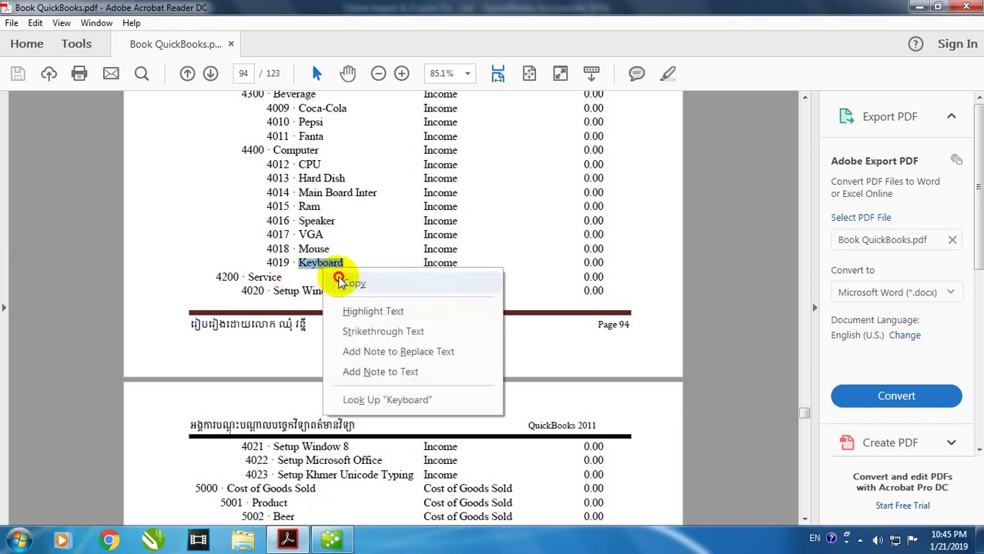
pyautogui.click(354, 282)
# Switch to QuickBooks and save income account 4019 named Keyboard as a subaccount of 4400 · Computer.
pyautogui.click(333, 538)
pyautogui.click(866, 107)
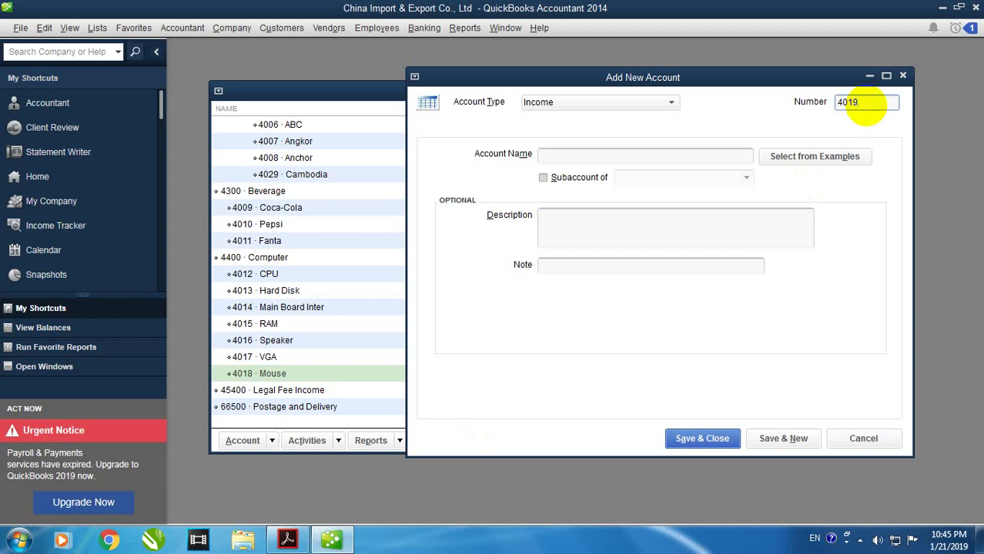
pyautogui.rightClick(698, 156)
pyautogui.click(725, 217)
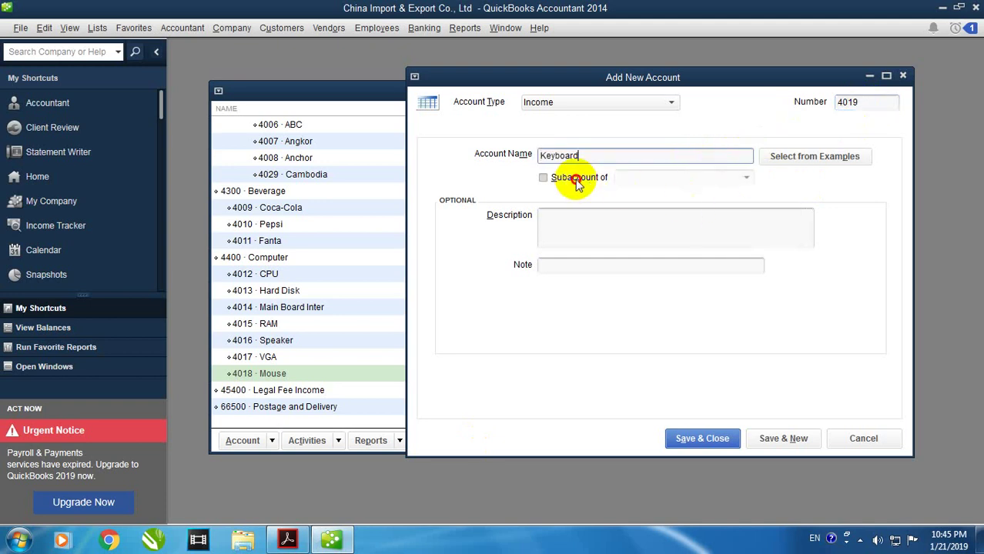
pyautogui.click(578, 185)
pyautogui.click(741, 182)
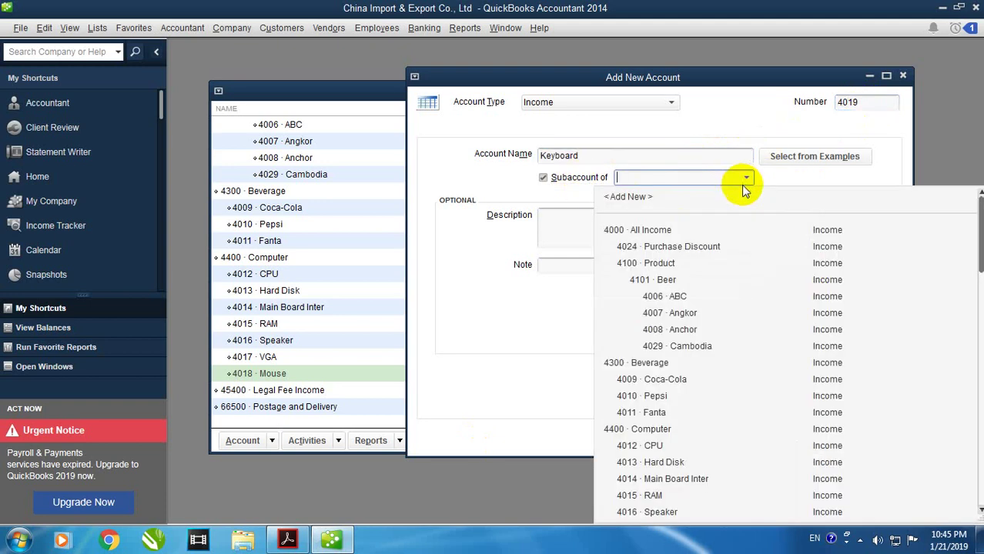
pyautogui.click(658, 429)
pyautogui.click(779, 438)
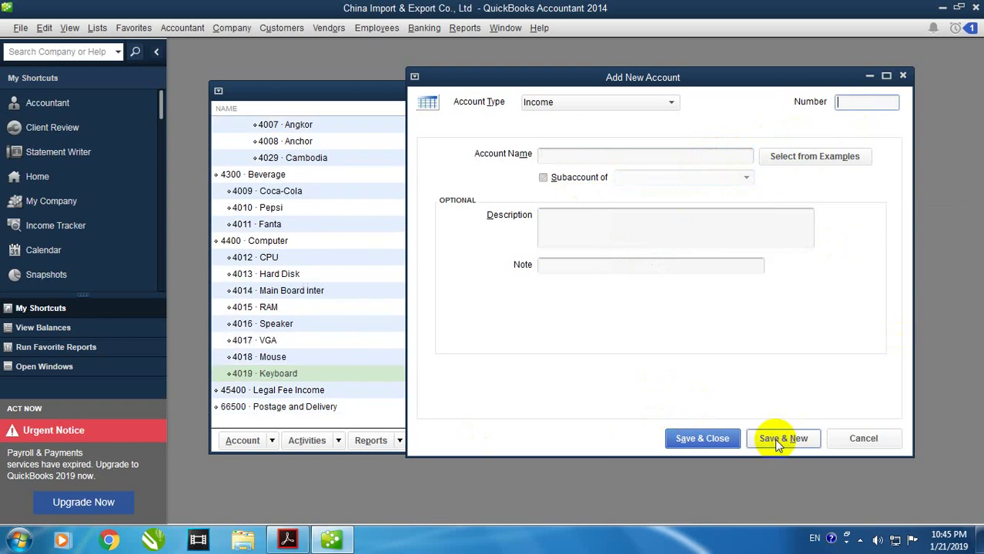
# Switch to the PDF and copy the account name Service listed beside number 4200.
pyautogui.click(287, 539)
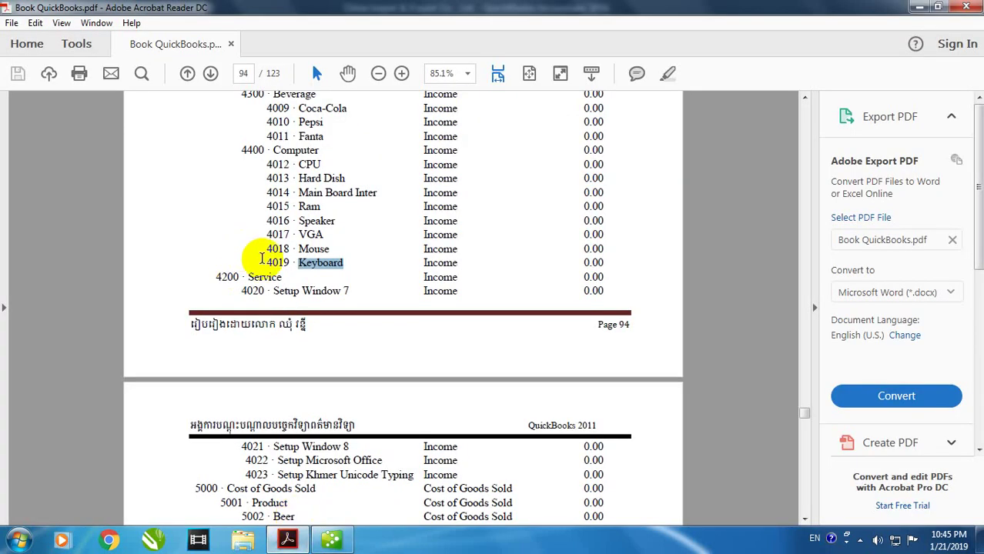
pyautogui.scroll(-3, 266, 260)
pyautogui.doubleClick(268, 176)
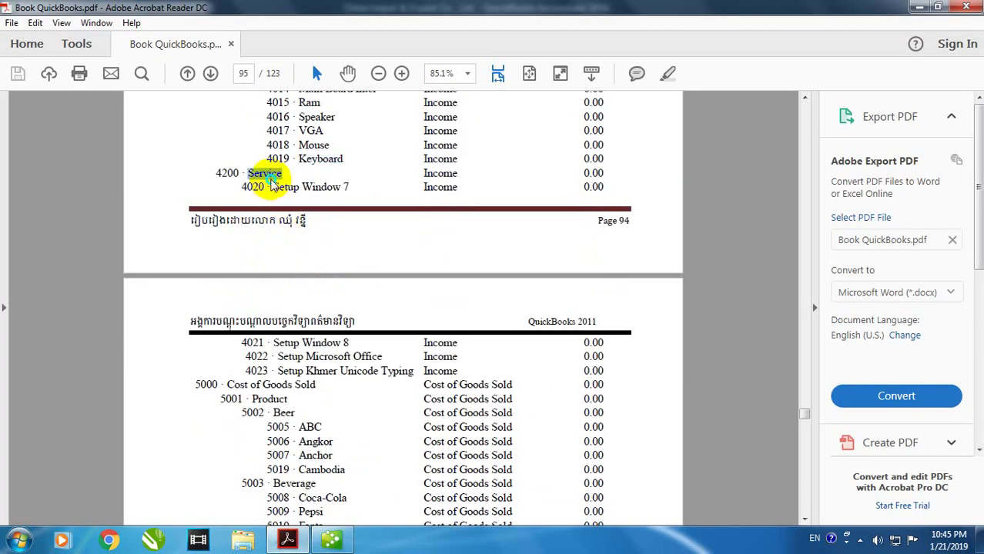
pyautogui.rightClick(271, 183)
pyautogui.click(290, 192)
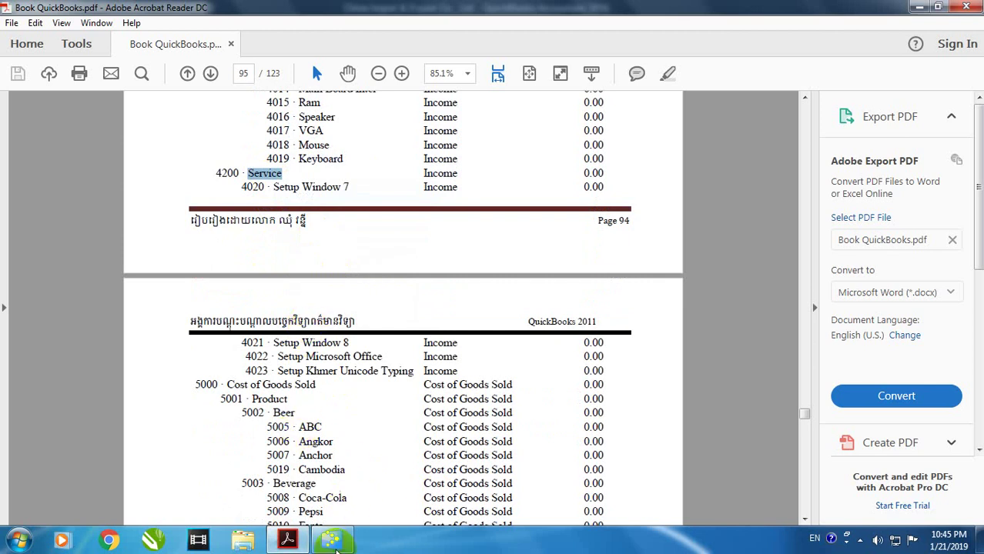
# Switch to QuickBooks and save income account 4200 named Service as a top-level account.
pyautogui.click(332, 539)
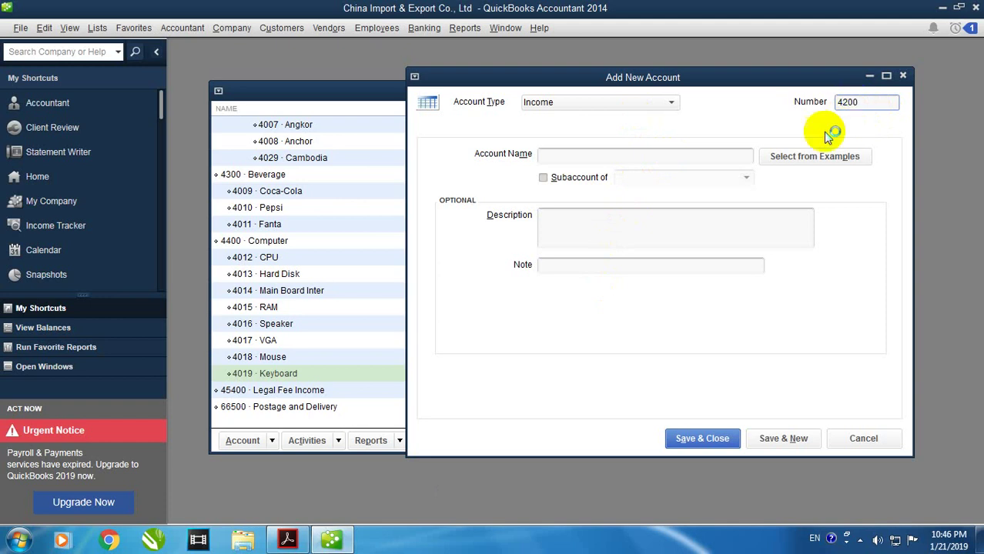
pyautogui.click(659, 158)
pyautogui.rightClick(659, 159)
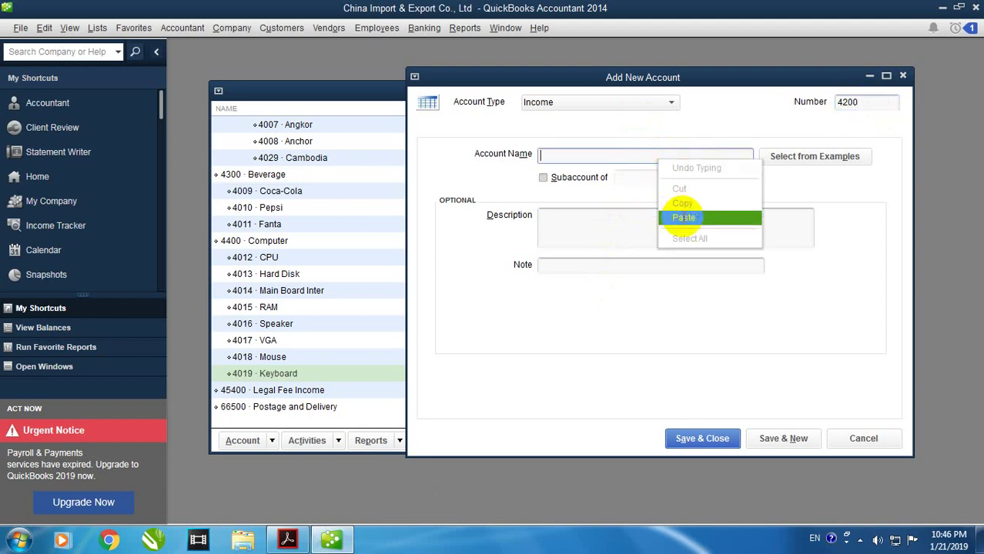
pyautogui.click(683, 217)
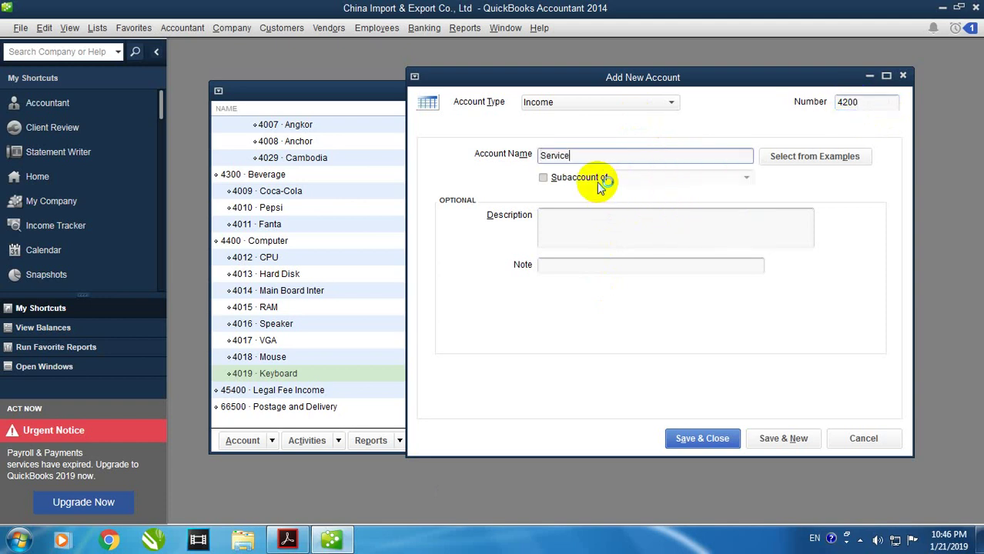
pyautogui.click(790, 437)
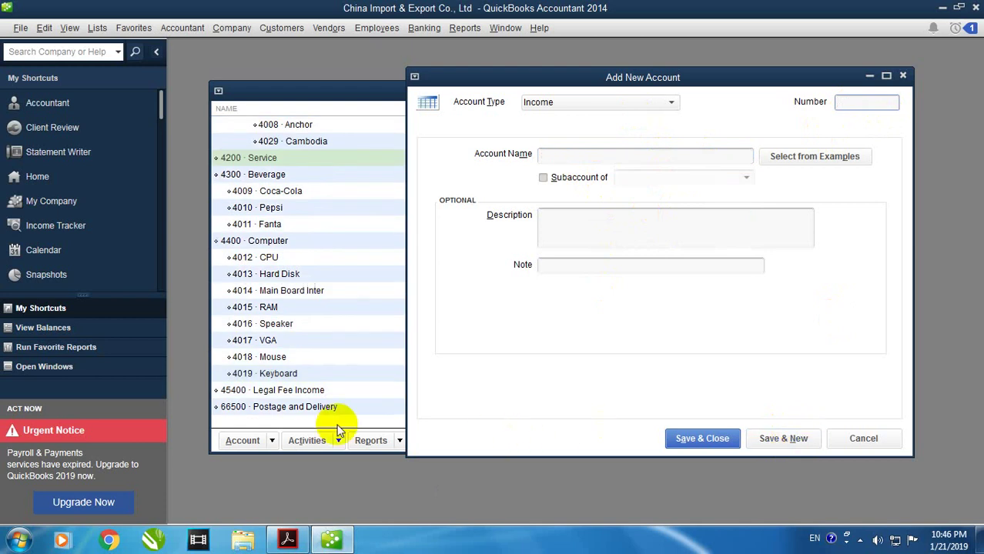
# Switch to the PDF and copy the account name Setup Window 7 listed beside number 4020.
pyautogui.click(287, 540)
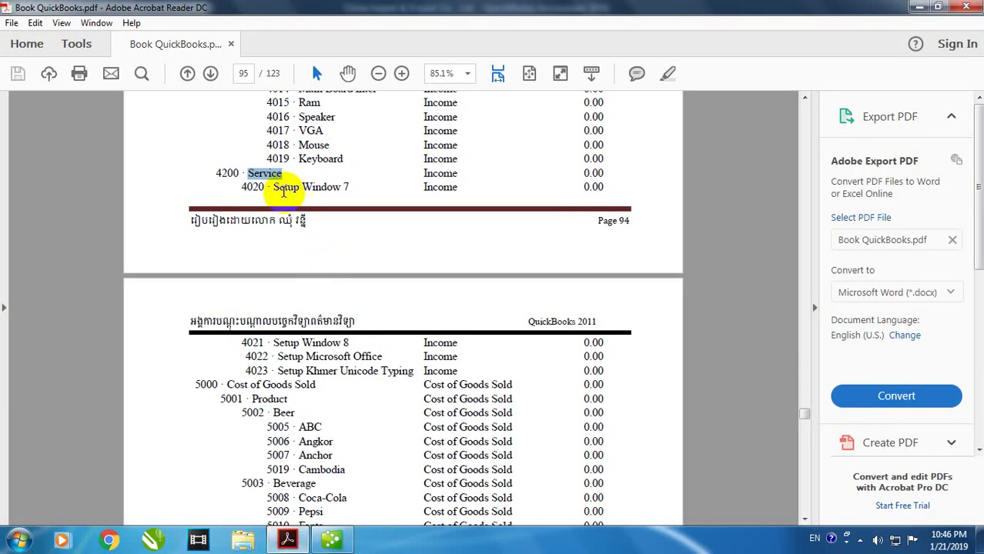
pyautogui.moveTo(274, 187); pyautogui.dragTo(351, 187)
pyautogui.rightClick(356, 190)
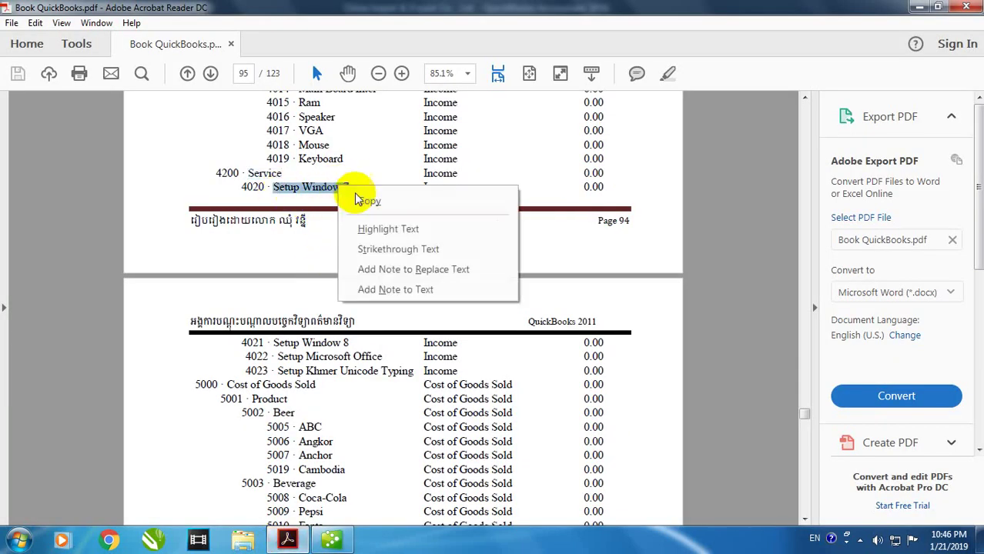
pyautogui.click(366, 199)
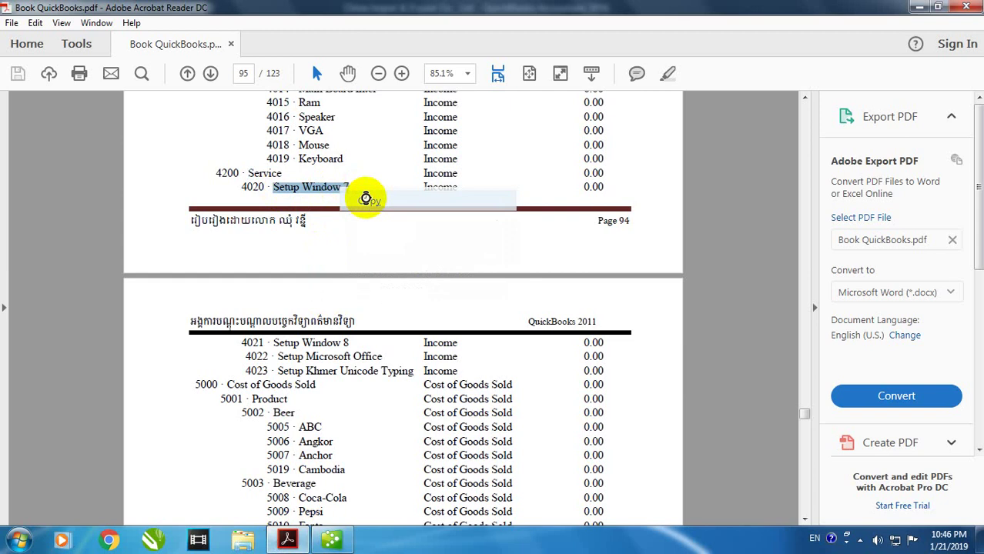
# Switch to QuickBooks and save income account 4020 named Setup Window 7 as a subaccount of 4200 · Service.
pyautogui.click(329, 543)
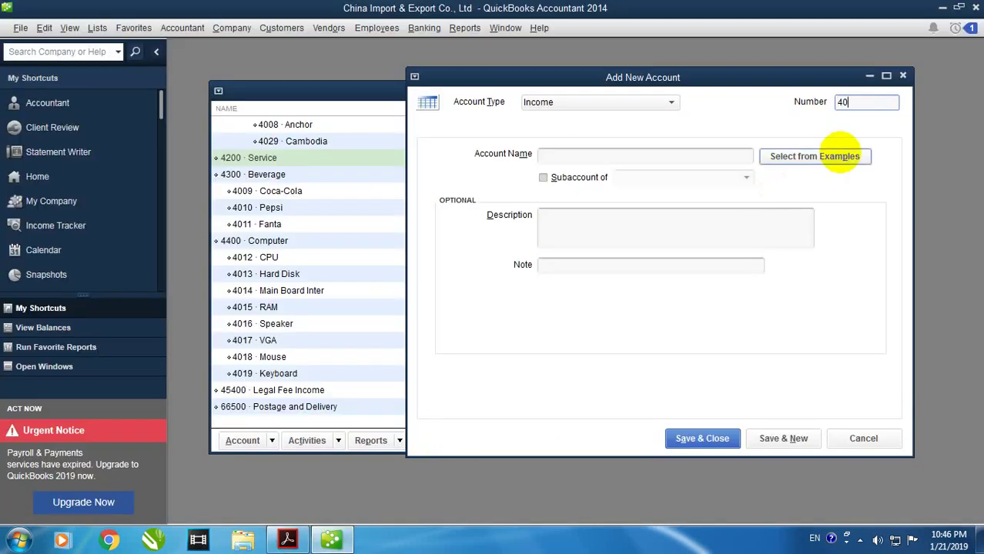
pyautogui.rightClick(625, 154)
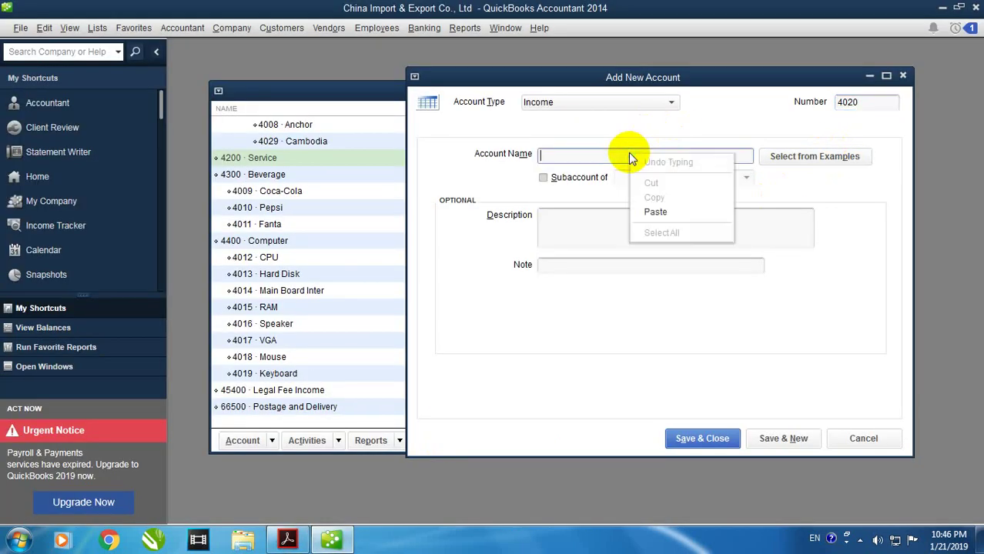
pyautogui.click(651, 210)
pyautogui.click(597, 178)
pyautogui.click(744, 178)
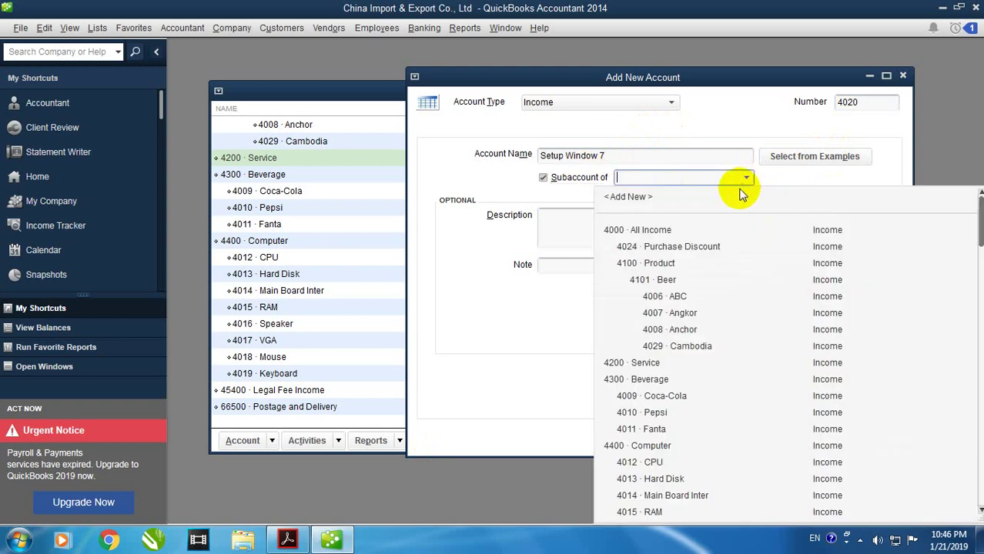
pyautogui.click(650, 365)
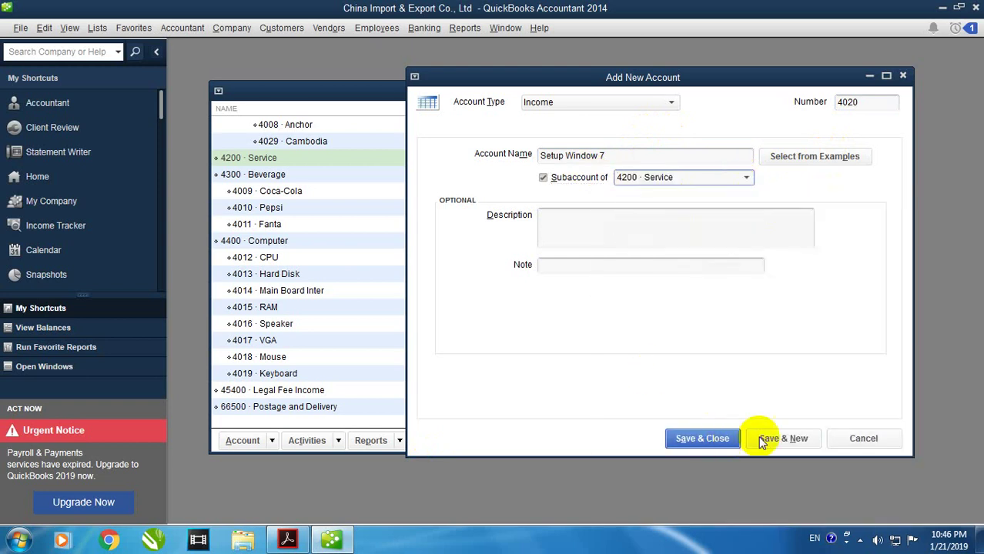
pyautogui.click(781, 438)
# Switch to the PDF and copy the account name Setup Window 8 listed beside number 4021.
pyautogui.click(284, 542)
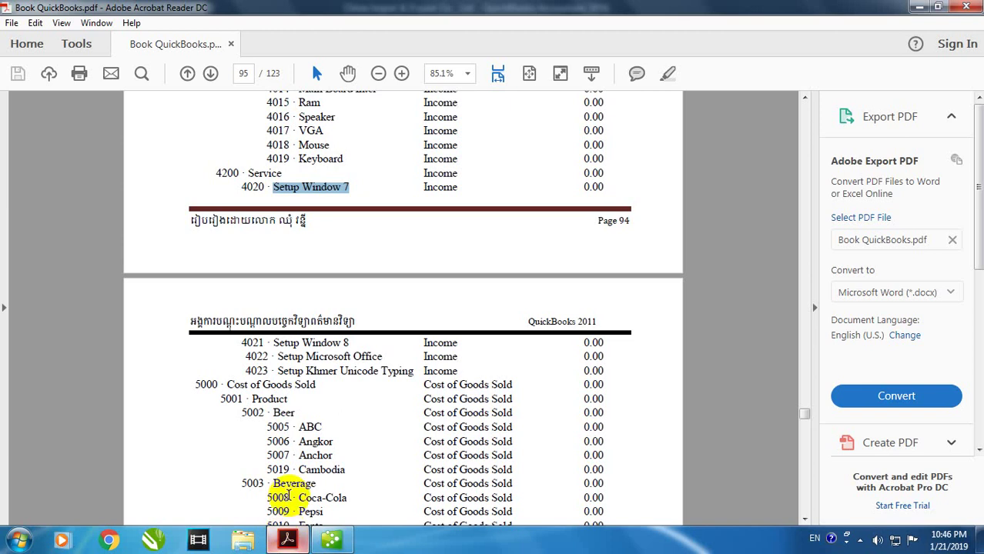
pyautogui.scroll(-2, 275, 389)
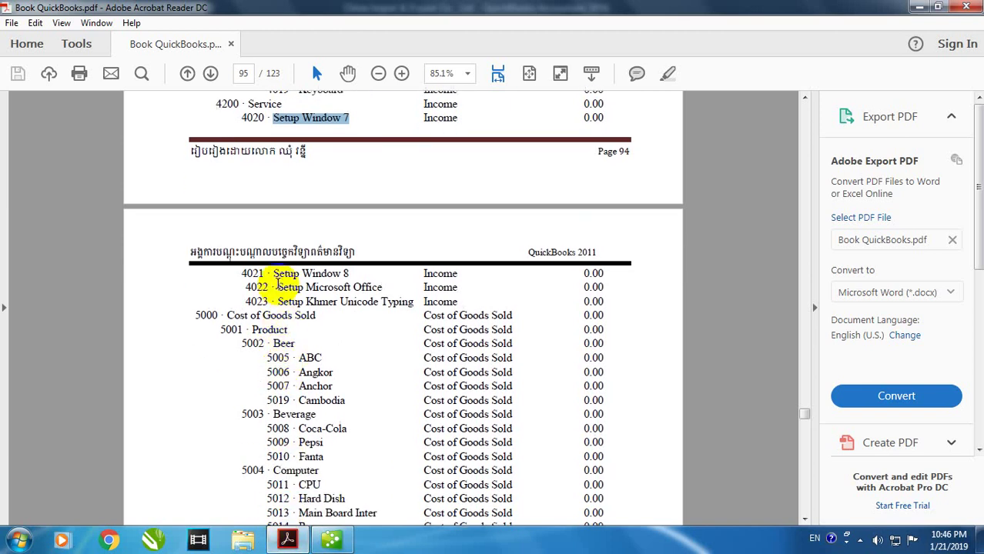
pyautogui.moveTo(268, 274); pyautogui.dragTo(348, 271)
pyautogui.rightClick(348, 271)
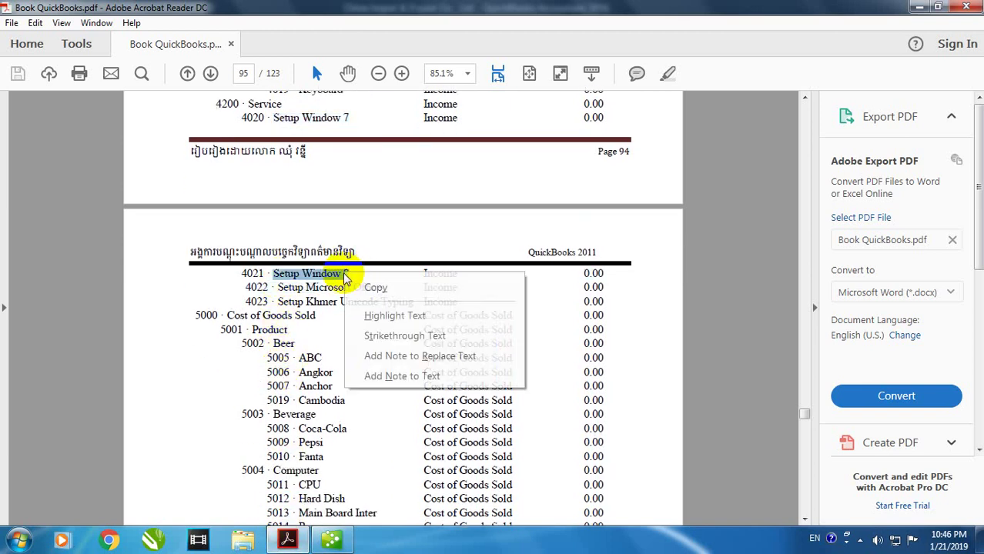
pyautogui.click(373, 284)
# Switch to QuickBooks and save income account 4021 named Setup Window 8 as a subaccount of 4200 · Service.
pyautogui.hotkey('alt', 'Tab')
pyautogui.click(854, 102)
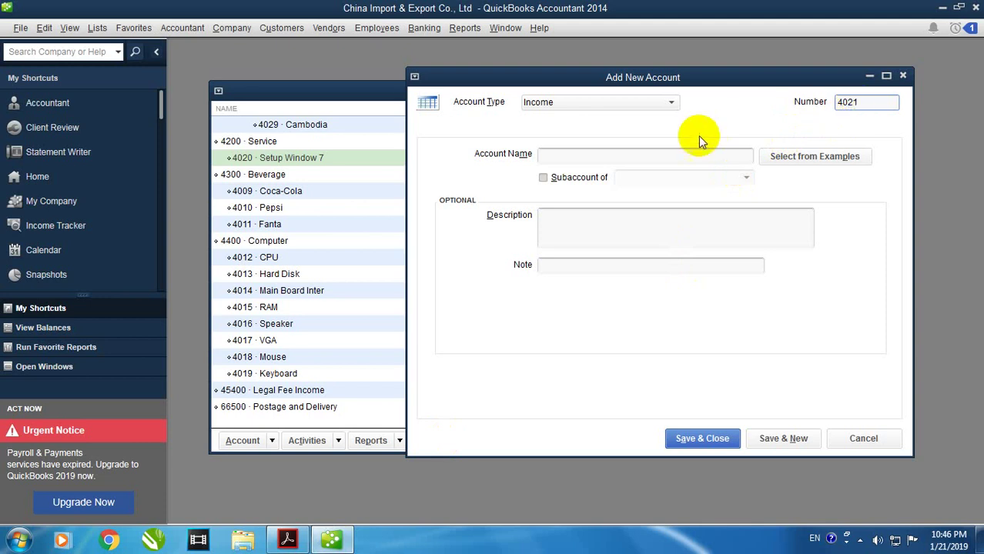
pyautogui.rightClick(680, 154)
pyautogui.click(697, 210)
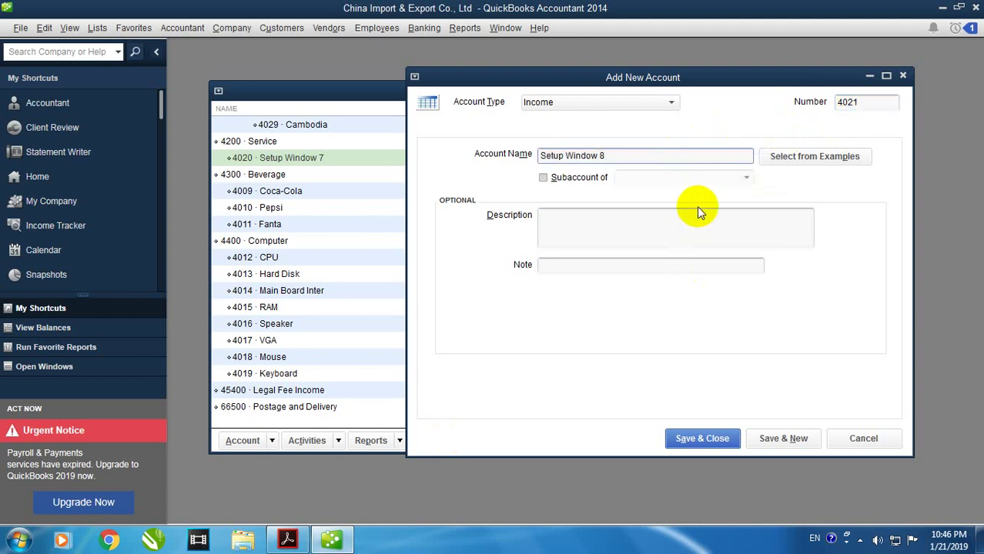
pyautogui.click(601, 181)
pyautogui.click(747, 178)
pyautogui.scroll(-2, 687, 449)
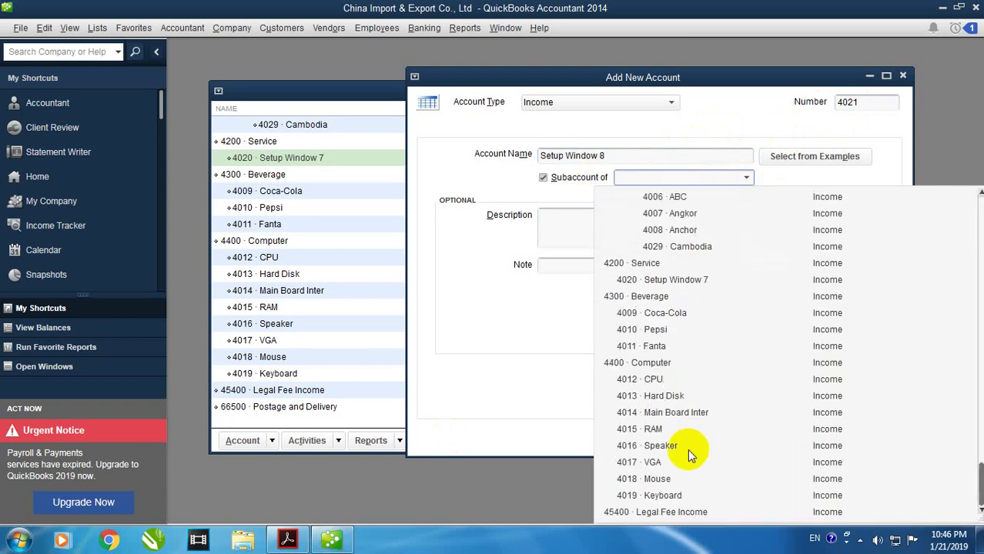
pyautogui.click(653, 263)
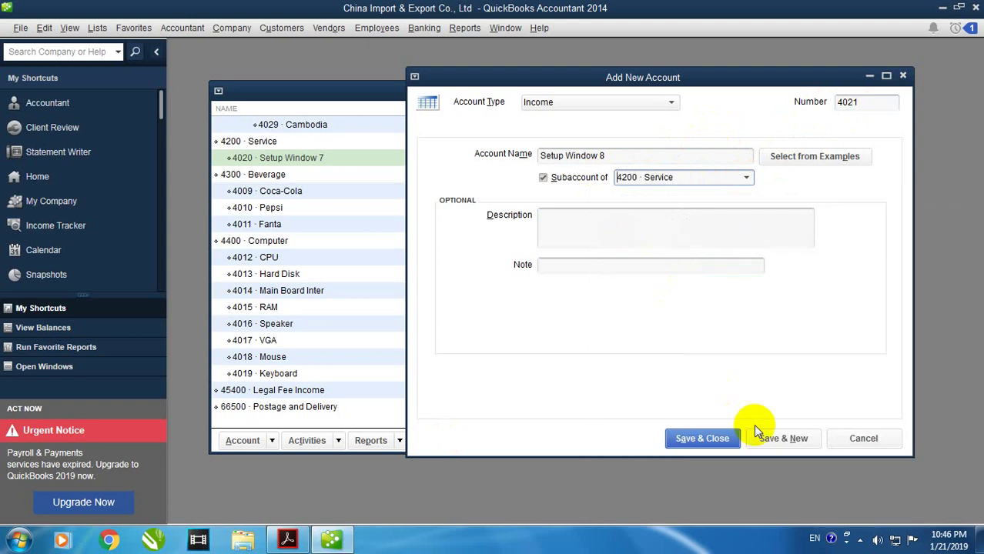
pyautogui.click(777, 438)
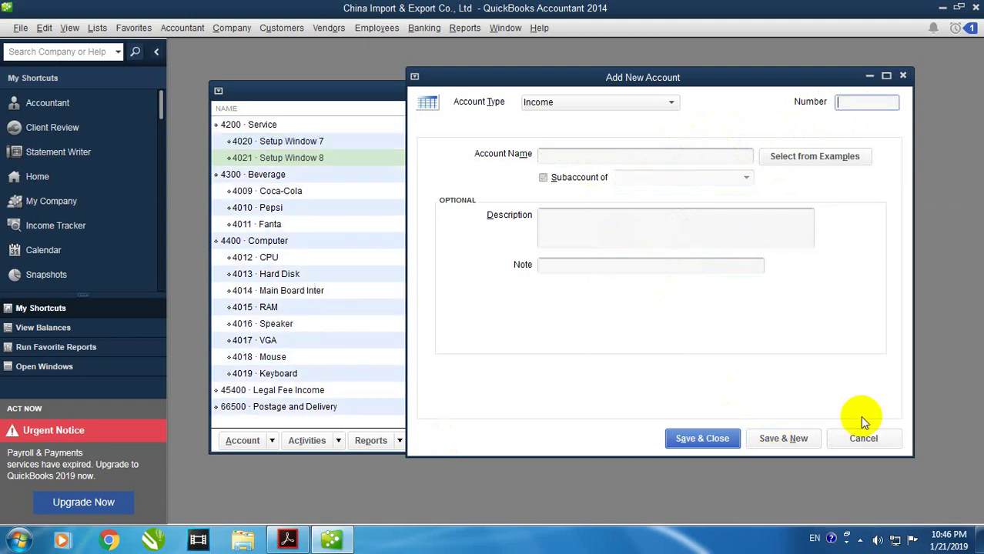
# Switch to the PDF and copy the account name Setup Microsoft Office listed beside number 4022.
pyautogui.click(860, 541)
pyautogui.click(290, 540)
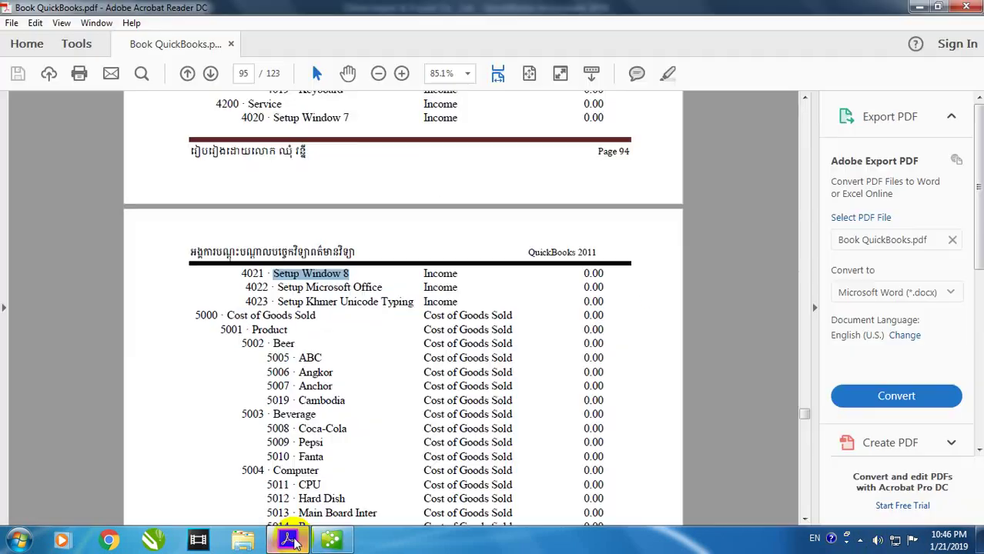
pyautogui.scroll(-6, 327, 315)
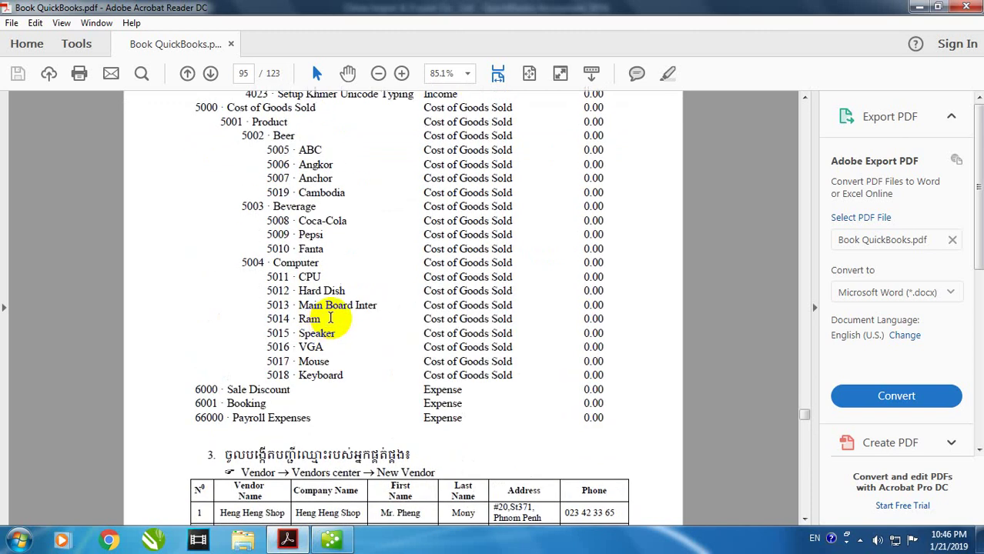
pyautogui.scroll(3, 330, 318)
pyautogui.moveTo(277, 183); pyautogui.dragTo(377, 184)
pyautogui.rightClick(377, 184)
pyautogui.click(404, 203)
# Switch to QuickBooks and save income account 4022 named Setup Microsoft Office as a subaccount of 4200 · Service.
pyautogui.click(331, 539)
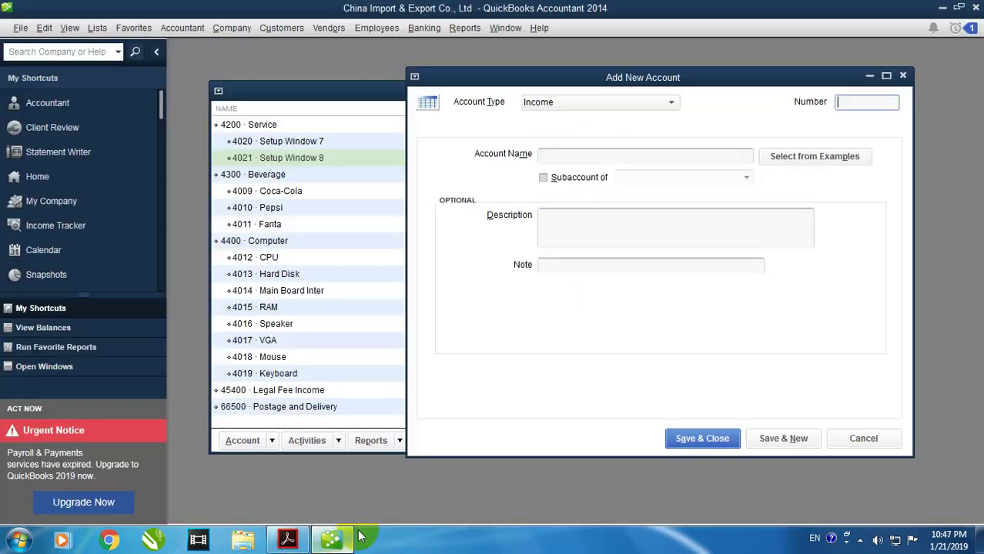
pyautogui.click(864, 112)
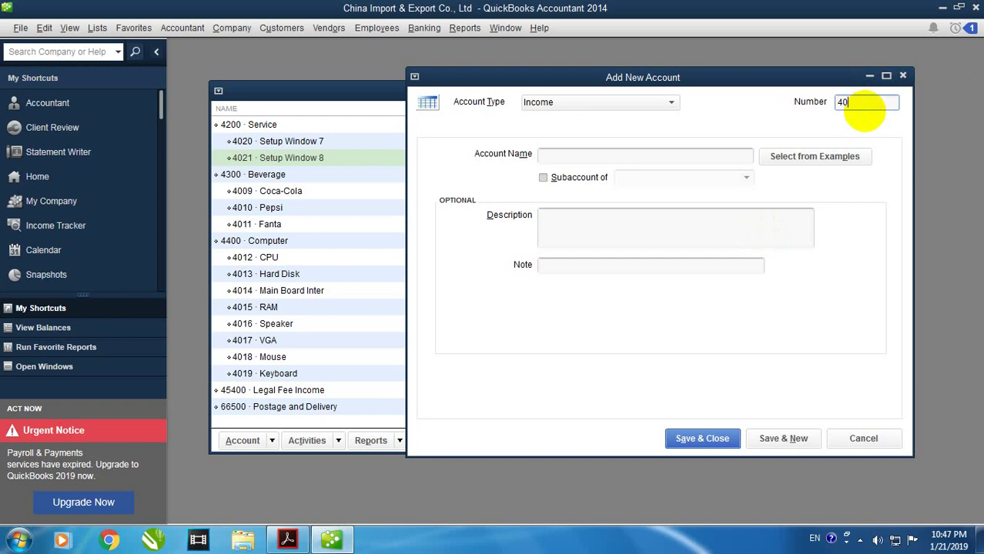
pyautogui.write('4022')
pyautogui.rightClick(666, 155)
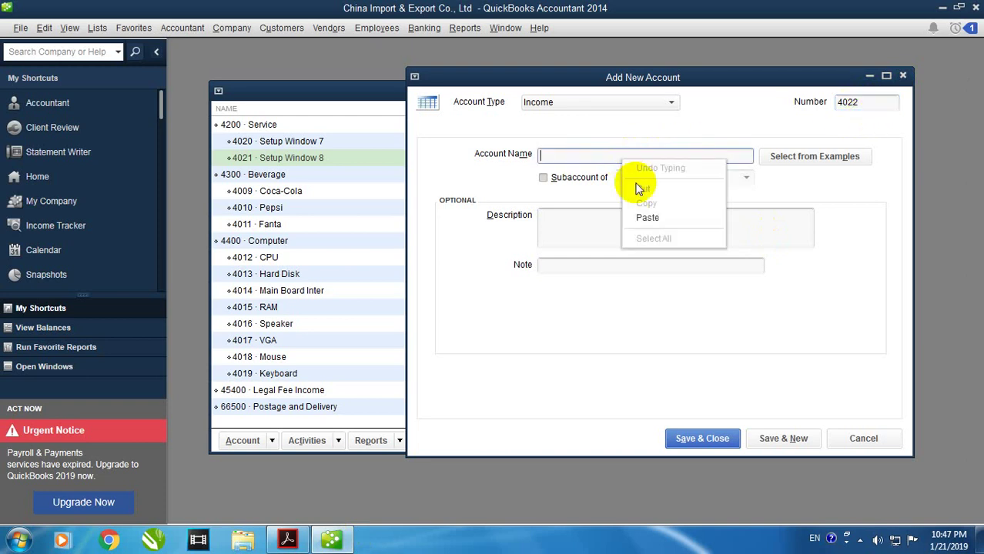
pyautogui.click(653, 216)
pyautogui.click(598, 185)
pyautogui.click(745, 178)
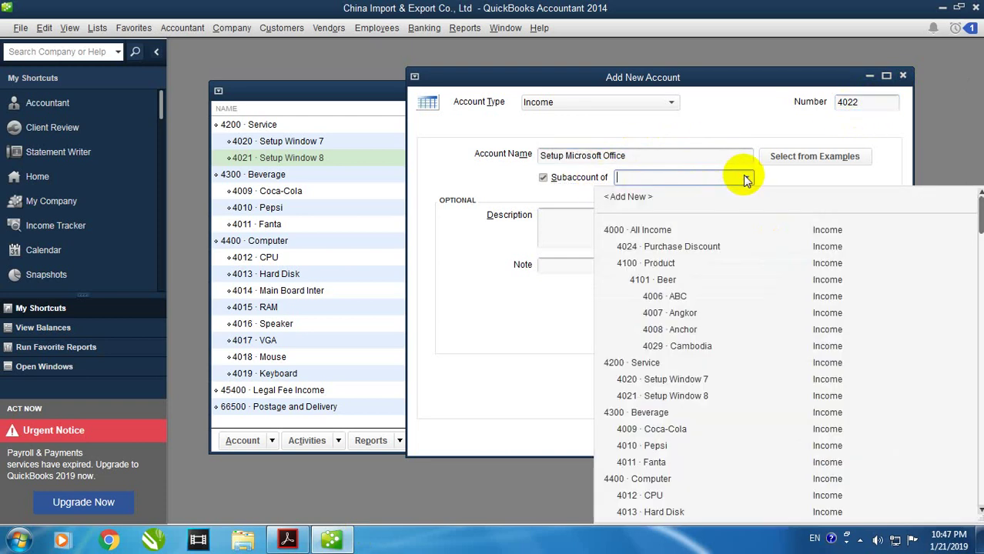
pyautogui.scroll(-3, 674, 425)
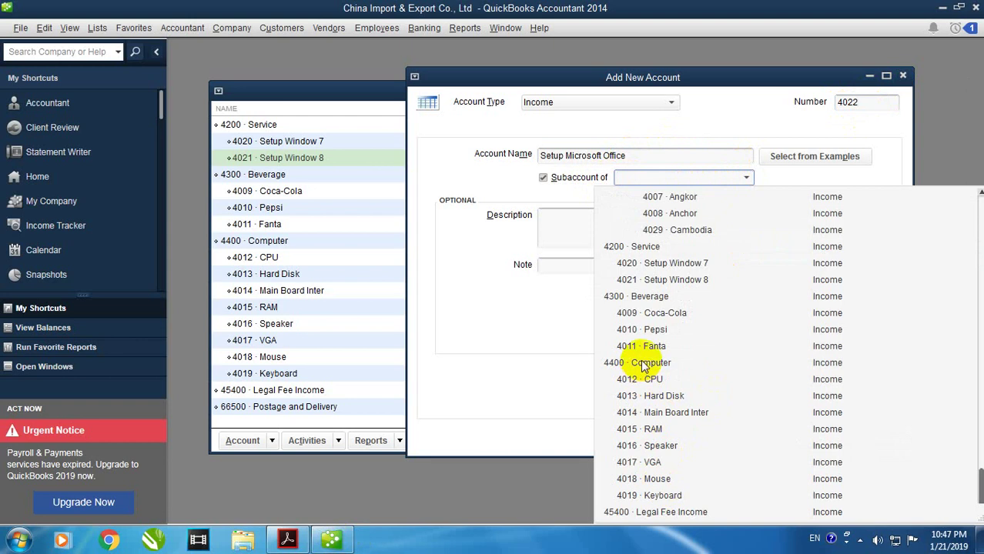
pyautogui.click(647, 247)
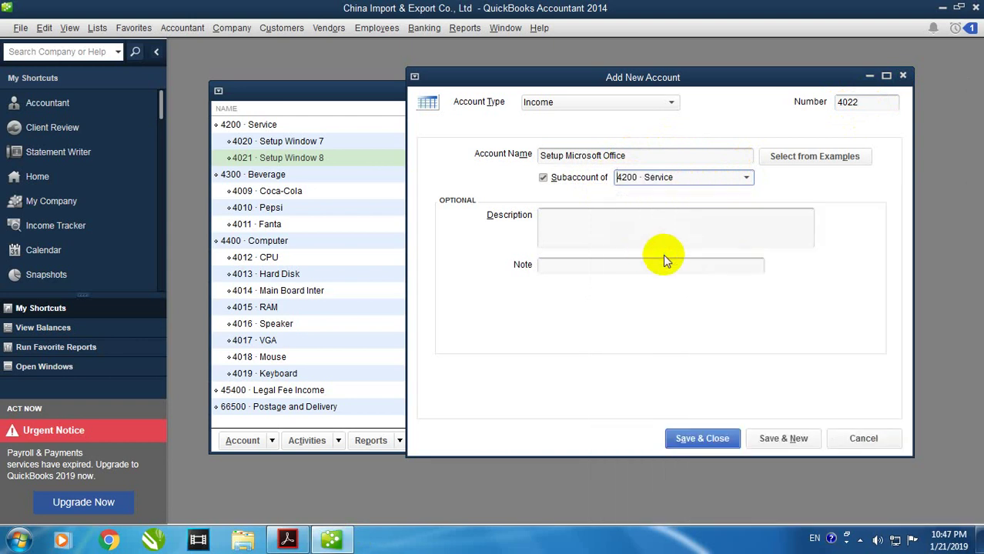
pyautogui.click(783, 438)
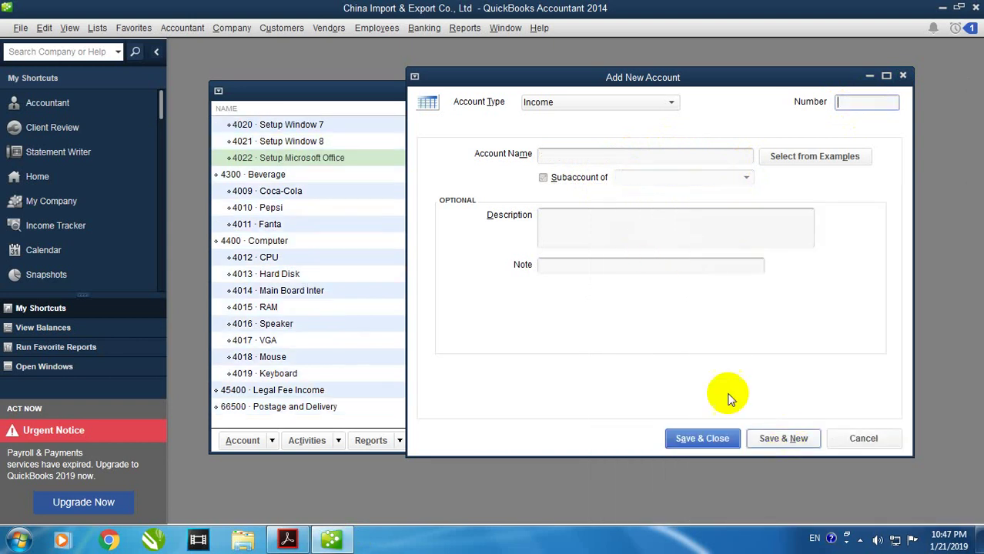
# Switch to the PDF and copy the account name Setup Khmer Unicode Typing listed beside number 4023.
pyautogui.click(287, 538)
pyautogui.moveTo(277, 198); pyautogui.dragTo(428, 201)
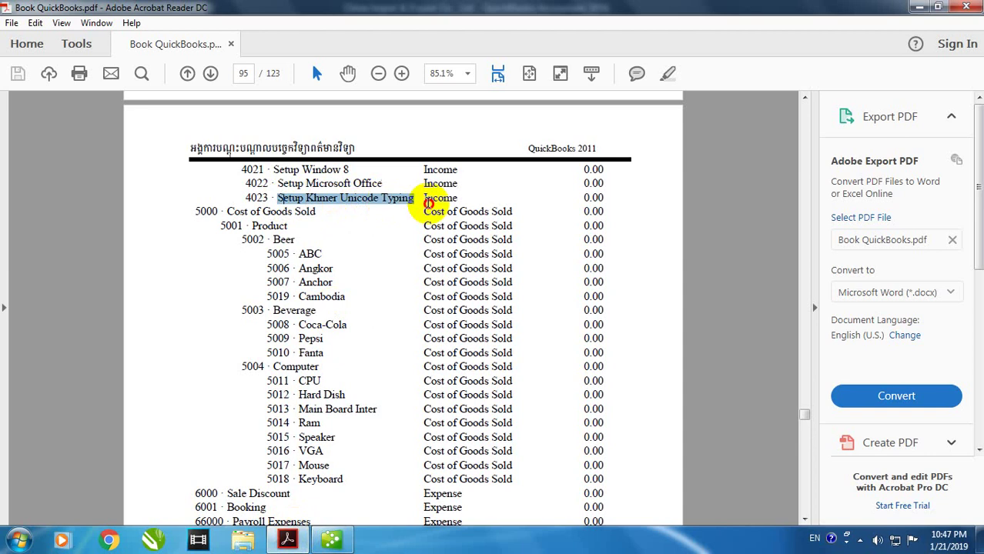
pyautogui.rightClick(401, 202)
pyautogui.click(408, 213)
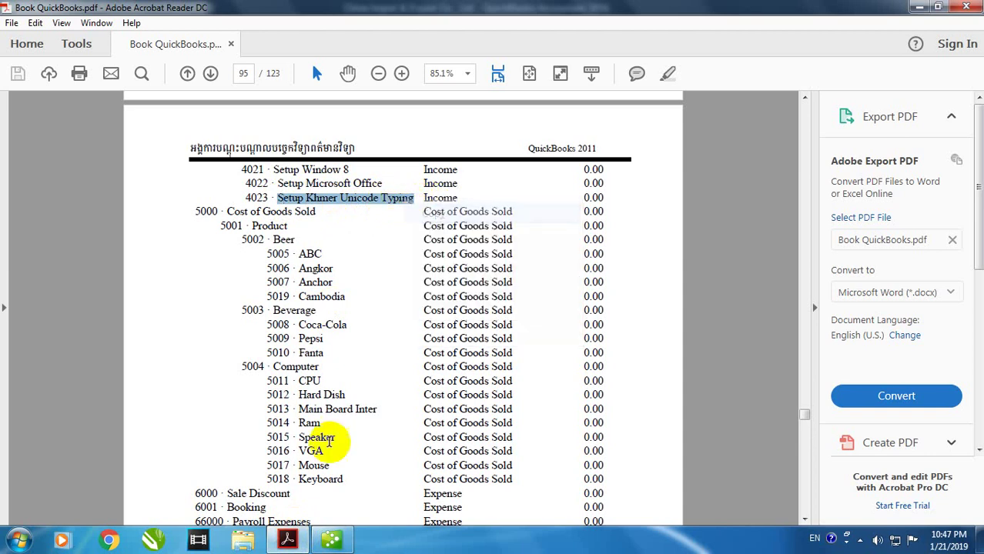
# Switch to QuickBooks and save income account 4023 named Setup Khmer Unicode Typing as a subaccount of 4200 · Service.
pyautogui.click(332, 539)
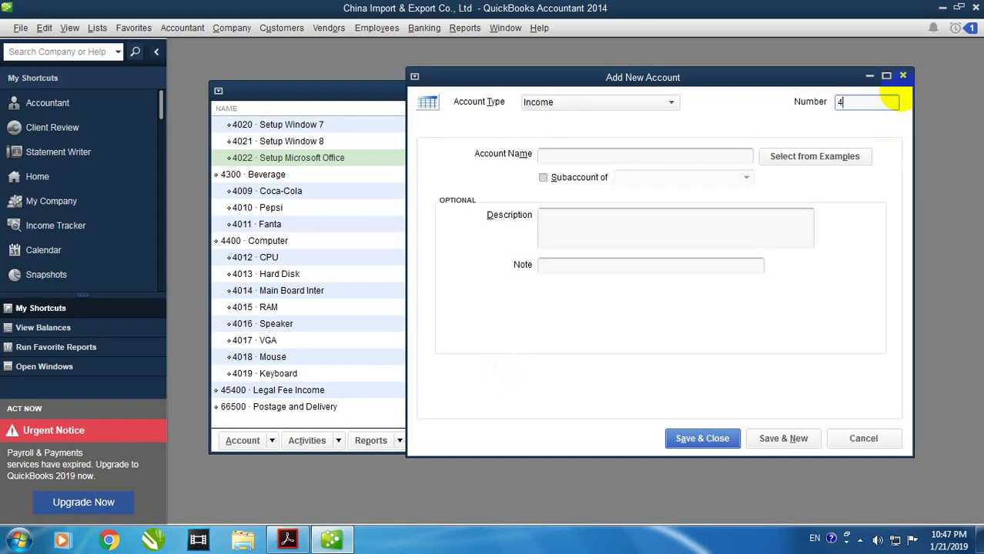
pyautogui.rightClick(659, 155)
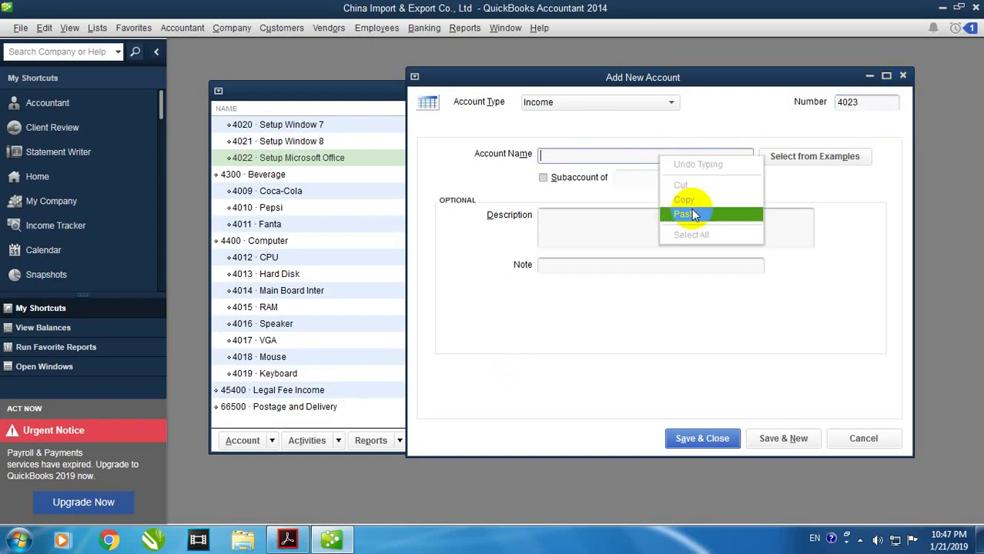
pyautogui.click(690, 212)
pyautogui.click(608, 177)
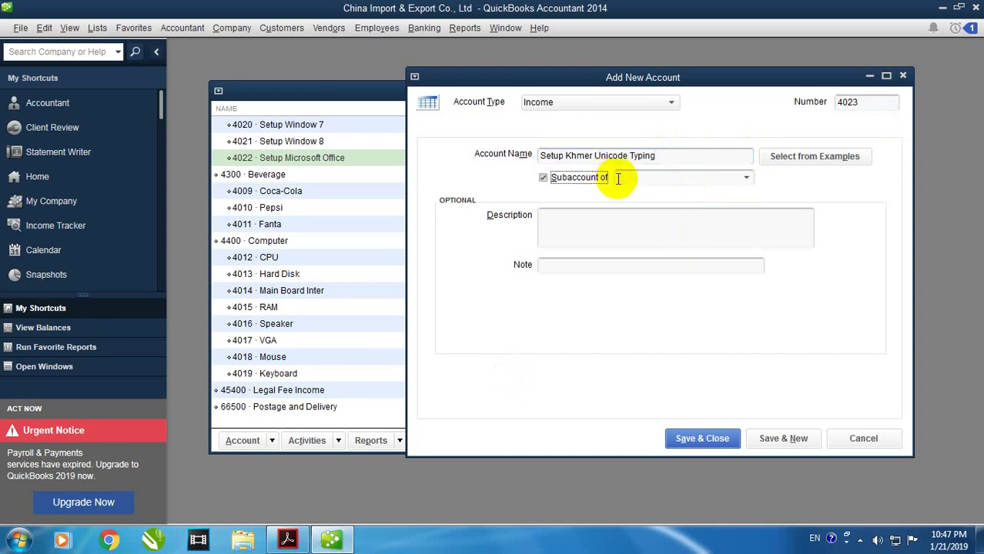
pyautogui.click(740, 177)
pyautogui.scroll(-3, 639, 400)
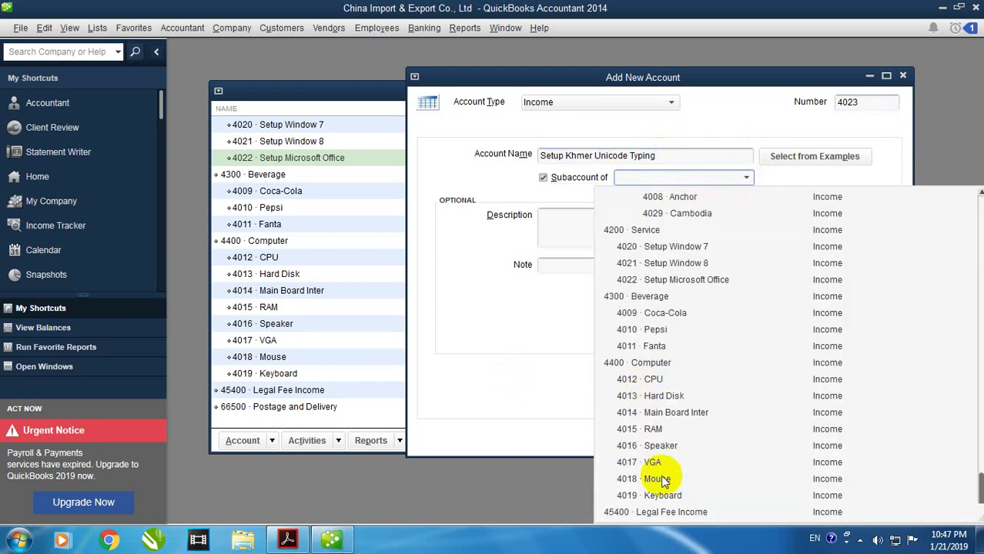
pyautogui.scroll(3, 663, 487)
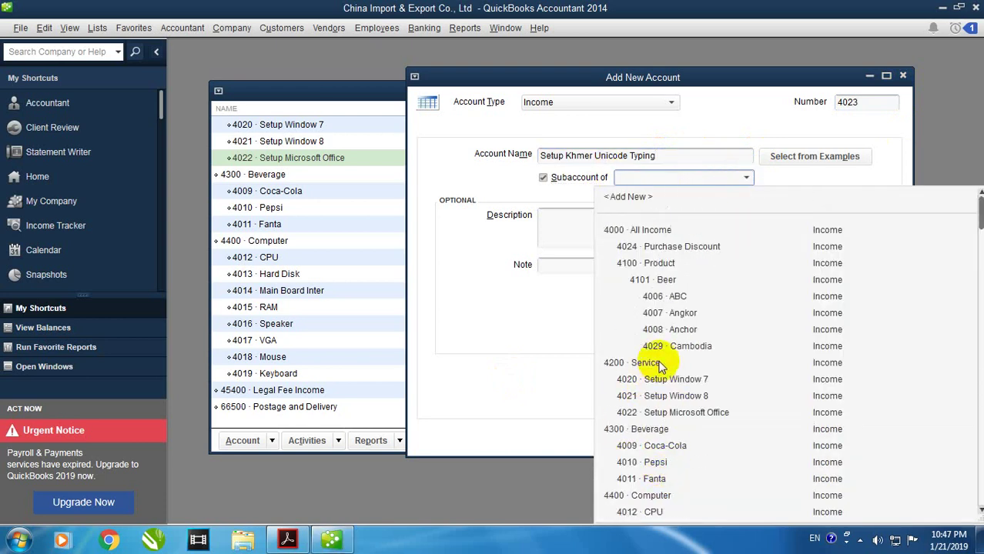
pyautogui.click(651, 369)
pyautogui.click(758, 438)
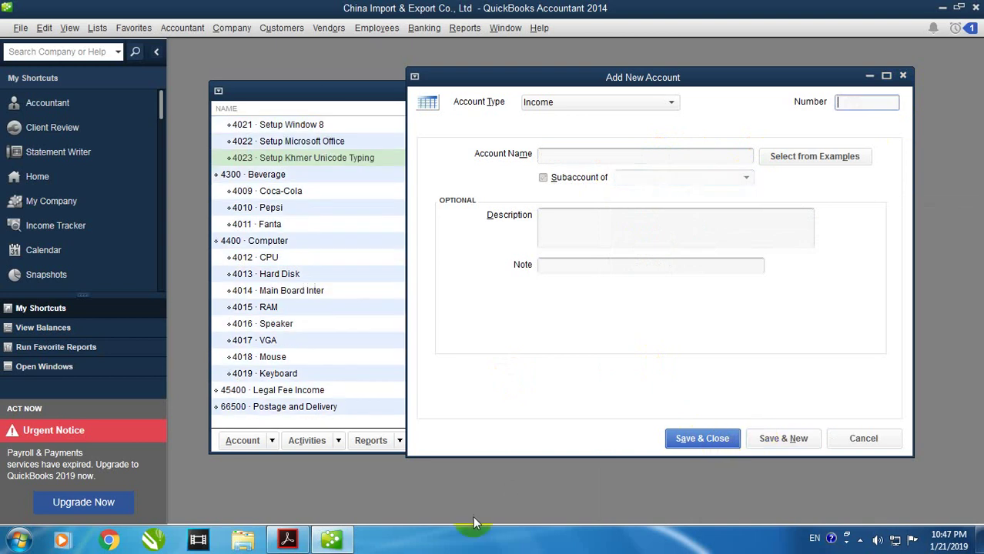
# Switch to the PDF and copy the account name Cost of Goods Sold listed beside number 5000.
pyautogui.click(306, 538)
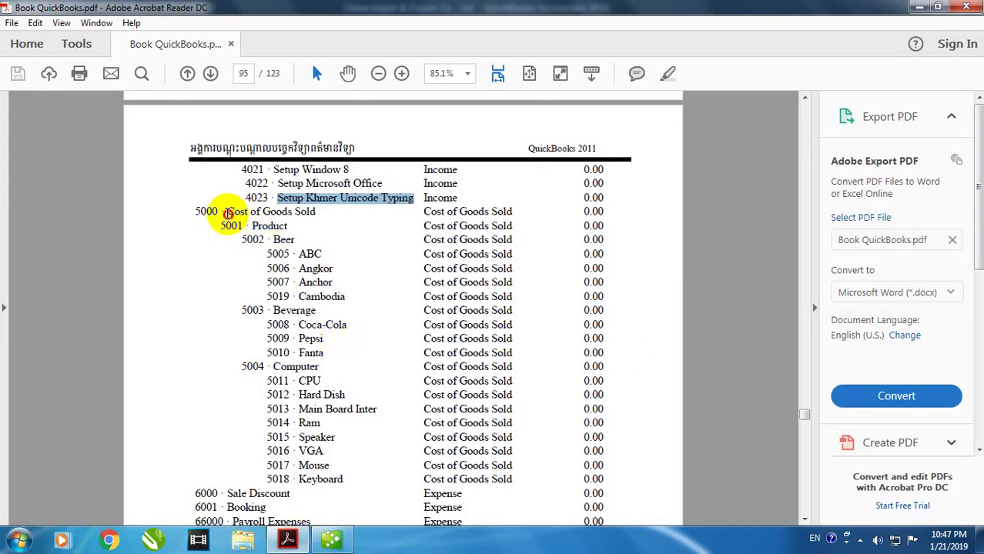
pyautogui.moveTo(228, 214); pyautogui.dragTo(307, 220)
pyautogui.rightClick(314, 220)
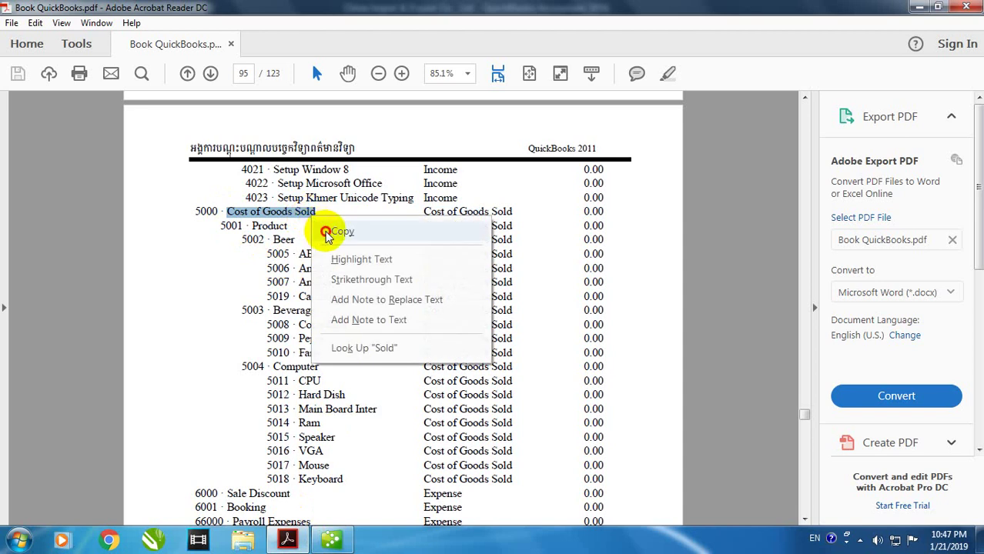
pyautogui.click(326, 229)
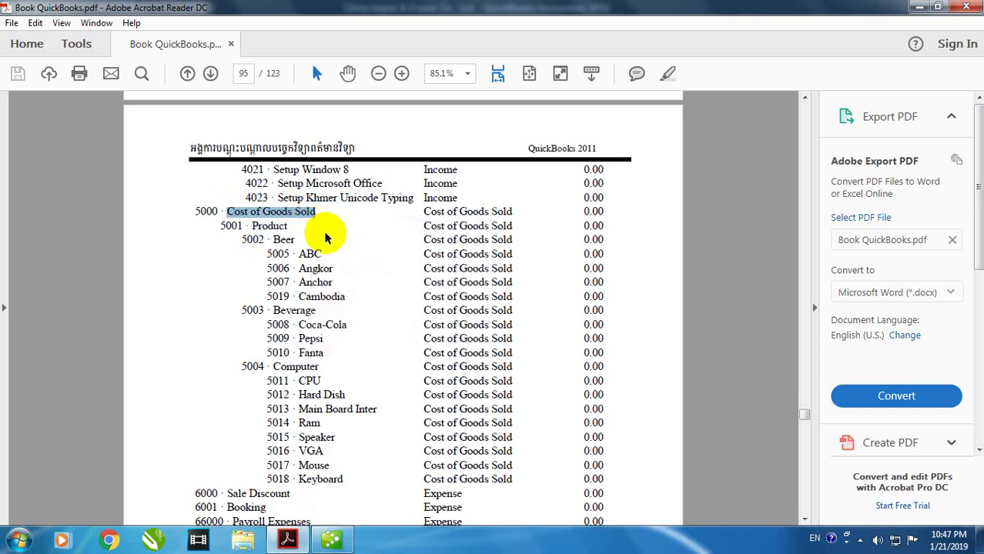
# Switch to QuickBooks and save account 5000 named Cost of Goods Sold with the account type Cost of Goods Sold.
pyautogui.click(337, 542)
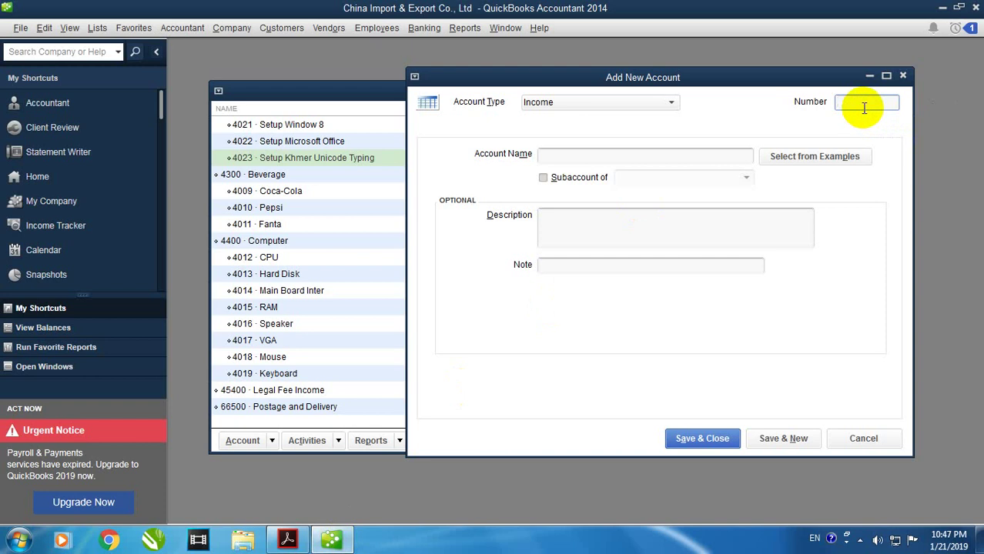
pyautogui.click(567, 101)
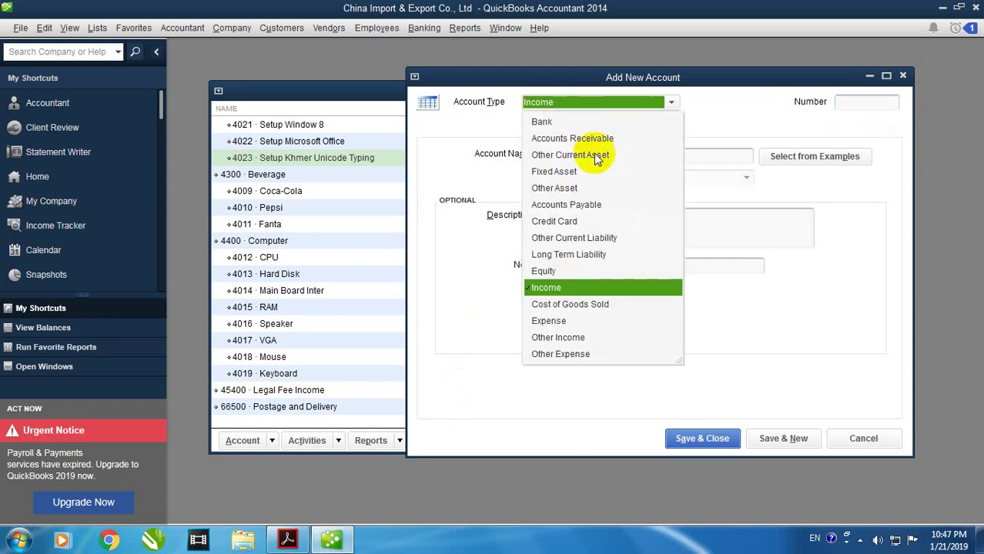
pyautogui.click(592, 304)
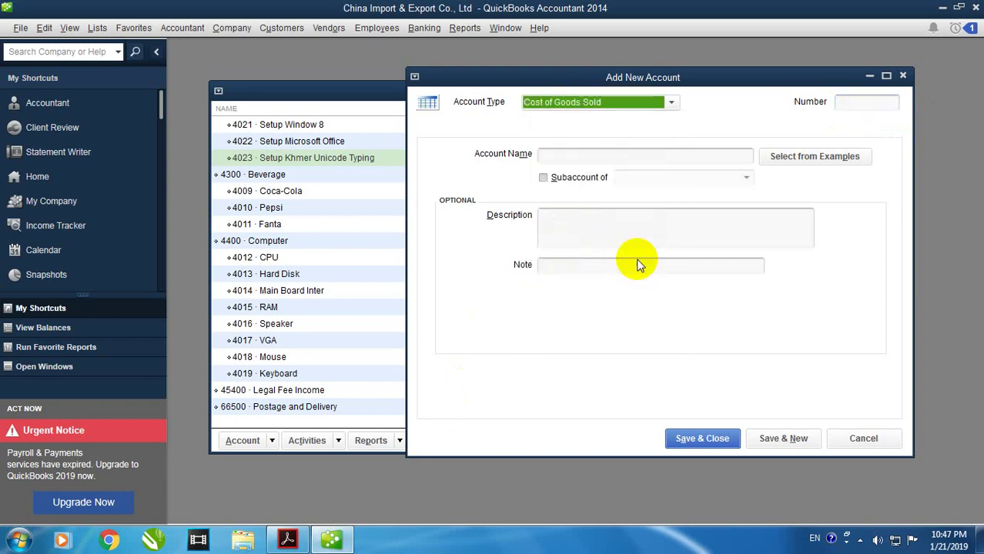
pyautogui.click(847, 103)
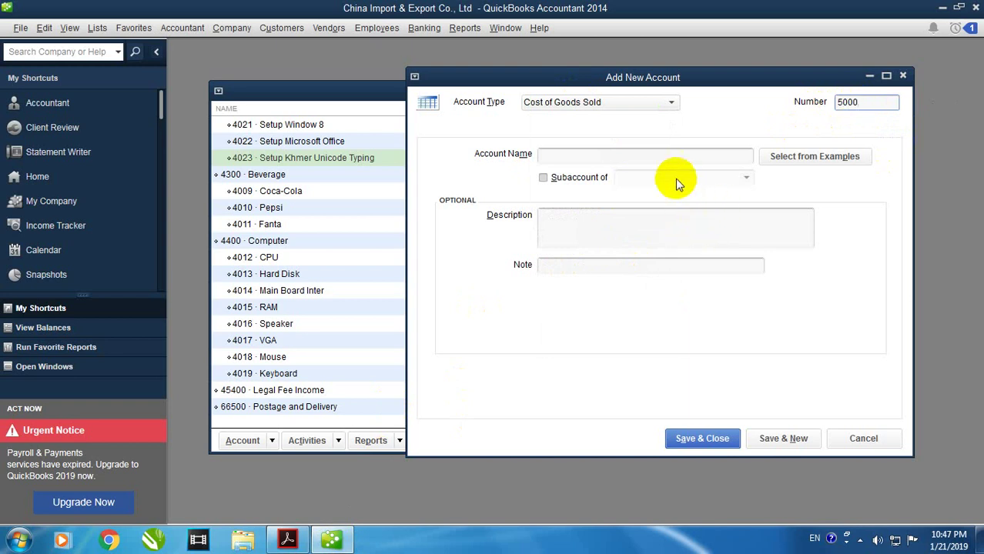
pyautogui.doubleClick(655, 159)
pyautogui.click(681, 214)
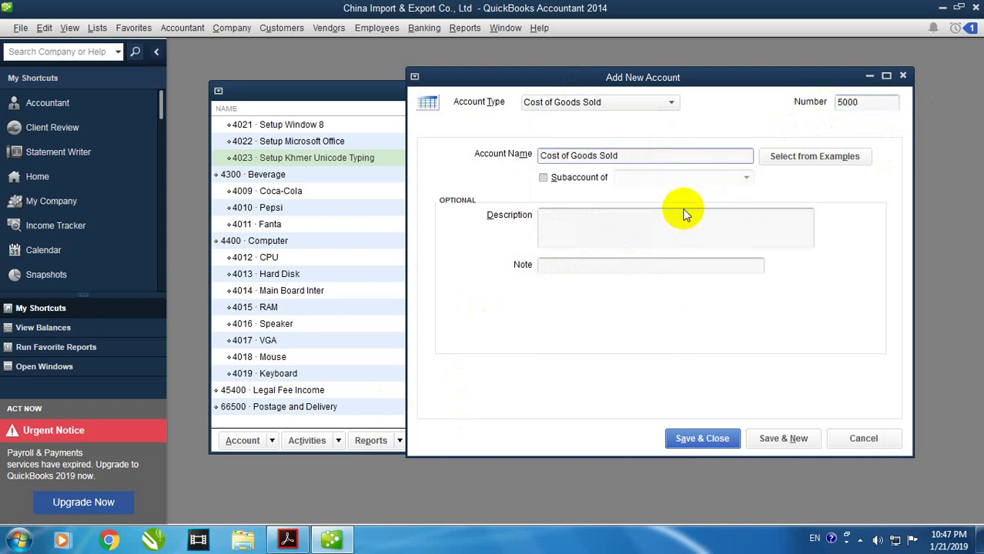
pyautogui.click(783, 438)
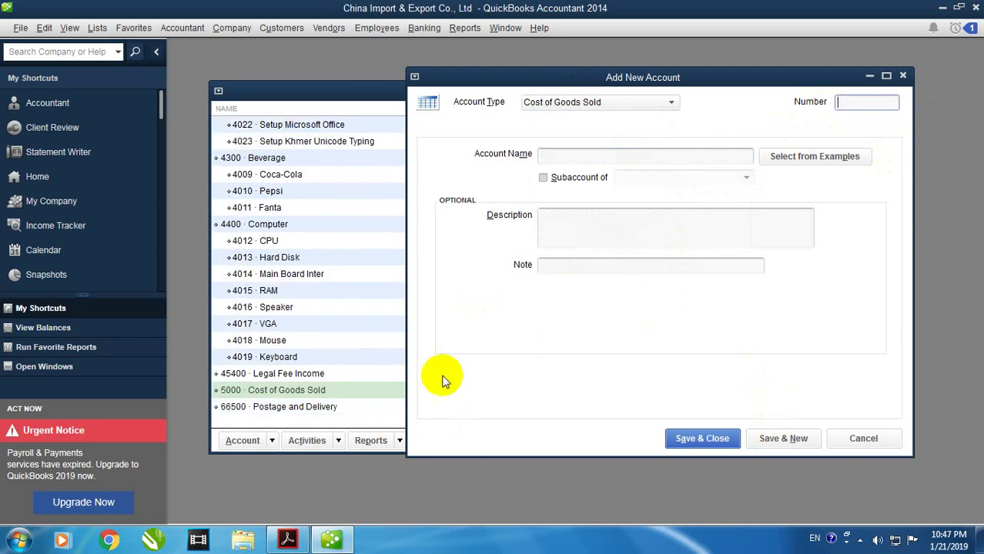
# Copy the number 5001 beside Product in the PDF and paste it as the new account's number in QuickBooks.
pyautogui.click(291, 543)
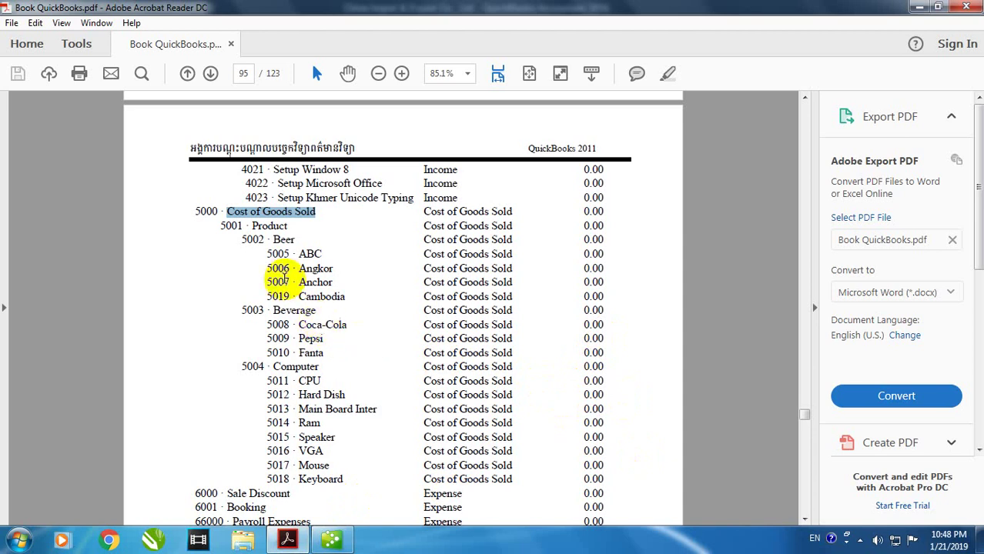
pyautogui.doubleClick(227, 226)
pyautogui.rightClick(229, 231)
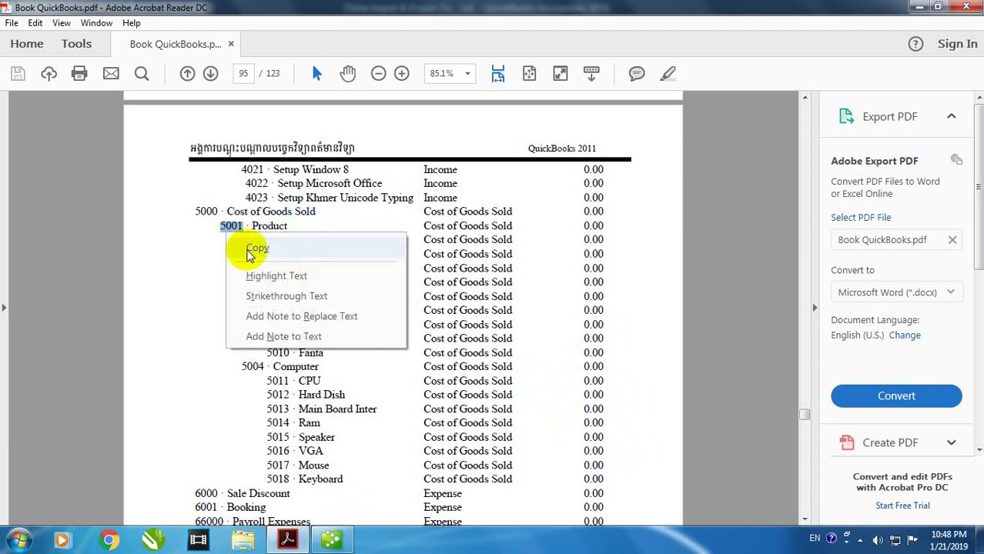
pyautogui.click(248, 247)
pyautogui.moveTo(344, 545)
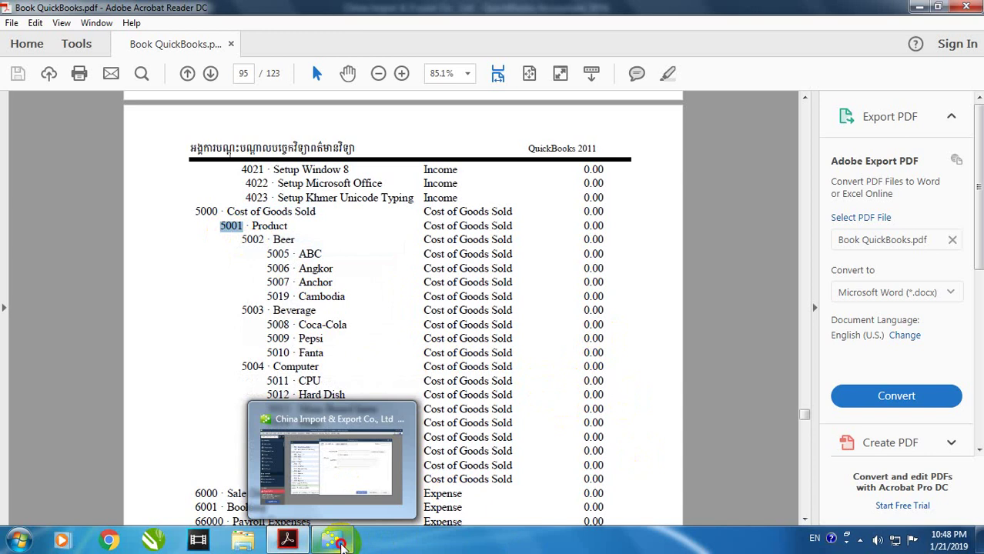
pyautogui.click(337, 541)
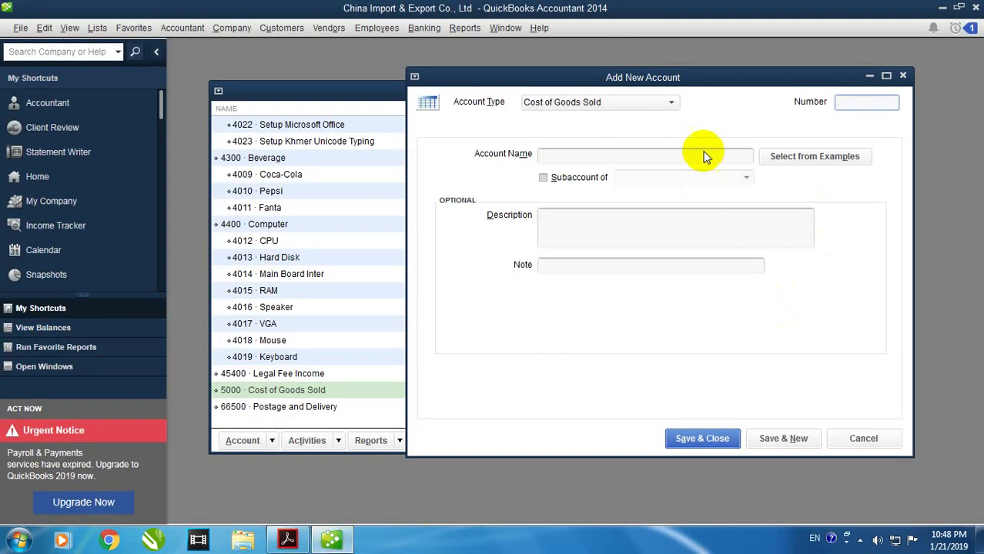
pyautogui.rightClick(849, 106)
pyautogui.click(865, 159)
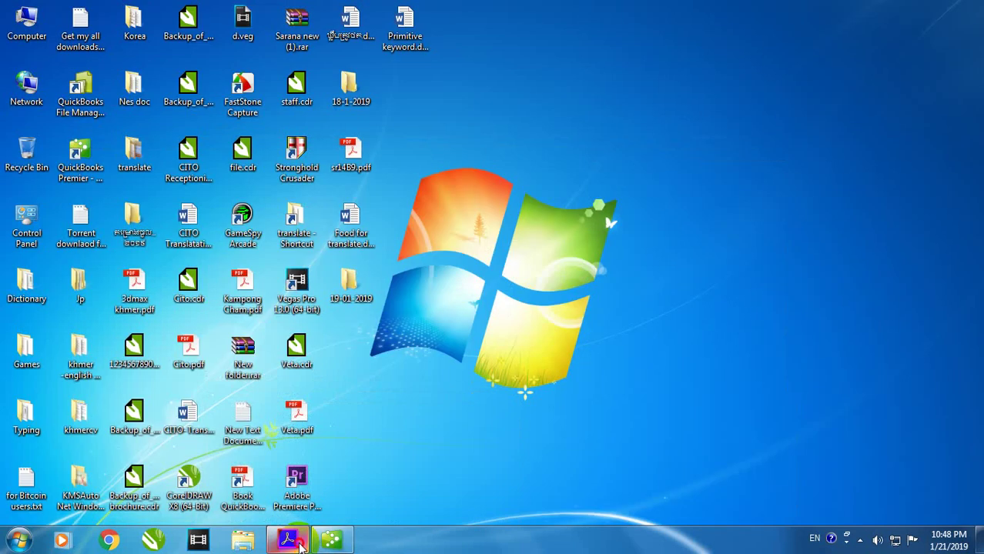
# Switch to the PDF and copy the account name Product listed beside number 5001.
pyautogui.click(287, 540)
pyautogui.scroll(-2, 504, 284)
pyautogui.scroll(1, 504, 281)
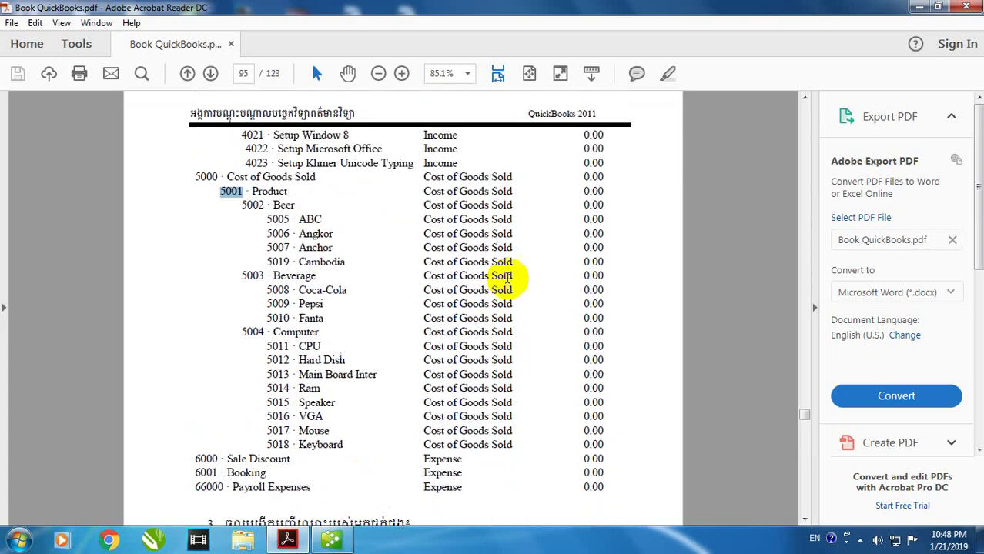
pyautogui.doubleClick(271, 190)
pyautogui.rightClick(271, 190)
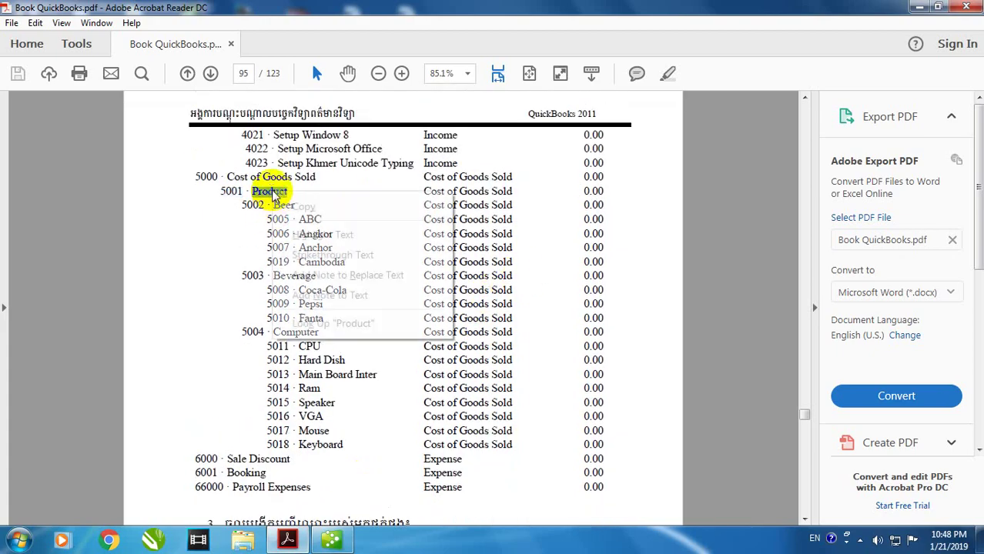
pyautogui.click(297, 207)
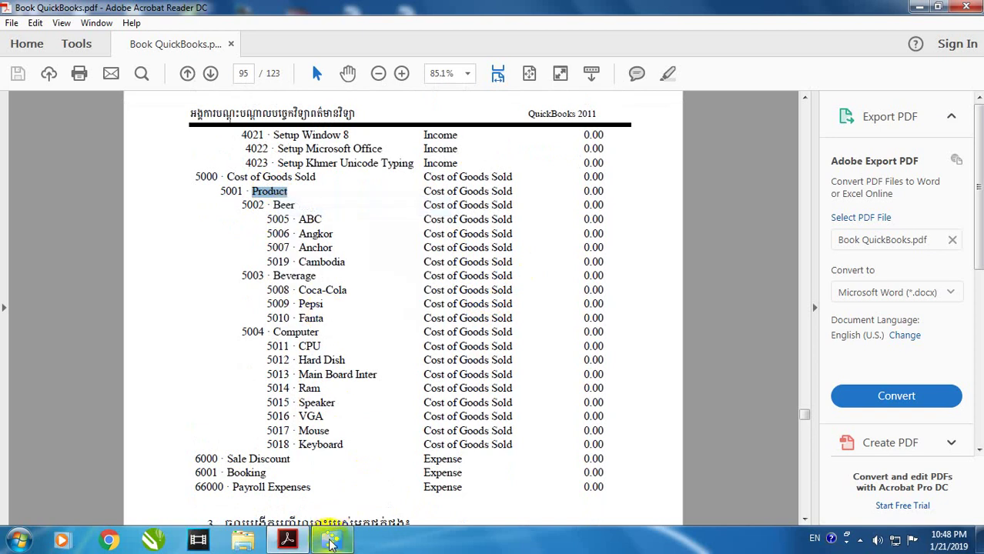
# Switch to QuickBooks and save Cost of Goods Sold account 5001 named Product as a subaccount of 5000 · Cost of Goods Sold.
pyautogui.click(331, 540)
pyautogui.rightClick(631, 160)
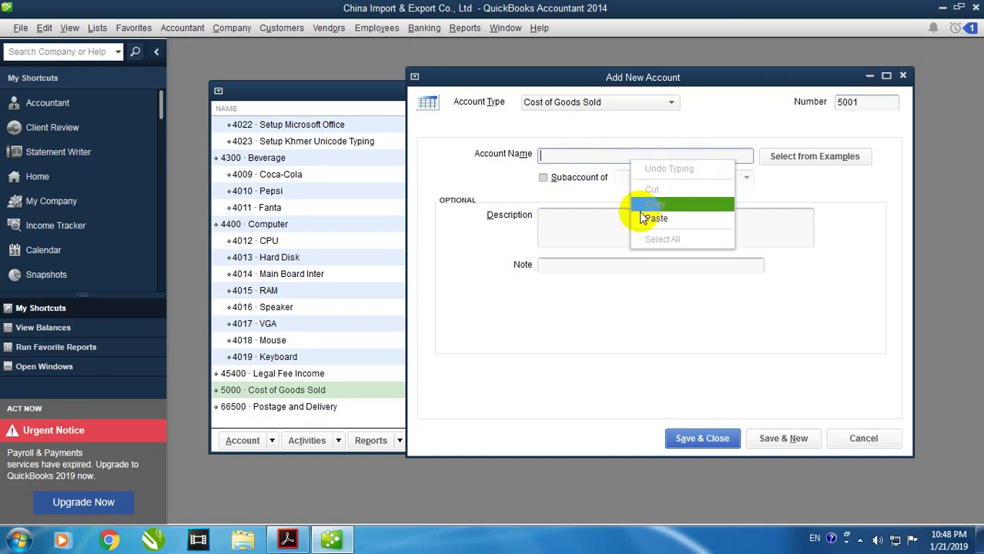
pyautogui.click(642, 213)
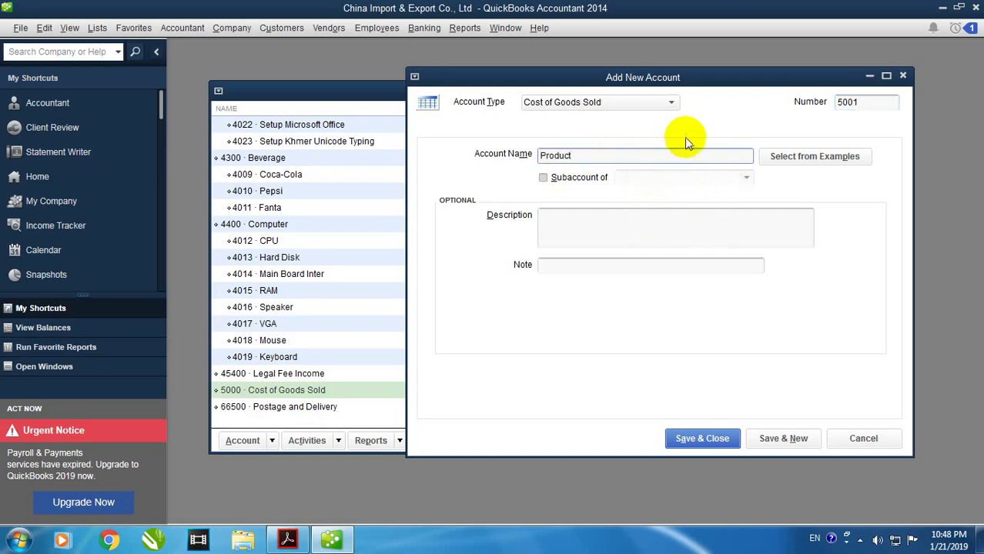
pyautogui.click(542, 177)
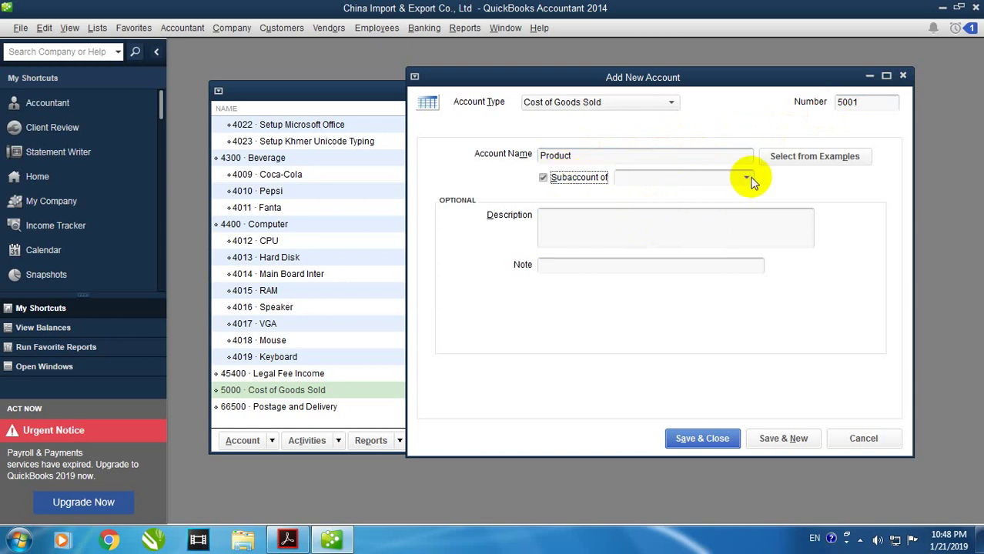
pyautogui.click(746, 177)
pyautogui.click(659, 239)
pyautogui.click(774, 437)
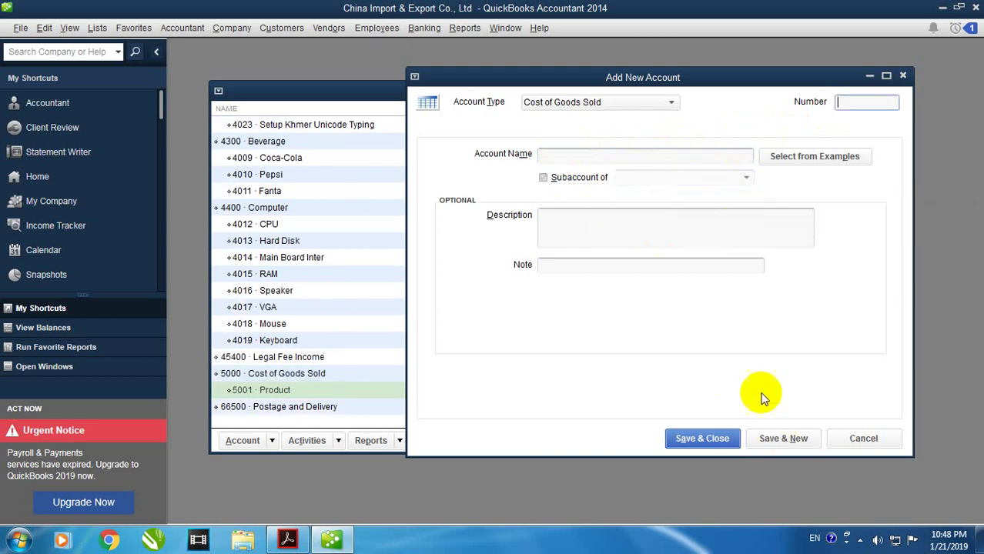
# Switch to the PDF and copy the account name Beer listed beside number 5002.
pyautogui.click(299, 542)
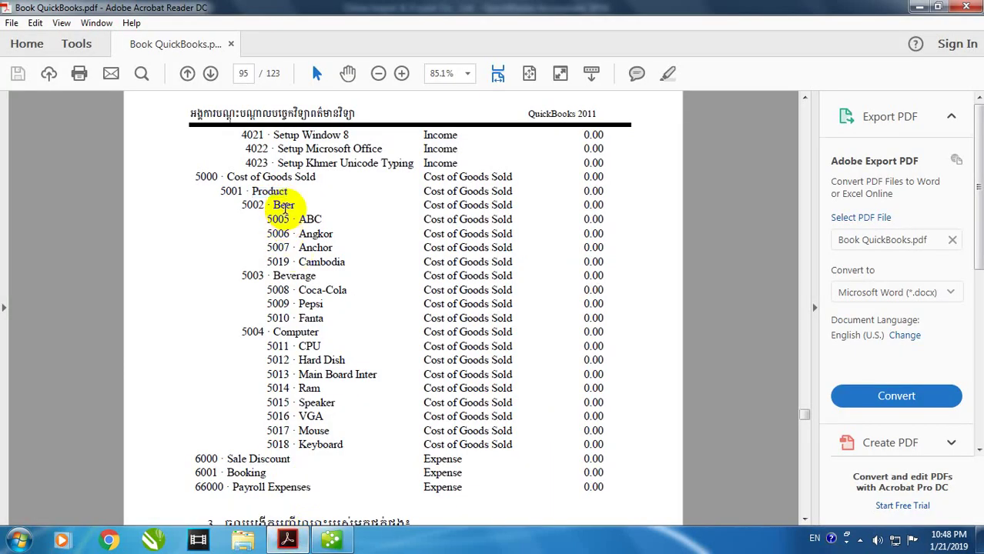
pyautogui.doubleClick(284, 207)
pyautogui.rightClick(284, 206)
pyautogui.click(319, 221)
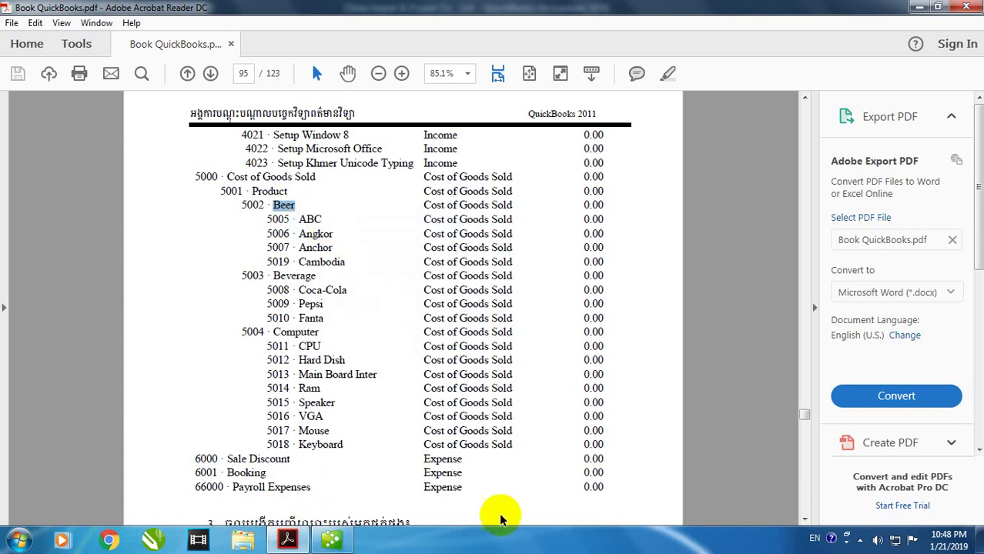
# Switch to QuickBooks and save Cost of Goods Sold account 5002 named Beer as a subaccount of 5000 · Cost of Goods Sold.
pyautogui.click(329, 542)
pyautogui.click(837, 104)
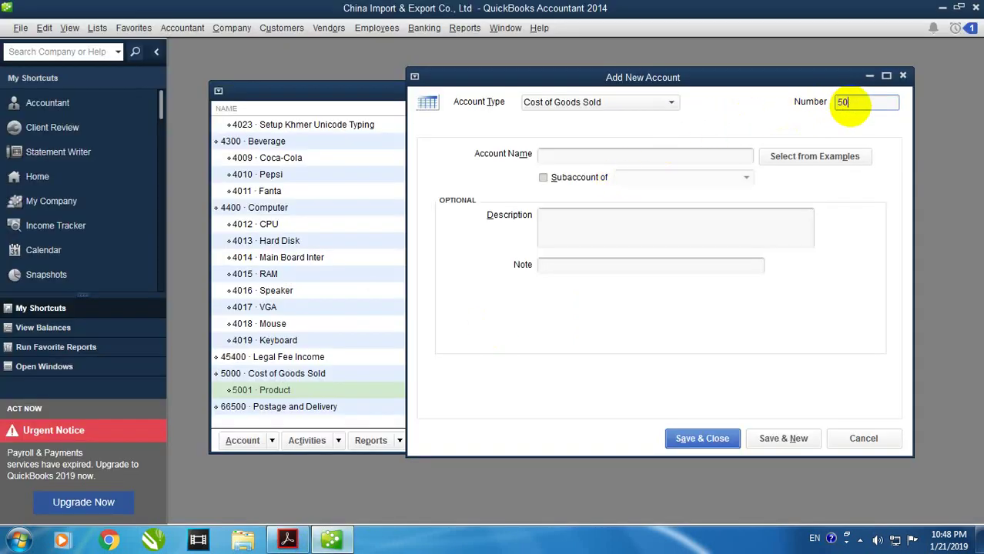
pyautogui.rightClick(665, 154)
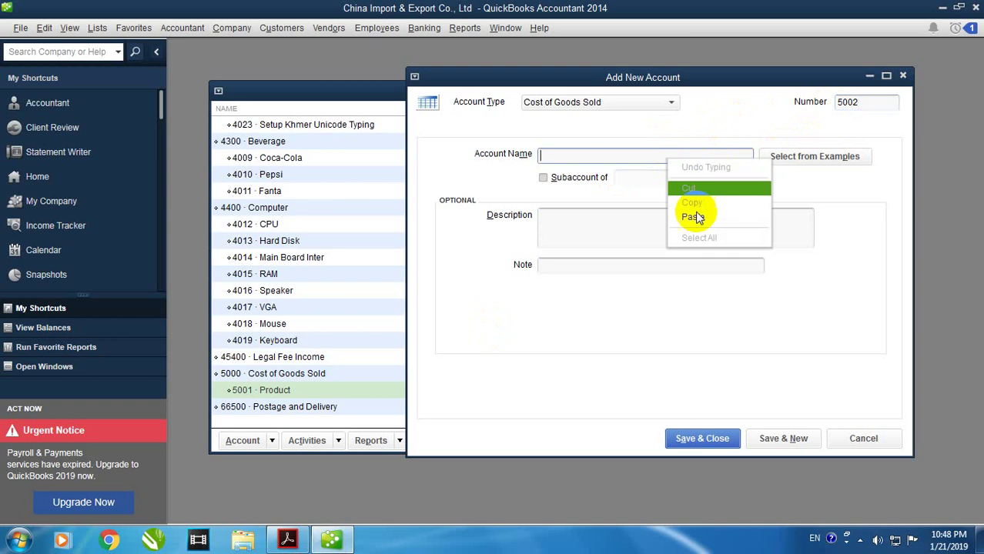
pyautogui.click(689, 217)
pyautogui.click(594, 182)
pyautogui.click(746, 178)
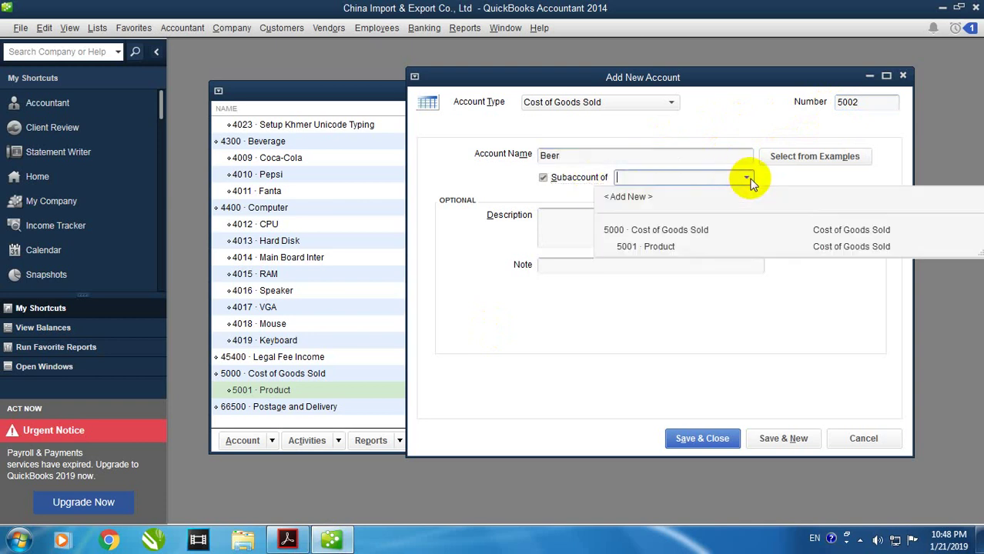
pyautogui.click(691, 231)
pyautogui.click(779, 439)
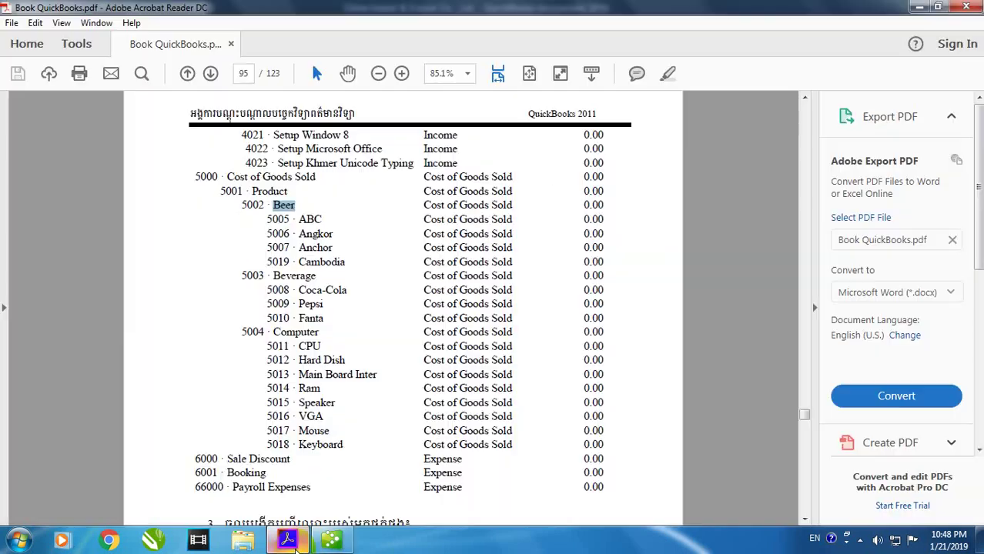
# Switch to the PDF and copy the account name ABC listed beside number 5005.
pyautogui.click(287, 539)
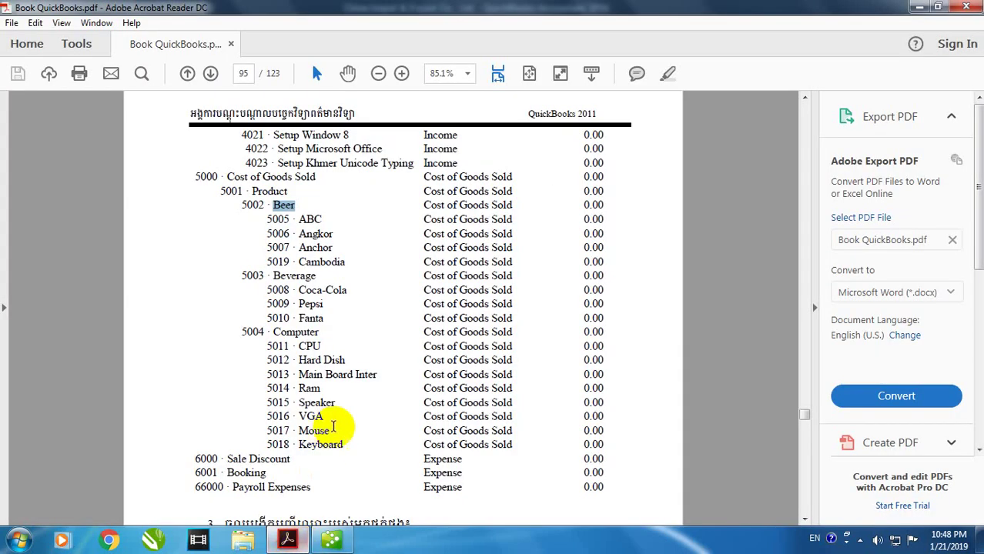
pyautogui.rightClick(312, 227)
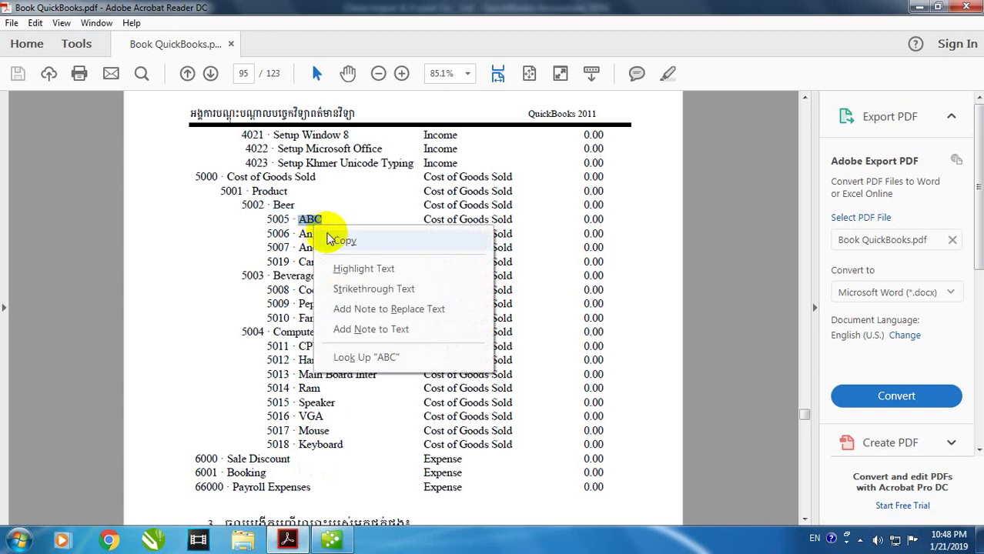
pyautogui.click(331, 224)
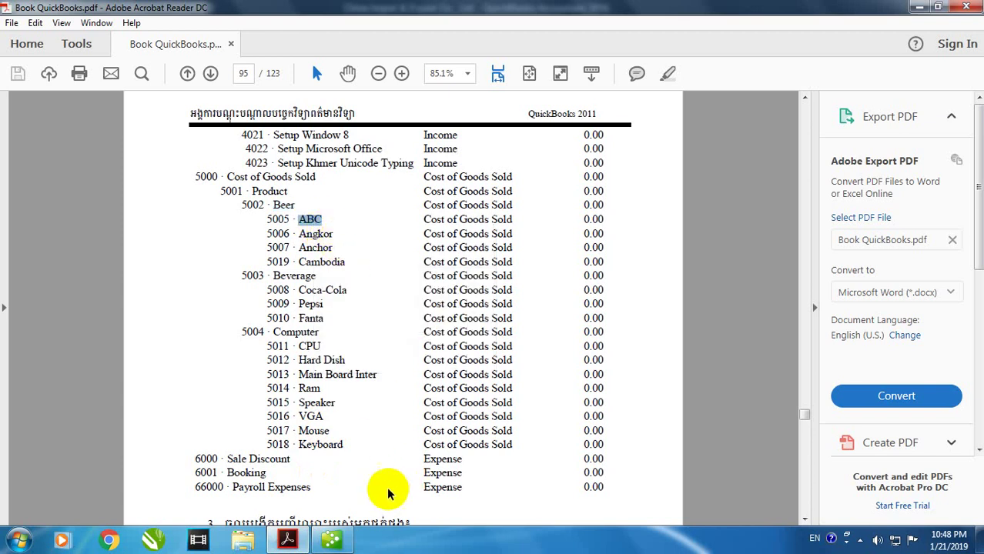
# Switch to QuickBooks, close the blank new account form, and make account 5002 · Beer a subaccount of 5001 · Product.
pyautogui.click(339, 542)
pyautogui.click(903, 77)
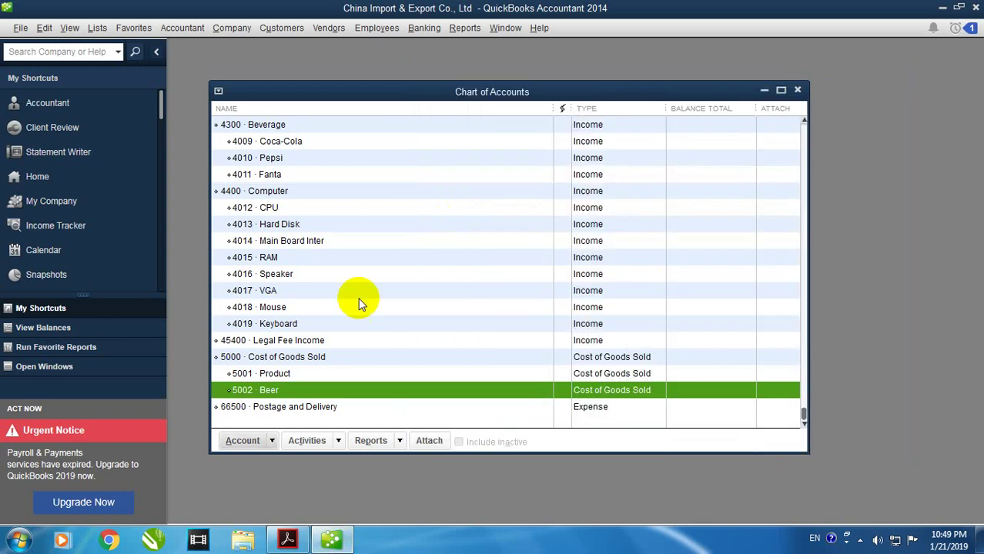
pyautogui.rightClick(275, 393)
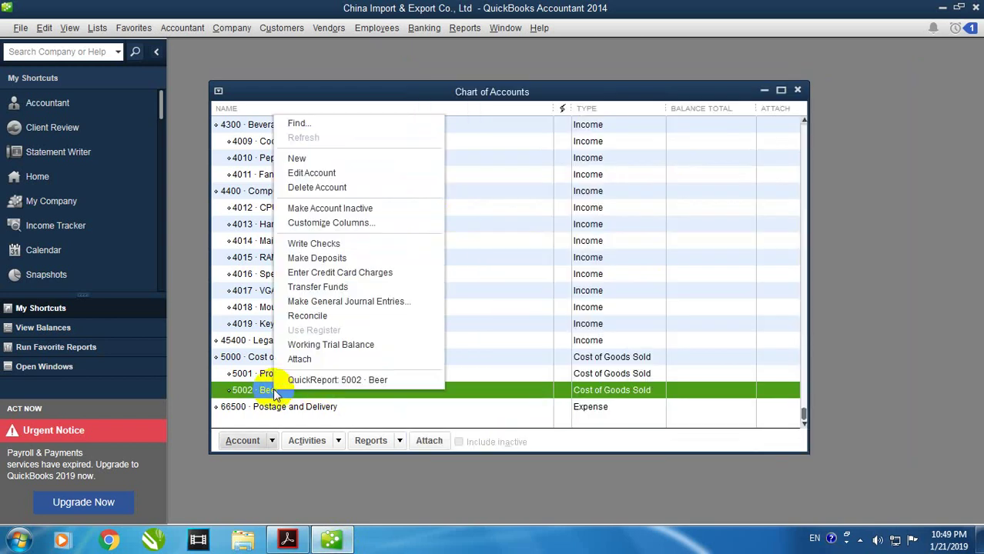
pyautogui.click(328, 172)
pyautogui.click(544, 178)
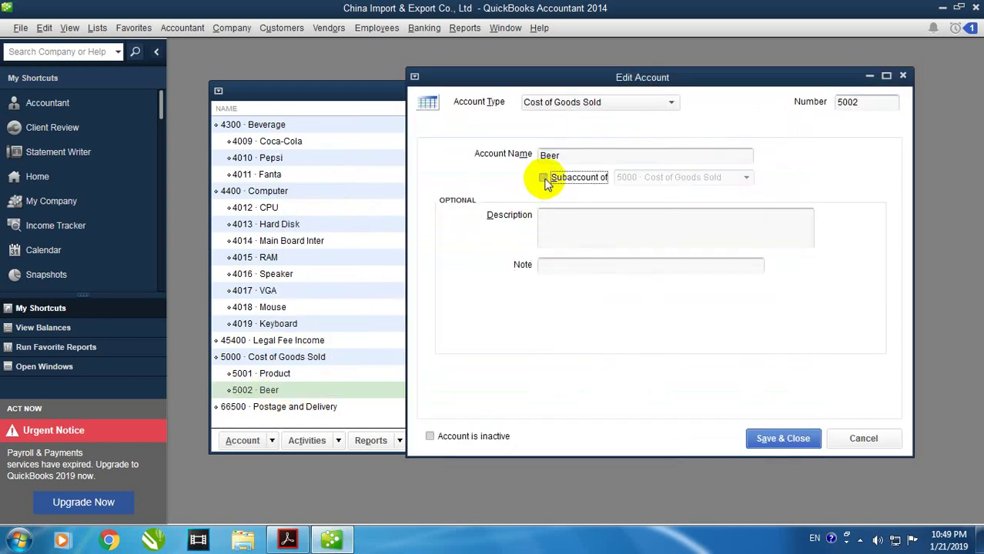
pyautogui.click(544, 177)
pyautogui.click(745, 177)
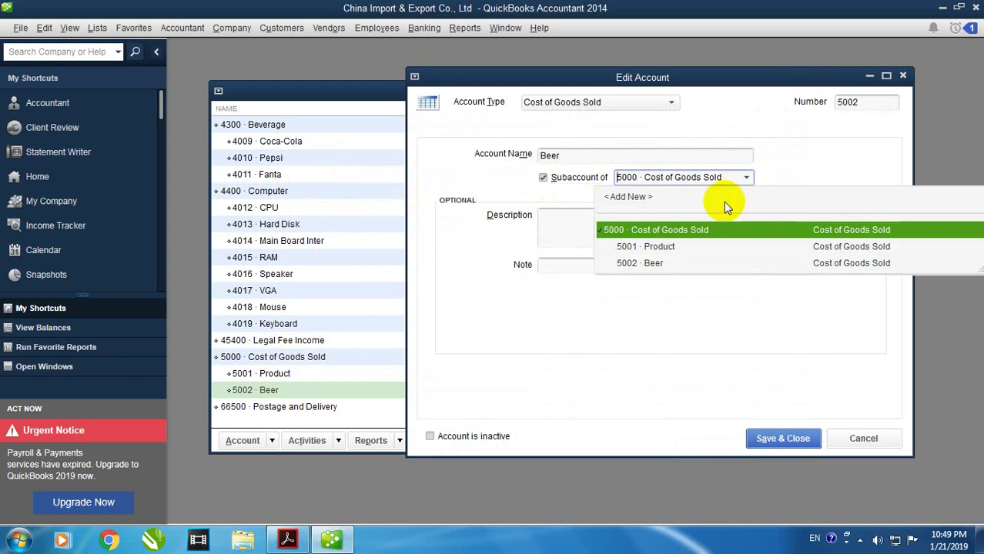
pyautogui.click(660, 230)
pyautogui.click(783, 438)
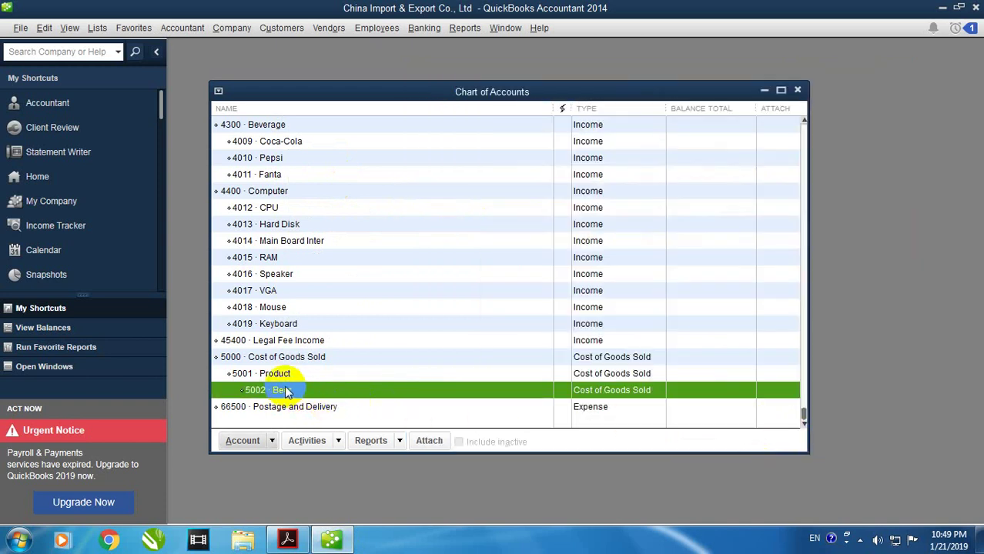
# Add Cost of Goods Sold account 5005 named ABC as a subaccount of 5002 · Beer and continue to a new account.
pyautogui.click(254, 438)
pyautogui.click(262, 231)
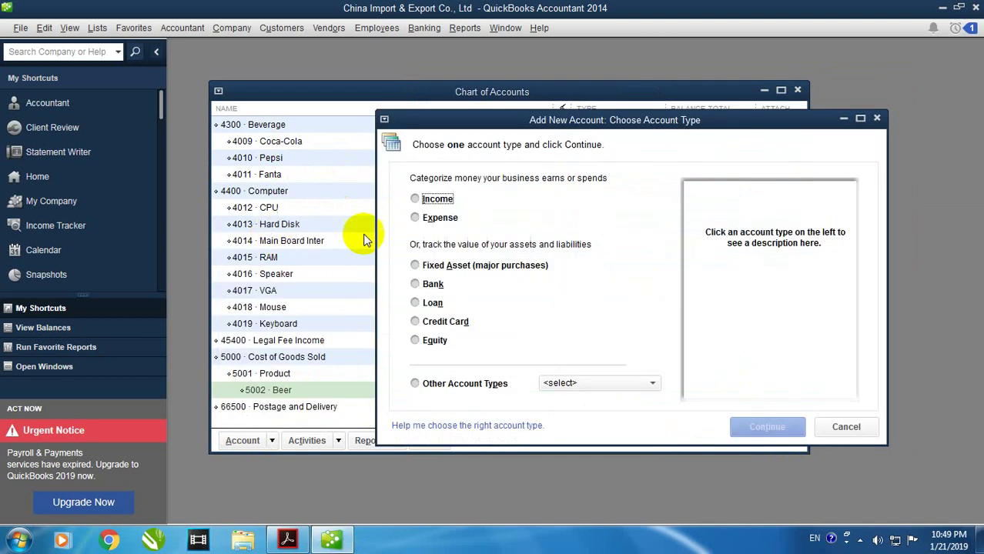
pyautogui.click(554, 382)
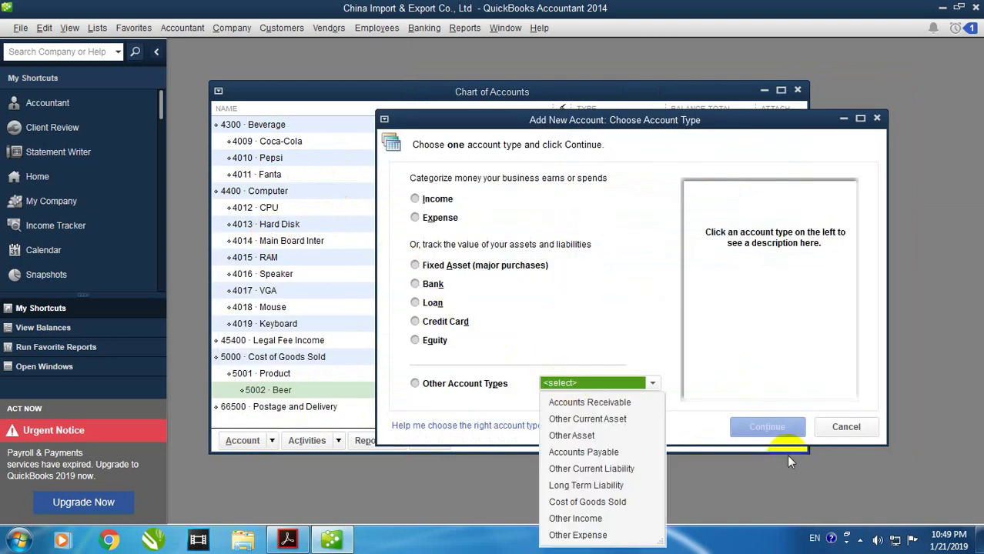
pyautogui.click(625, 501)
pyautogui.click(793, 427)
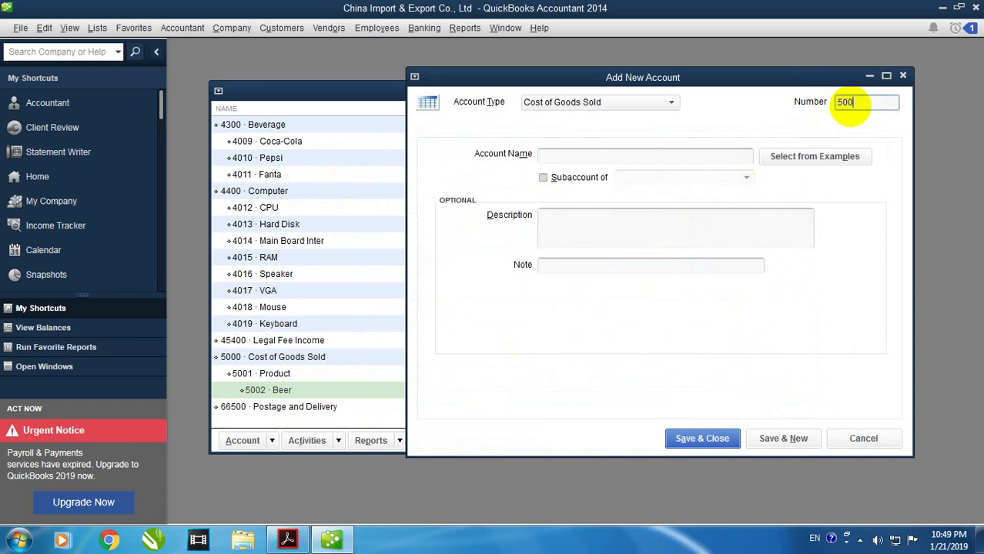
pyautogui.rightClick(632, 158)
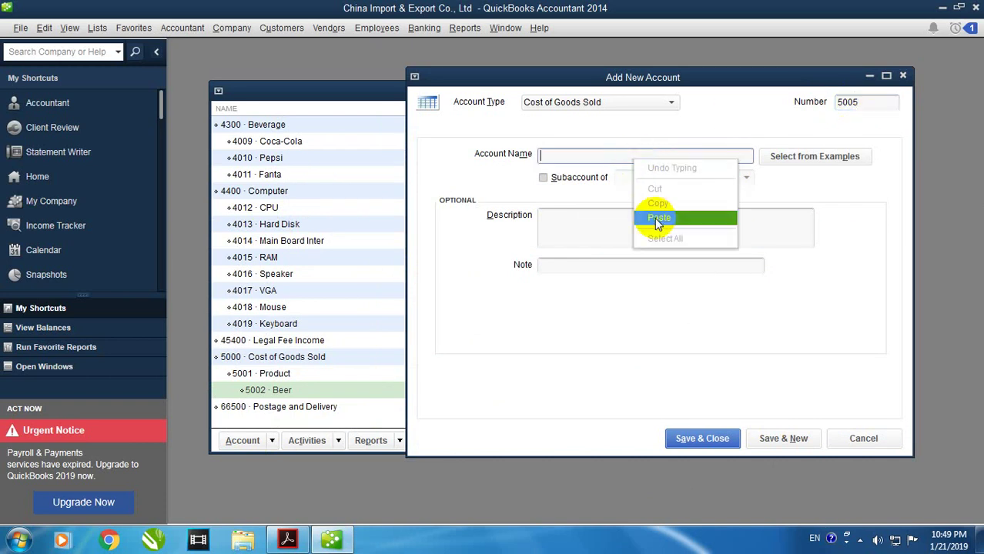
pyautogui.click(655, 215)
pyautogui.click(578, 184)
pyautogui.click(741, 185)
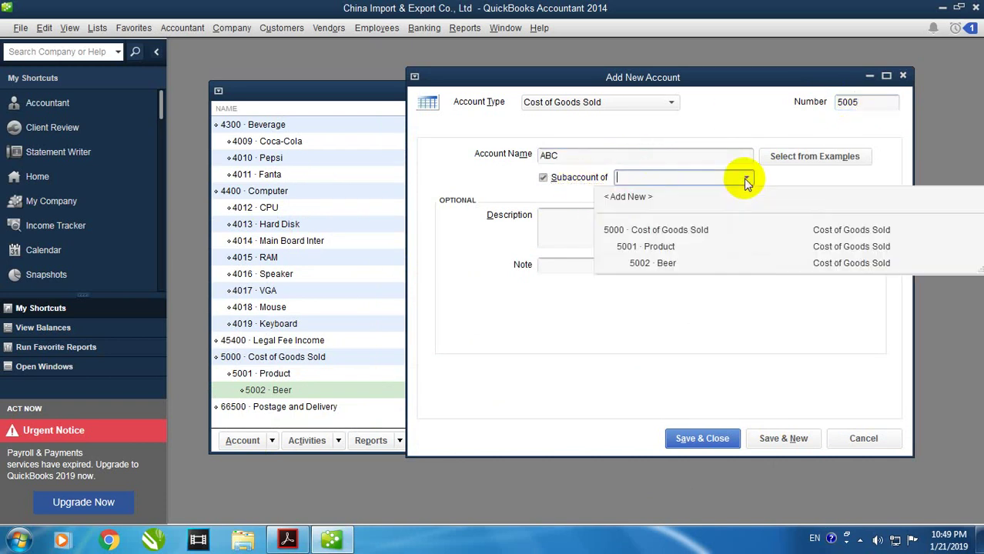
pyautogui.click(663, 264)
pyautogui.click(783, 438)
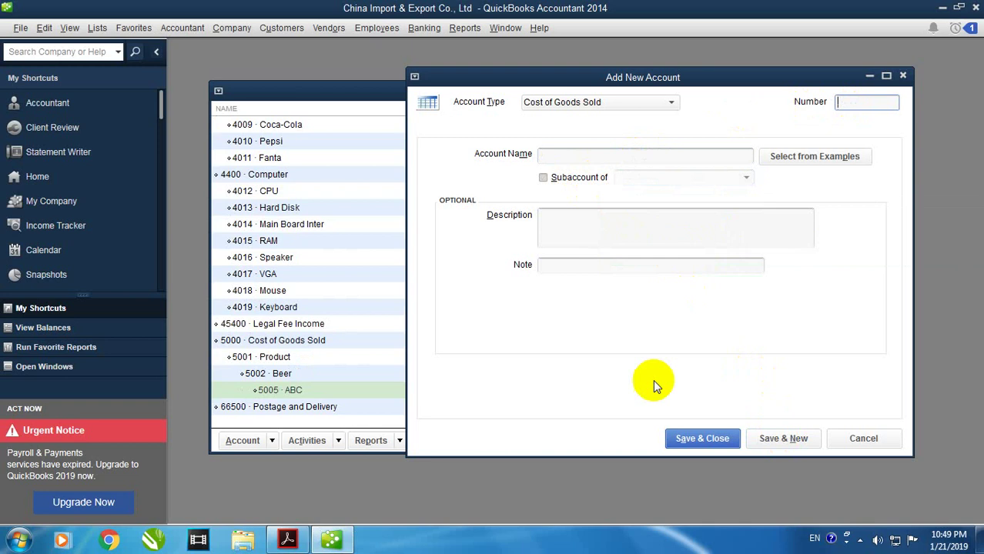
# Switch to the PDF and copy the account name Angkor listed beside number 5006.
pyautogui.click(291, 538)
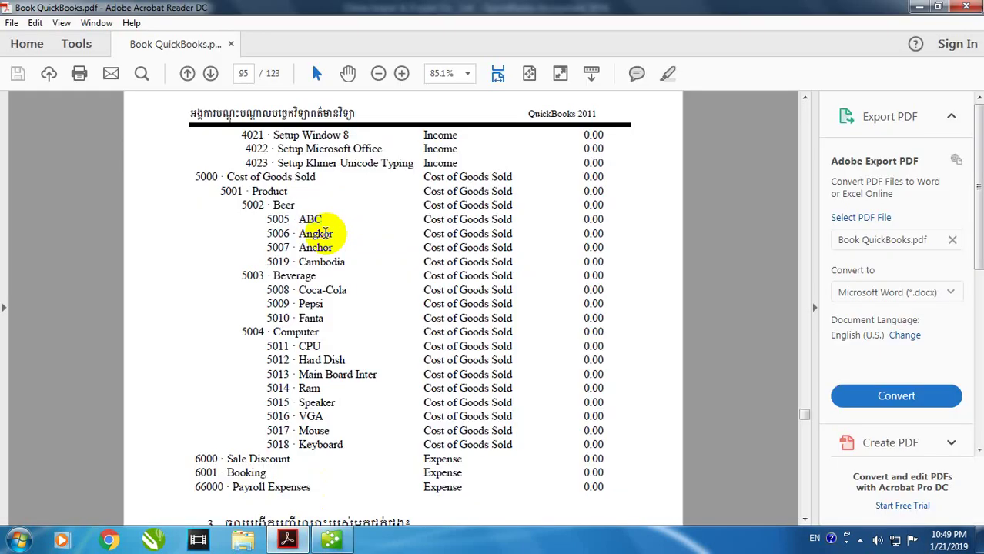
pyautogui.doubleClick(326, 232)
pyautogui.rightClick(327, 232)
pyautogui.click(345, 248)
# Switch to QuickBooks and save Cost of Goods Sold account 5006 named Angkor as a subaccount of 5002 · Beer.
pyautogui.click(332, 539)
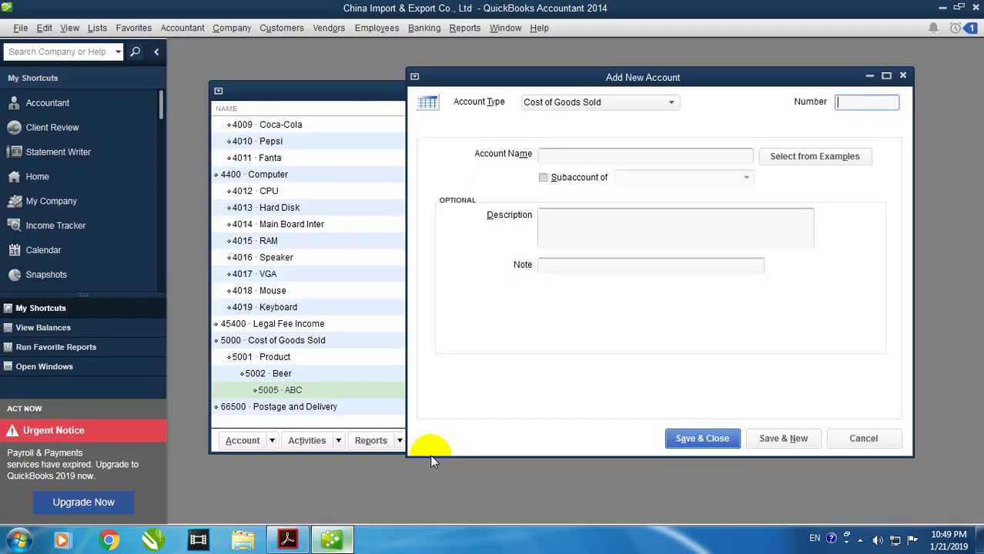
pyautogui.click(856, 102)
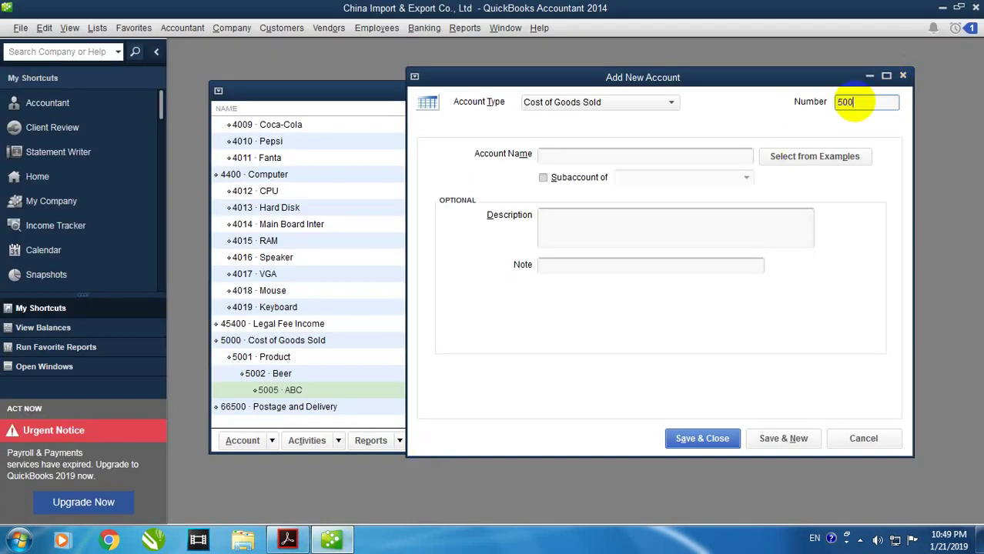
pyautogui.rightClick(578, 157)
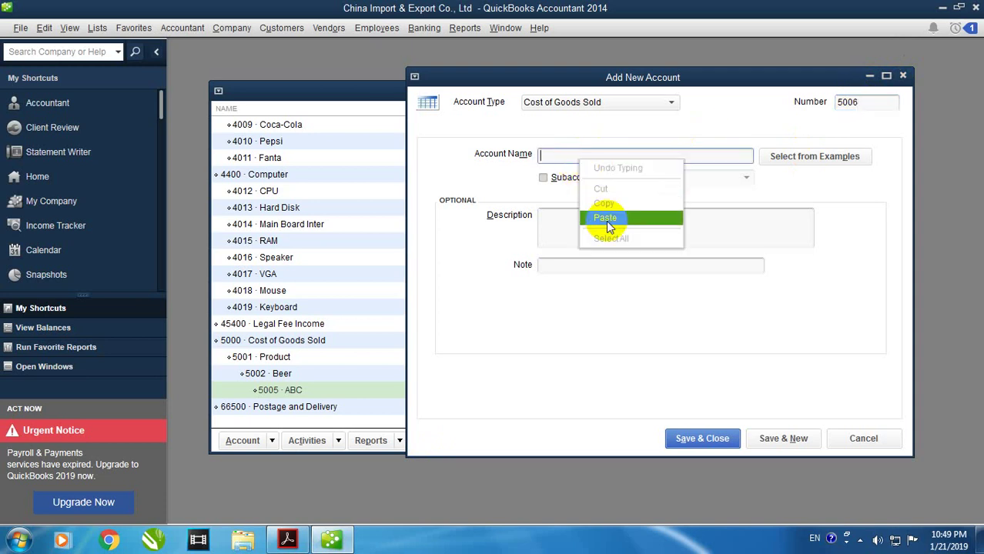
pyautogui.click(603, 218)
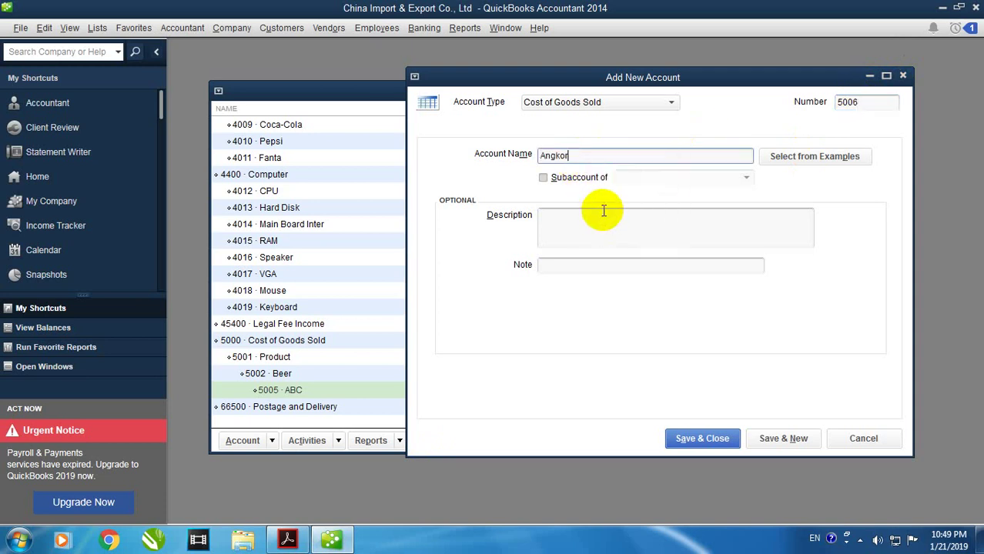
pyautogui.click(744, 180)
pyautogui.click(667, 263)
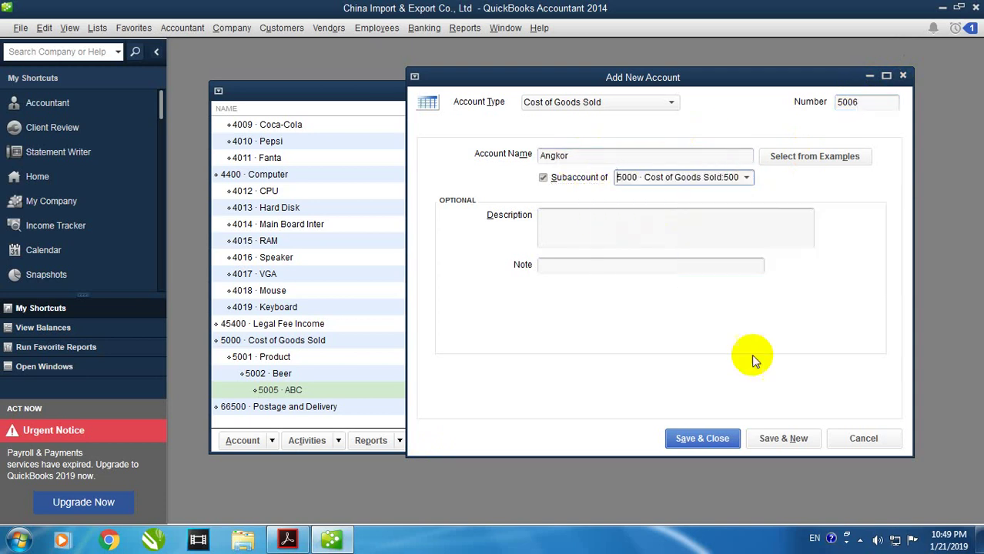
pyautogui.click(783, 438)
# Switch to the PDF and copy the account name Anchor listed beside number 5007.
pyautogui.click(287, 540)
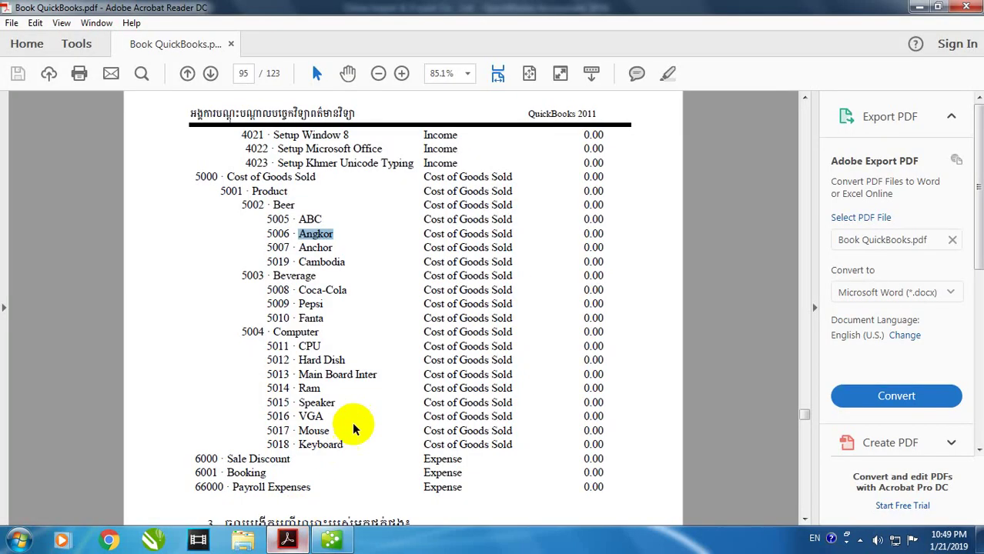
pyautogui.doubleClick(328, 250)
pyautogui.rightClick(328, 251)
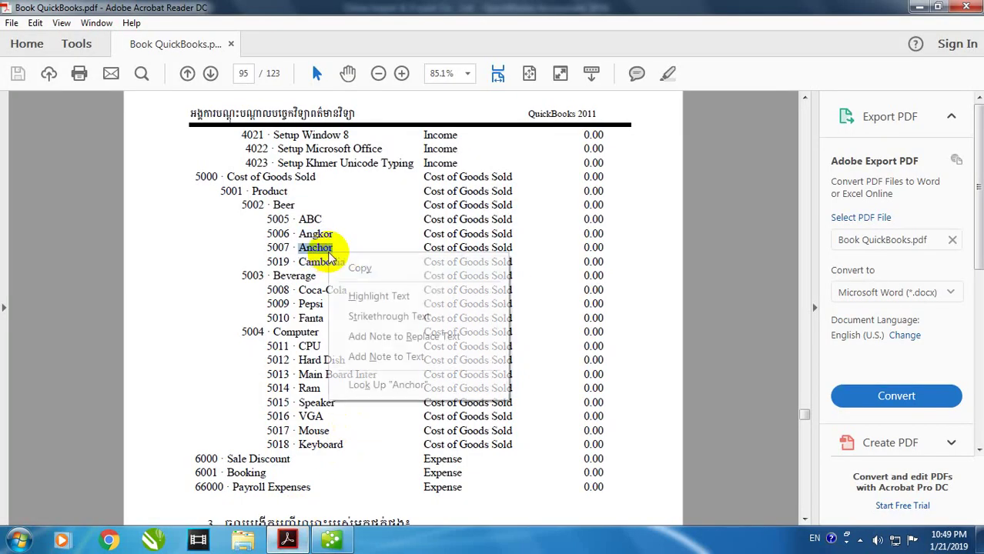
pyautogui.click(345, 264)
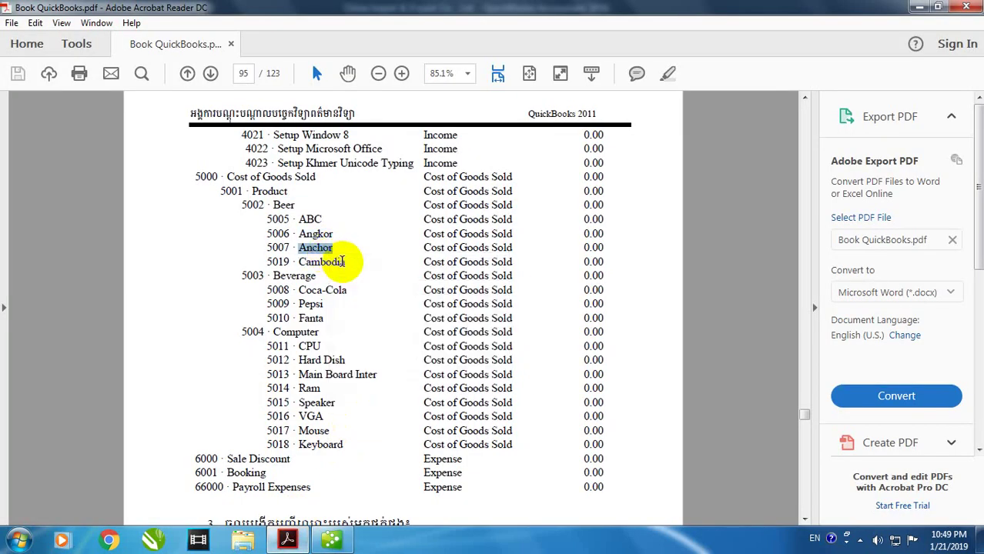
# Switch to QuickBooks and save Cost of Goods Sold account 5007 named Anchor as a subaccount of 5002 · Beer.
pyautogui.click(331, 540)
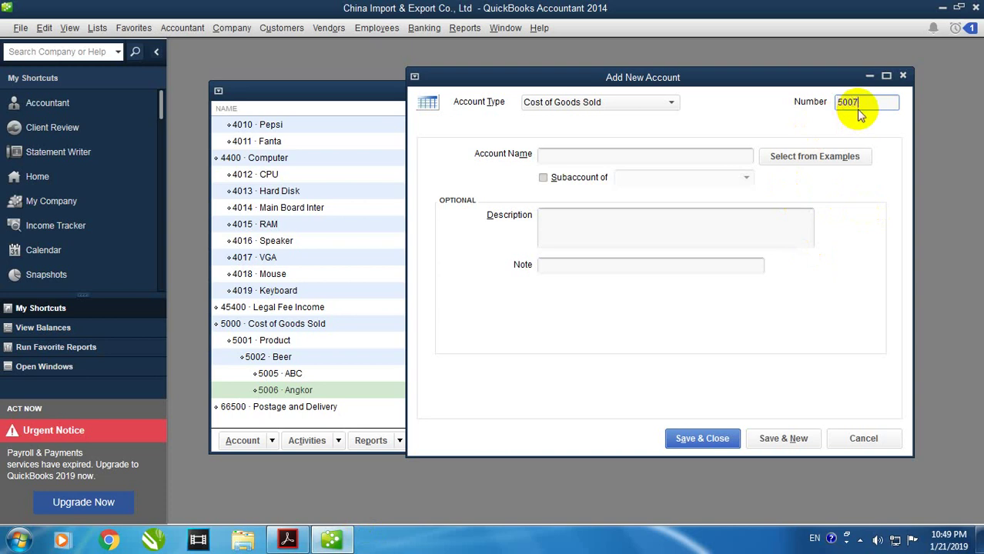
pyautogui.rightClick(661, 155)
pyautogui.click(690, 215)
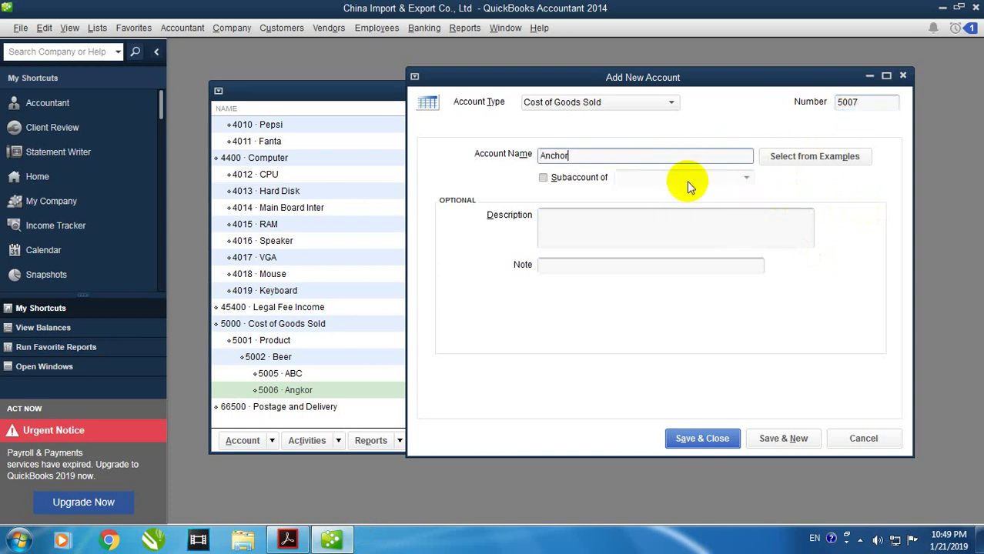
pyautogui.click(593, 177)
pyautogui.click(745, 178)
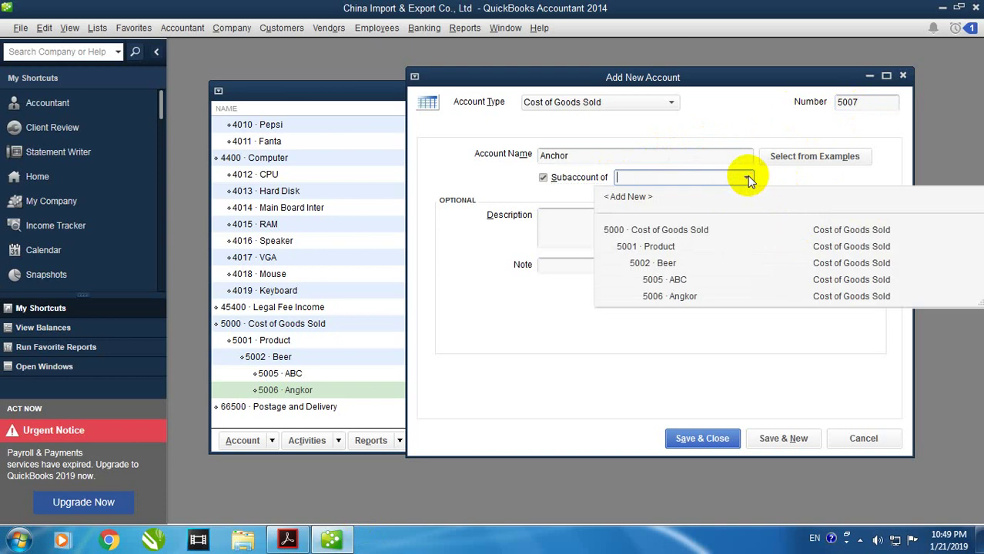
pyautogui.click(664, 263)
pyautogui.click(782, 438)
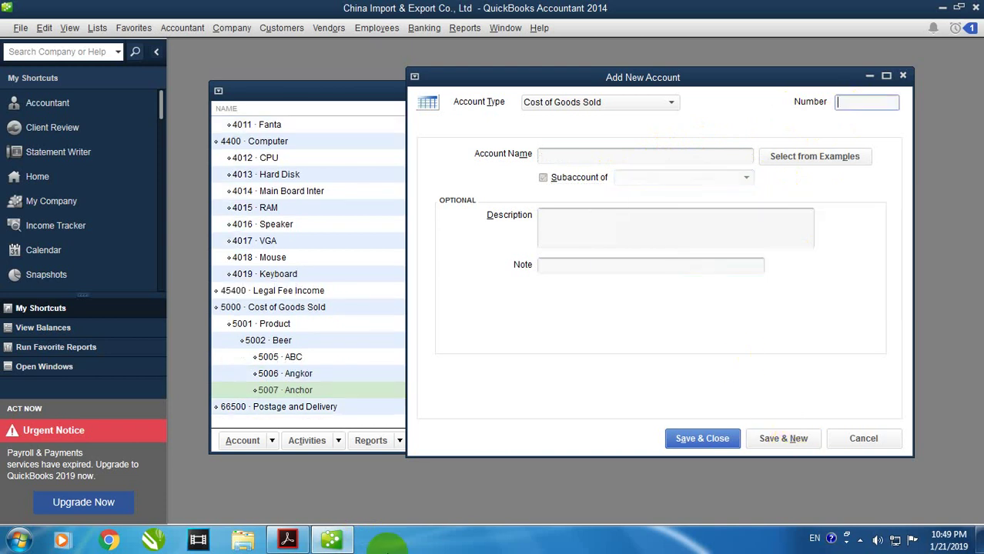
# Switch to the PDF and copy the account name Cambodia listed beside number 5019.
pyautogui.click(287, 539)
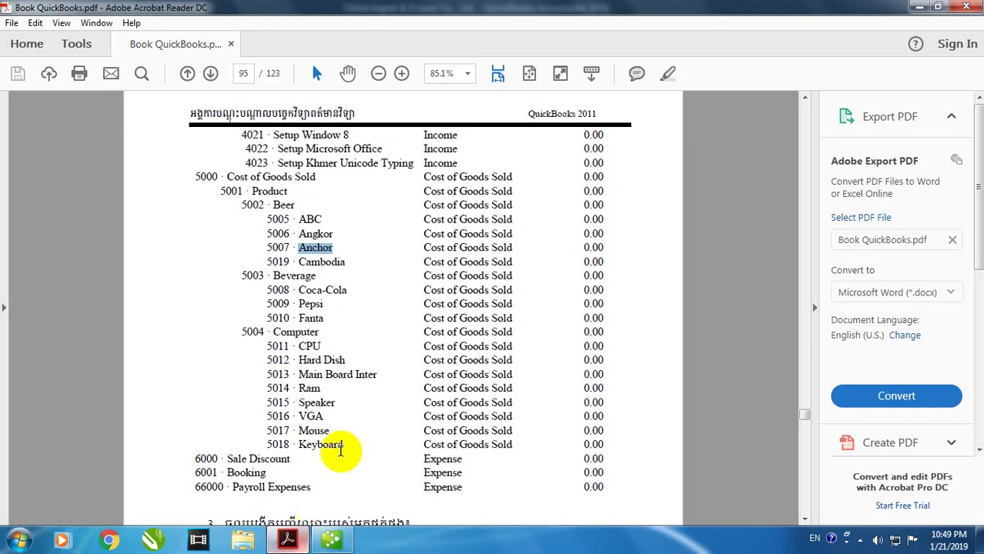
pyautogui.doubleClick(331, 266)
pyautogui.rightClick(331, 266)
pyautogui.click(353, 282)
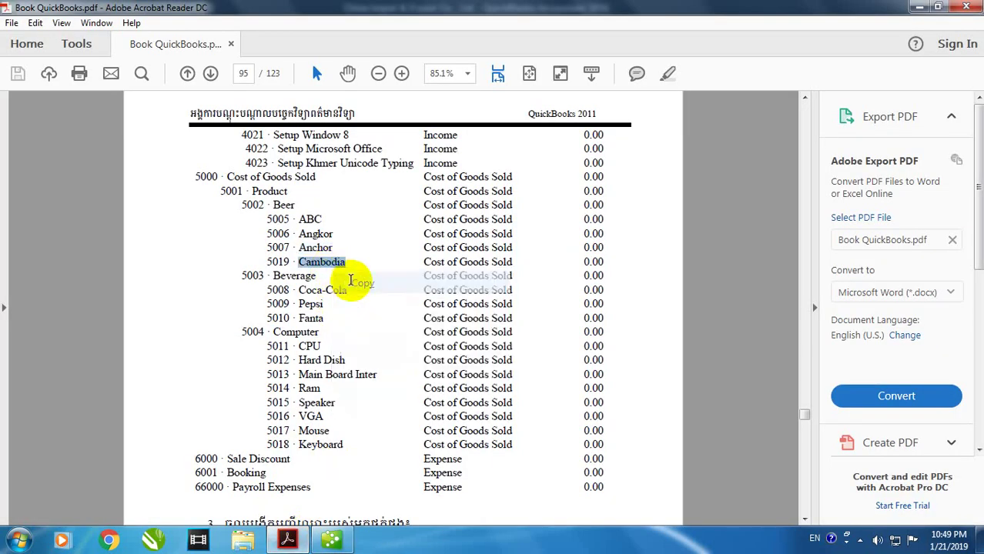
# Switch to QuickBooks and save Cost of Goods Sold account 5019 named Cambodia as a subaccount of 5002 · Beer.
pyautogui.click(333, 542)
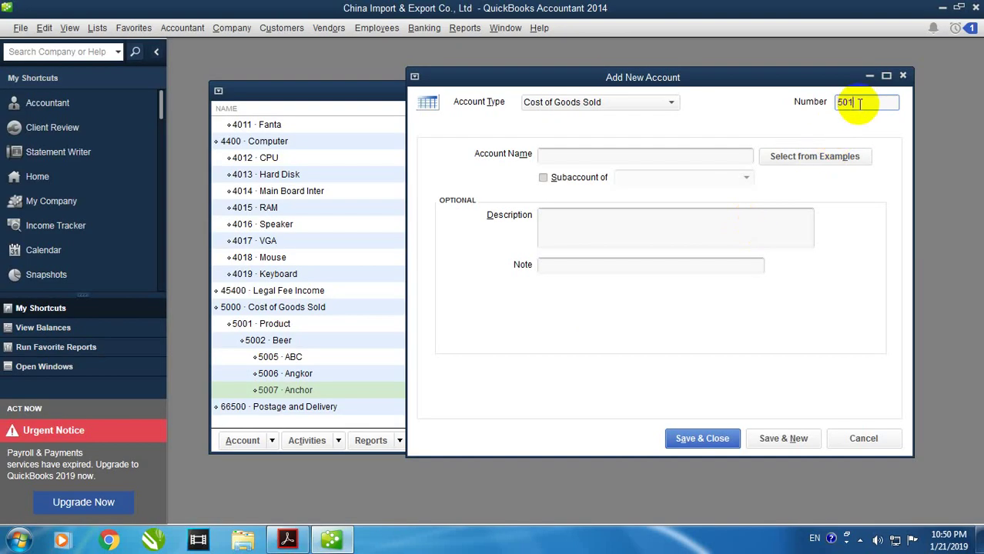
pyautogui.rightClick(590, 156)
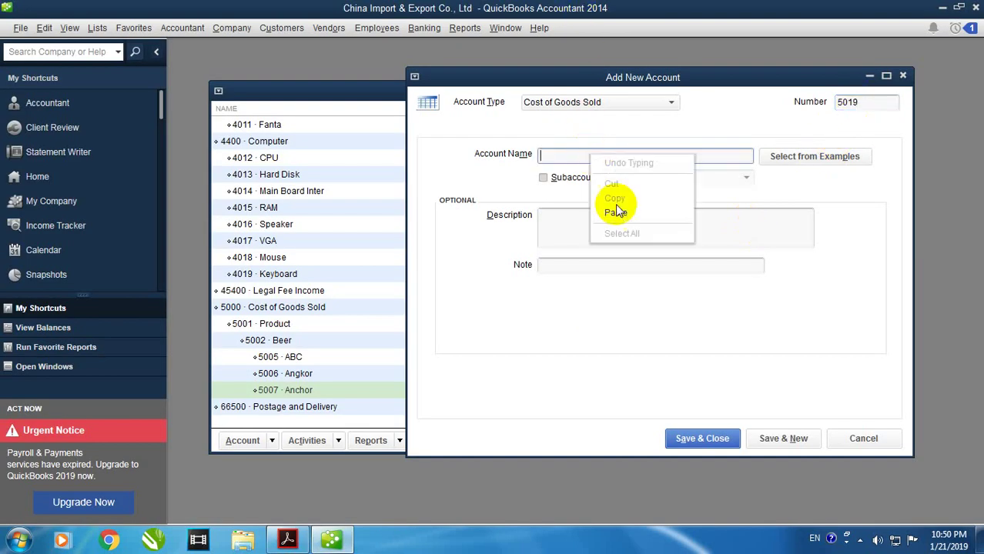
pyautogui.click(608, 212)
pyautogui.click(599, 178)
pyautogui.click(746, 178)
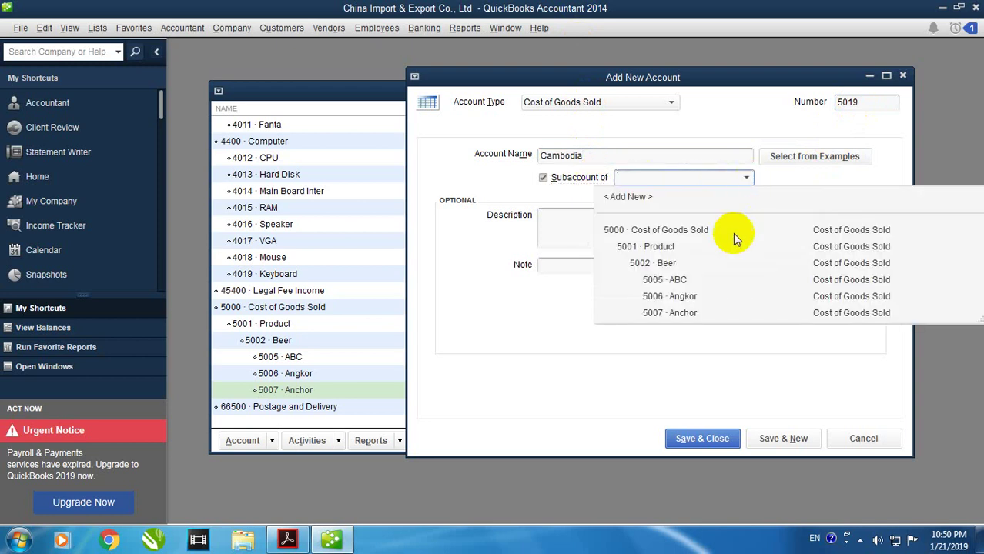
pyautogui.click(673, 262)
pyautogui.click(777, 438)
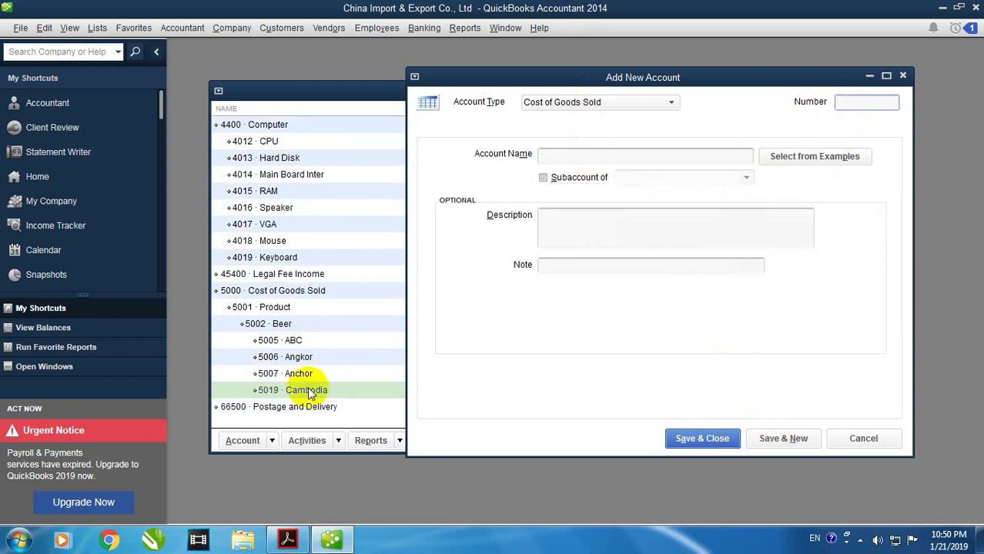
# Switch to the PDF and copy the account name Beverage listed beside number 5003.
pyautogui.click(287, 539)
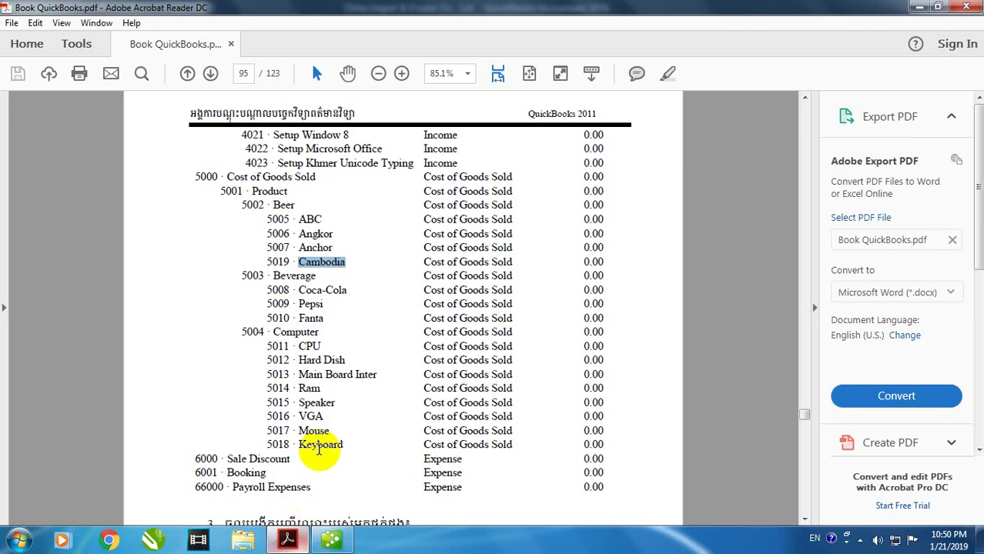
pyautogui.rightClick(297, 279)
pyautogui.click(501, 378)
pyautogui.scroll(-1, 444, 453)
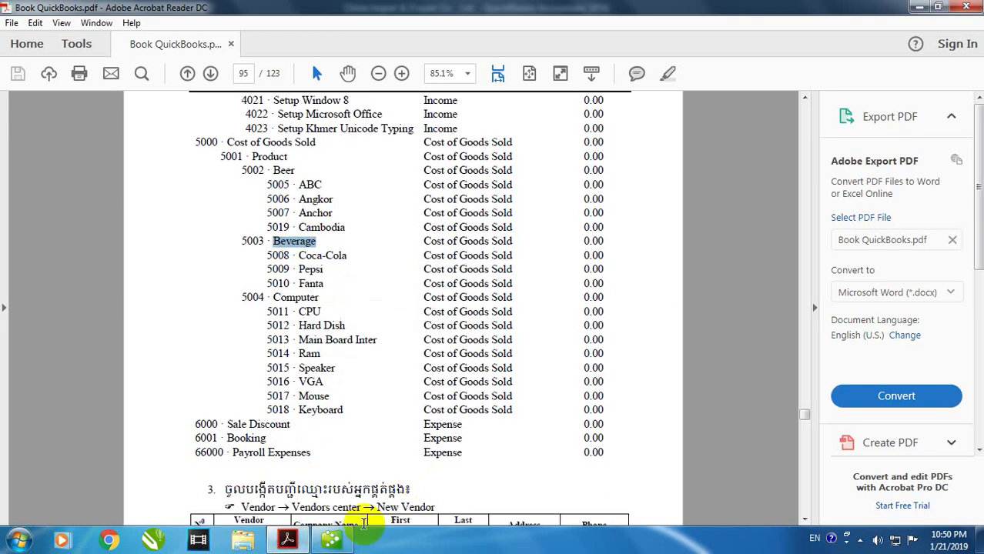
# Switch to QuickBooks and try to save Cost of Goods Sold account 5003 with the copied name Beverage.
pyautogui.click(331, 540)
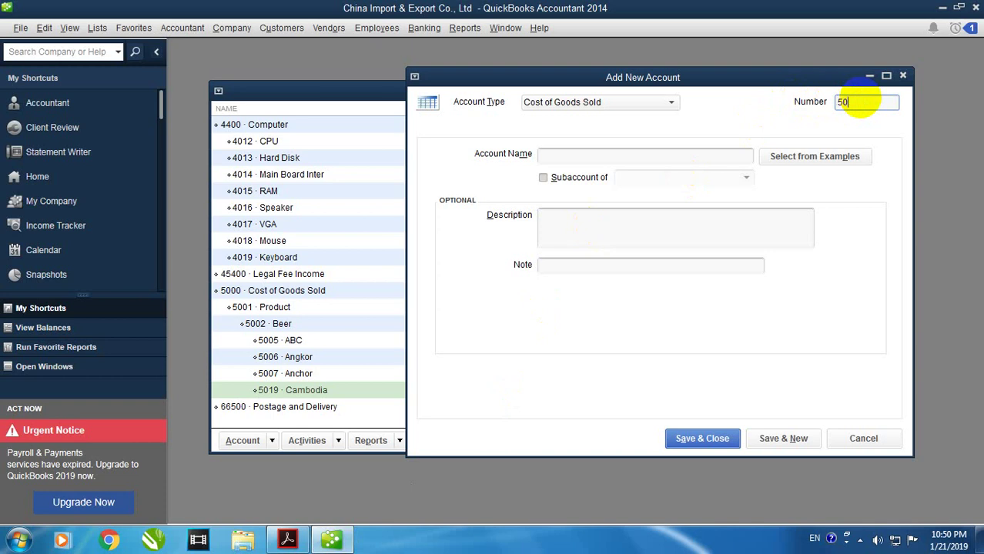
pyautogui.click(627, 158)
pyautogui.rightClick(629, 158)
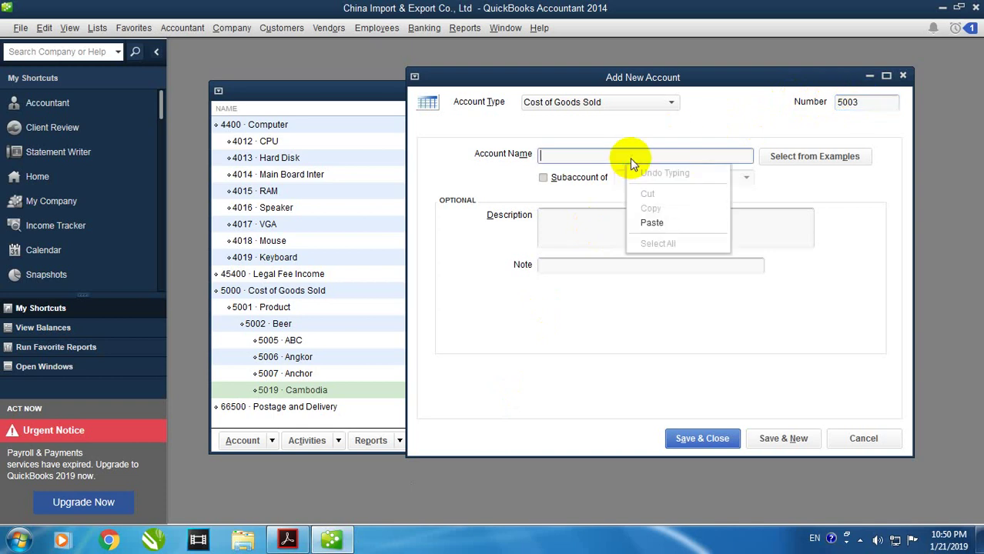
pyautogui.click(663, 222)
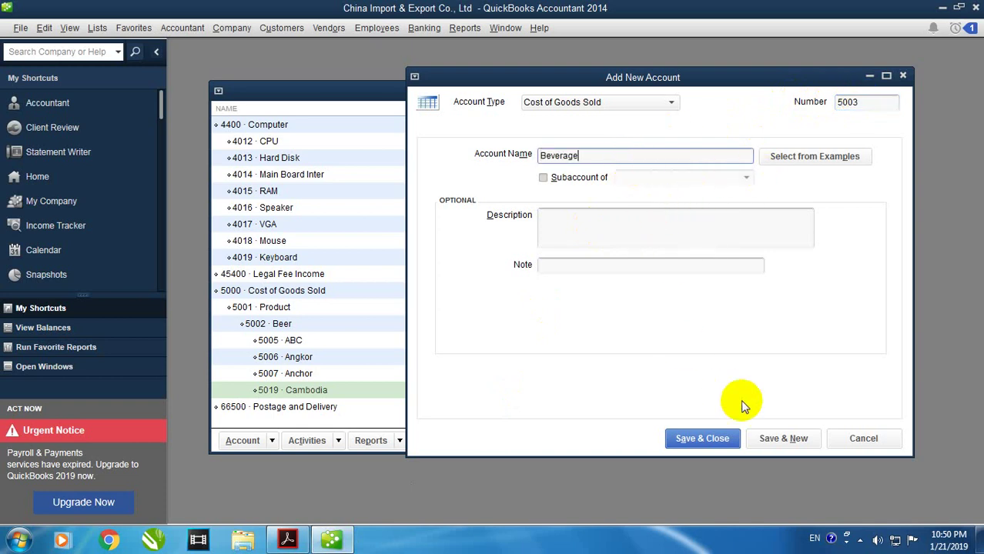
pyautogui.click(780, 440)
pyautogui.click(496, 185)
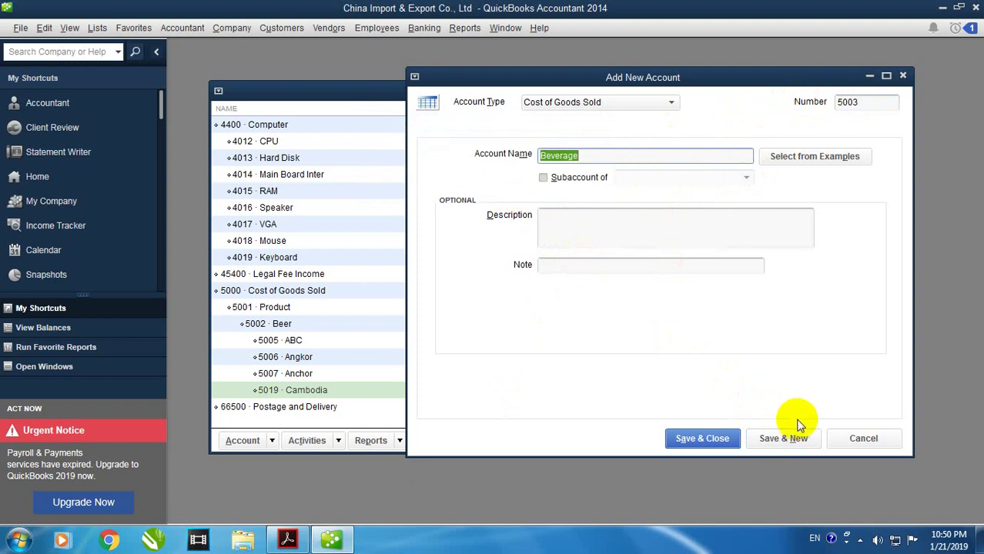
pyautogui.click(782, 438)
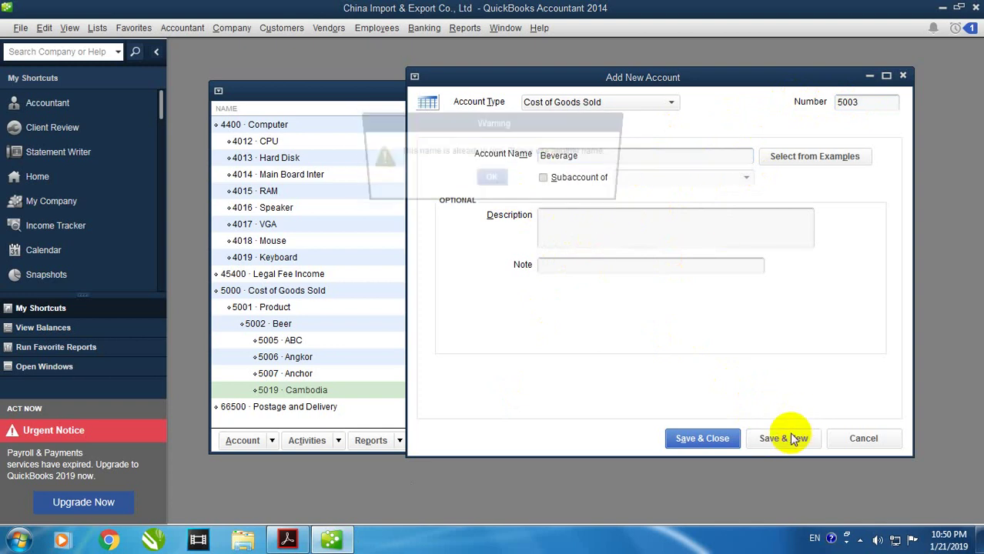
pyautogui.click(497, 184)
# Check the 5003 entry in the PDF, then discard the unsaved account 5003 in QuickBooks.
pyautogui.click(287, 539)
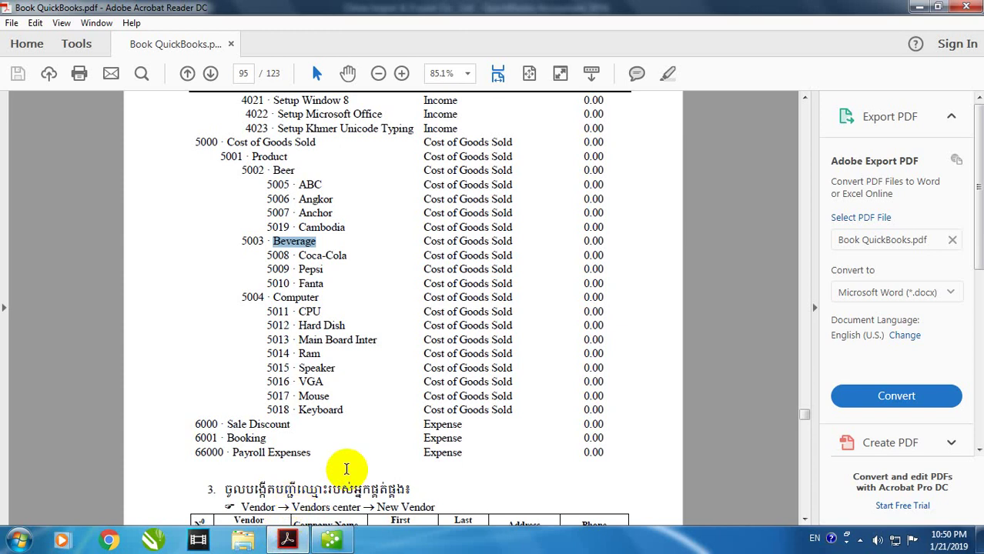
pyautogui.scroll(3, 469, 406)
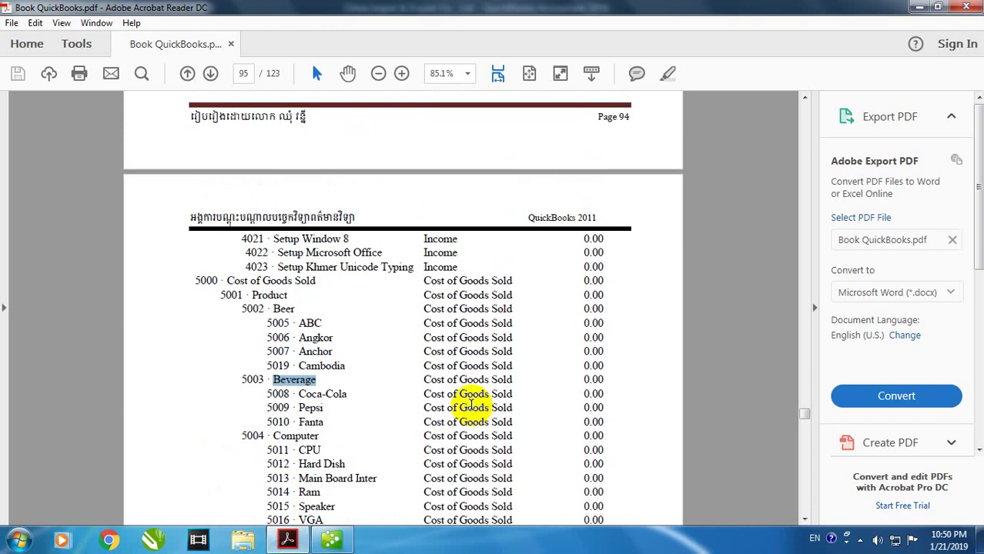
pyautogui.click(331, 540)
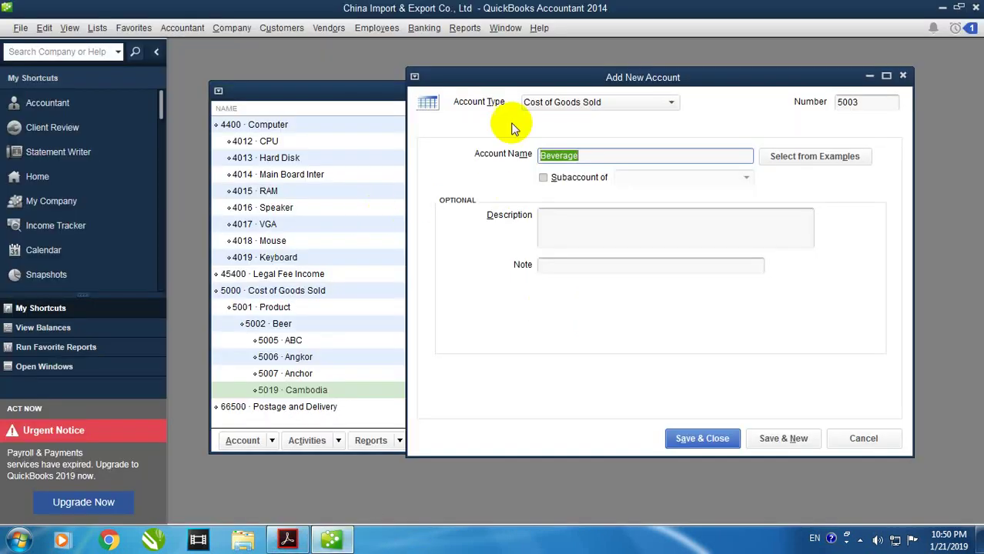
pyautogui.moveTo(520, 77); pyautogui.dragTo(764, 148)
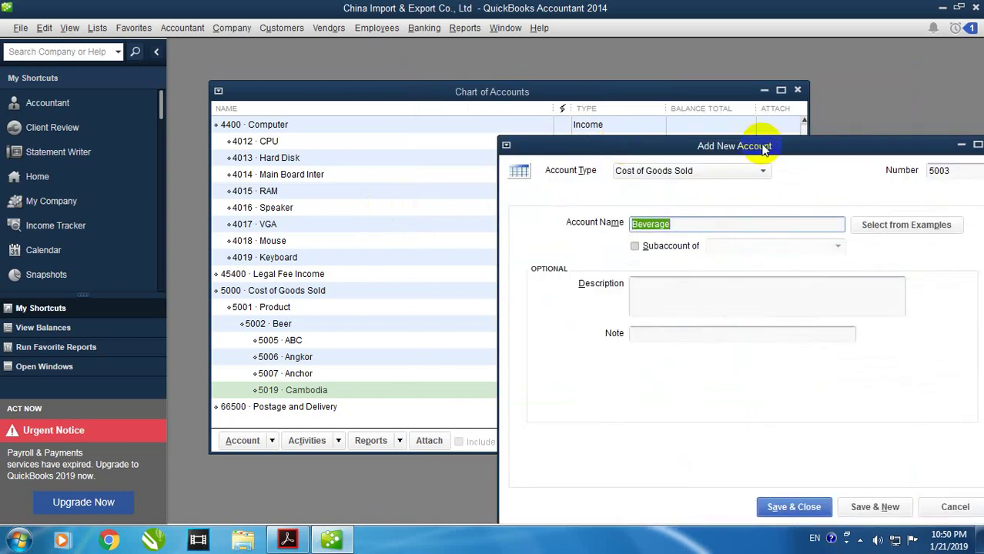
pyautogui.moveTo(881, 138); pyautogui.dragTo(809, 152)
pyautogui.click(875, 150)
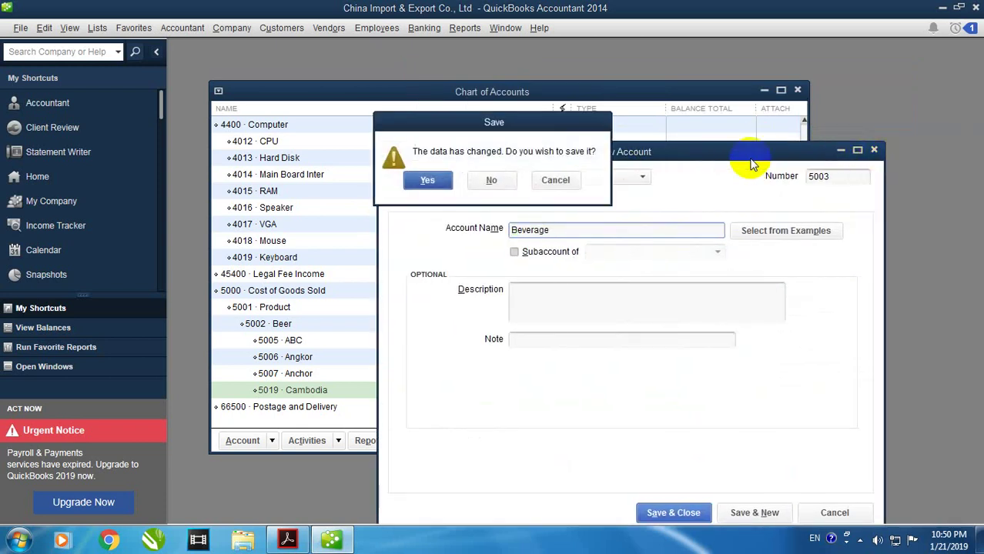
pyautogui.click(500, 180)
# Look through the chart of accounts for an existing account named Beverage.
pyautogui.scroll(8, 553, 333)
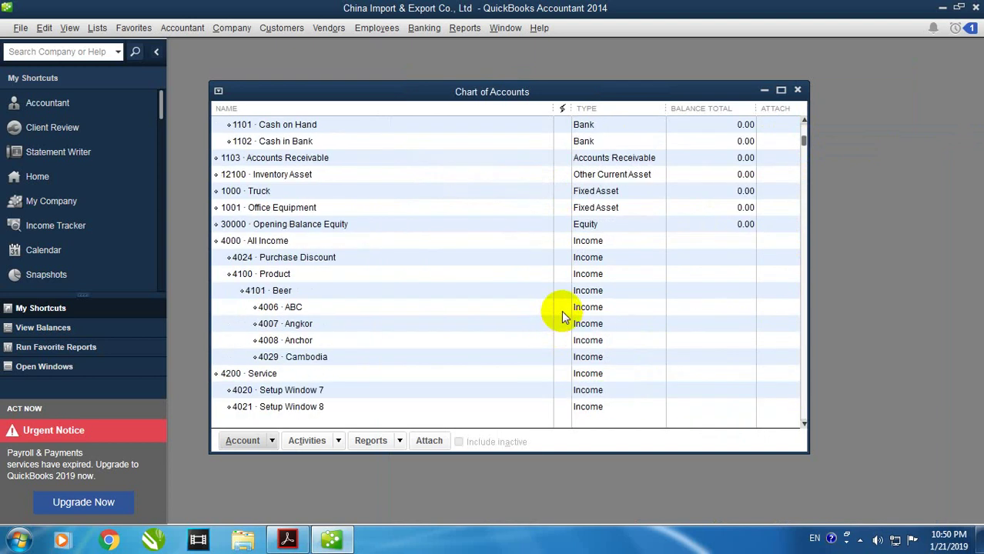
pyautogui.scroll(1, 561, 316)
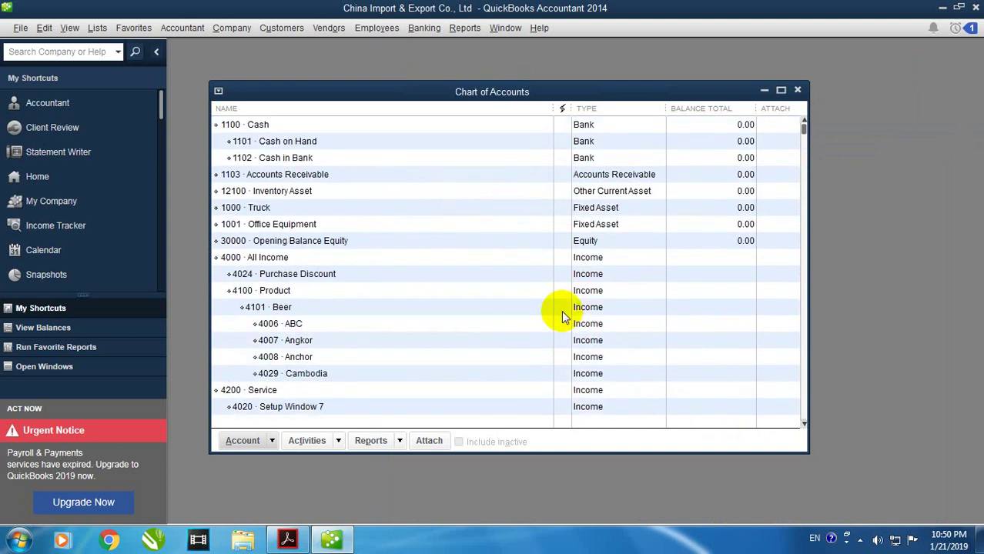
pyautogui.scroll(-4, 561, 317)
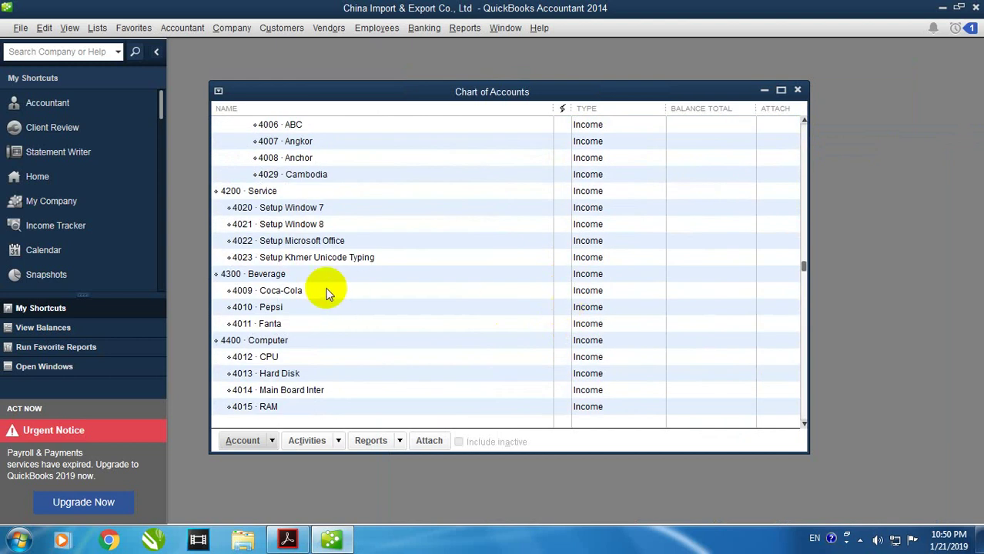
pyautogui.click(278, 275)
pyautogui.scroll(-4, 380, 276)
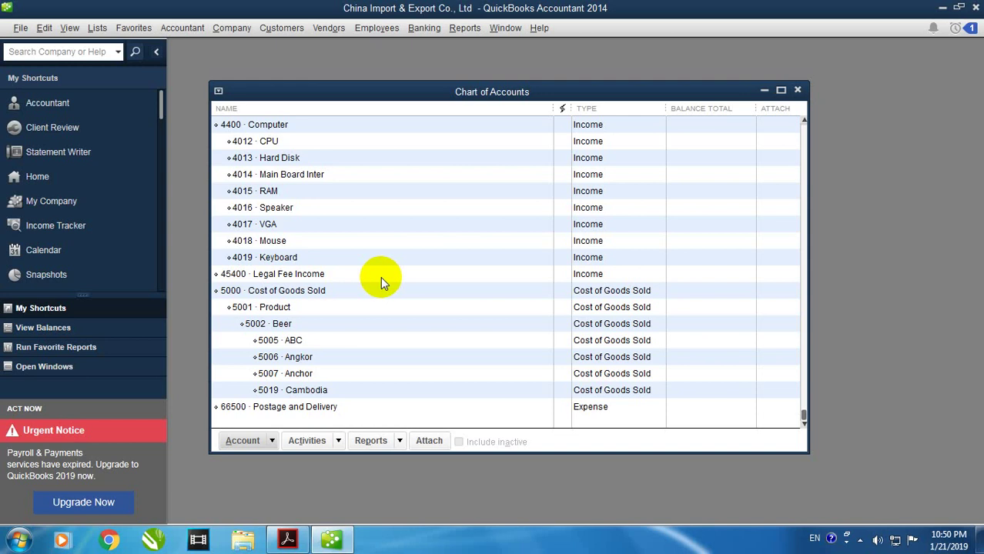
# Create a new top-level Cost of Goods Sold account numbered 5003 and named Beveragee.
pyautogui.click(242, 440)
pyautogui.click(282, 229)
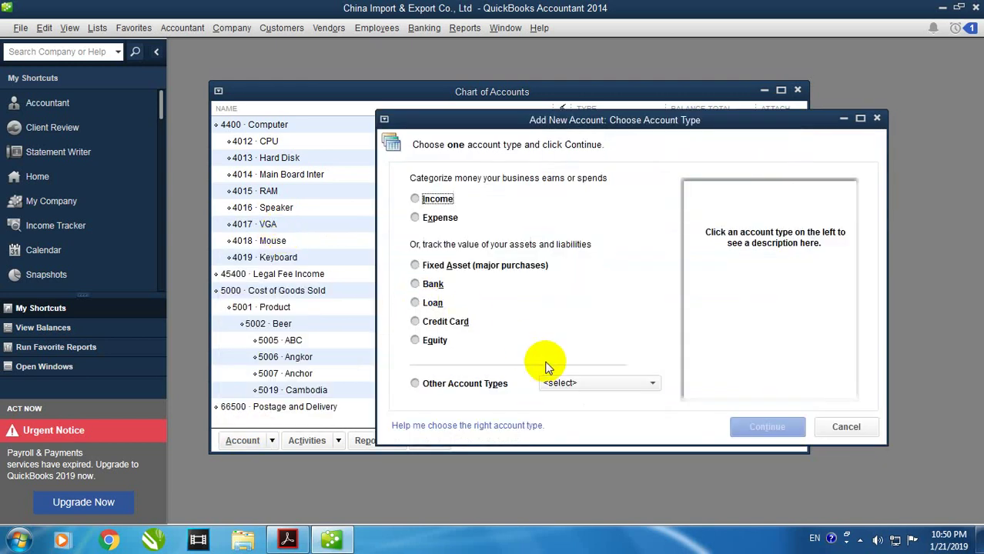
pyautogui.click(564, 383)
pyautogui.click(618, 502)
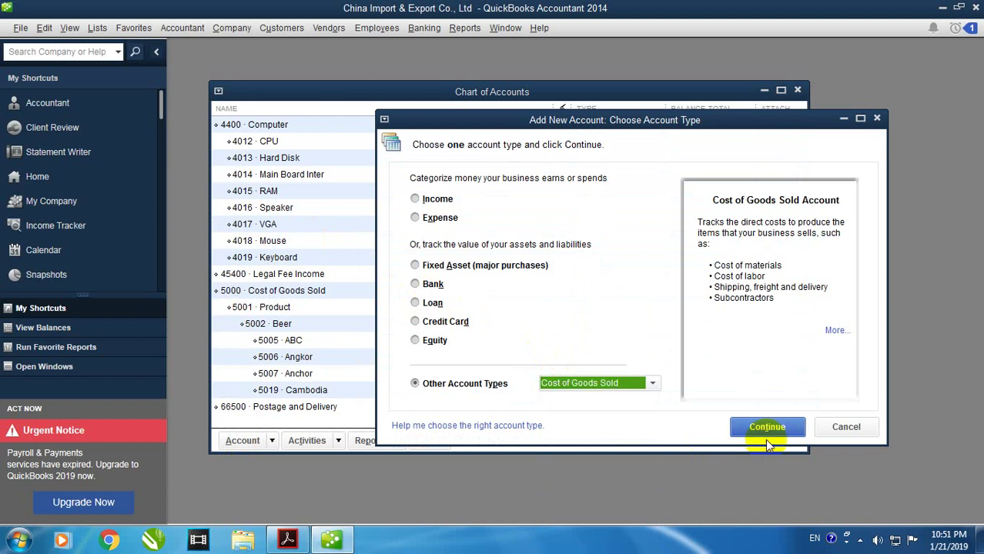
pyautogui.click(766, 427)
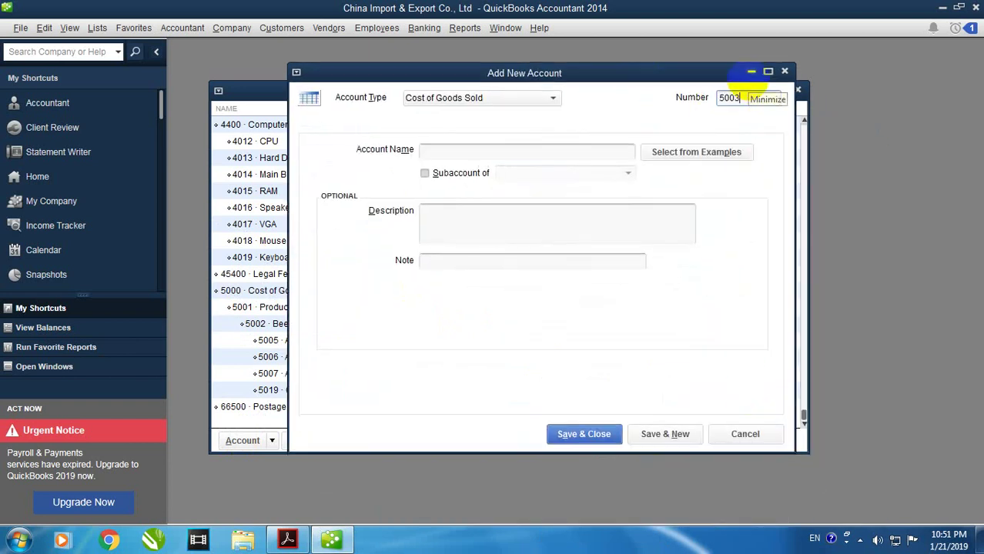
pyautogui.rightClick(511, 155)
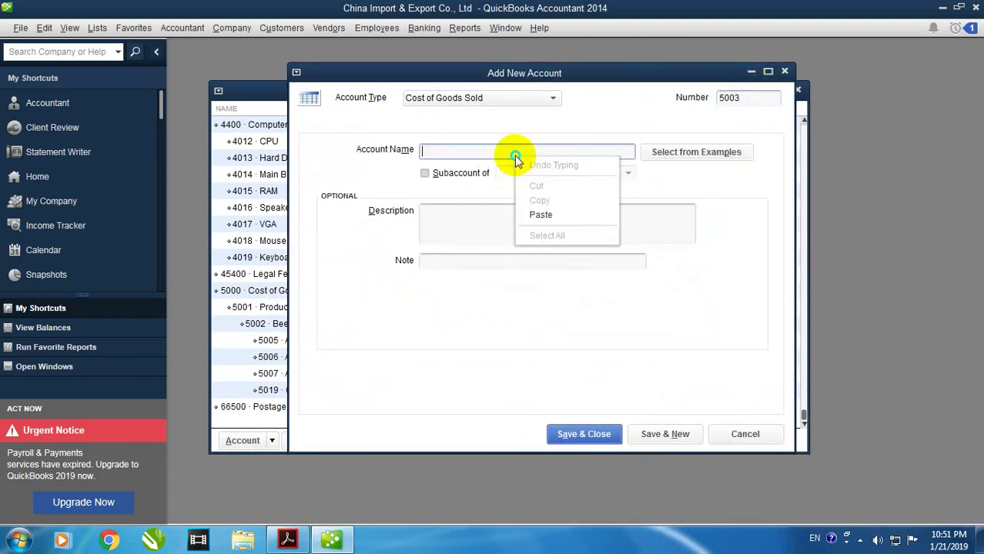
pyautogui.click(540, 213)
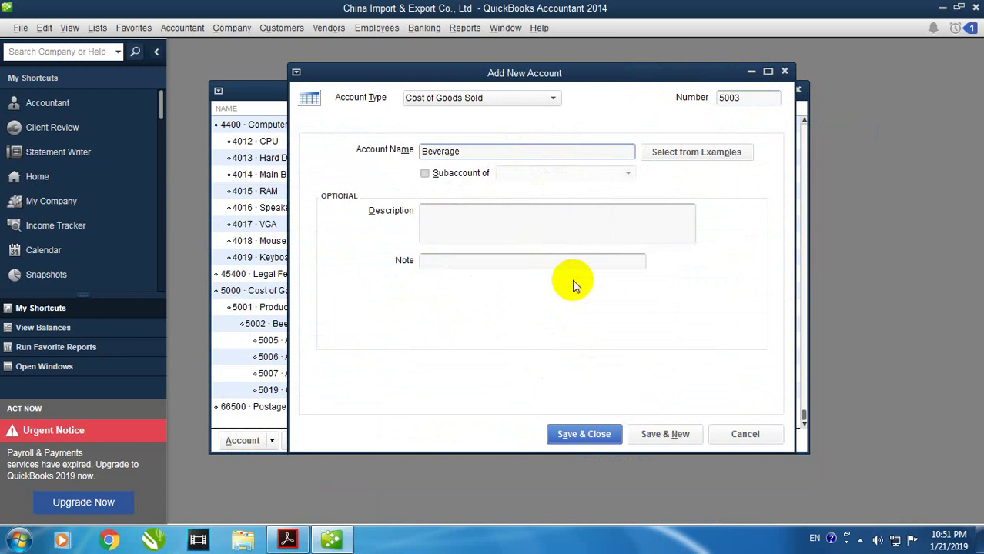
pyautogui.click(657, 437)
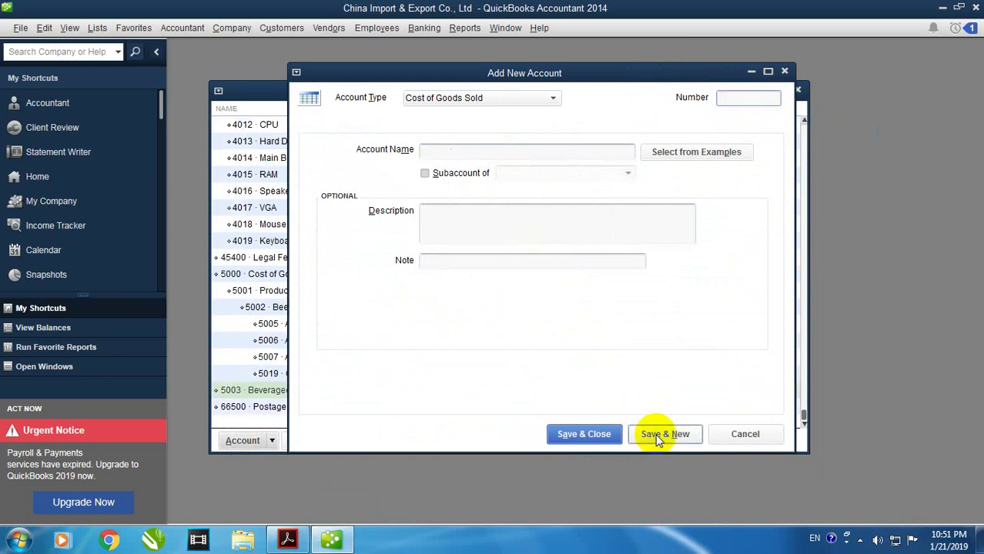
# Switch to the PDF and copy the account name Coca-Cola listed beside number 5008.
pyautogui.click(287, 539)
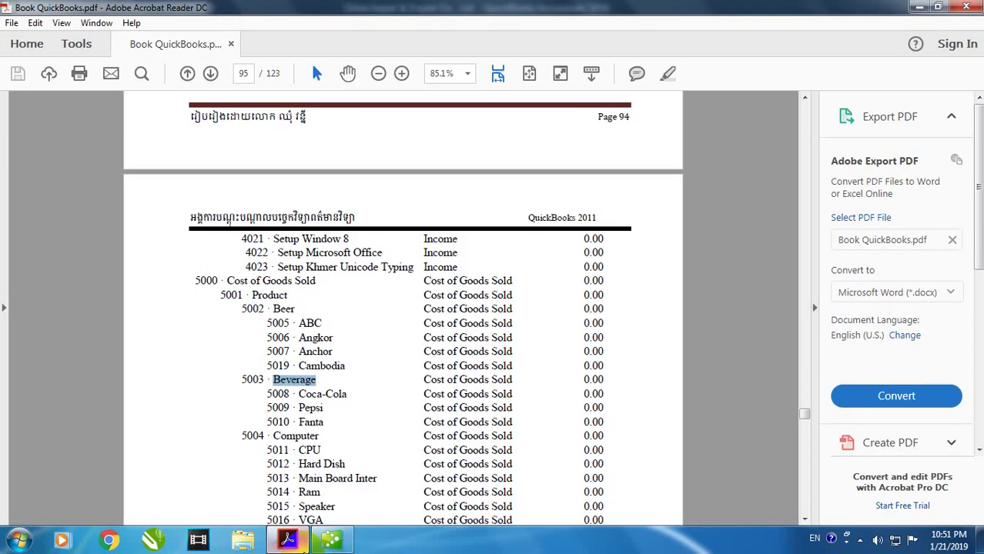
pyautogui.moveTo(347, 394); pyautogui.dragTo(300, 396)
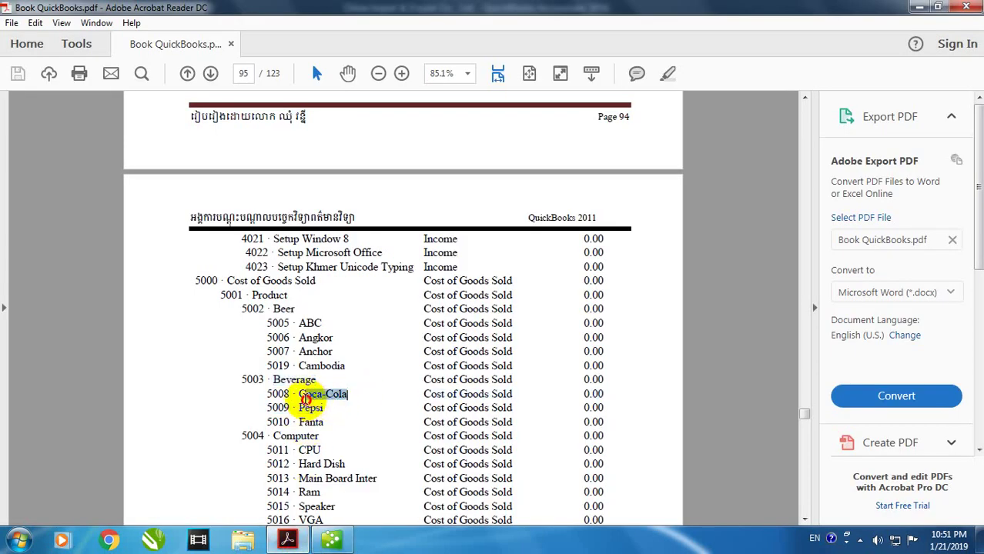
pyautogui.rightClick(338, 397)
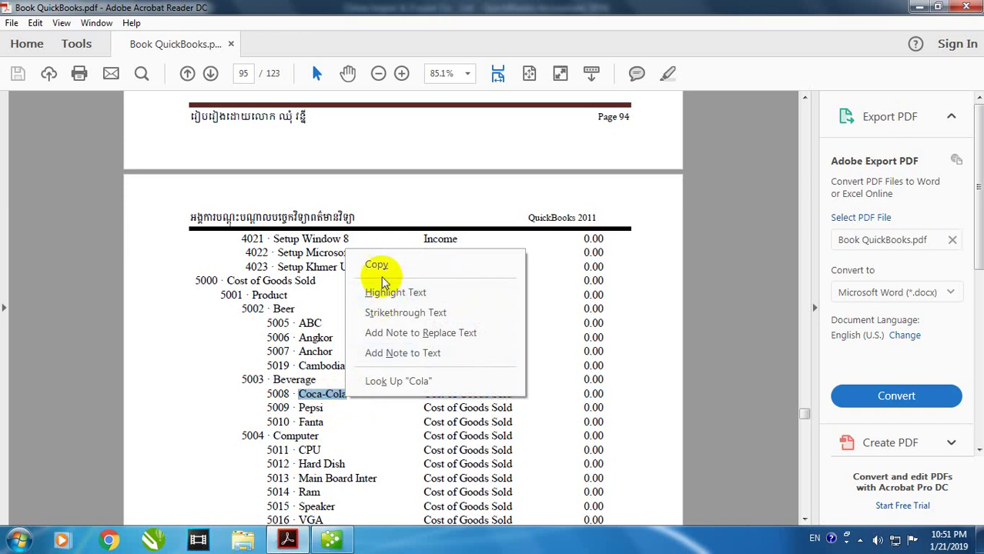
pyautogui.click(375, 264)
pyautogui.scroll(-2, 348, 395)
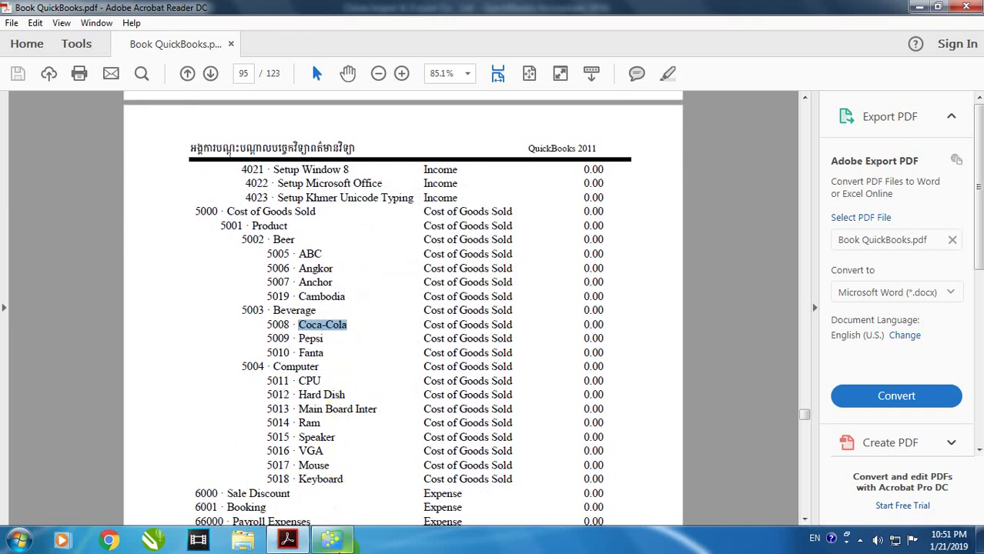
# Switch to QuickBooks and save Cost of Goods Sold account 5008 named Coca-Cola as a subaccount of 5003 · Beveragee.
pyautogui.click(332, 539)
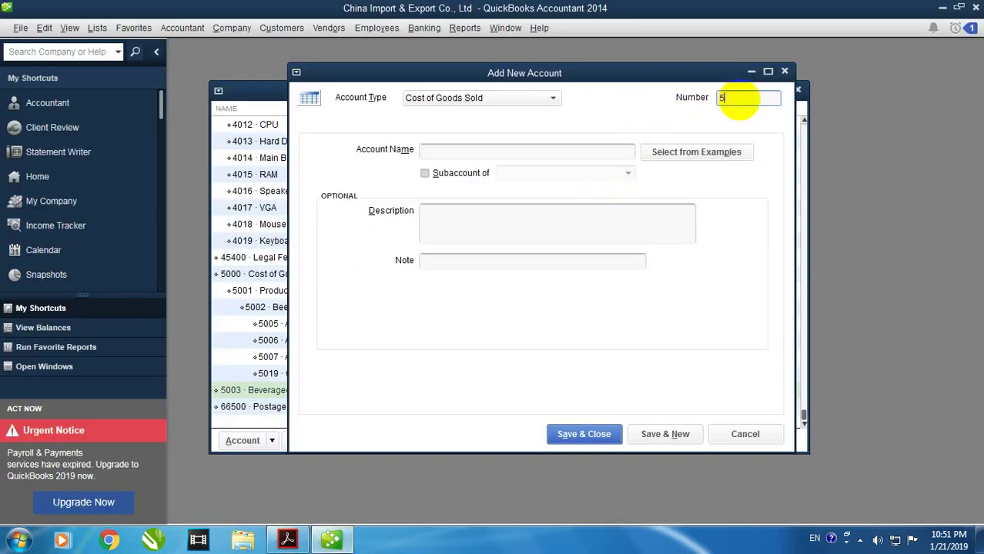
pyautogui.rightClick(594, 151)
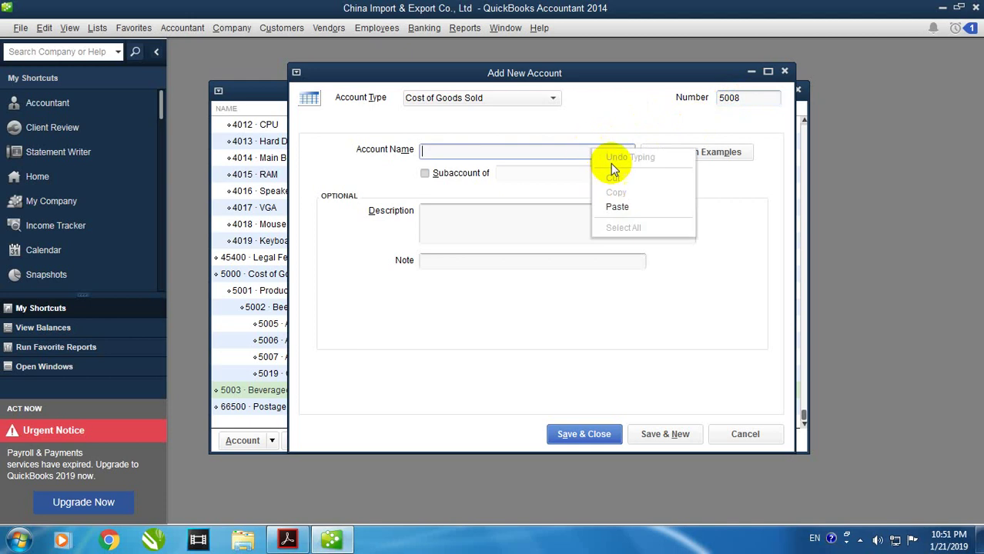
pyautogui.click(610, 208)
pyautogui.click(483, 175)
pyautogui.click(628, 174)
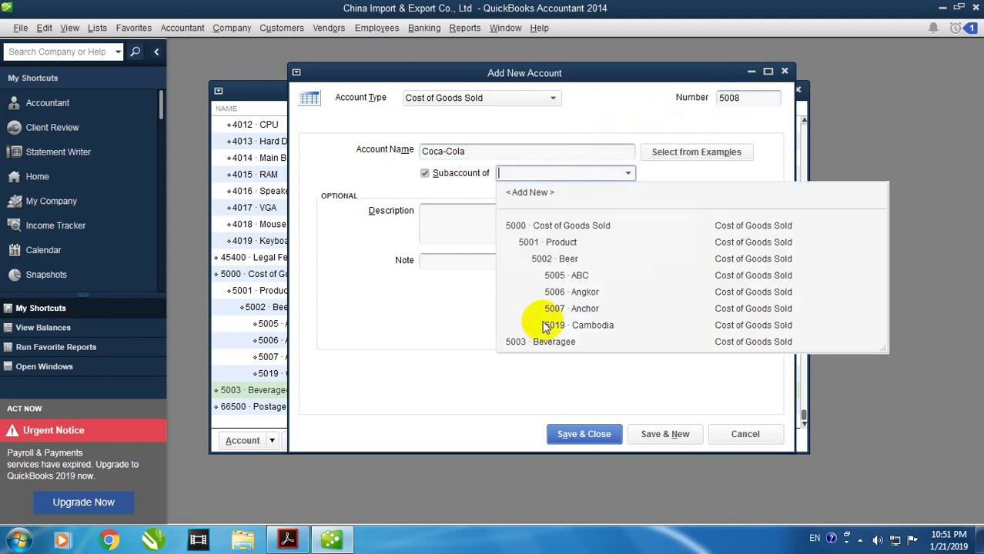
pyautogui.click(552, 348)
pyautogui.click(685, 434)
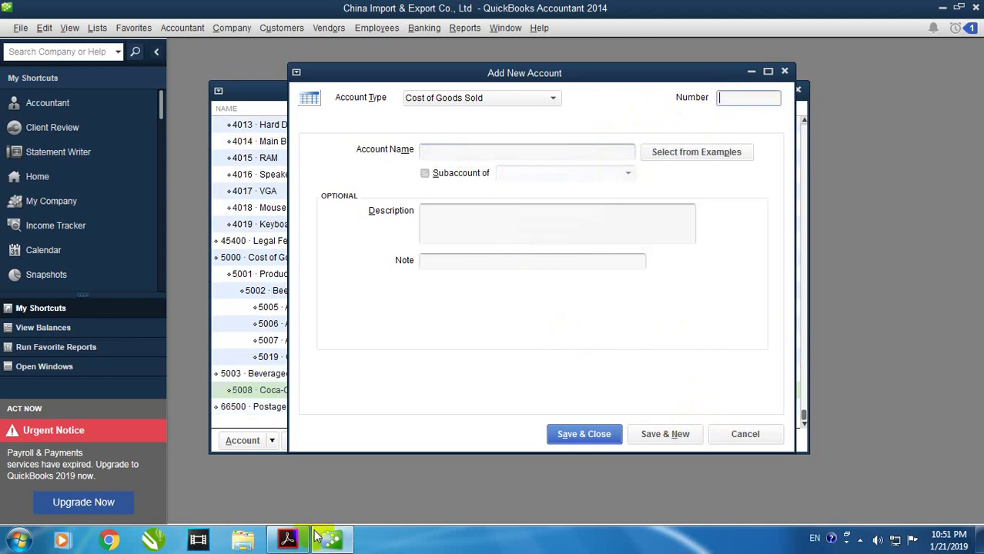
# Switch to the PDF and copy the account name Pepsi listed beside number 5009.
pyautogui.click(287, 540)
pyautogui.scroll(-1, 349, 339)
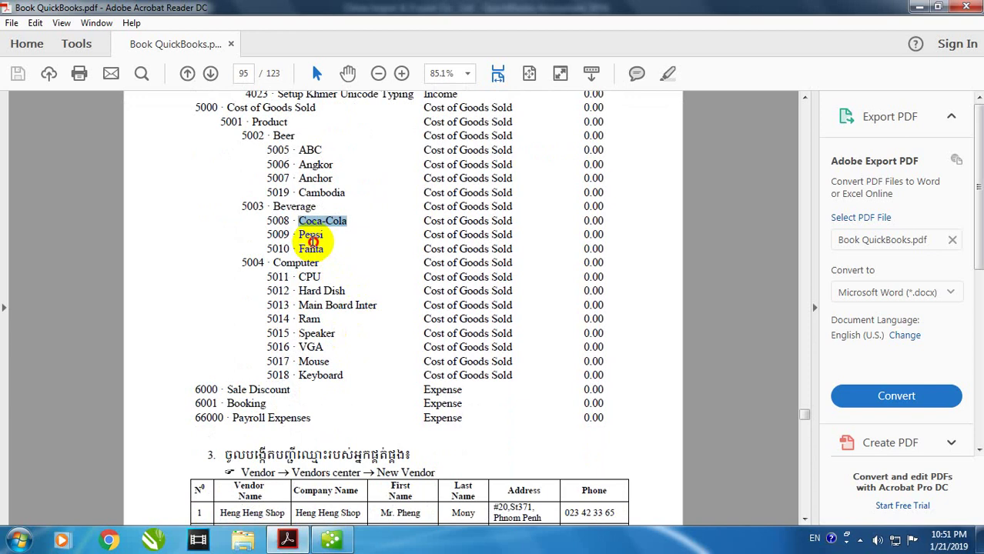
pyautogui.rightClick(312, 240)
pyautogui.click(310, 236)
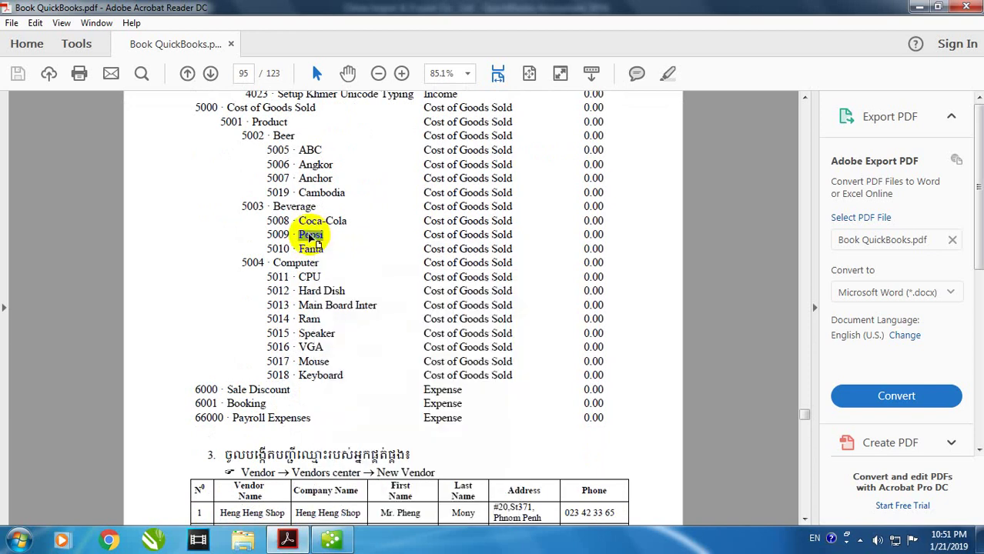
pyautogui.rightClick(311, 237)
pyautogui.click(341, 252)
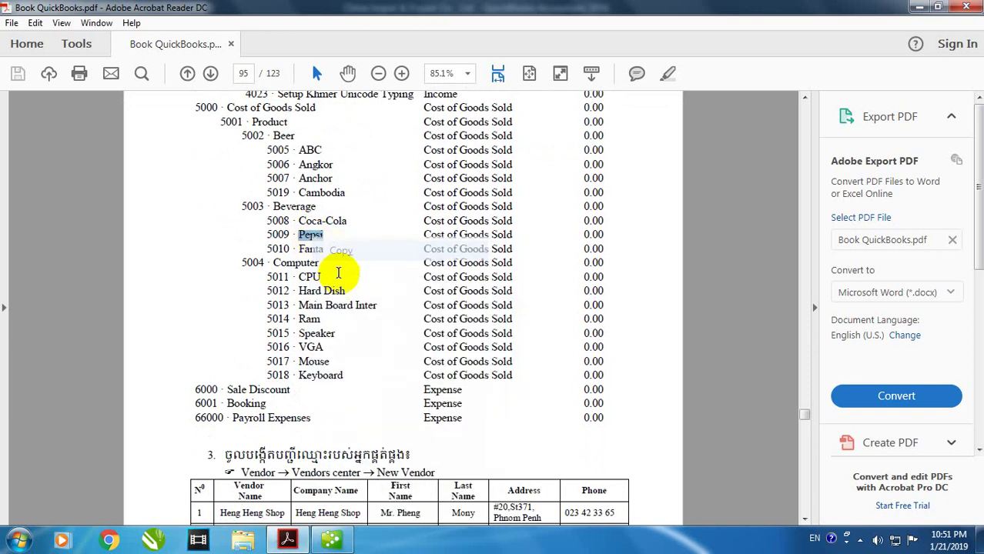
# Switch to QuickBooks and save Cost of Goods Sold account 5009 named Pepsi as a subaccount of 5003 · Beveragee.
pyautogui.click(331, 539)
pyautogui.click(721, 98)
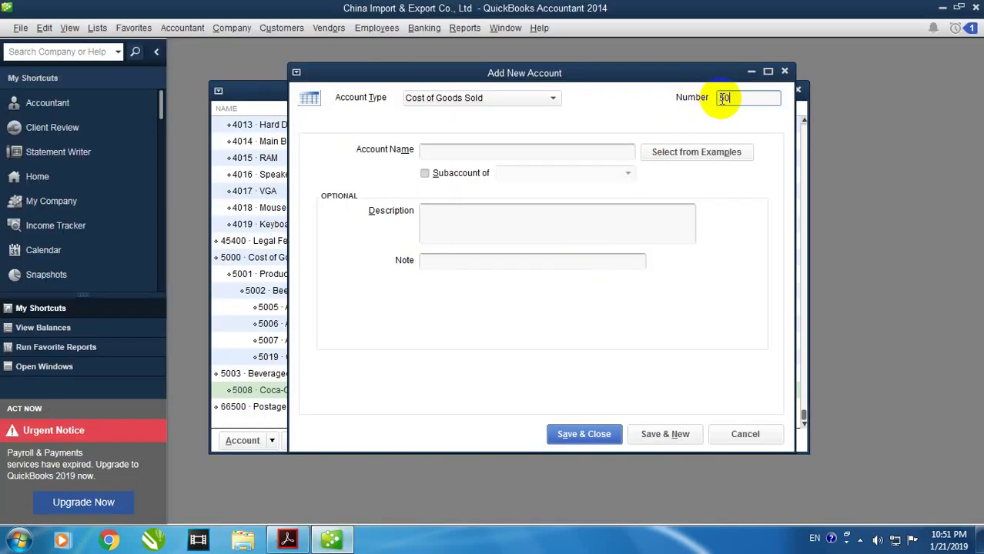
pyautogui.rightClick(567, 147)
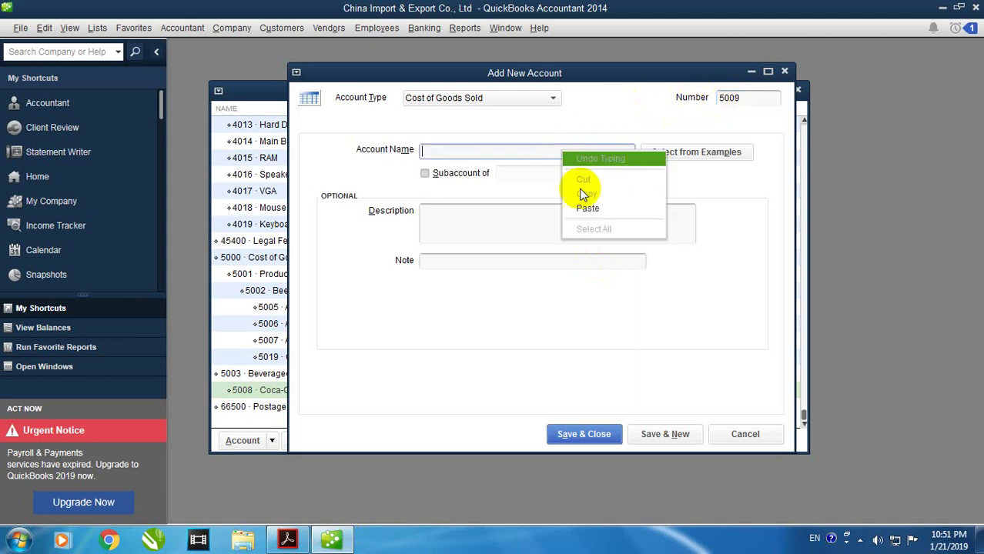
pyautogui.click(589, 205)
pyautogui.click(485, 173)
pyautogui.click(628, 173)
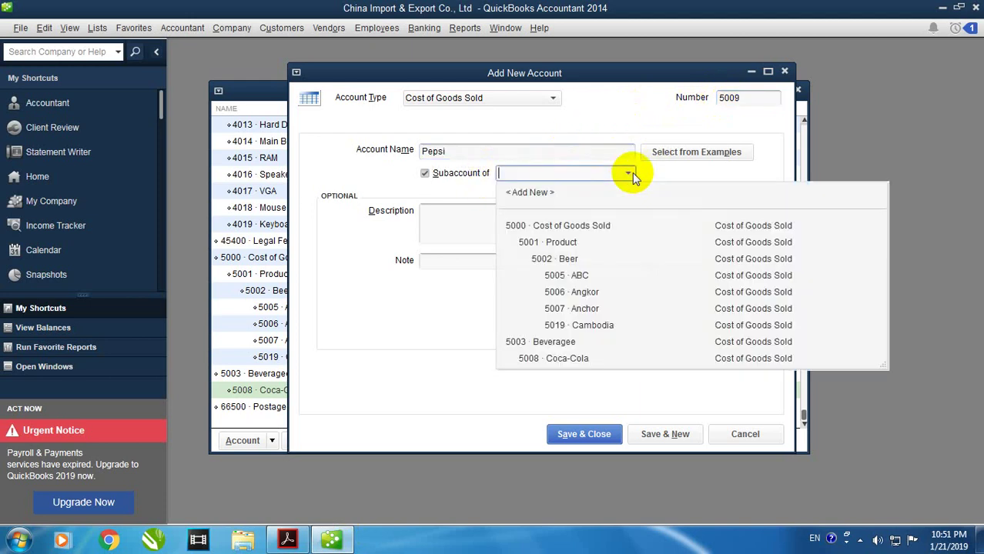
pyautogui.click(566, 344)
pyautogui.click(660, 432)
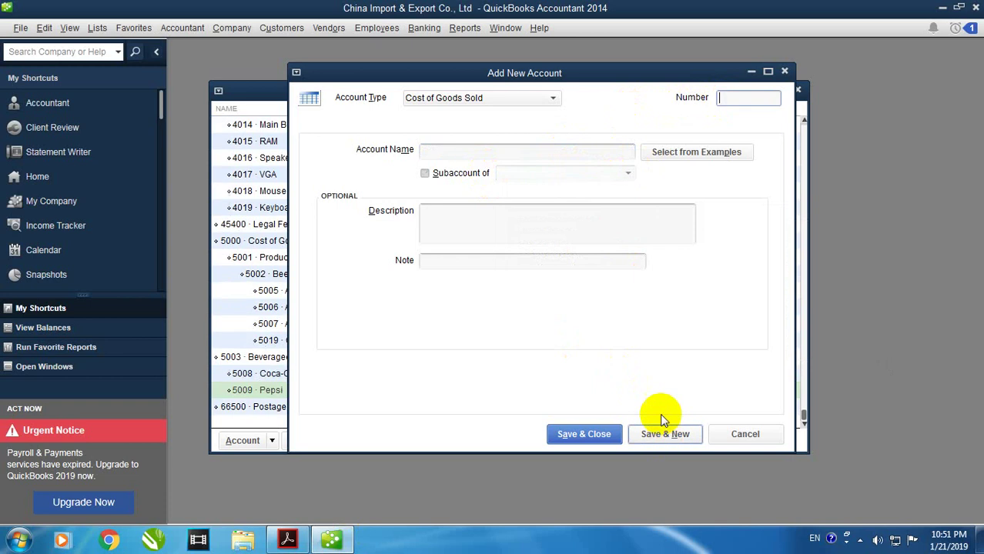
# Switch to the PDF and copy the account name Fanta listed beside number 5010.
pyautogui.click(289, 541)
pyautogui.rightClick(314, 253)
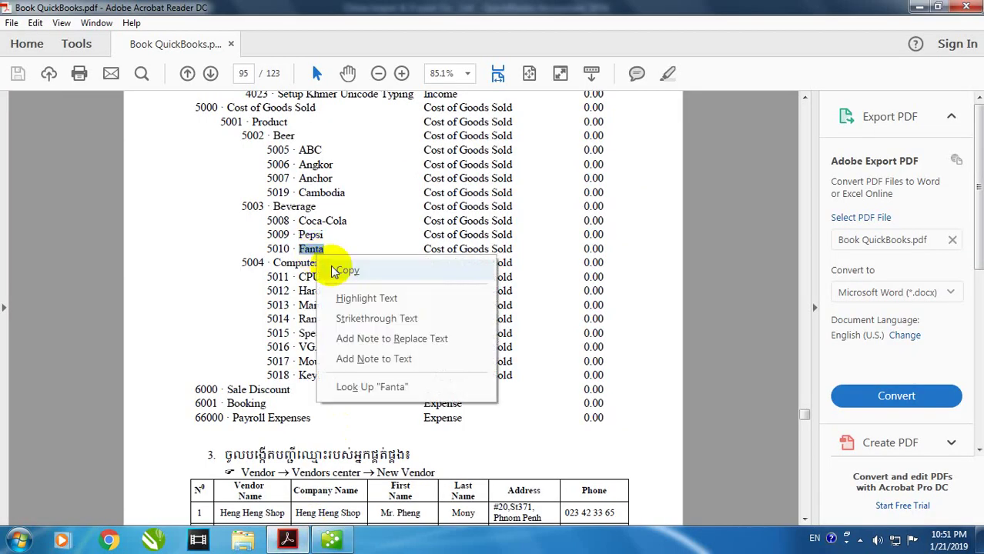
pyautogui.click(340, 270)
# Switch to QuickBooks and save Cost of Goods Sold account 5010 named Fanta as a subaccount of 5003 · Beveragee.
pyautogui.hotkey('alt', 'Tab')
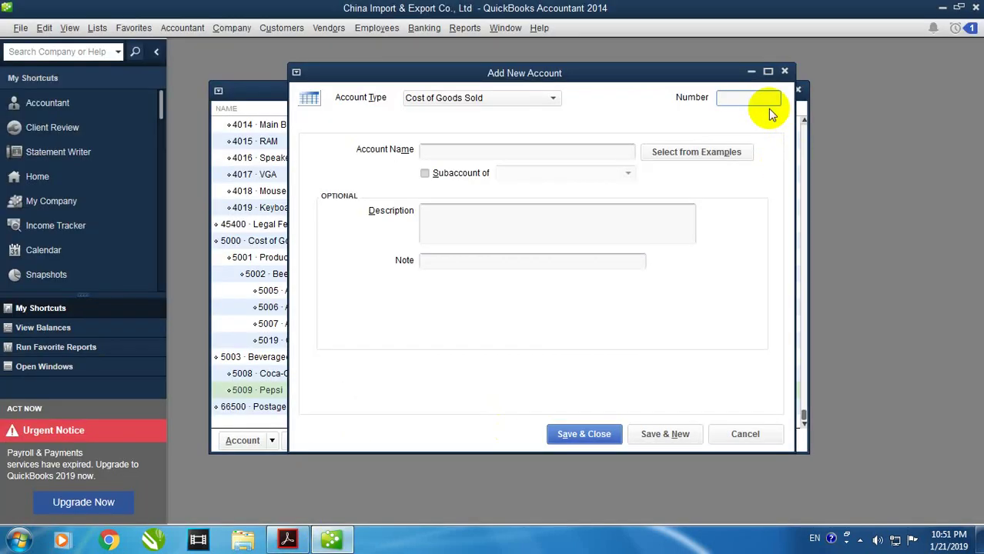
pyautogui.write('5010')
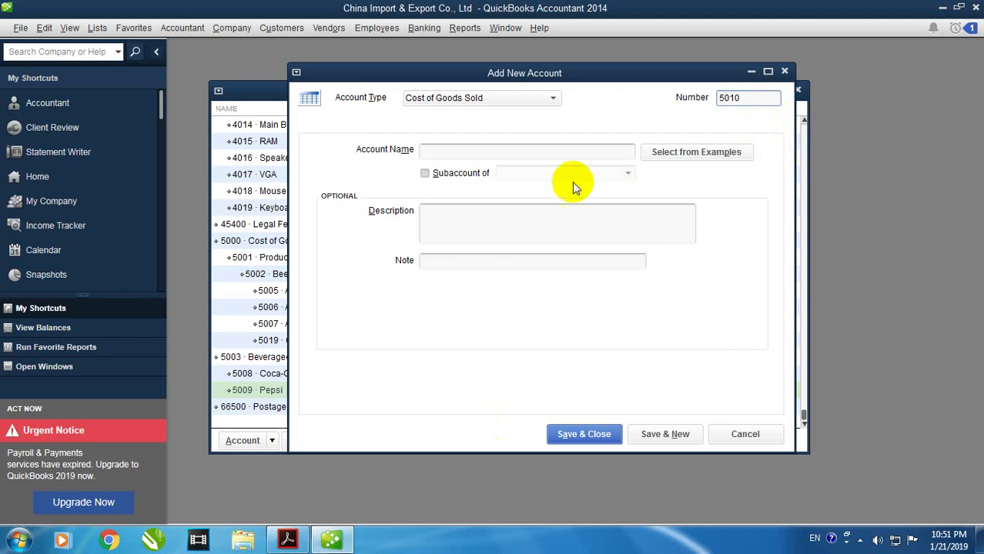
pyautogui.rightClick(548, 154)
pyautogui.click(566, 213)
pyautogui.click(466, 176)
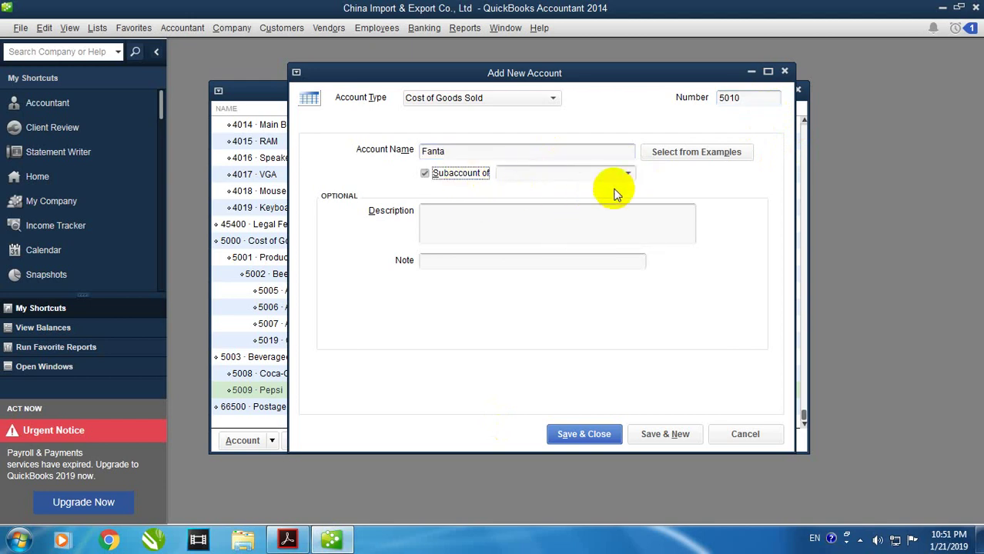
pyautogui.click(628, 173)
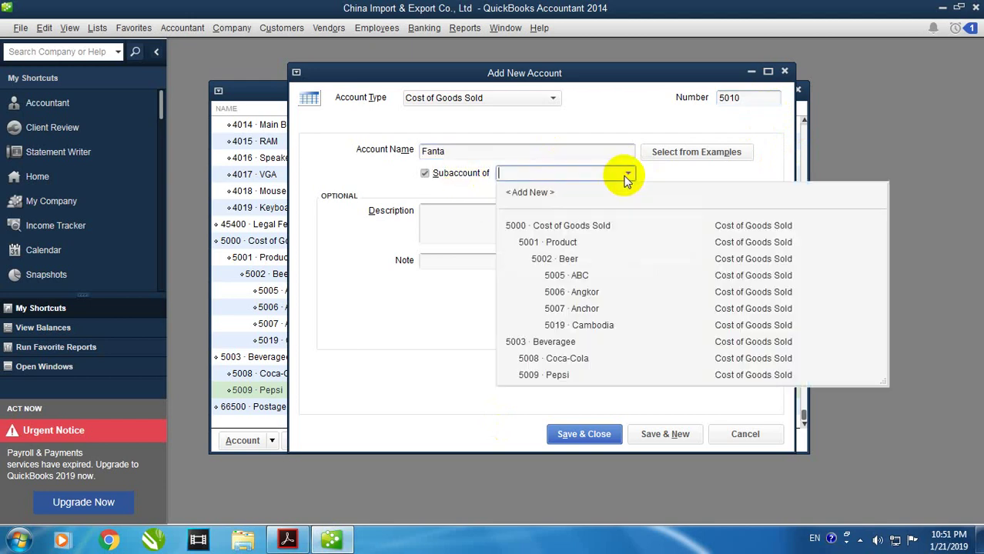
pyautogui.click(567, 343)
pyautogui.click(665, 434)
# Switch to the PDF and copy the account name Computer listed beside number 5004.
pyautogui.click(302, 541)
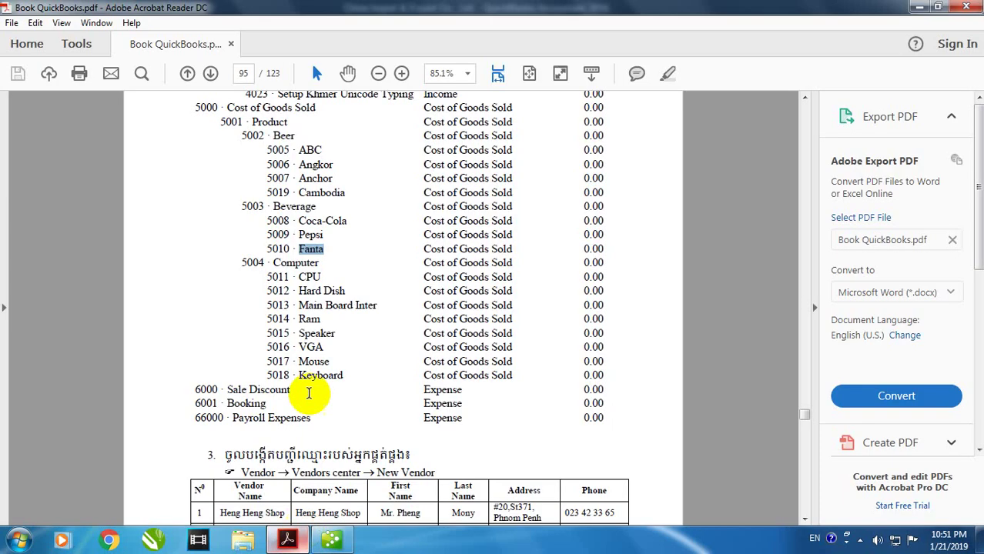
pyautogui.rightClick(296, 264)
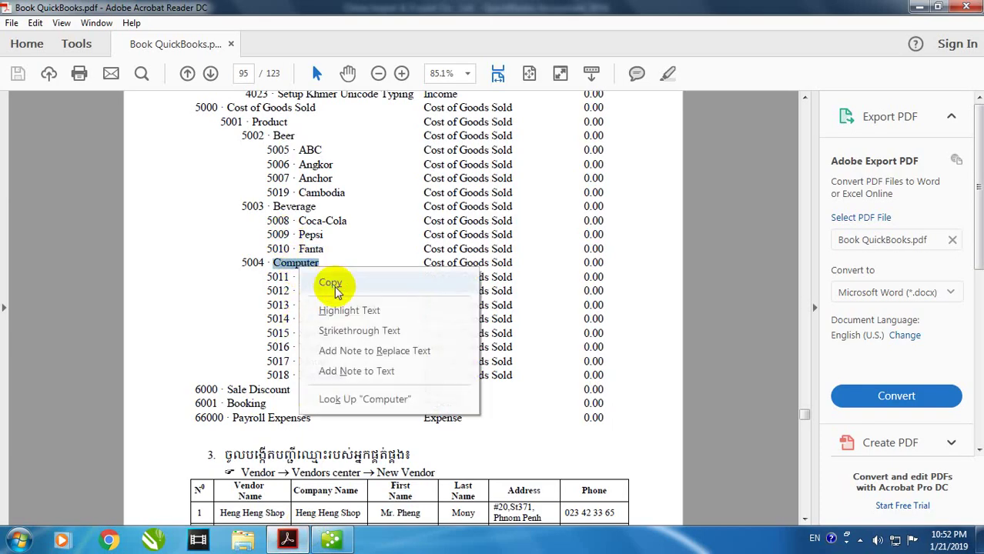
pyautogui.click(327, 278)
# Switch to QuickBooks and try to save Cost of Goods Sold account 5004 named Computer without a parent account.
pyautogui.click(332, 541)
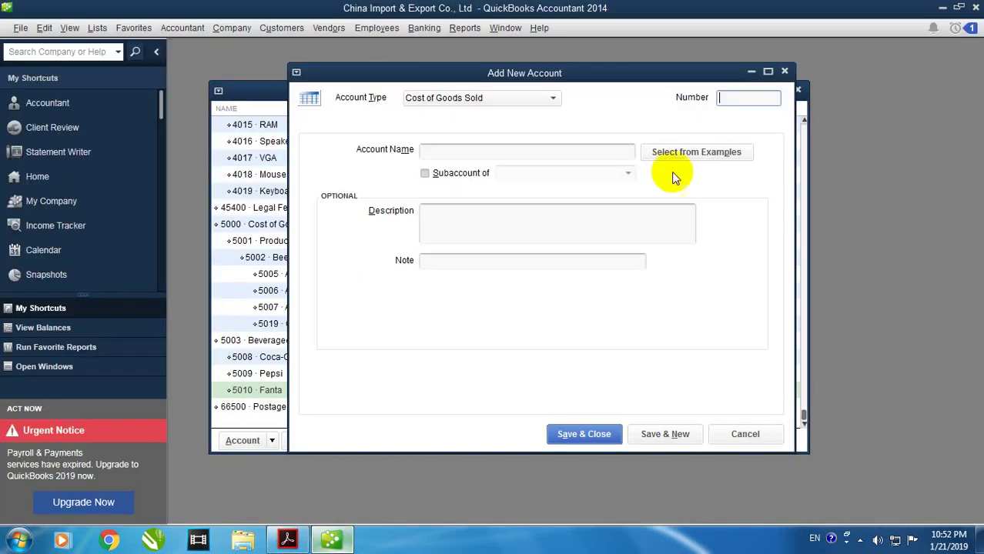
pyautogui.write('5004')
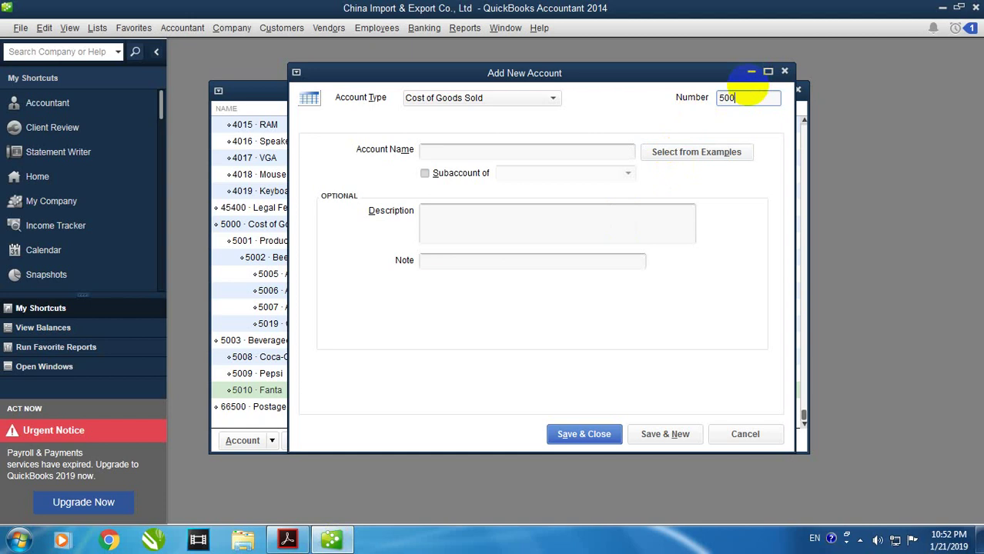
pyautogui.rightClick(543, 153)
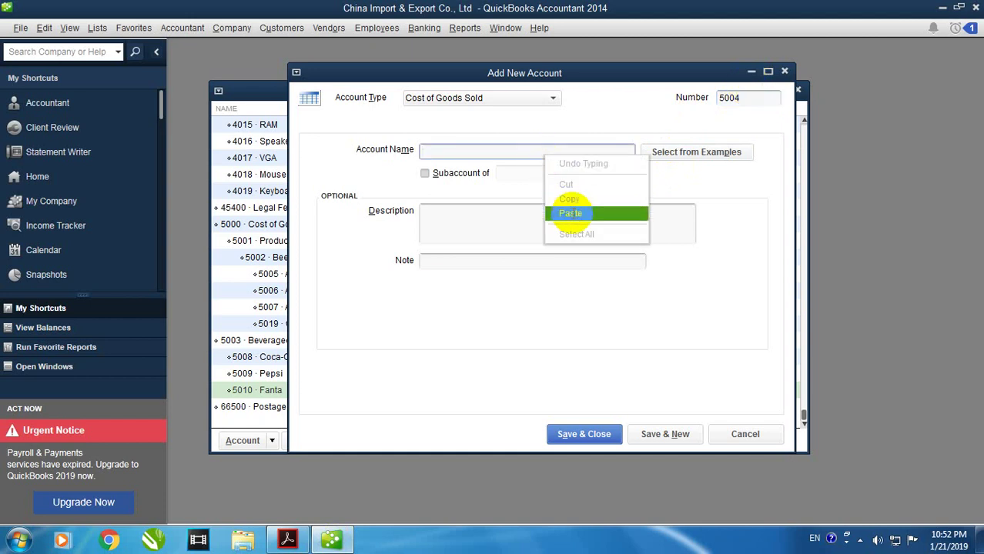
pyautogui.click(567, 212)
pyautogui.click(658, 431)
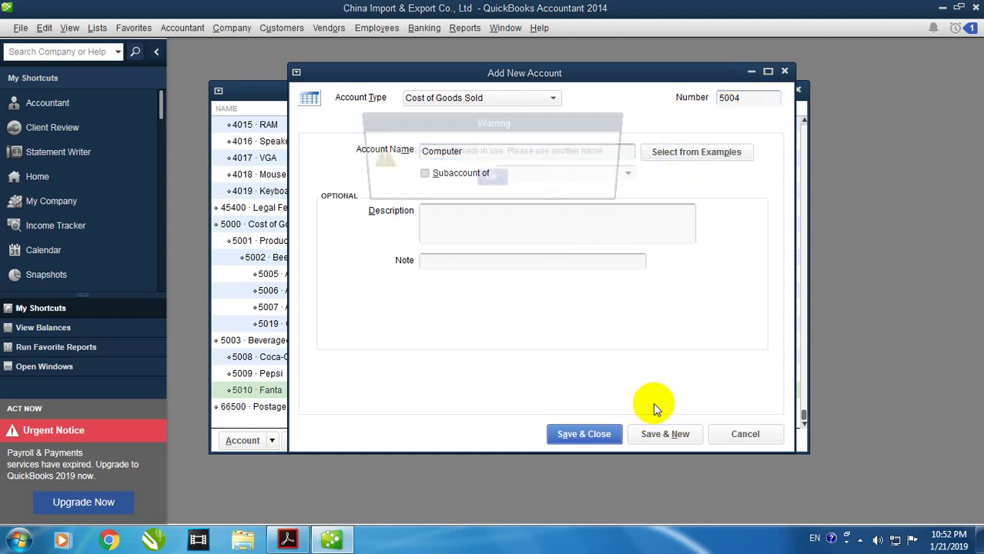
# Dismiss the warning, change the account name to Computerr and save account 5004, continuing with a new account.
pyautogui.click(496, 181)
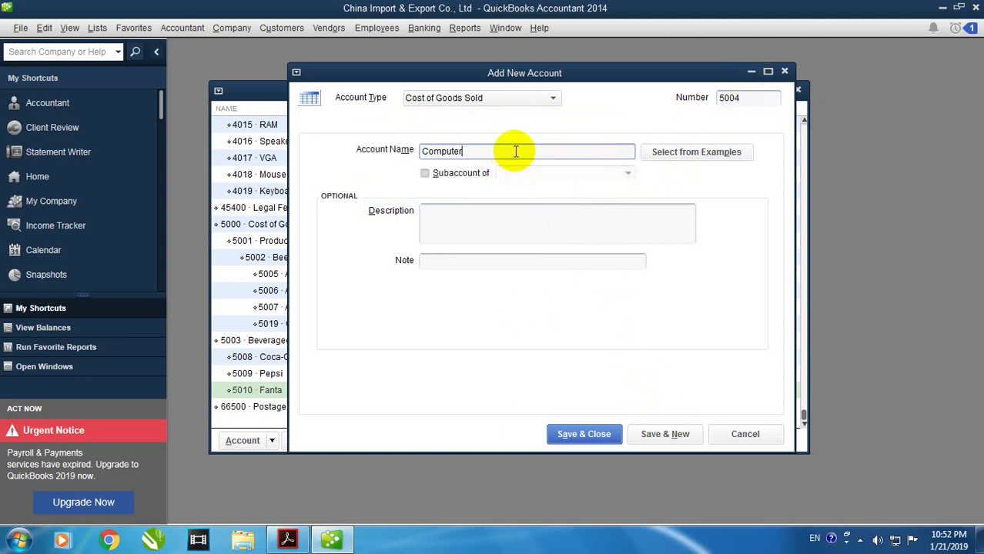
pyautogui.click(515, 151)
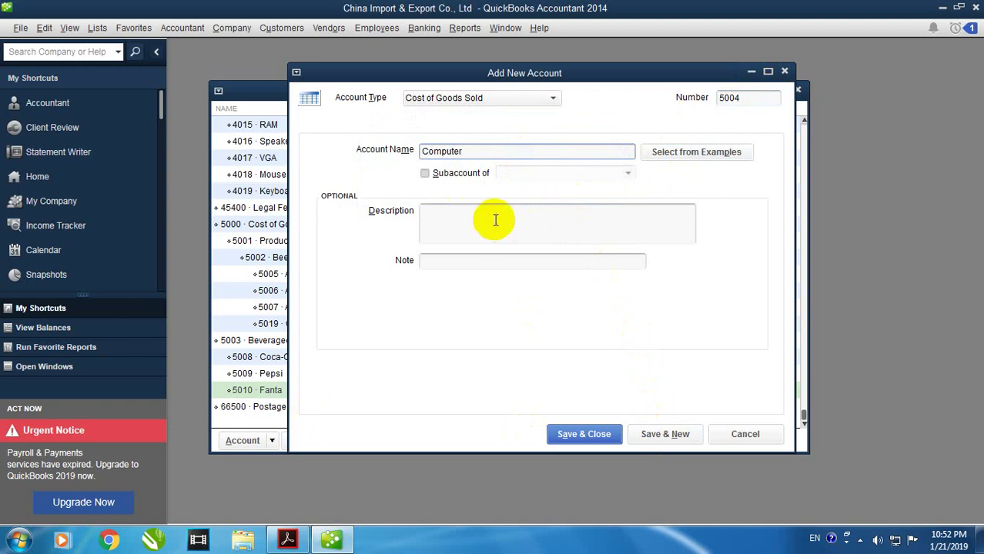
pyautogui.click(667, 434)
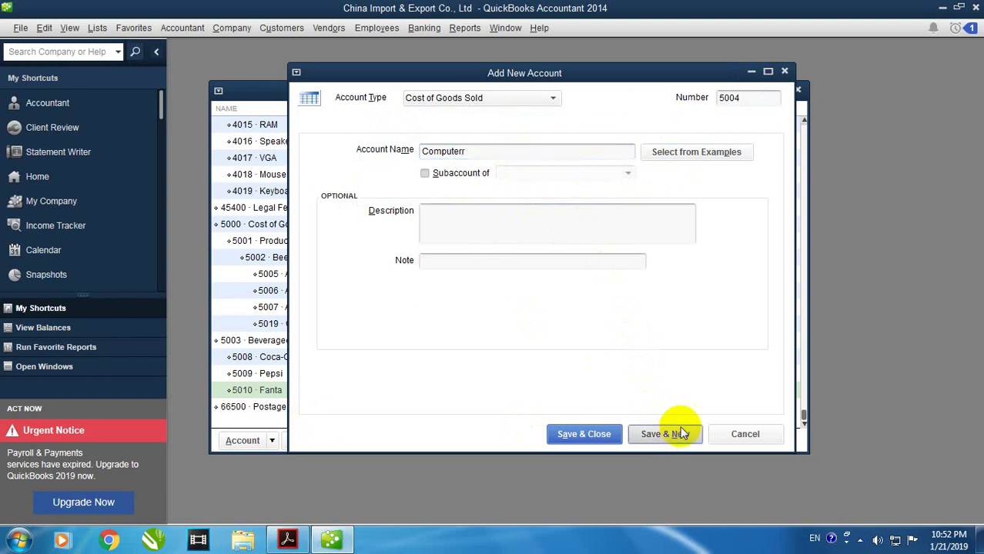
# Switch to the PDF, copy the account number 5011 listed beside CPU, and return to the blank account form in QuickBooks.
pyautogui.click(286, 541)
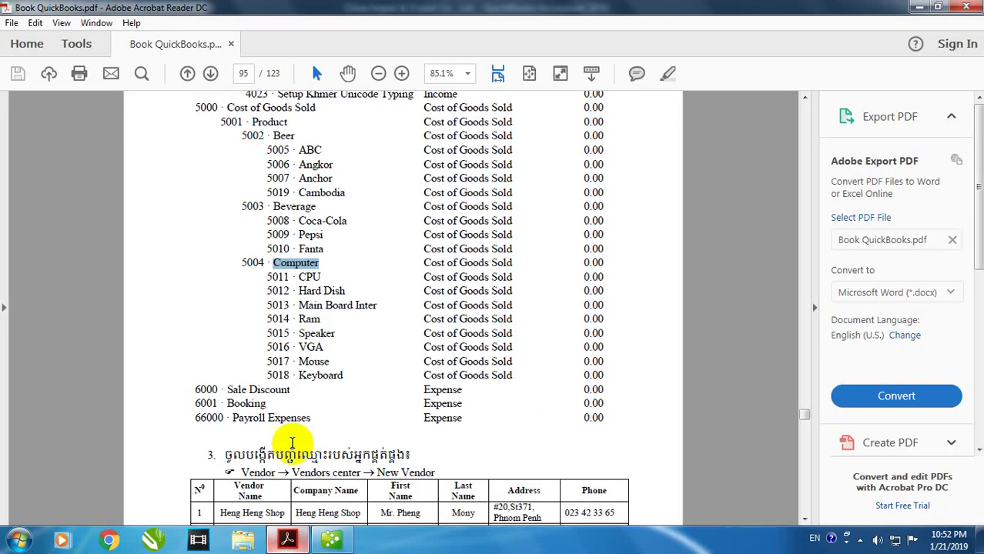
pyautogui.rightClick(283, 278)
pyautogui.click(312, 291)
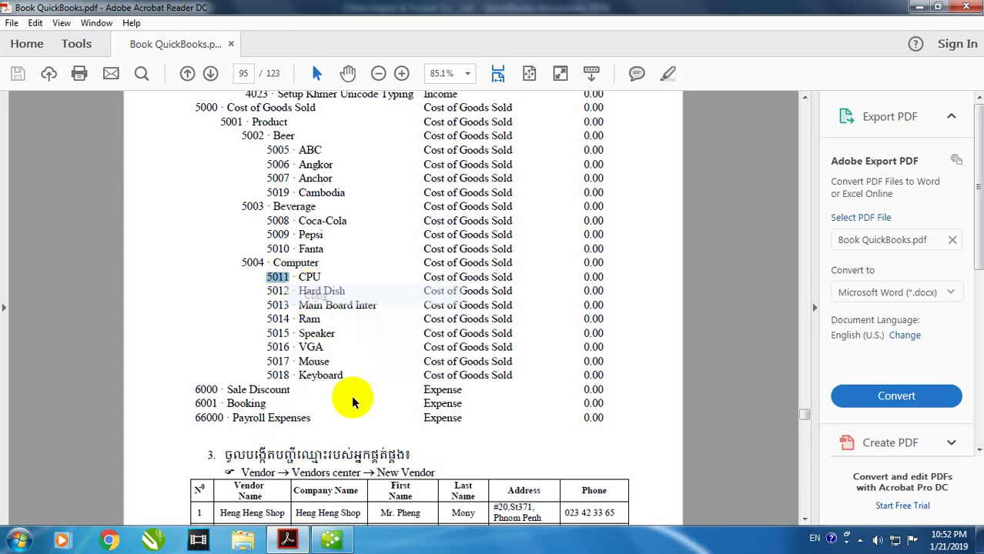
pyautogui.click(338, 540)
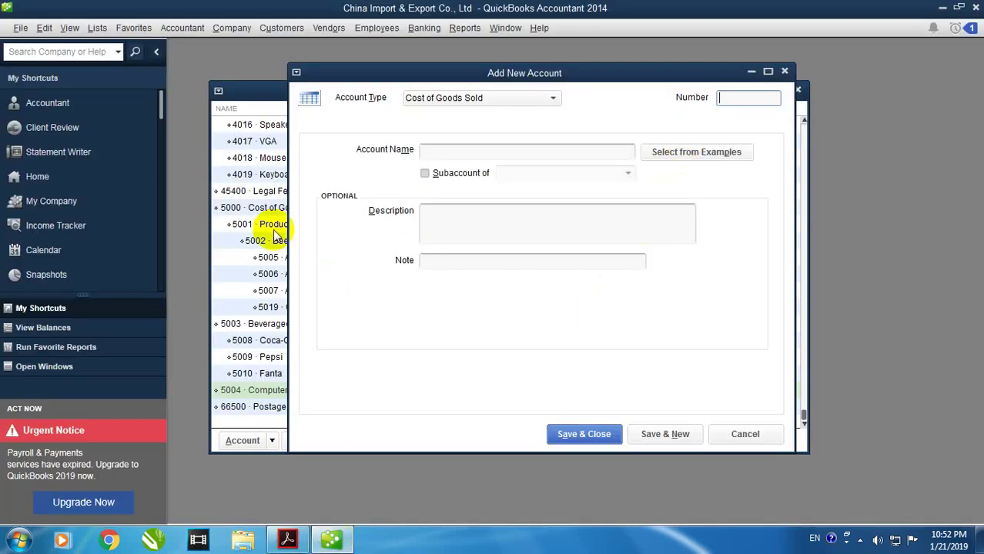